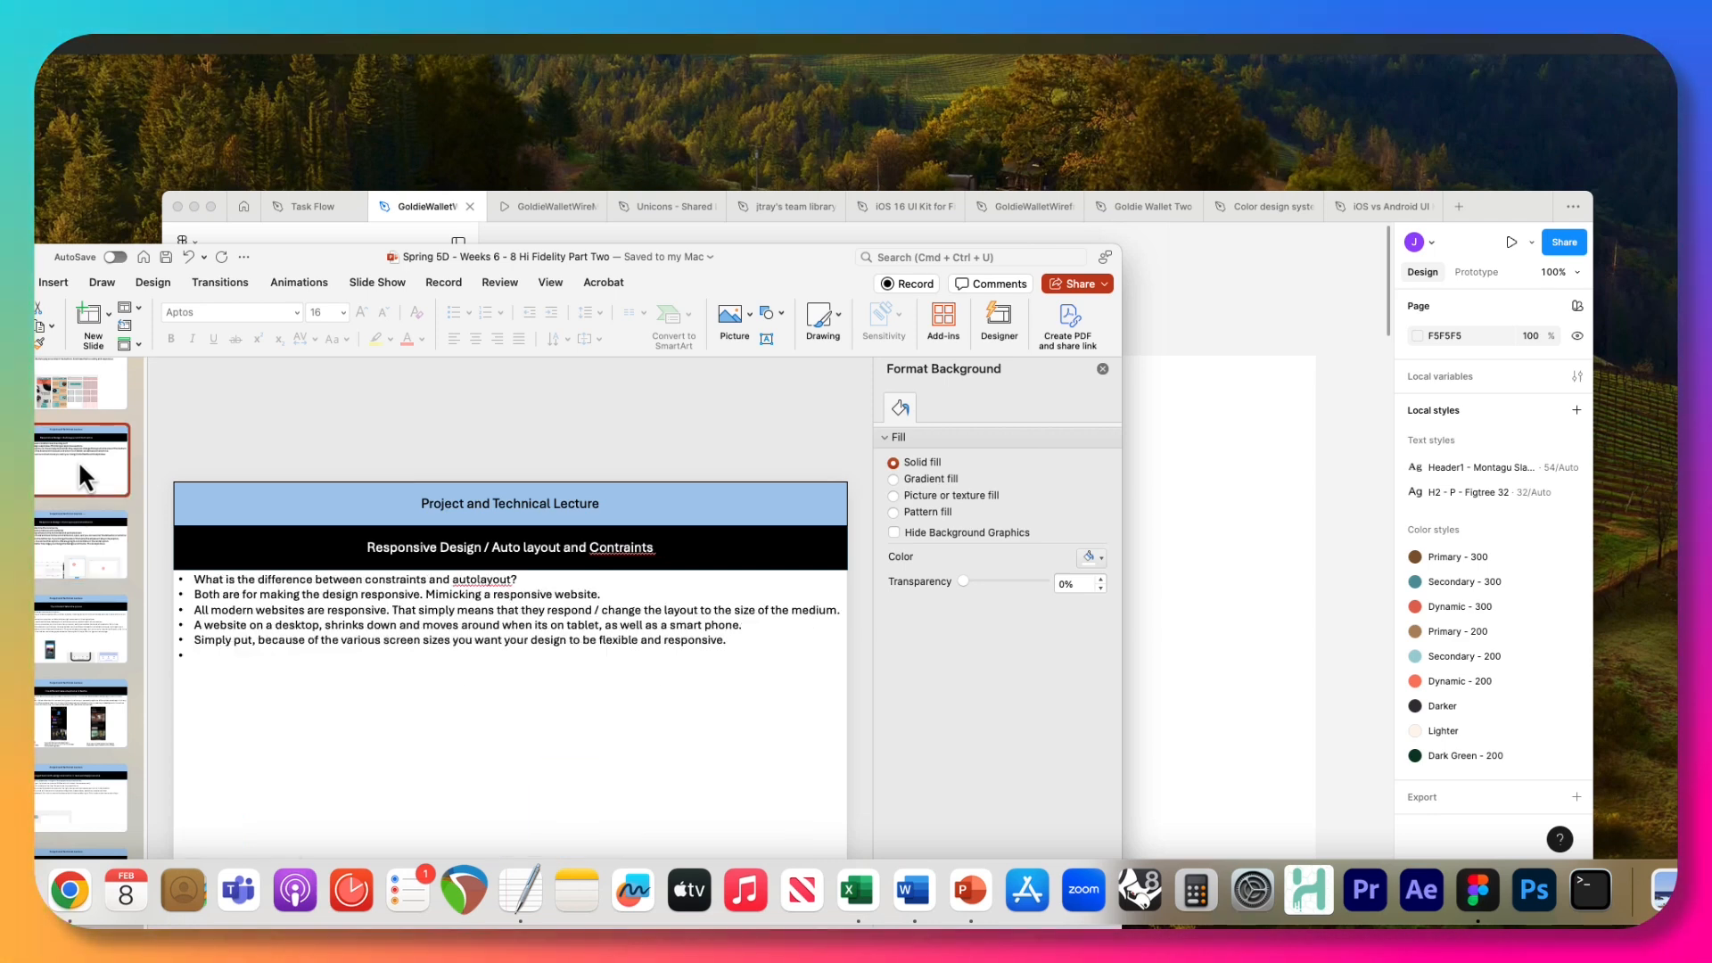
# Review the lecture slides on practicing constraints in a simple layout and on the different tabs of a phone.
pyautogui.click(73, 534)
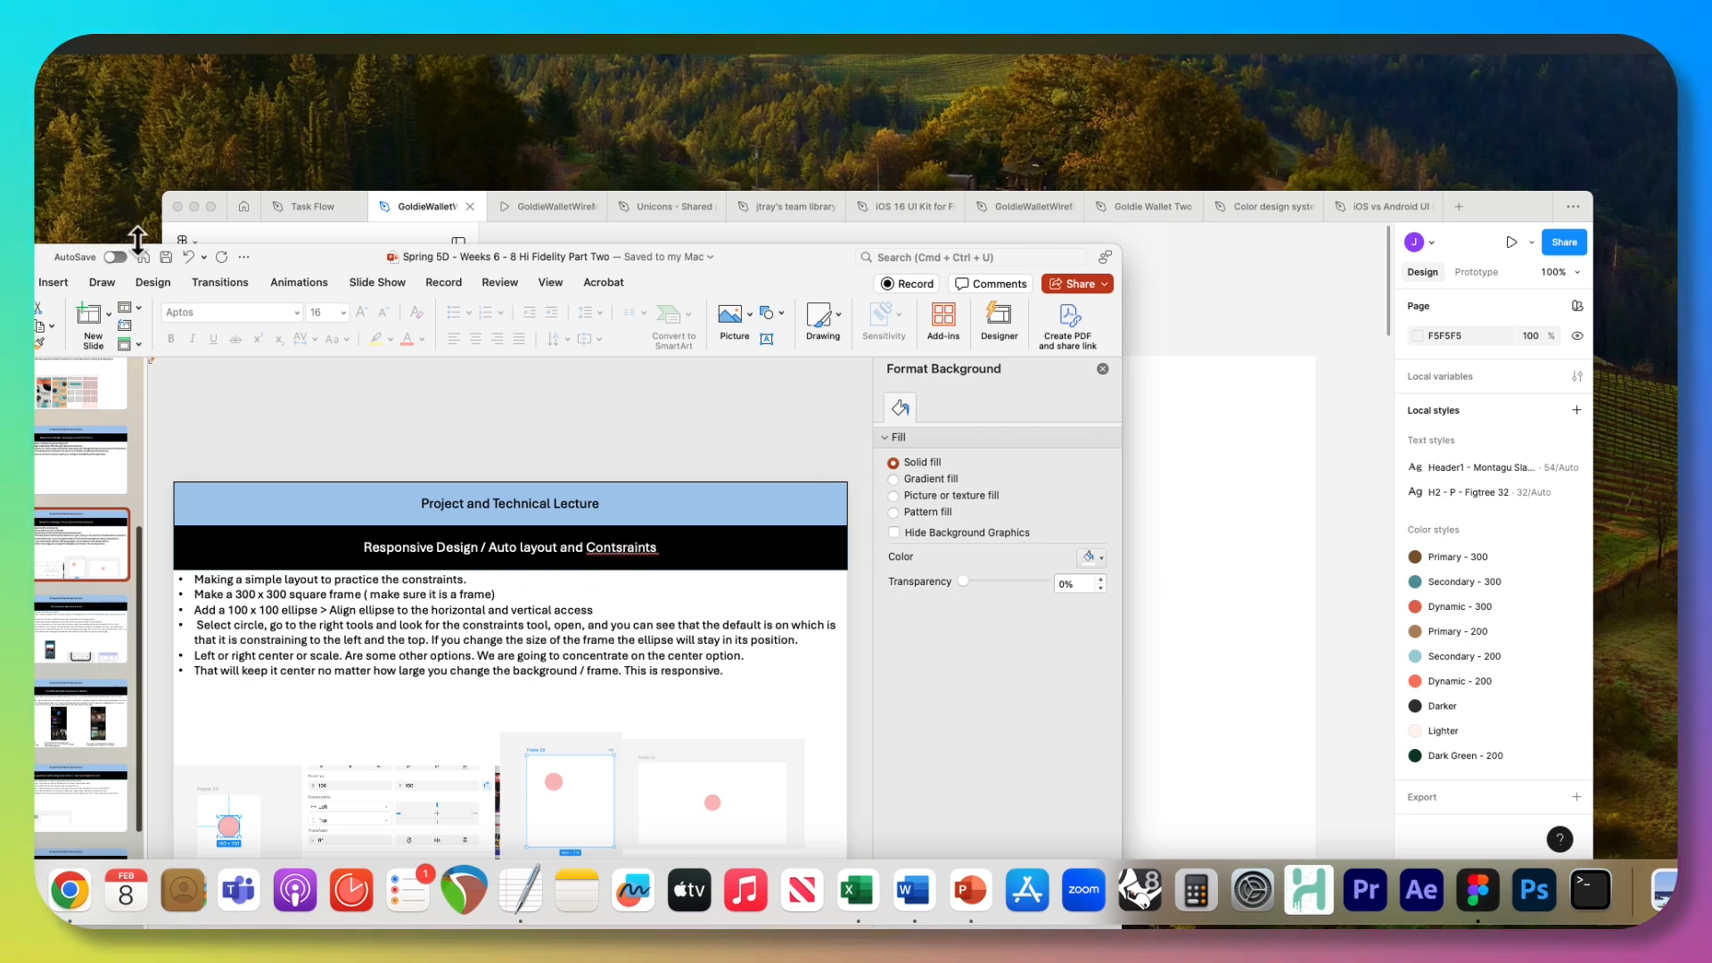
pyautogui.moveTo(263, 255); pyautogui.dragTo(239, 174)
pyautogui.click(38, 569)
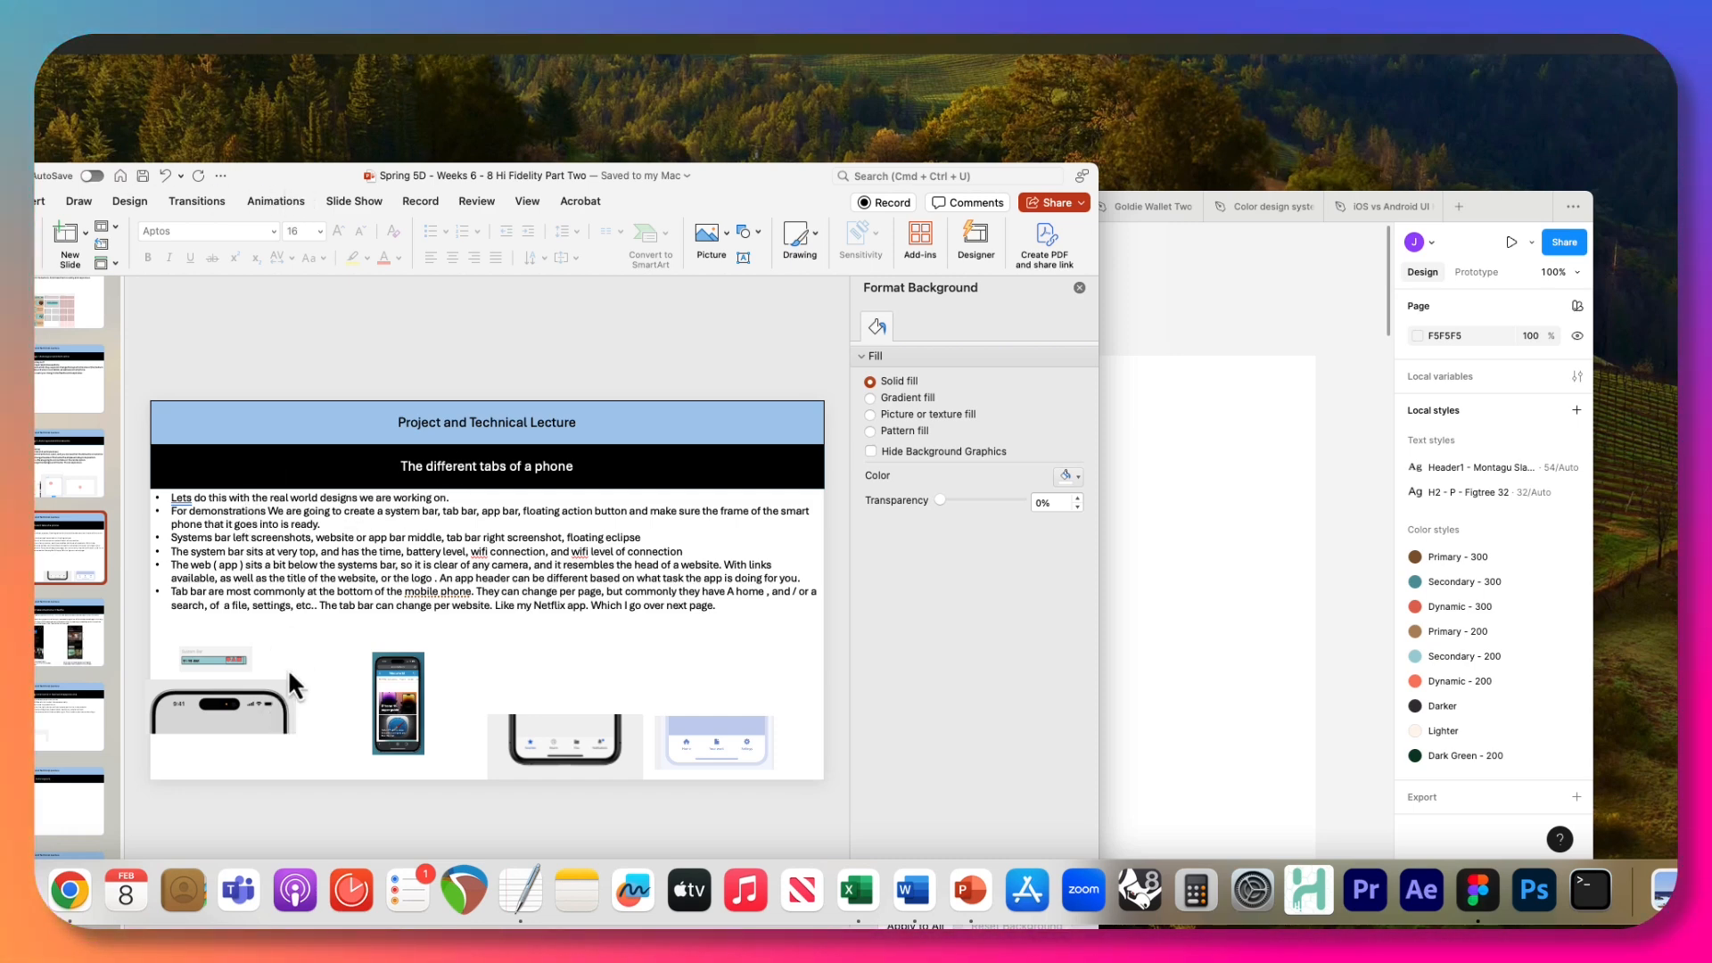
pyautogui.moveTo(276, 170); pyautogui.dragTo(398, 98)
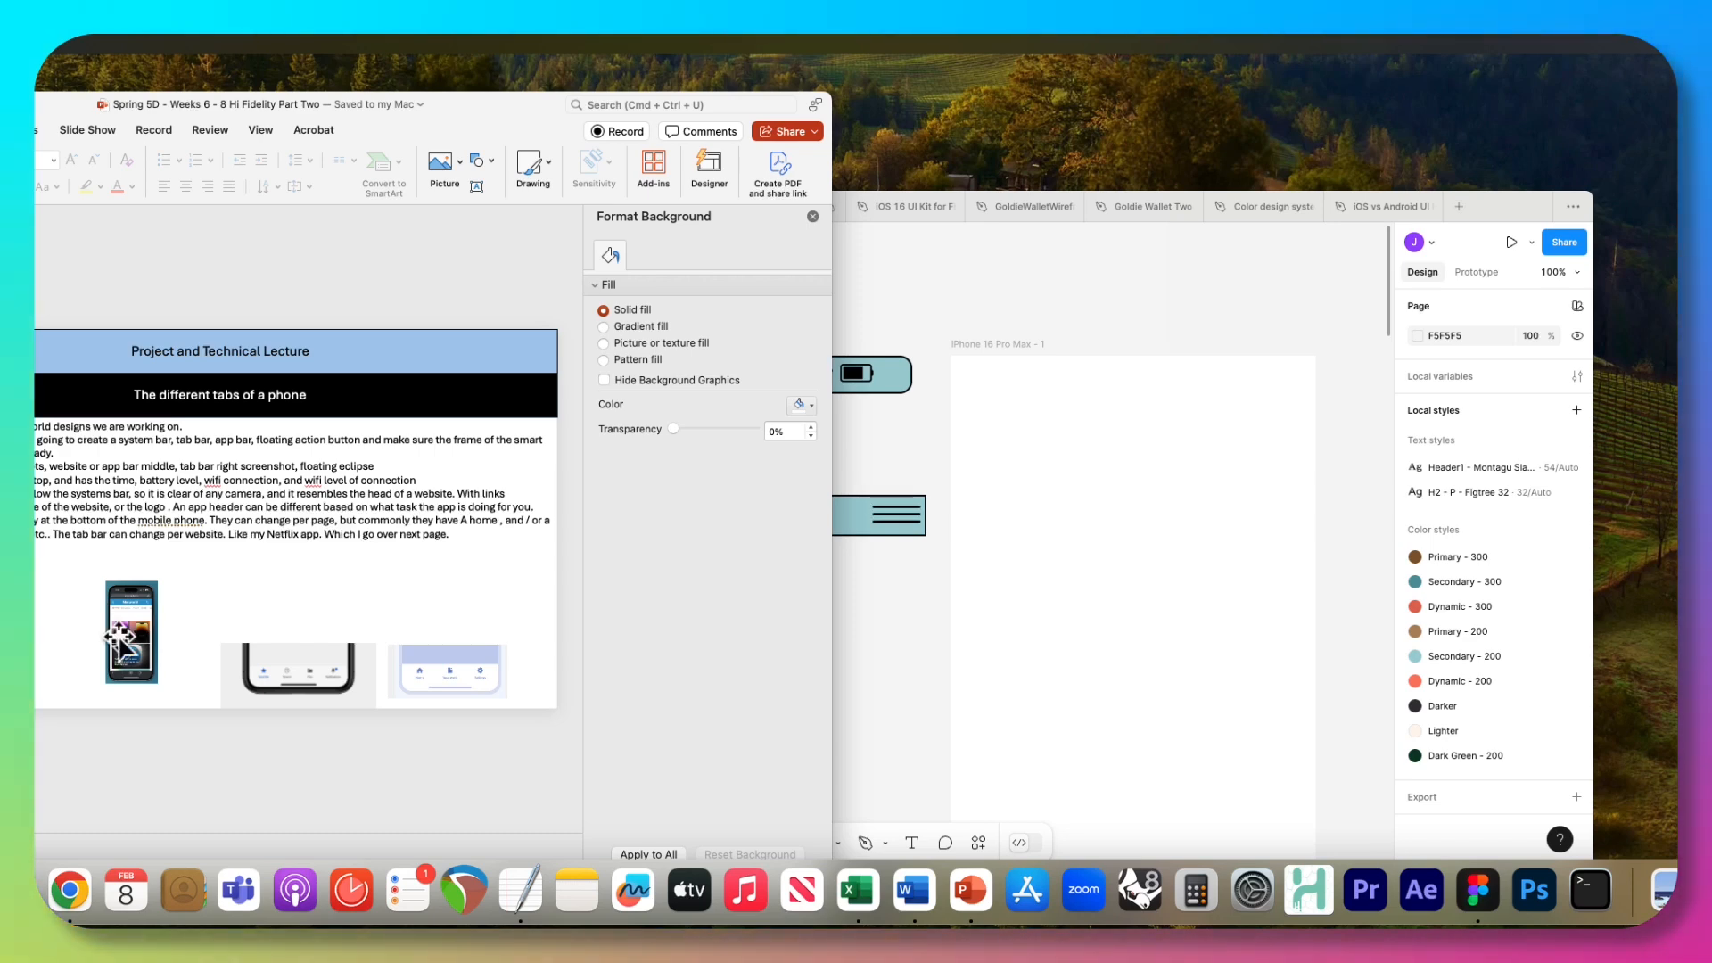
# Switch to Figma and move the Tab Bar frame below the App Bar, aligned with its left edge.
pyautogui.click(918, 299)
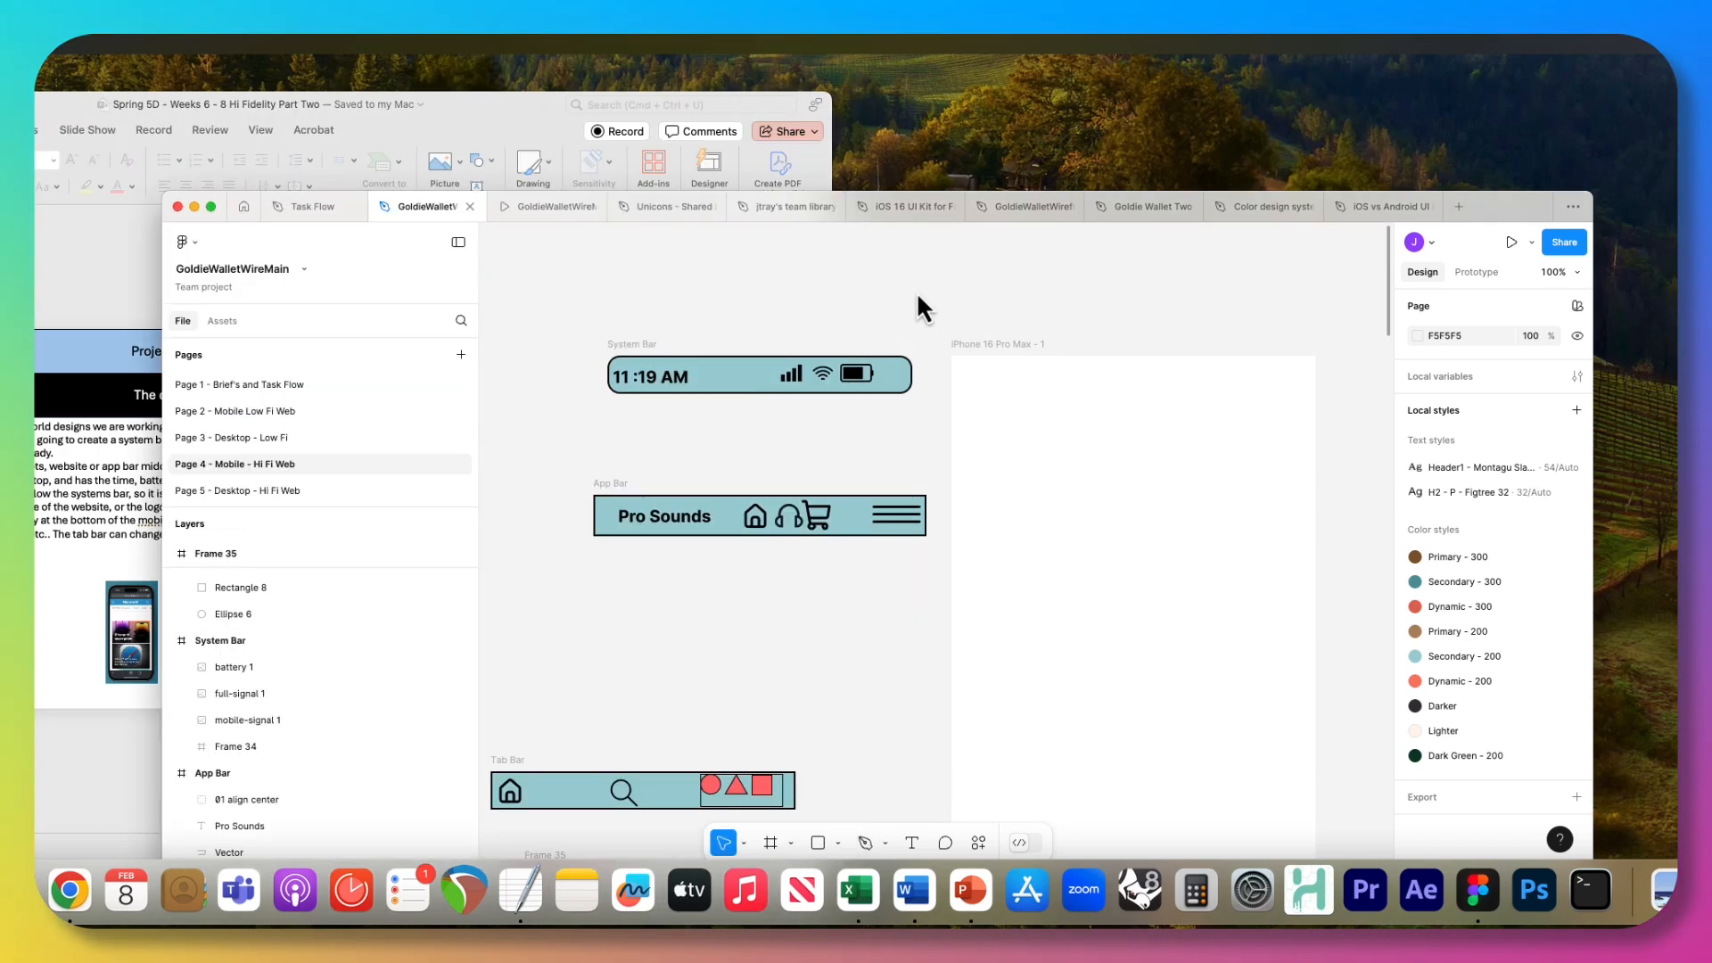
pyautogui.click(695, 517)
pyautogui.click(640, 500)
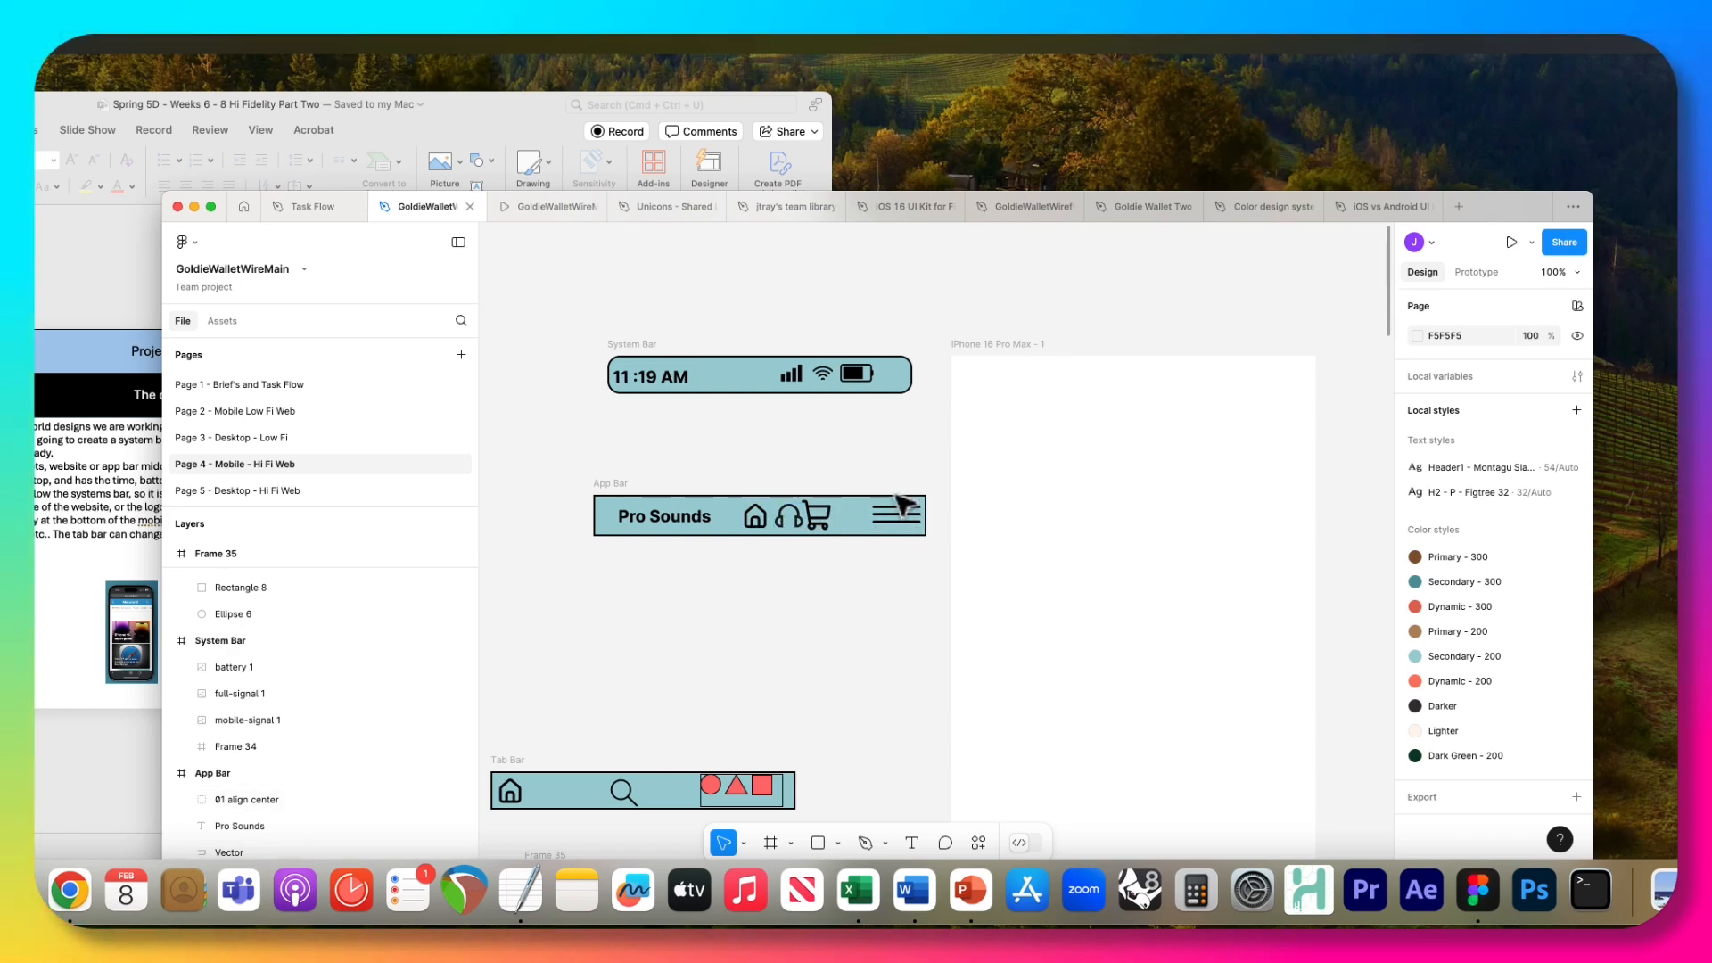
pyautogui.click(528, 774)
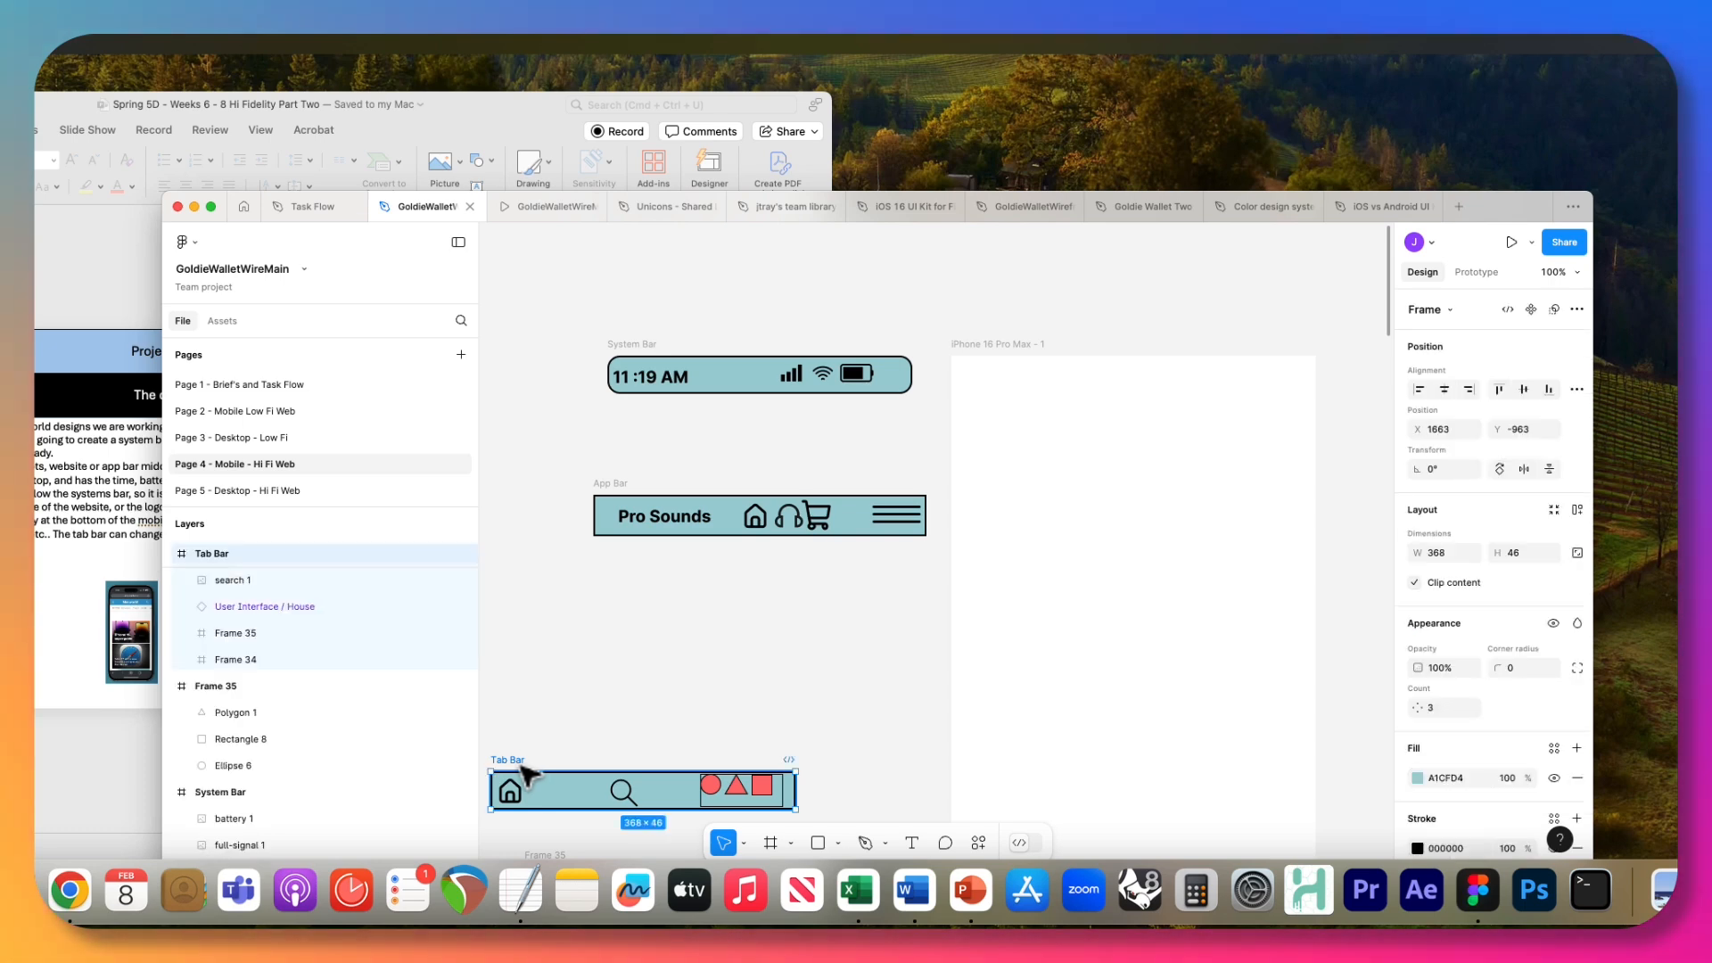
pyautogui.moveTo(526, 773); pyautogui.dragTo(624, 662)
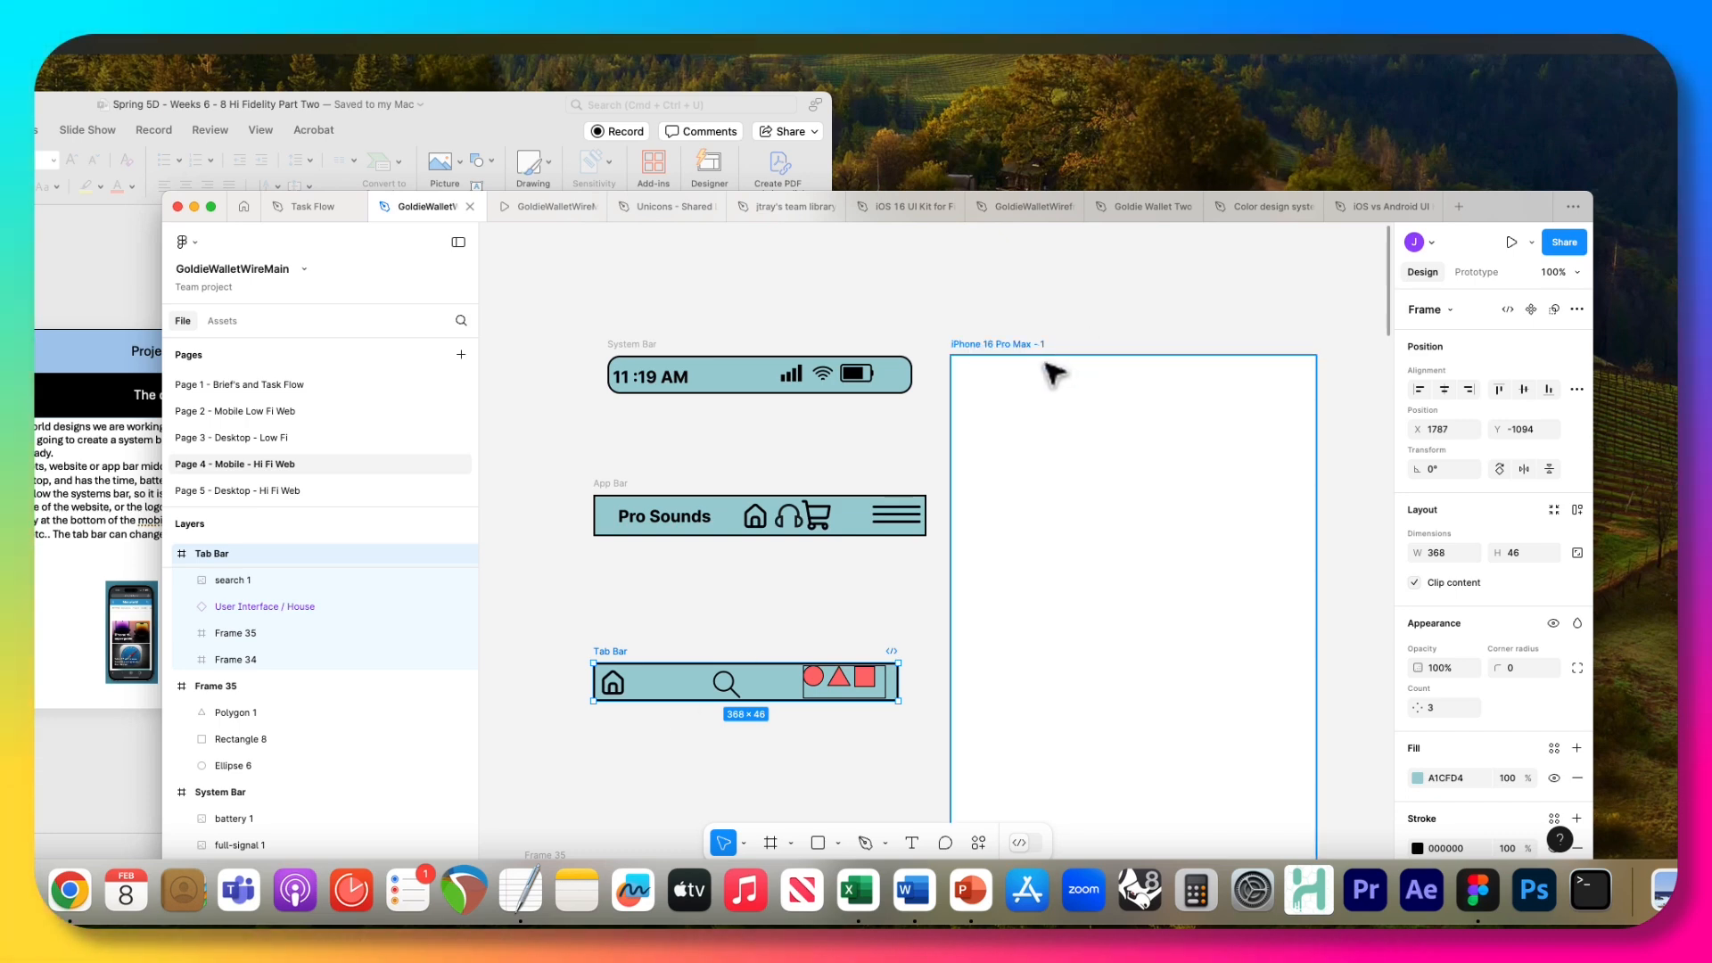
pyautogui.click(975, 344)
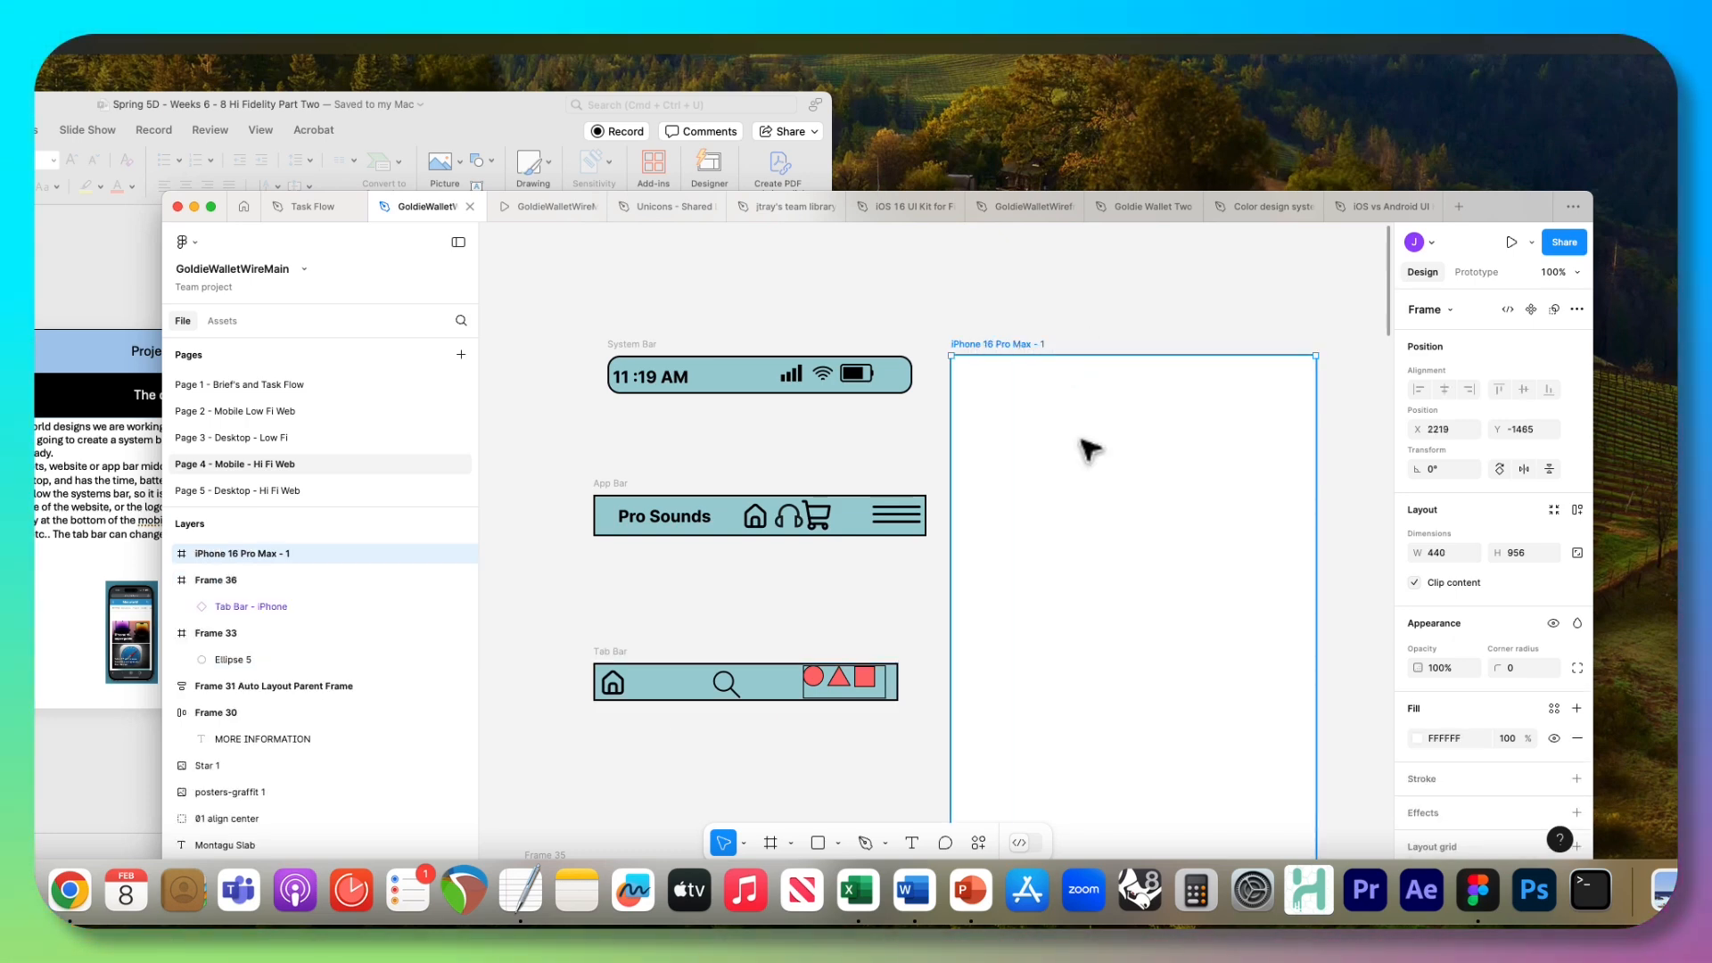
pyautogui.click(787, 403)
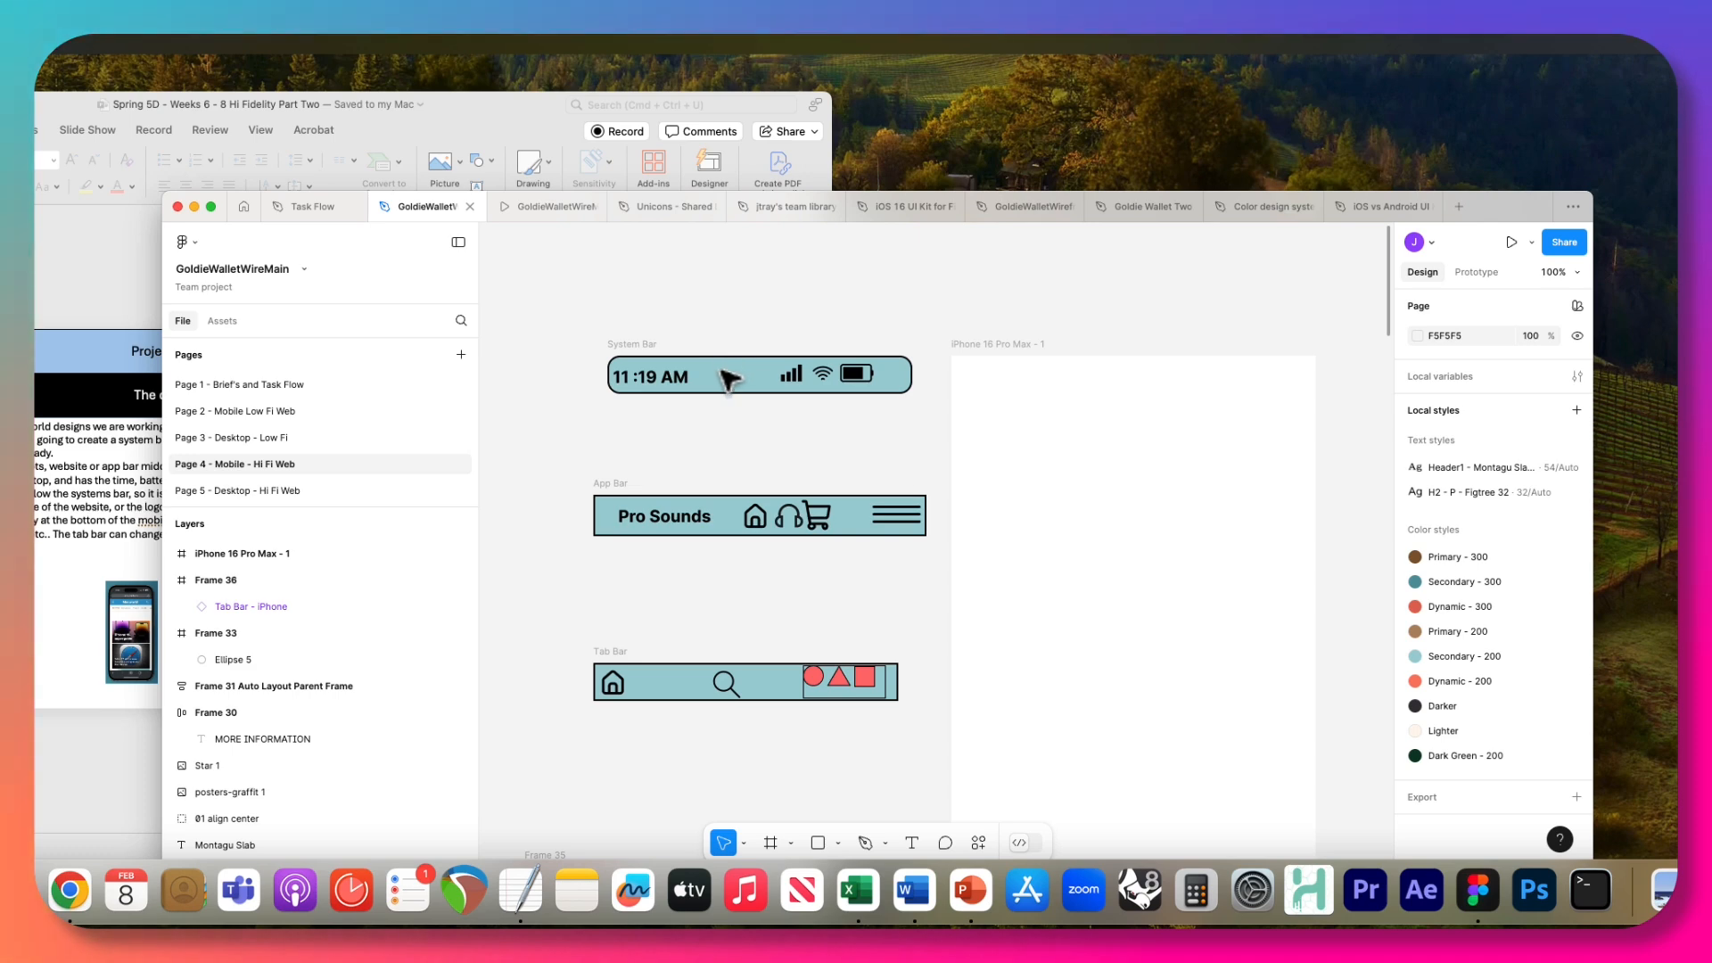
pyautogui.click(632, 345)
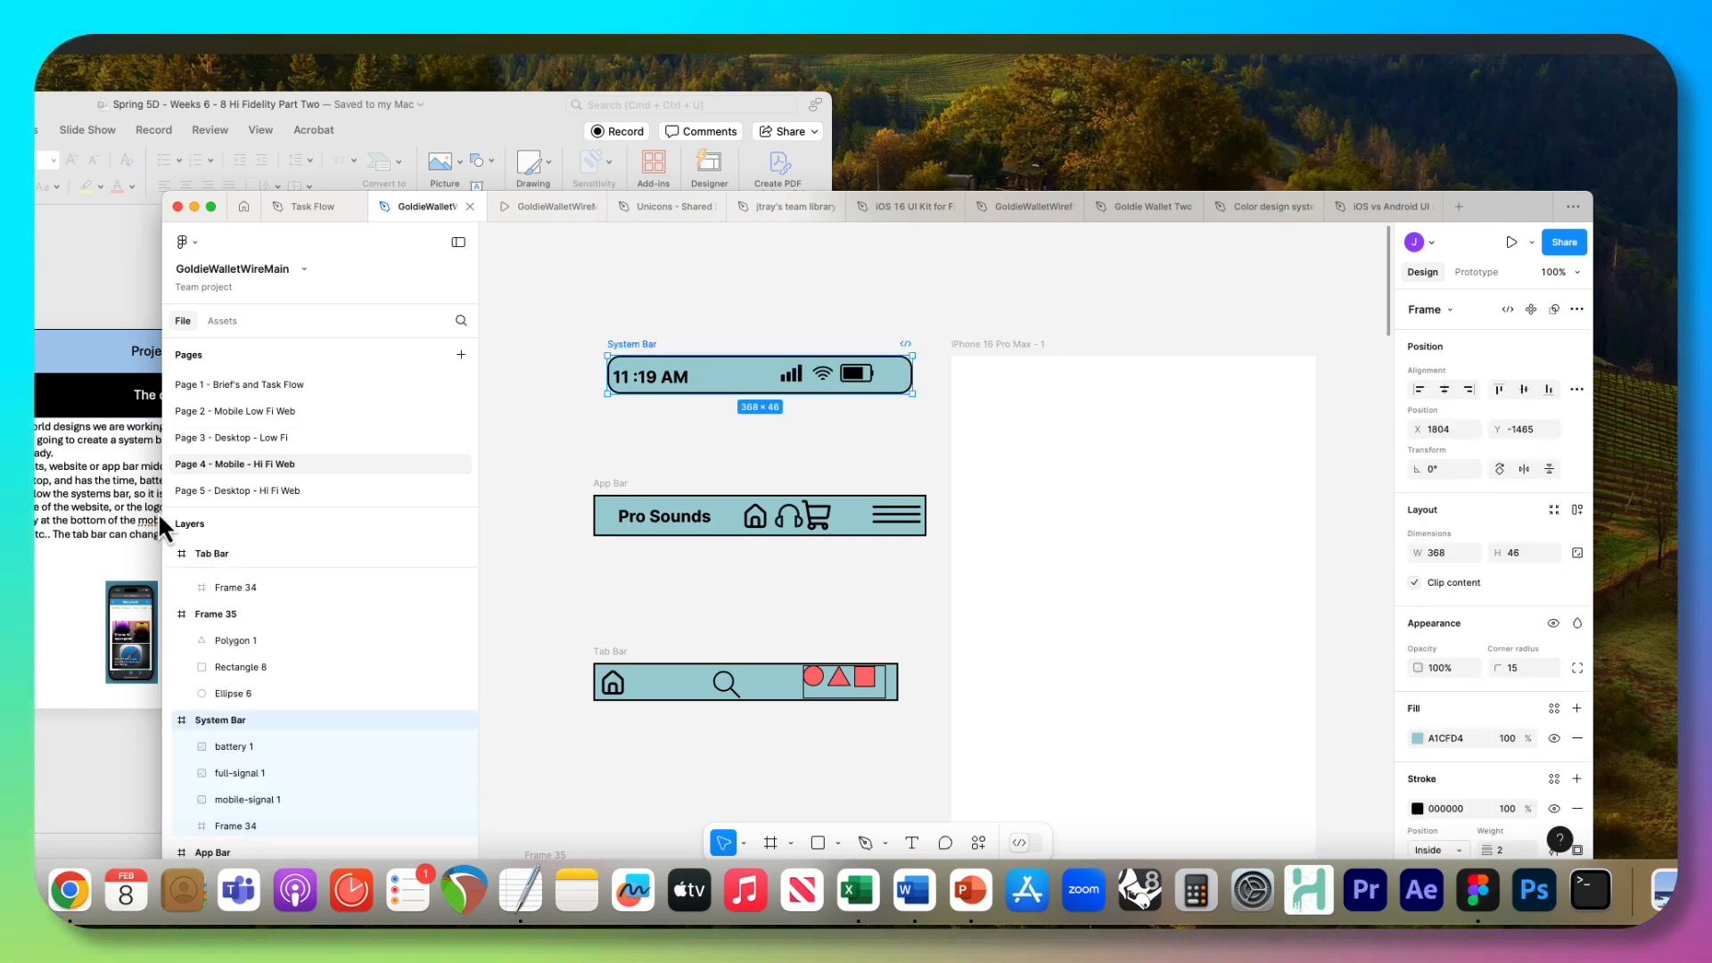
# Switch to PowerPoint and review the slides on Netflix phone tabs and on using constraints in real world applications.
pyautogui.click(98, 445)
pyautogui.scroll(-1, 98, 446)
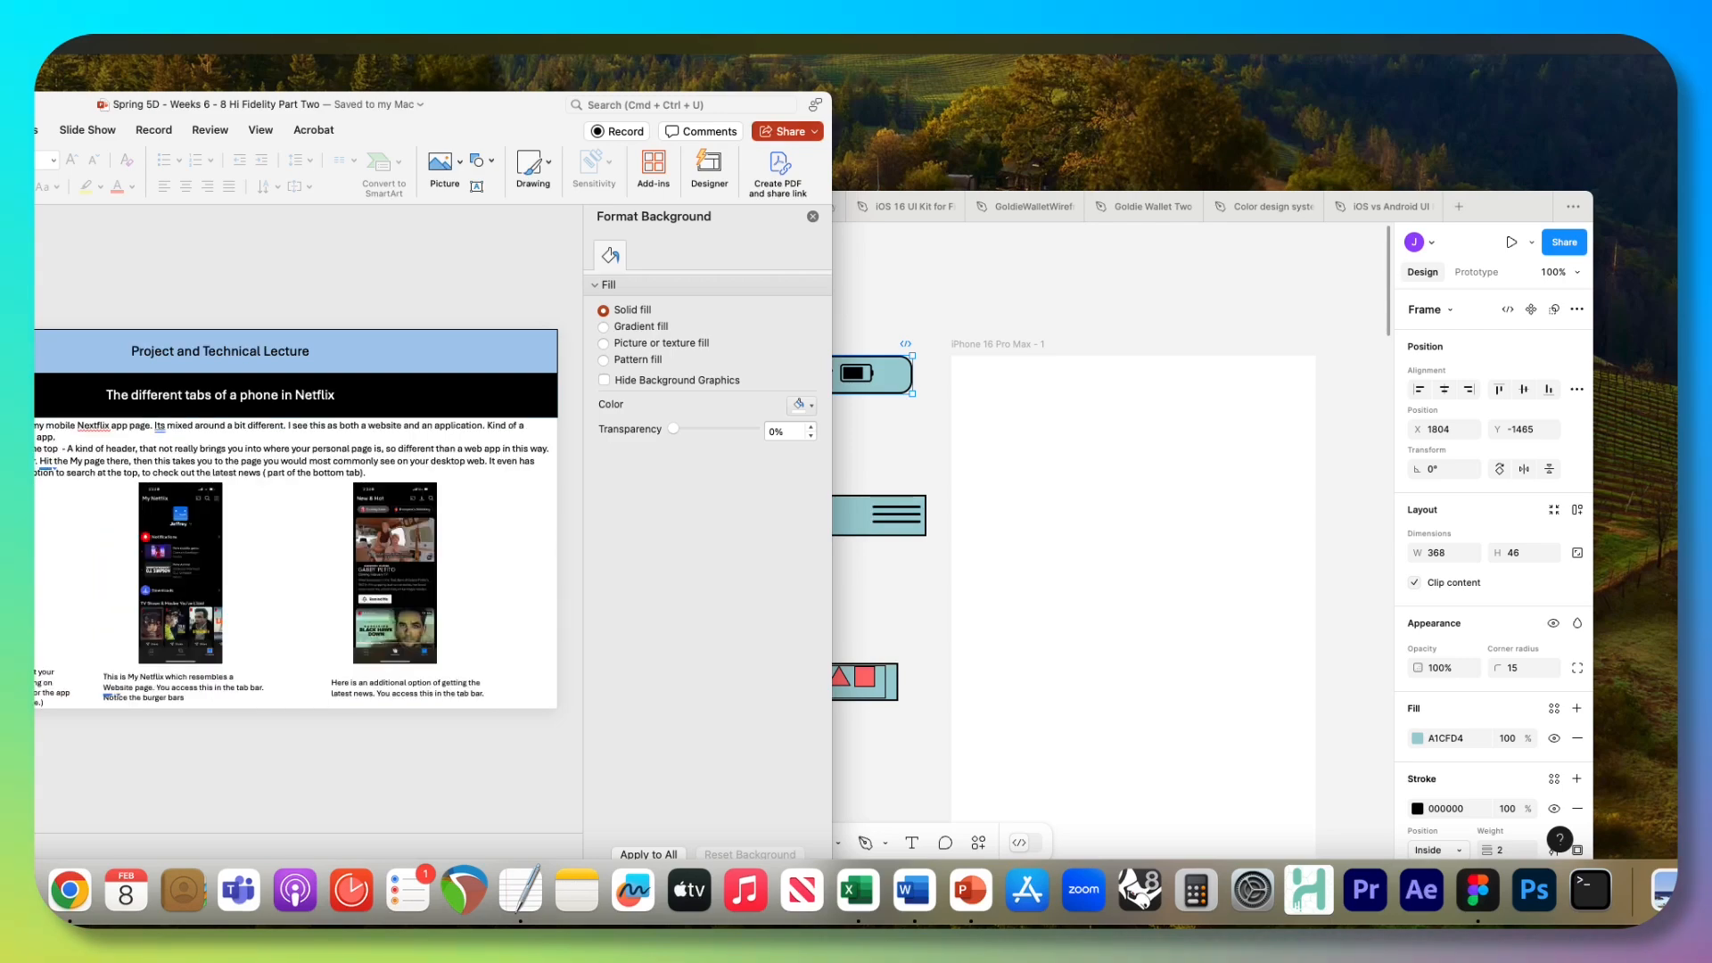
pyautogui.scroll(1, 99, 446)
pyautogui.press('Down')
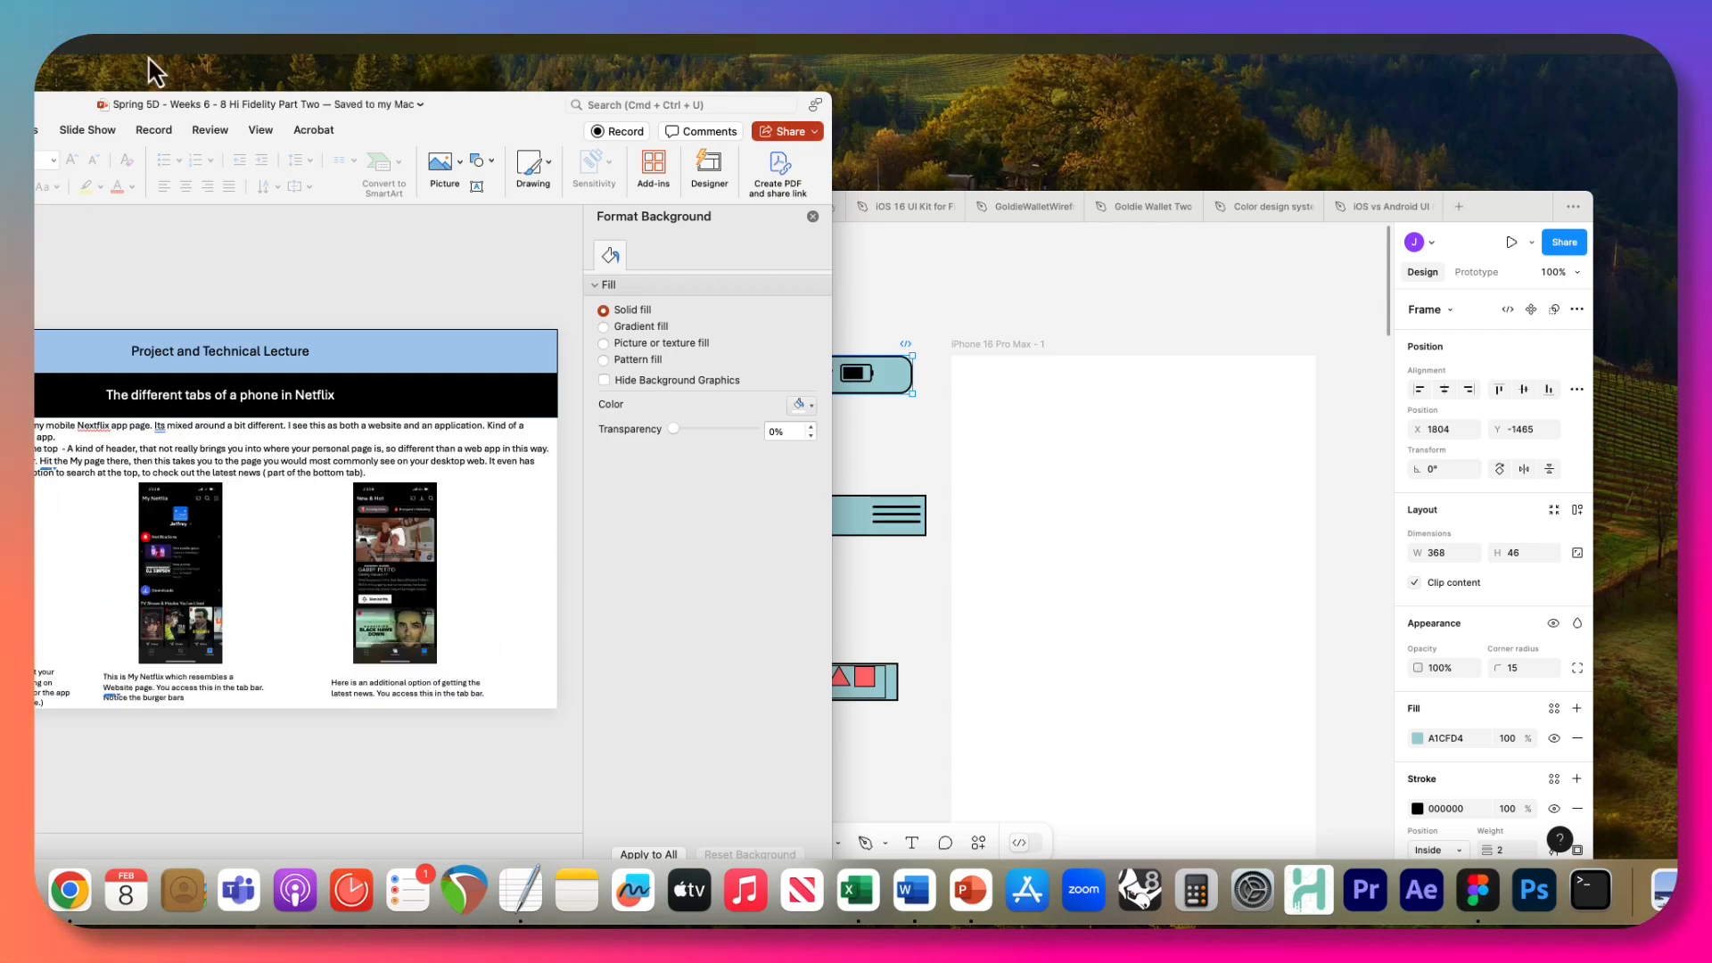
pyautogui.moveTo(51, 101); pyautogui.dragTo(486, 68)
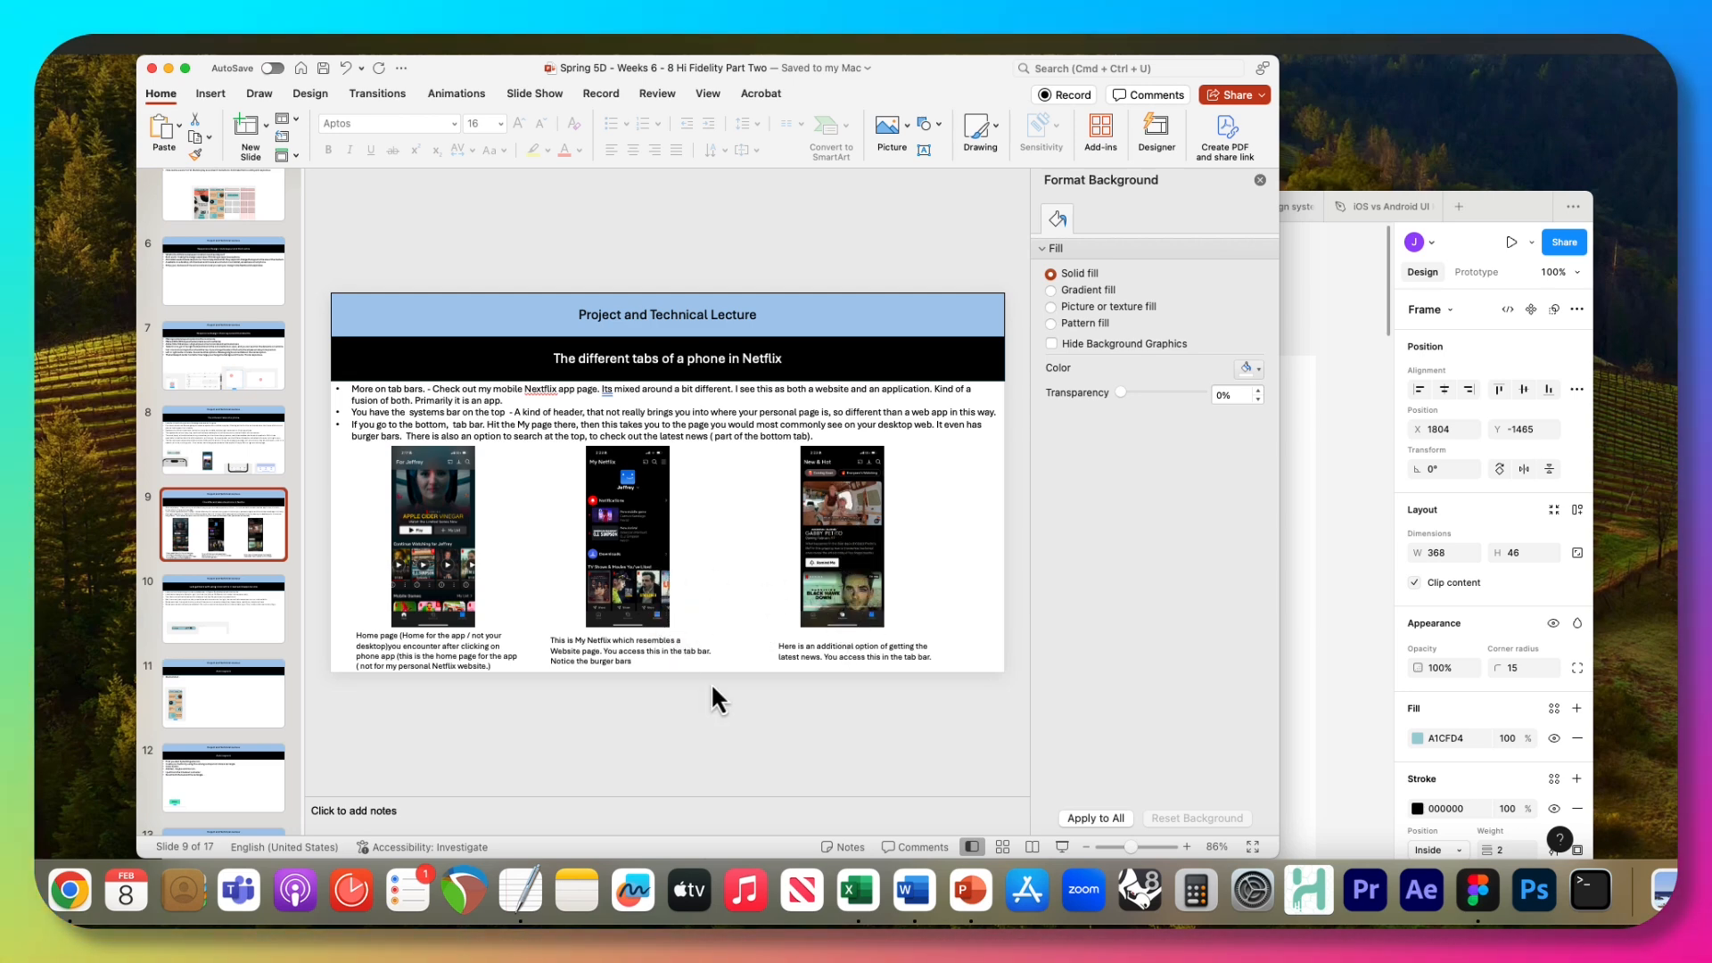
pyautogui.click(259, 617)
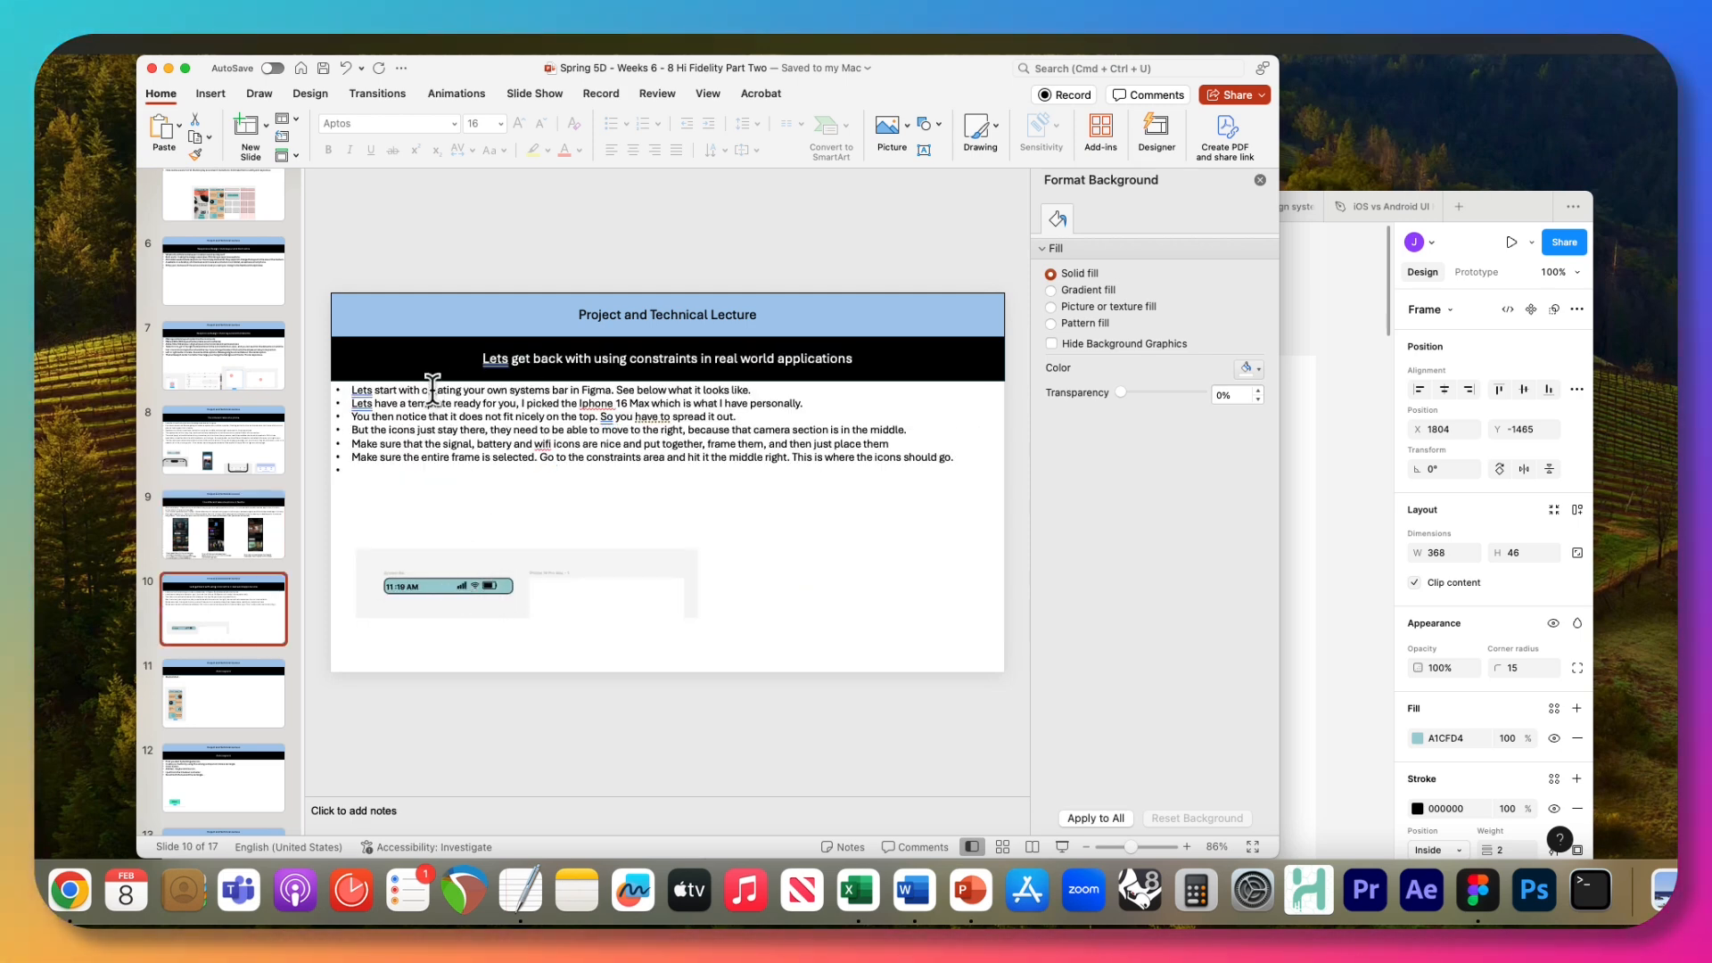
pyautogui.click(436, 581)
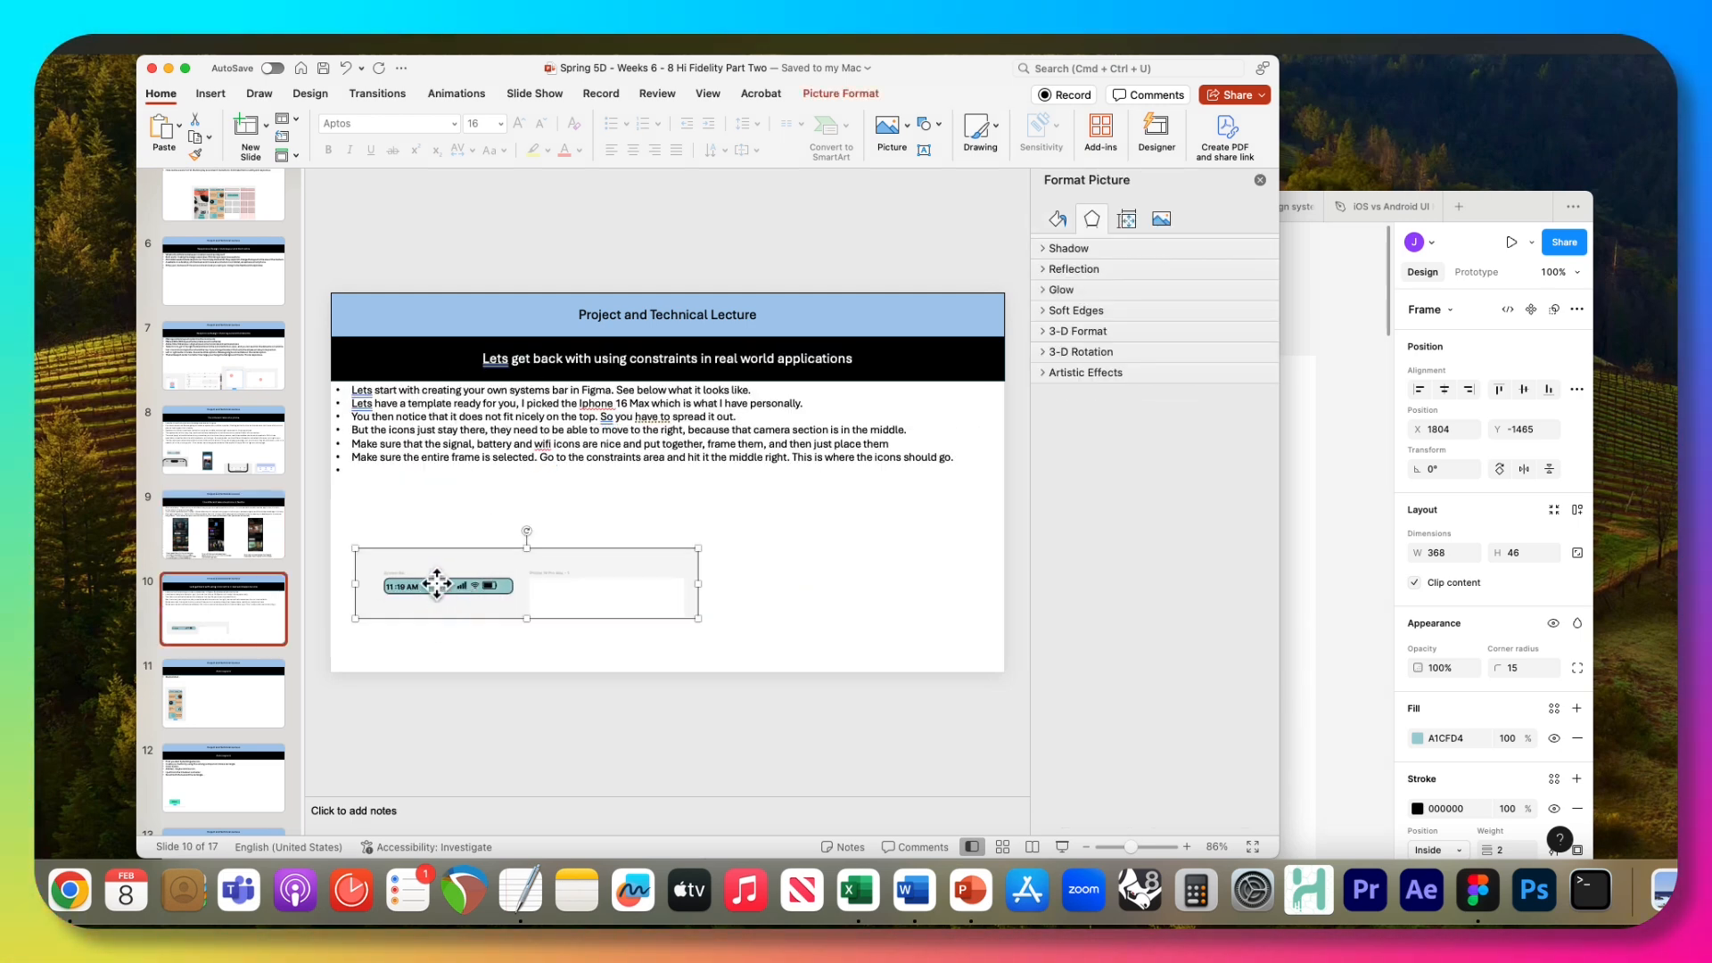
pyautogui.moveTo(945, 73); pyautogui.dragTo(881, 478)
# Switch to Figma, stretch the System Bar to the iPhone 16 Pro Max frame's 440 width, and place it above the App Bar outside the phone frame.
pyautogui.click(853, 307)
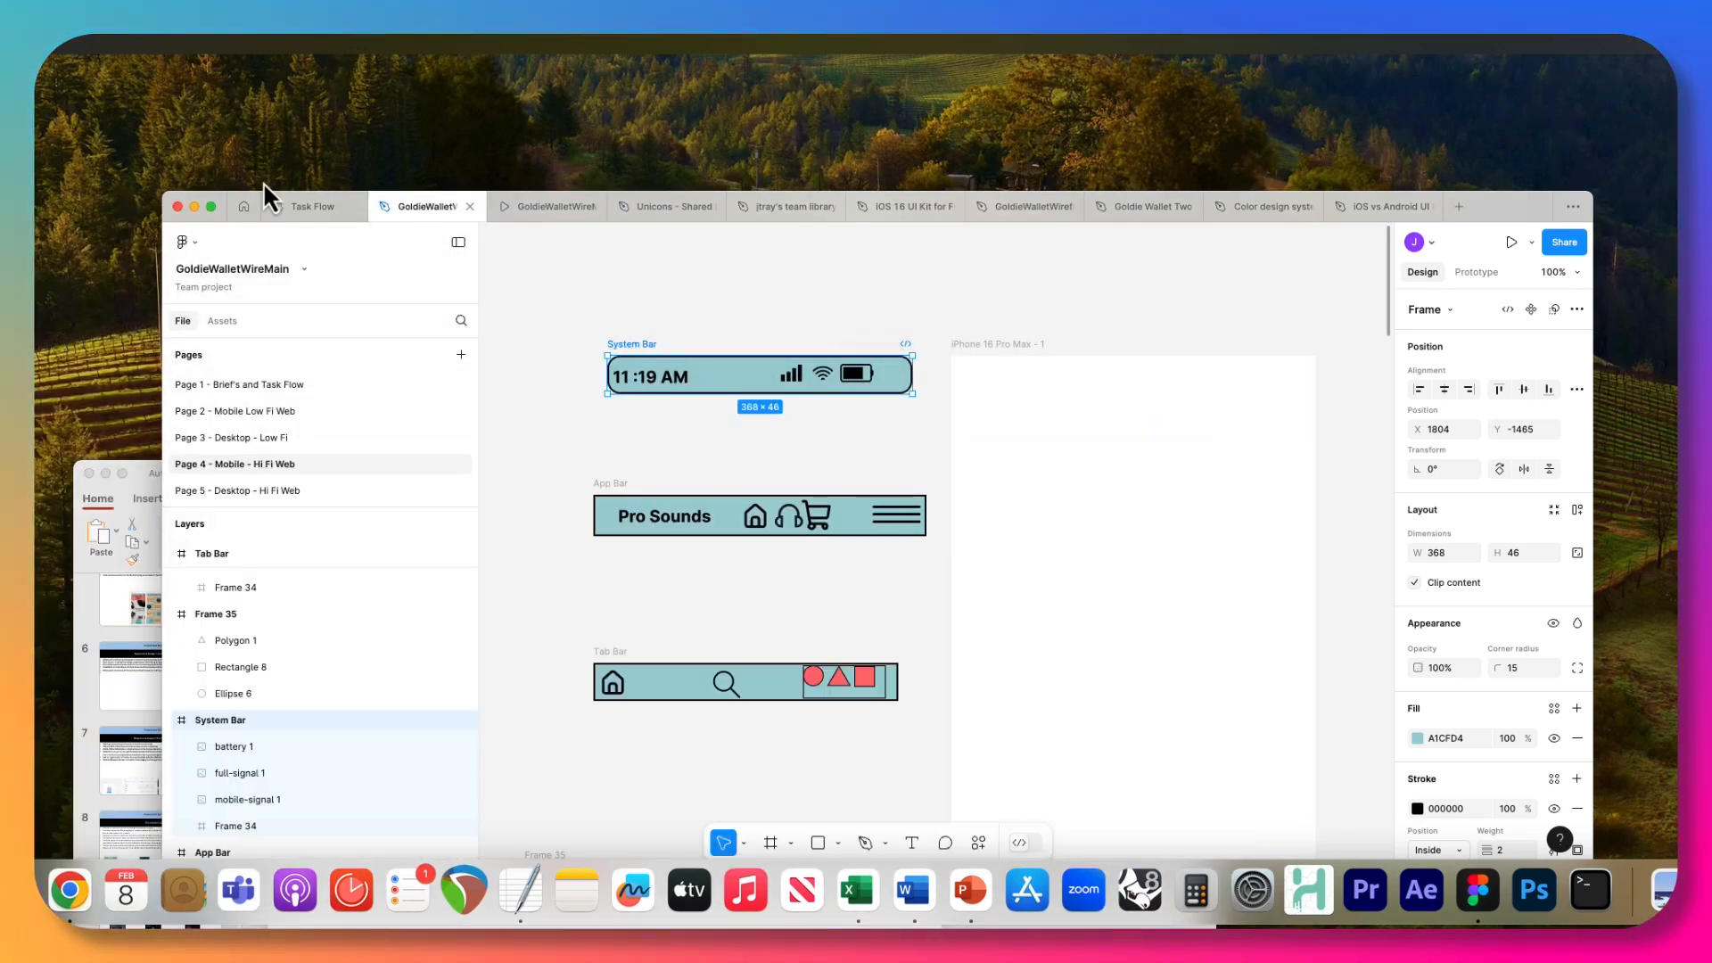
pyautogui.moveTo(221, 195); pyautogui.dragTo(168, 174)
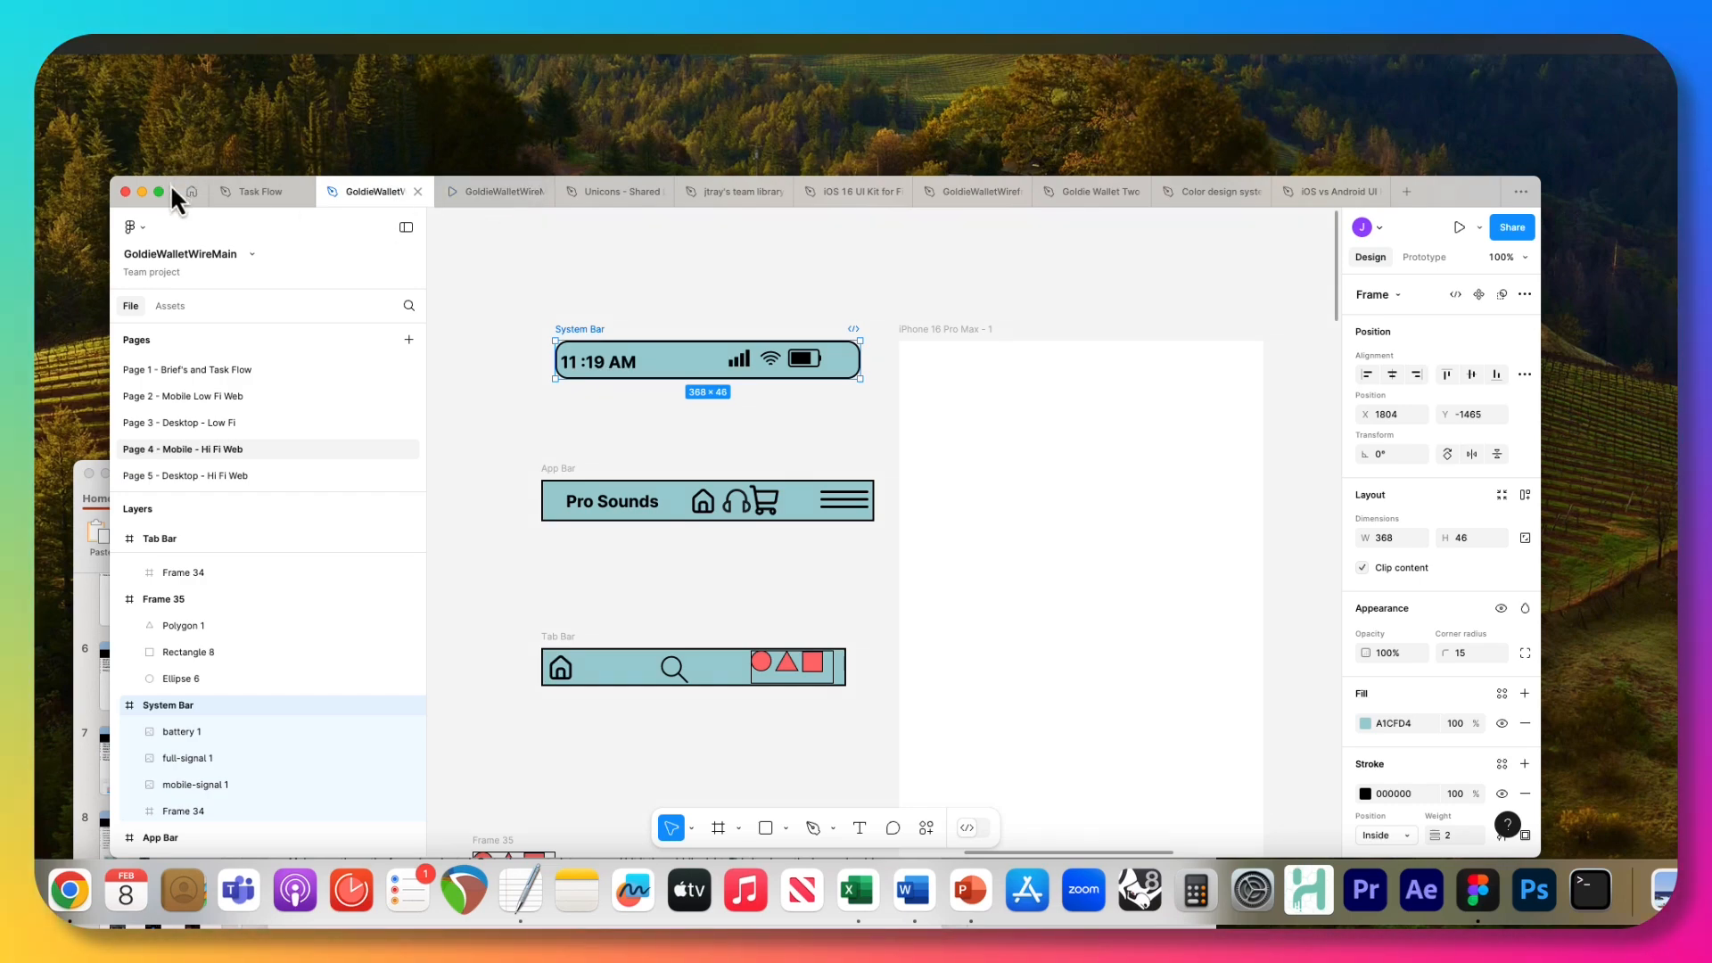
pyautogui.moveTo(172, 189); pyautogui.dragTo(36, 169)
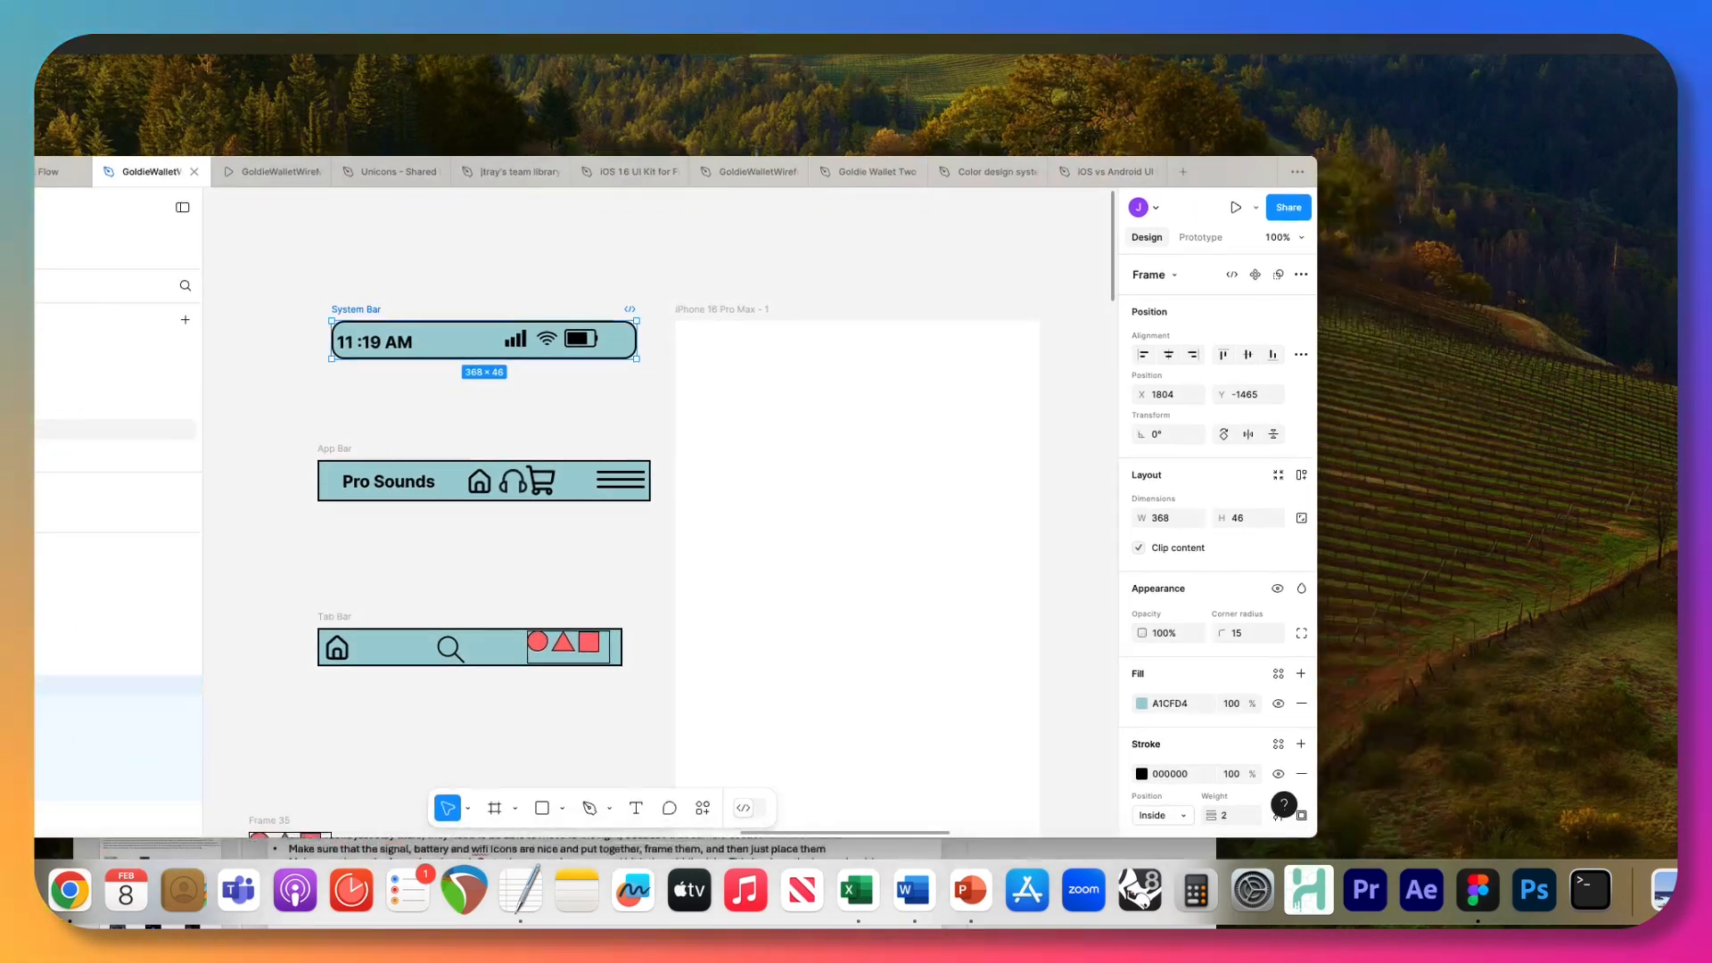
pyautogui.click(383, 312)
pyautogui.click(390, 329)
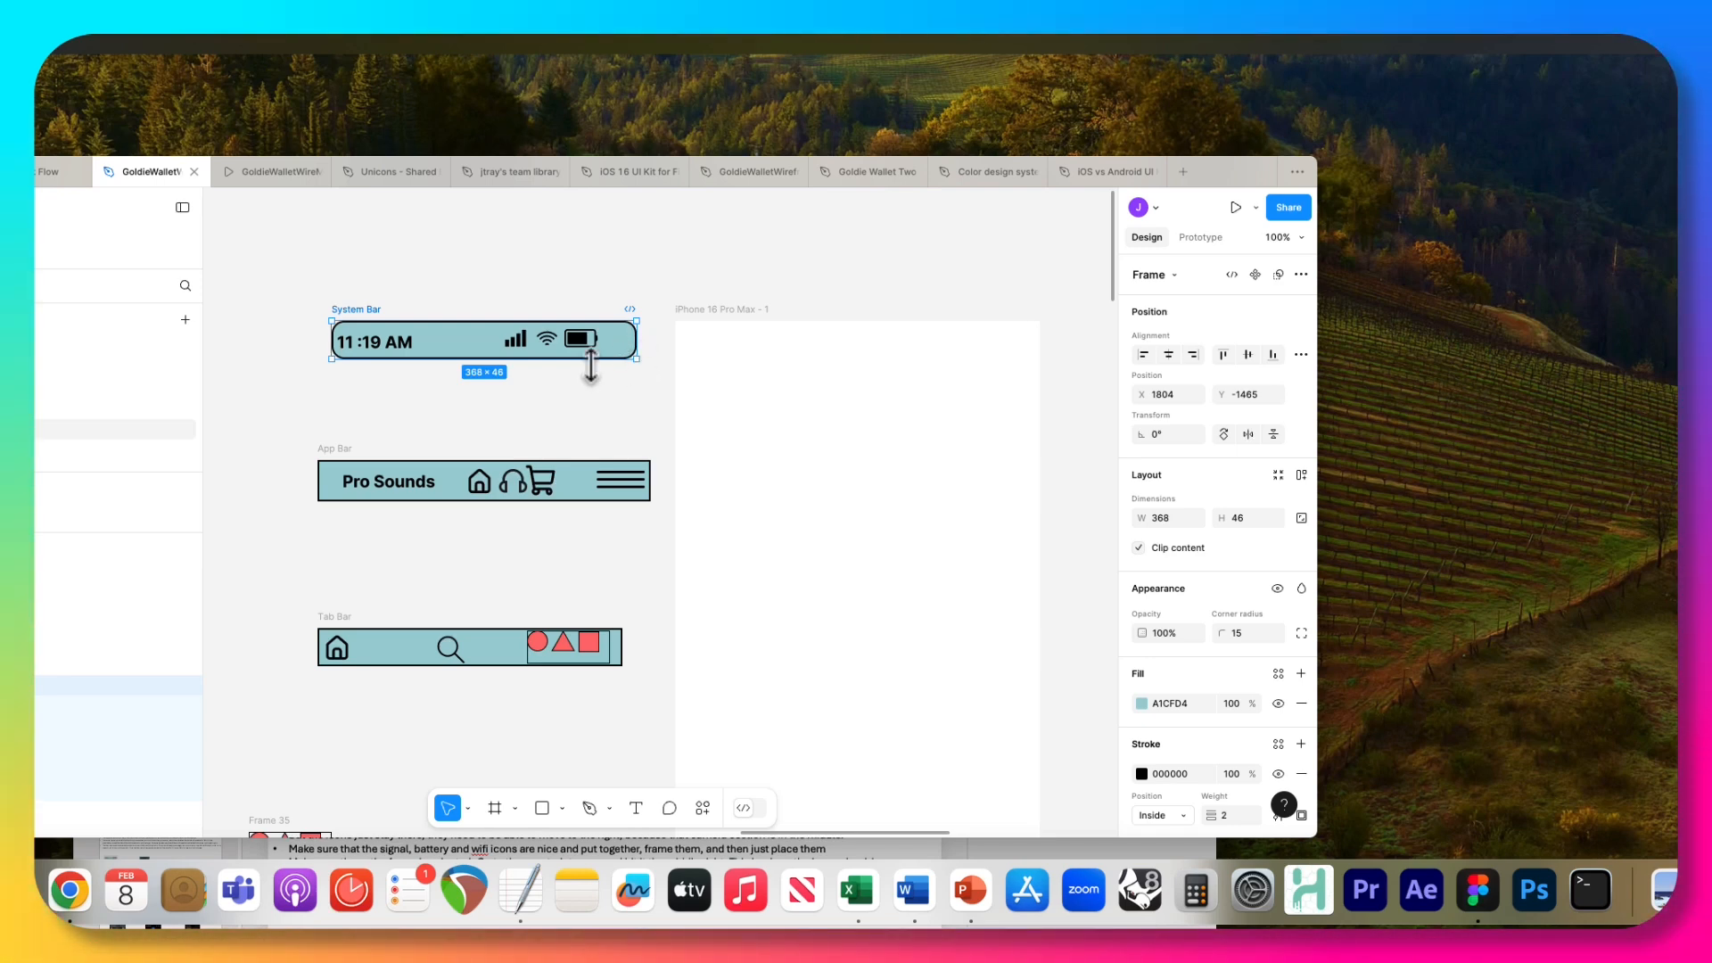
pyautogui.moveTo(366, 314); pyautogui.dragTo(748, 335)
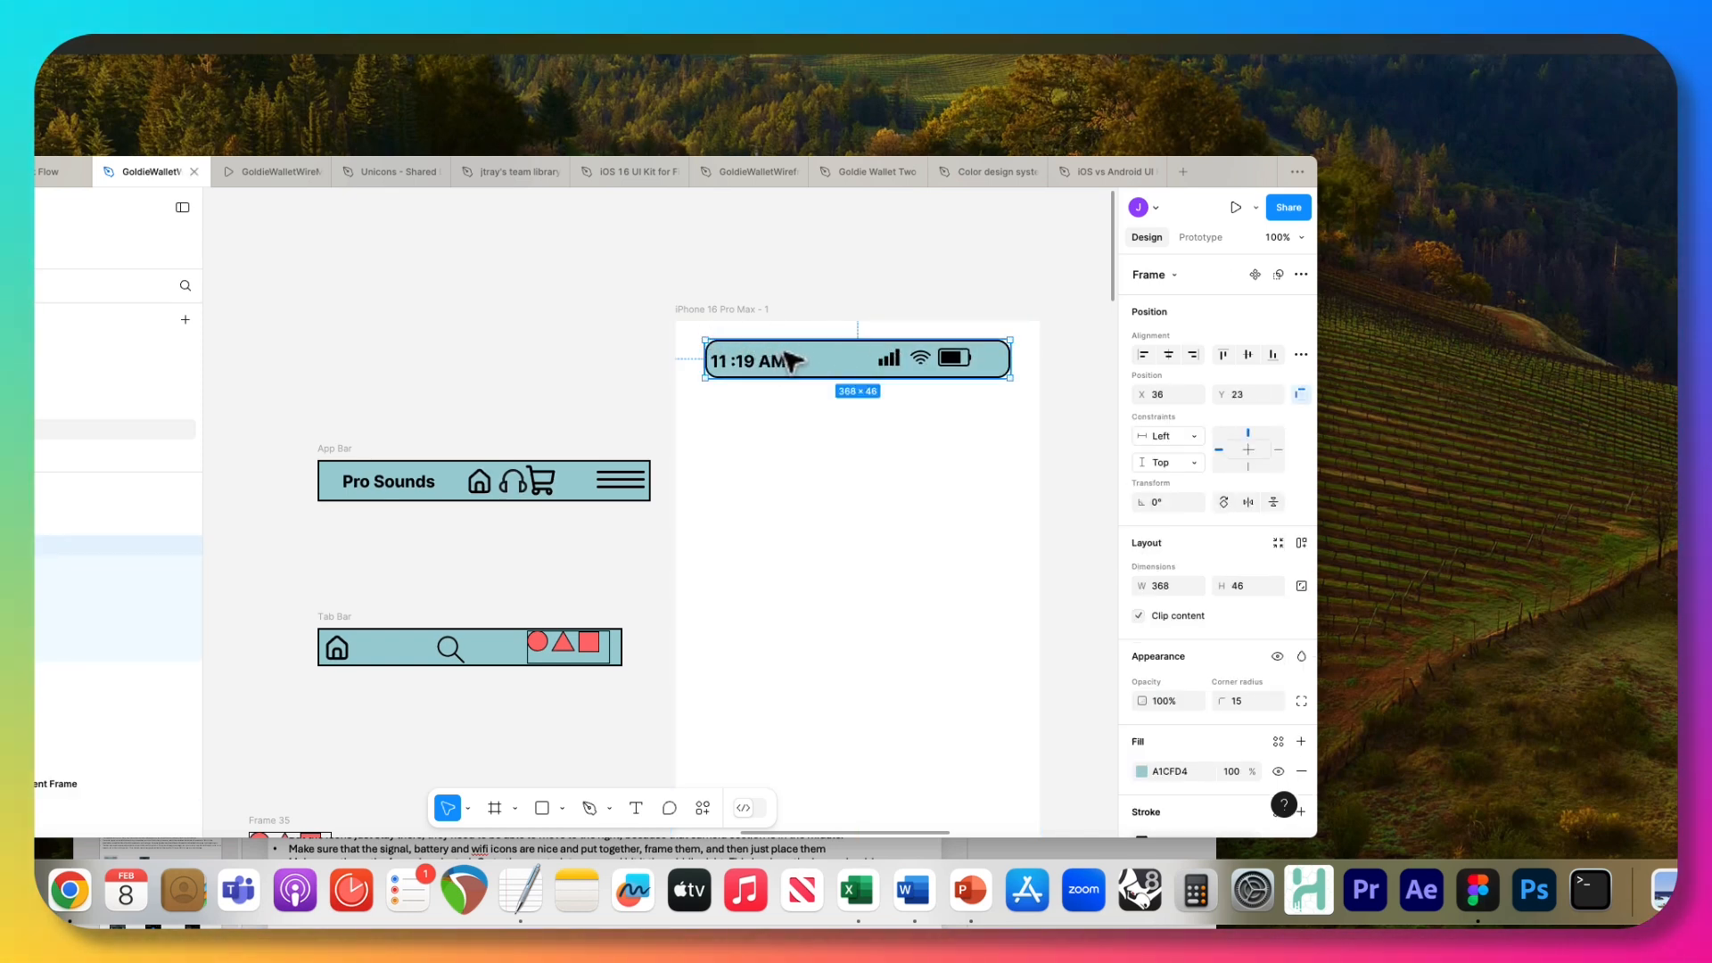
pyautogui.moveTo(830, 358); pyautogui.dragTo(800, 347)
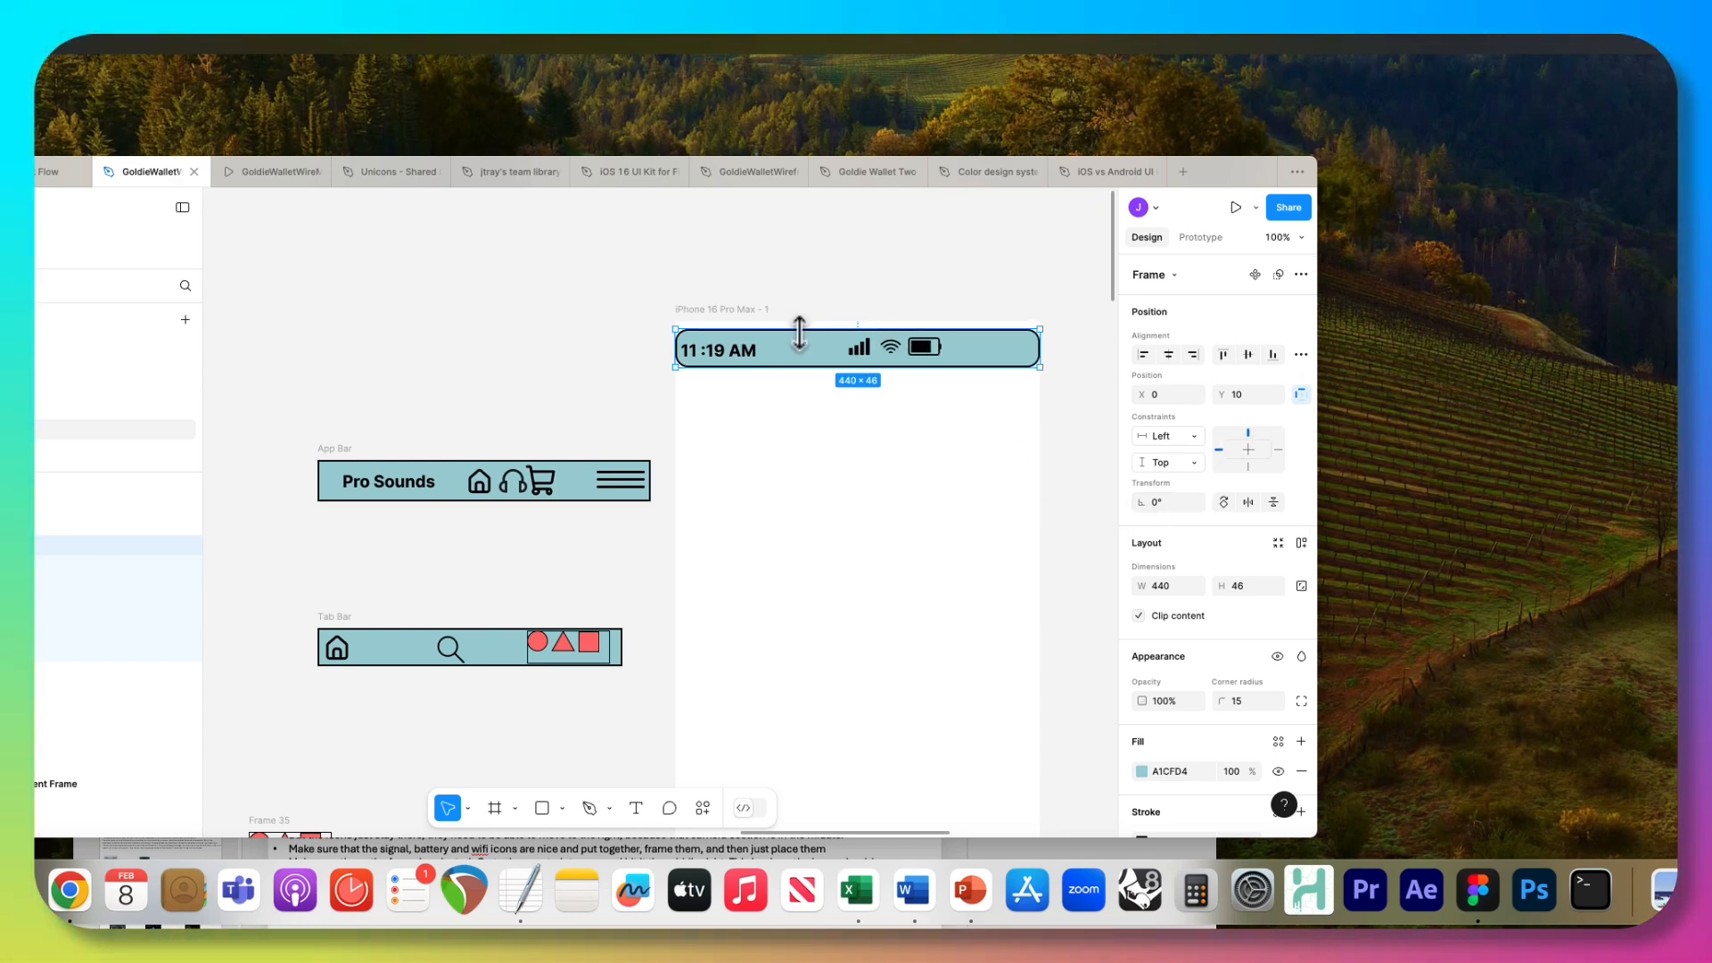
pyautogui.moveTo(807, 348); pyautogui.dragTo(469, 321)
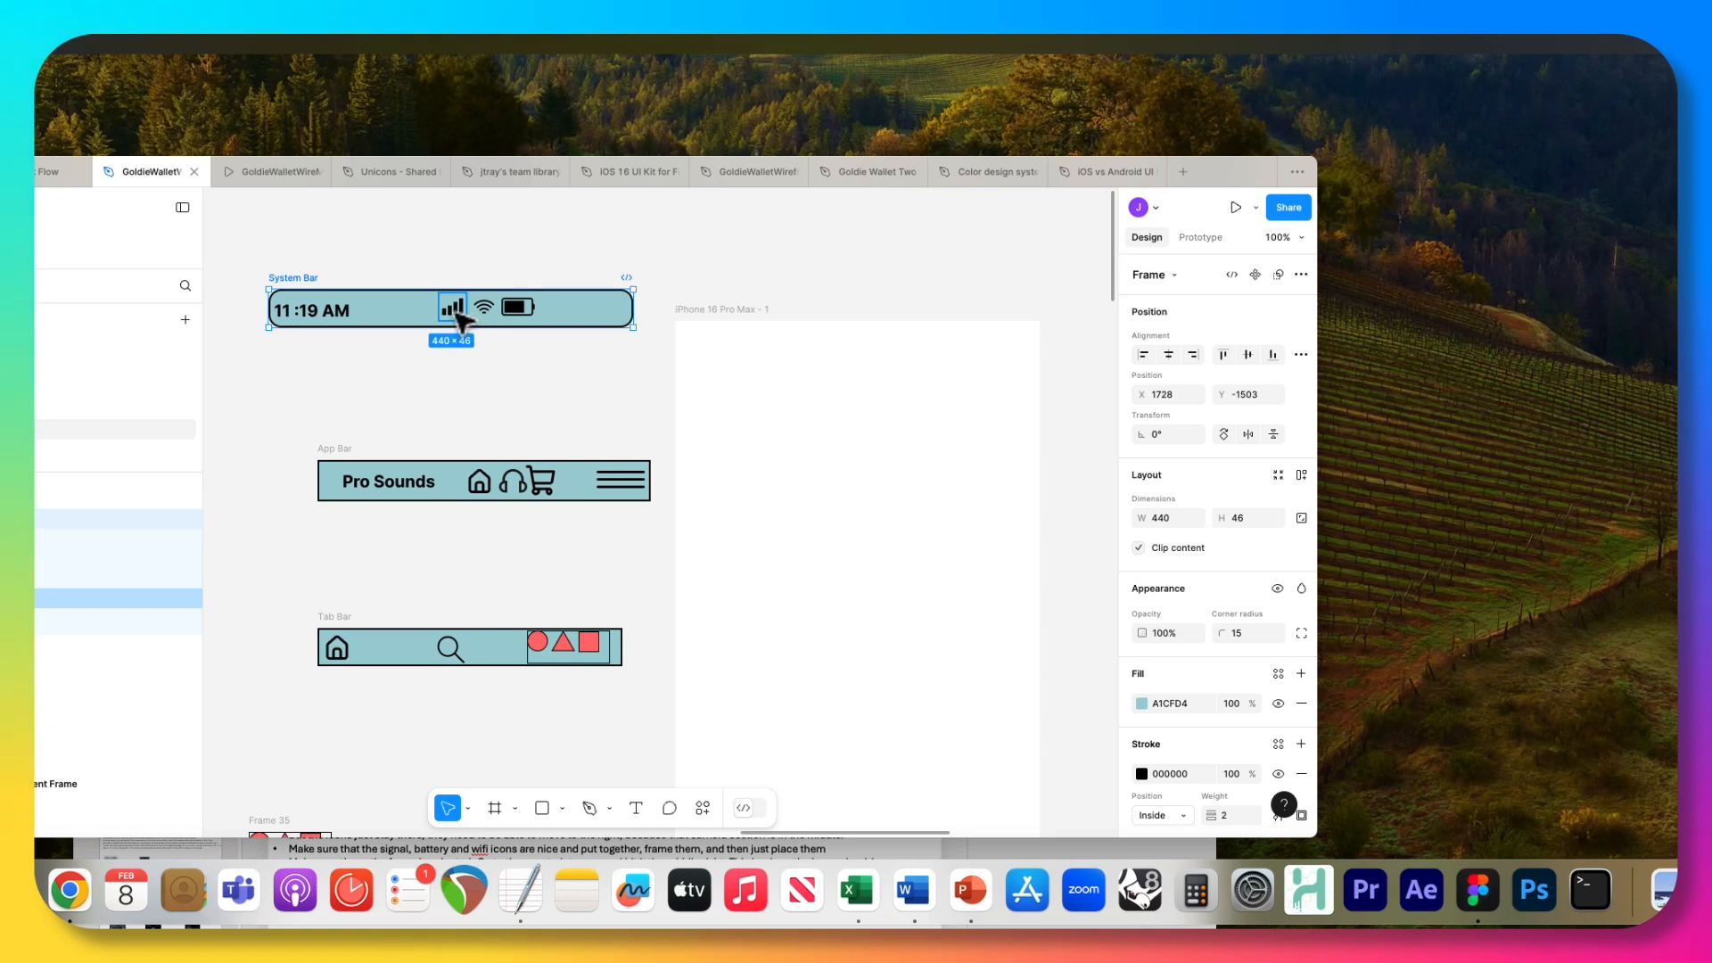
# Frame the System Bar's signal, Wi-Fi and battery icons together, and frame its time text separately.
pyautogui.click(458, 314)
pyautogui.keyDown('shift'); pyautogui.click(482, 308); pyautogui.keyUp('shift')
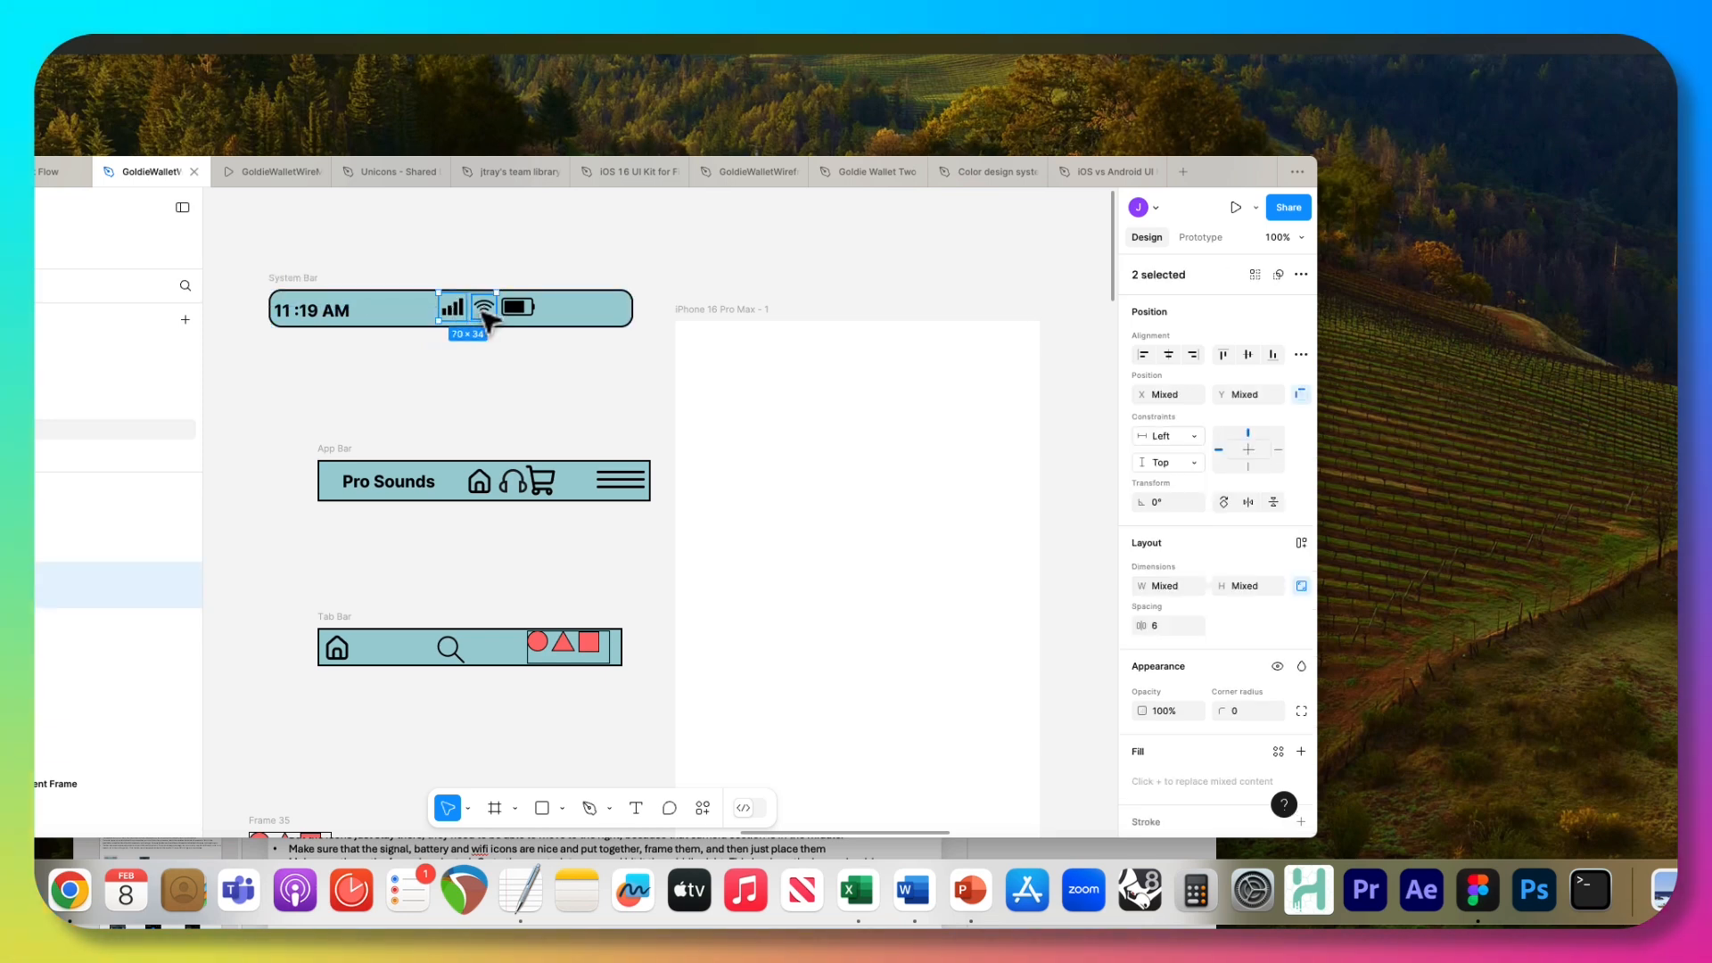
pyautogui.rightClick(526, 314)
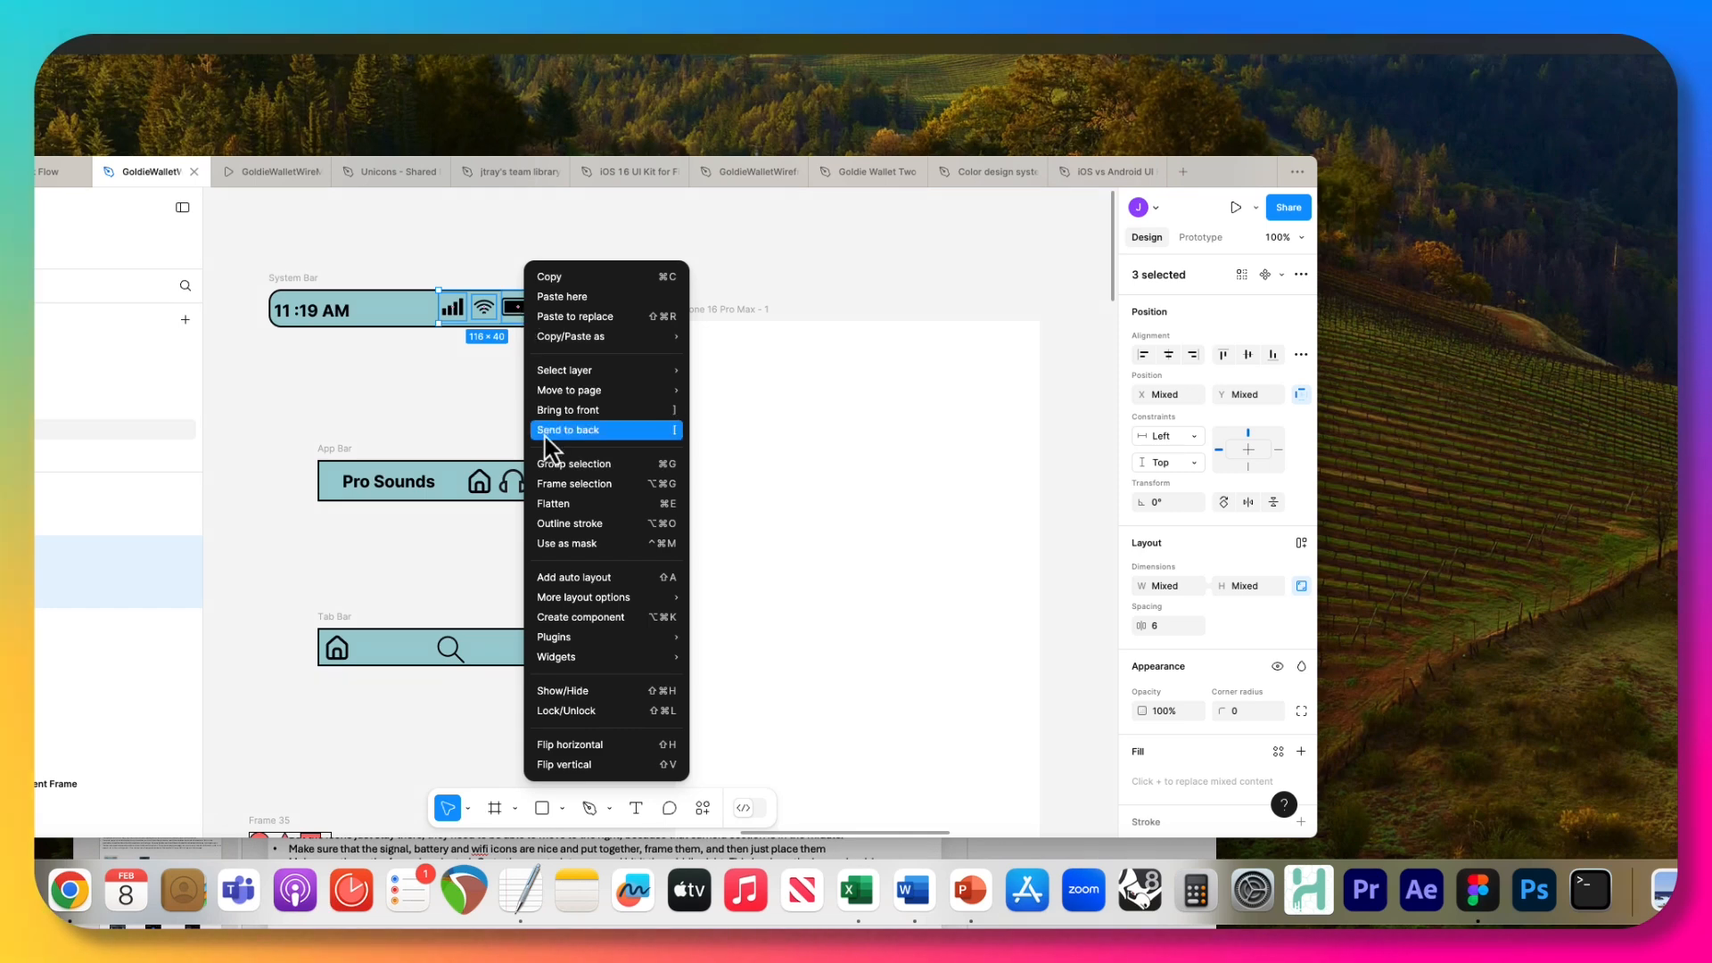
pyautogui.click(561, 486)
pyautogui.rightClick(300, 312)
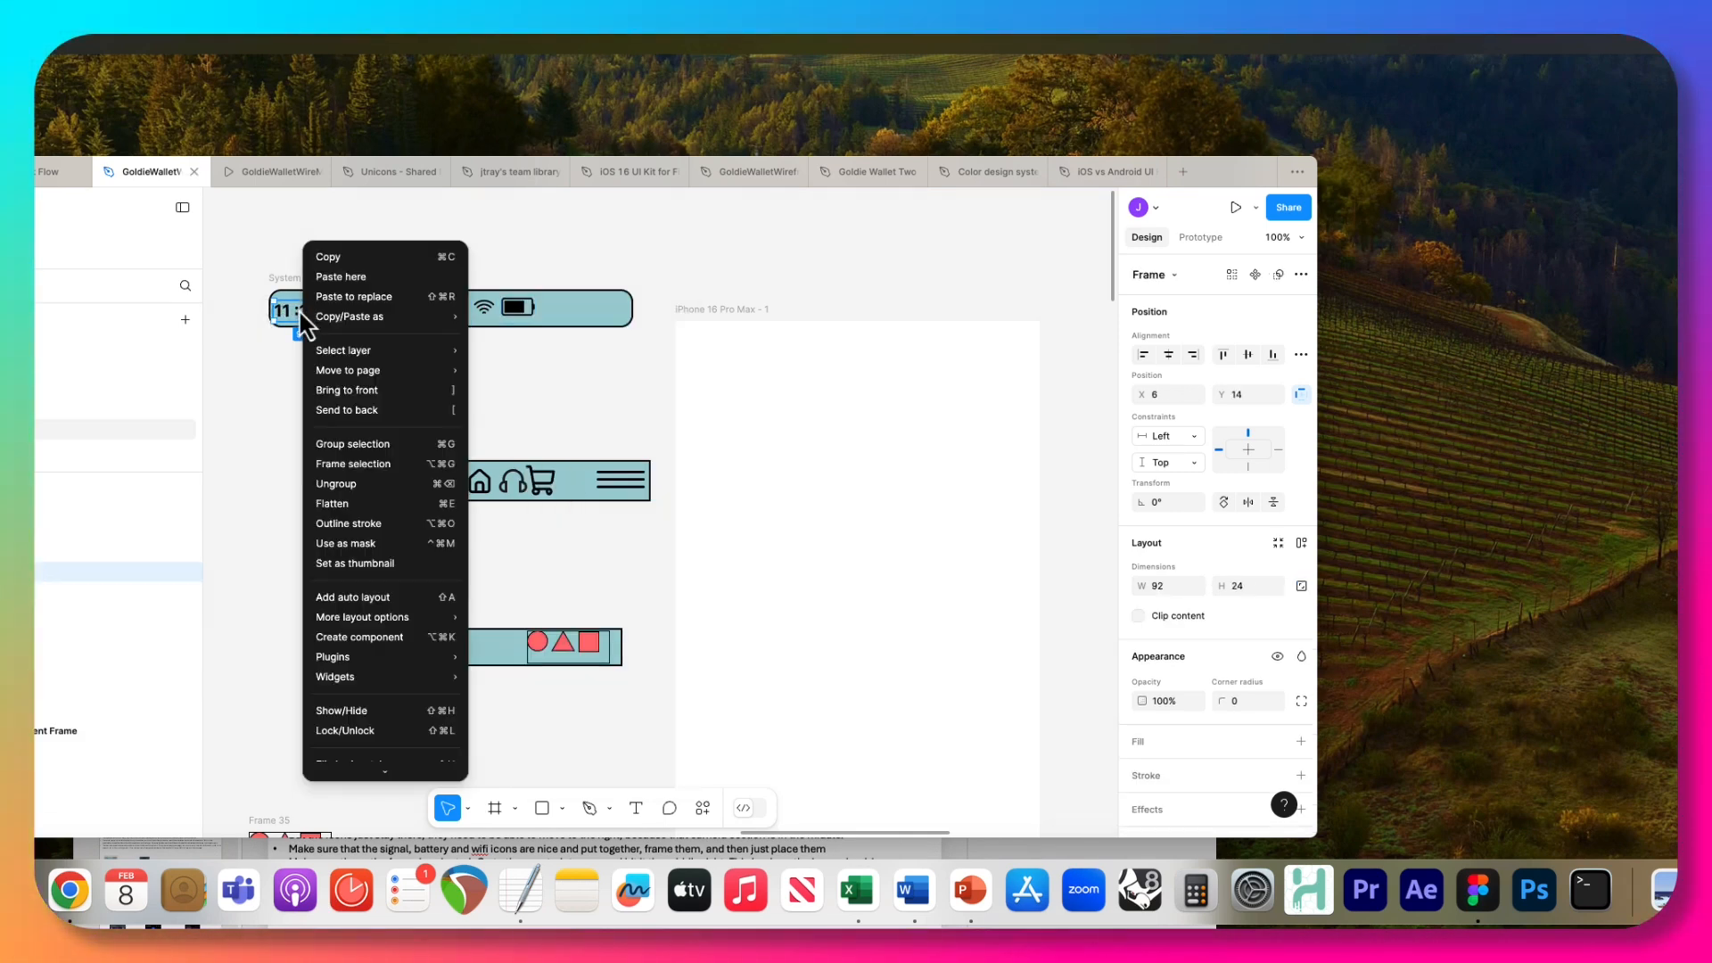
pyautogui.click(339, 463)
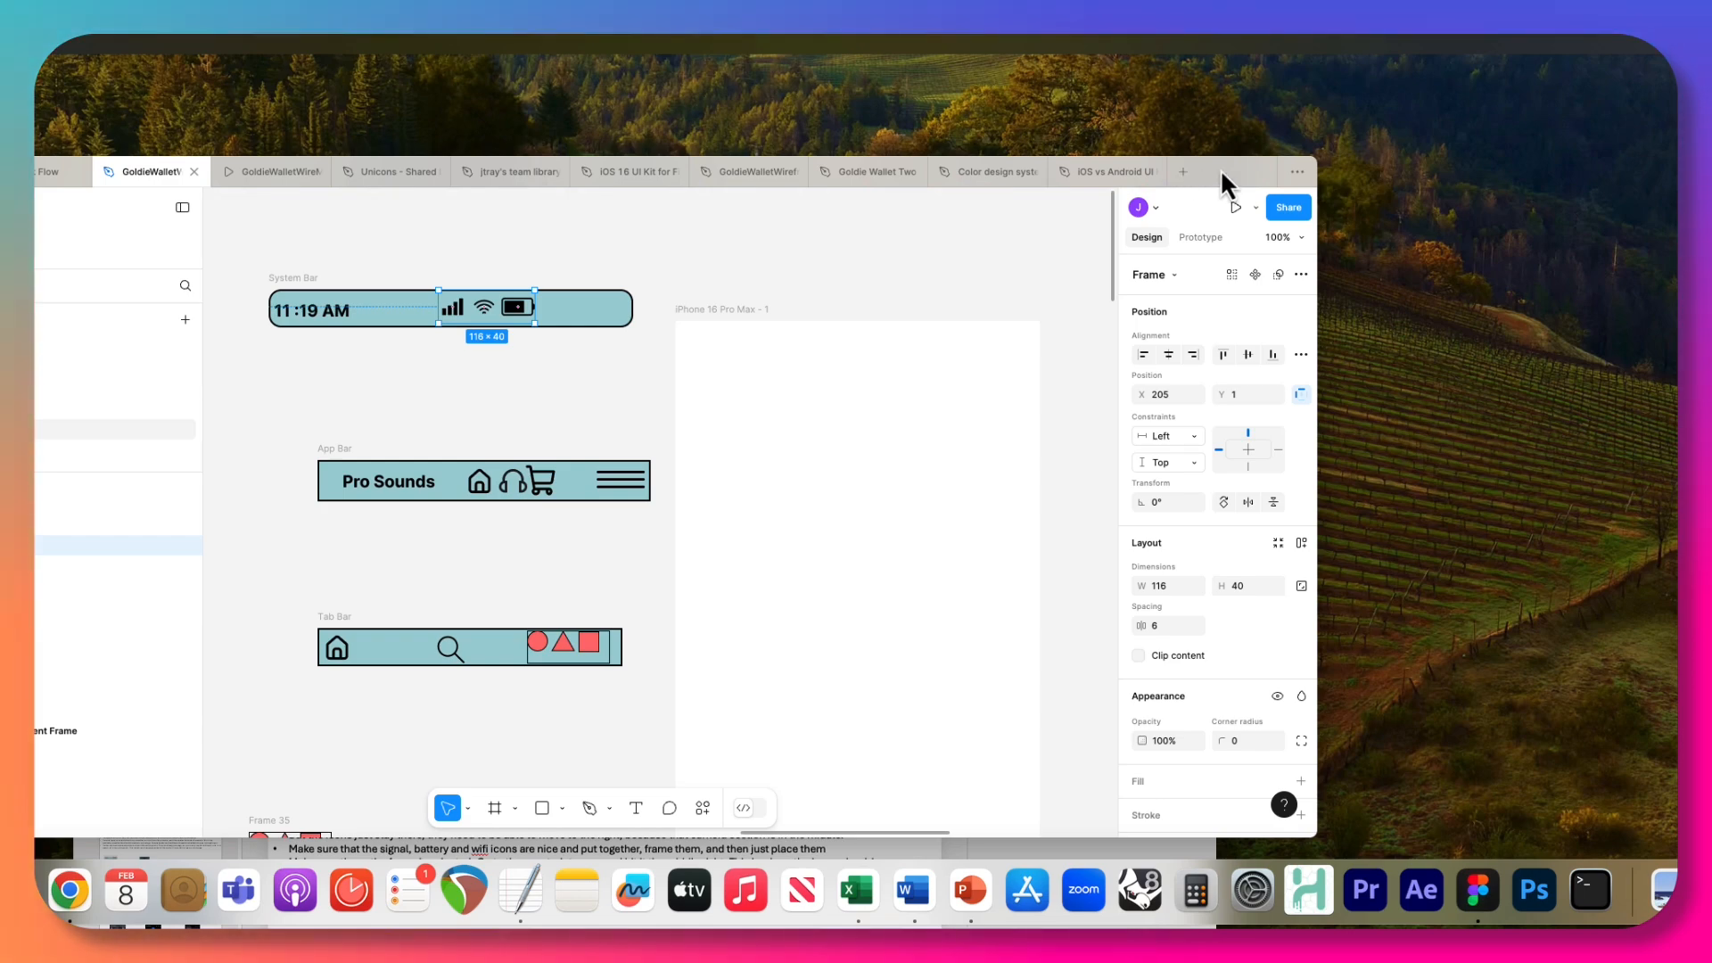
# Set the icon frame's constraints to Right and Center, and move it to the right end of the System Bar.
pyautogui.moveTo(1220, 168); pyautogui.dragTo(1251, 111)
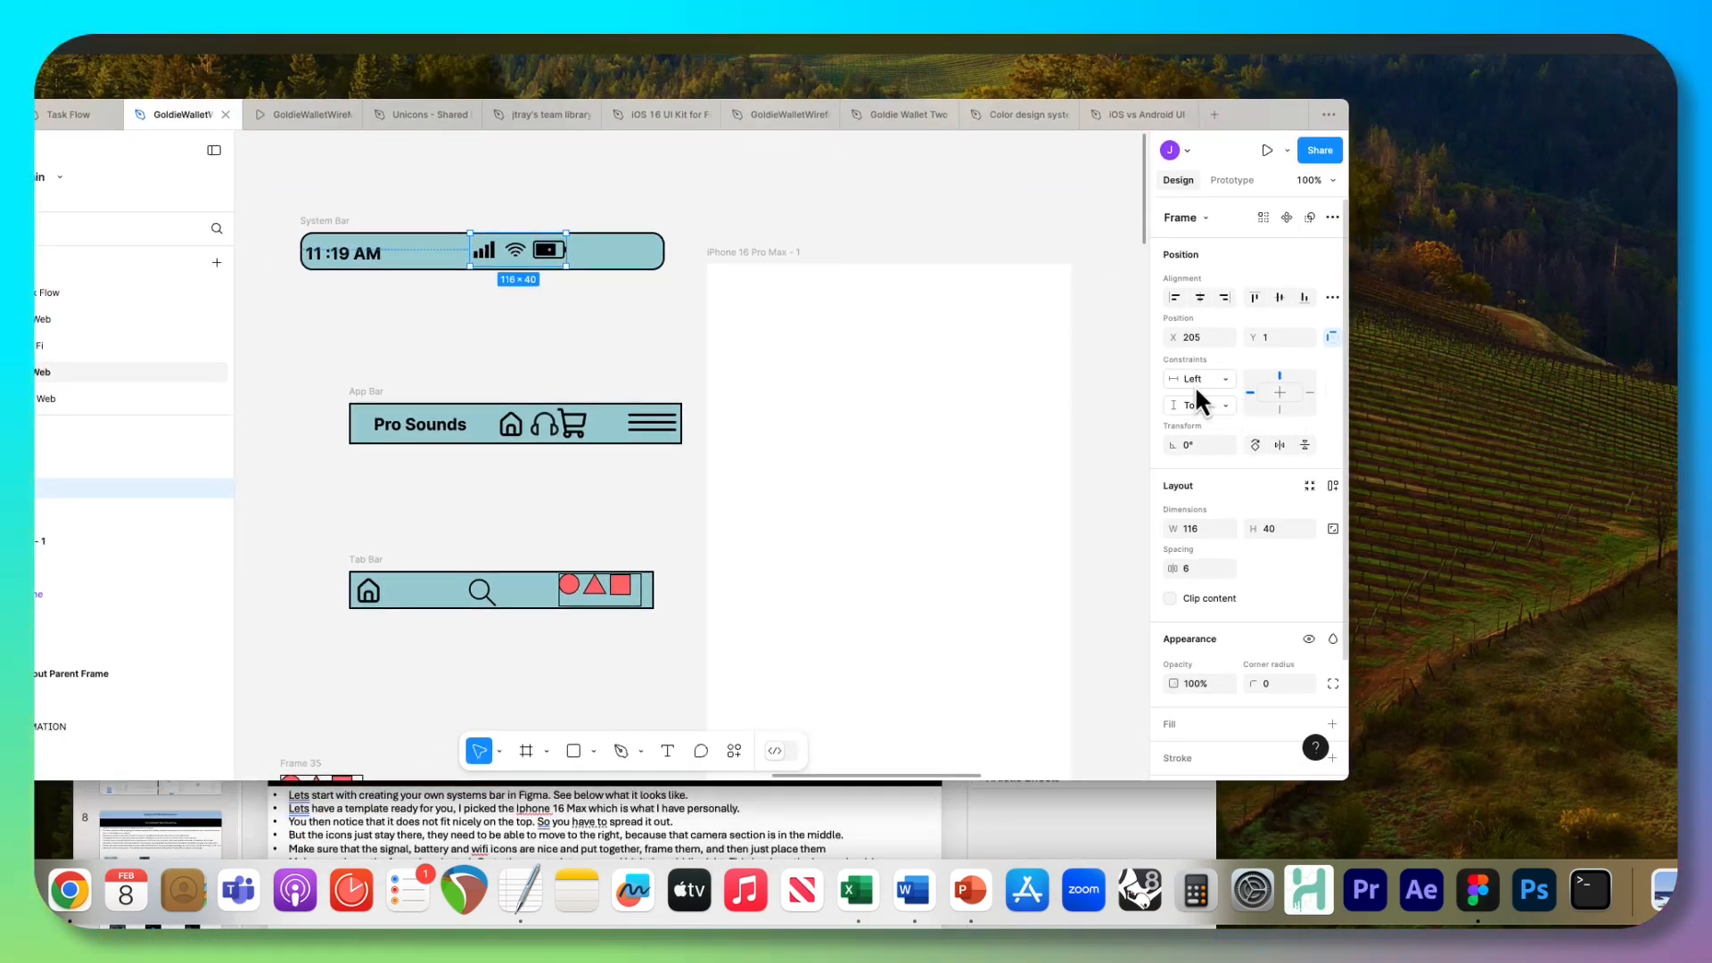
pyautogui.click(1312, 392)
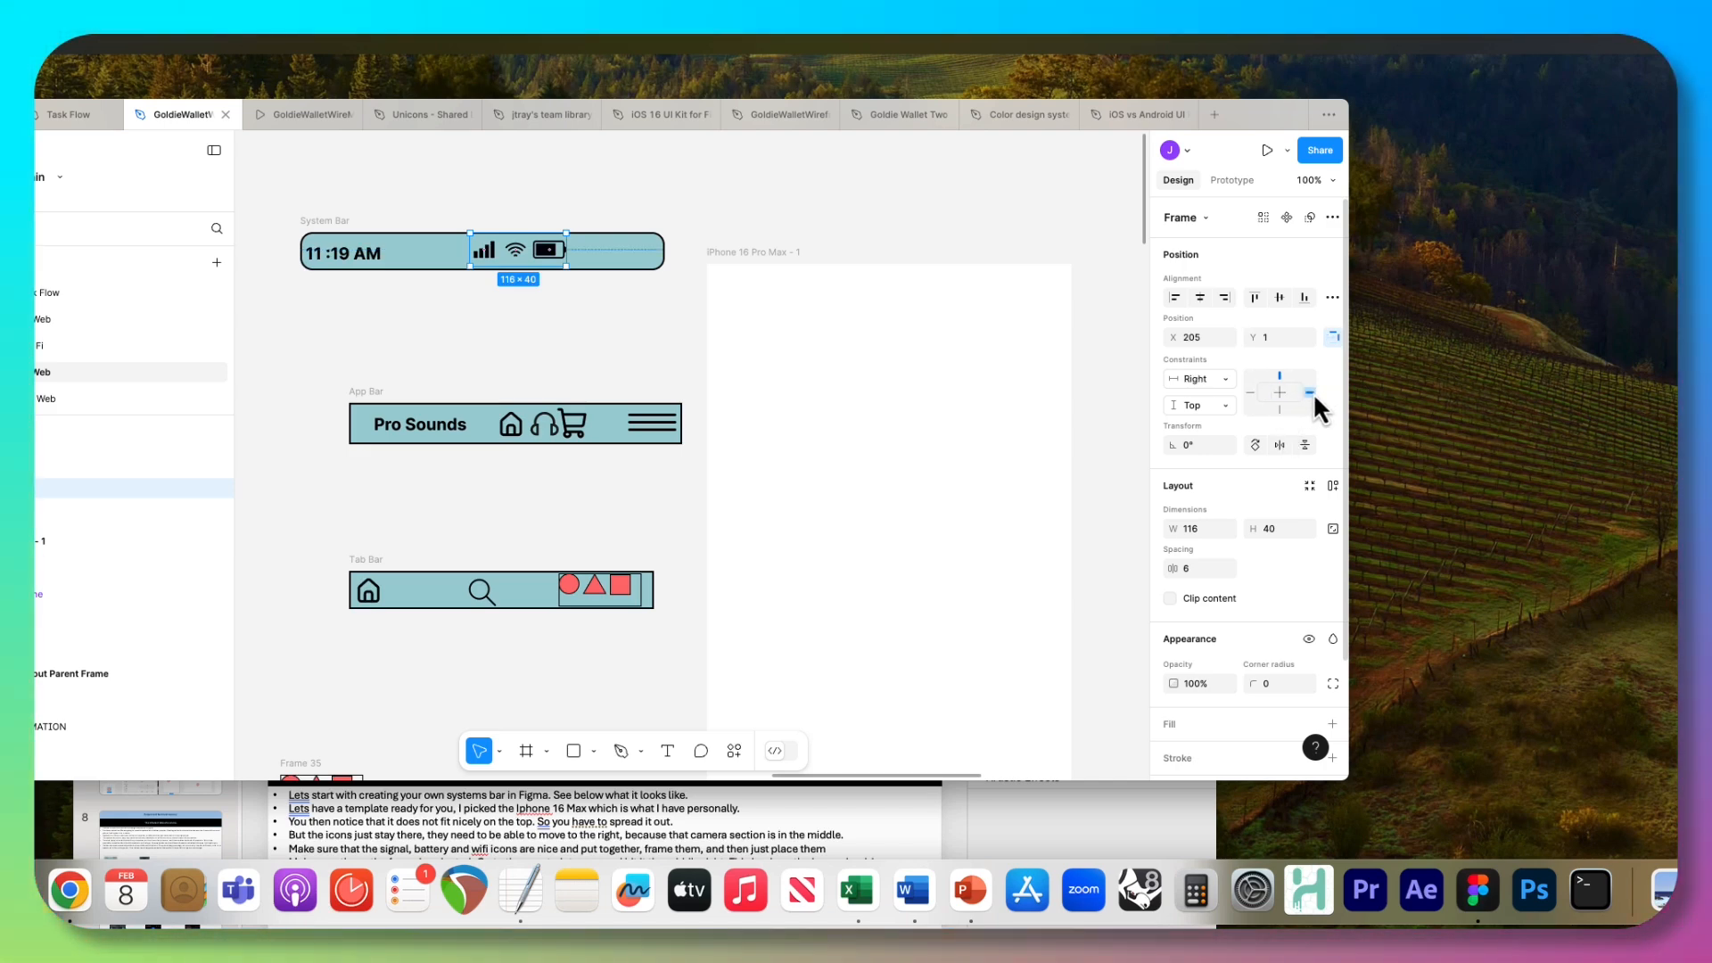
pyautogui.click(1282, 395)
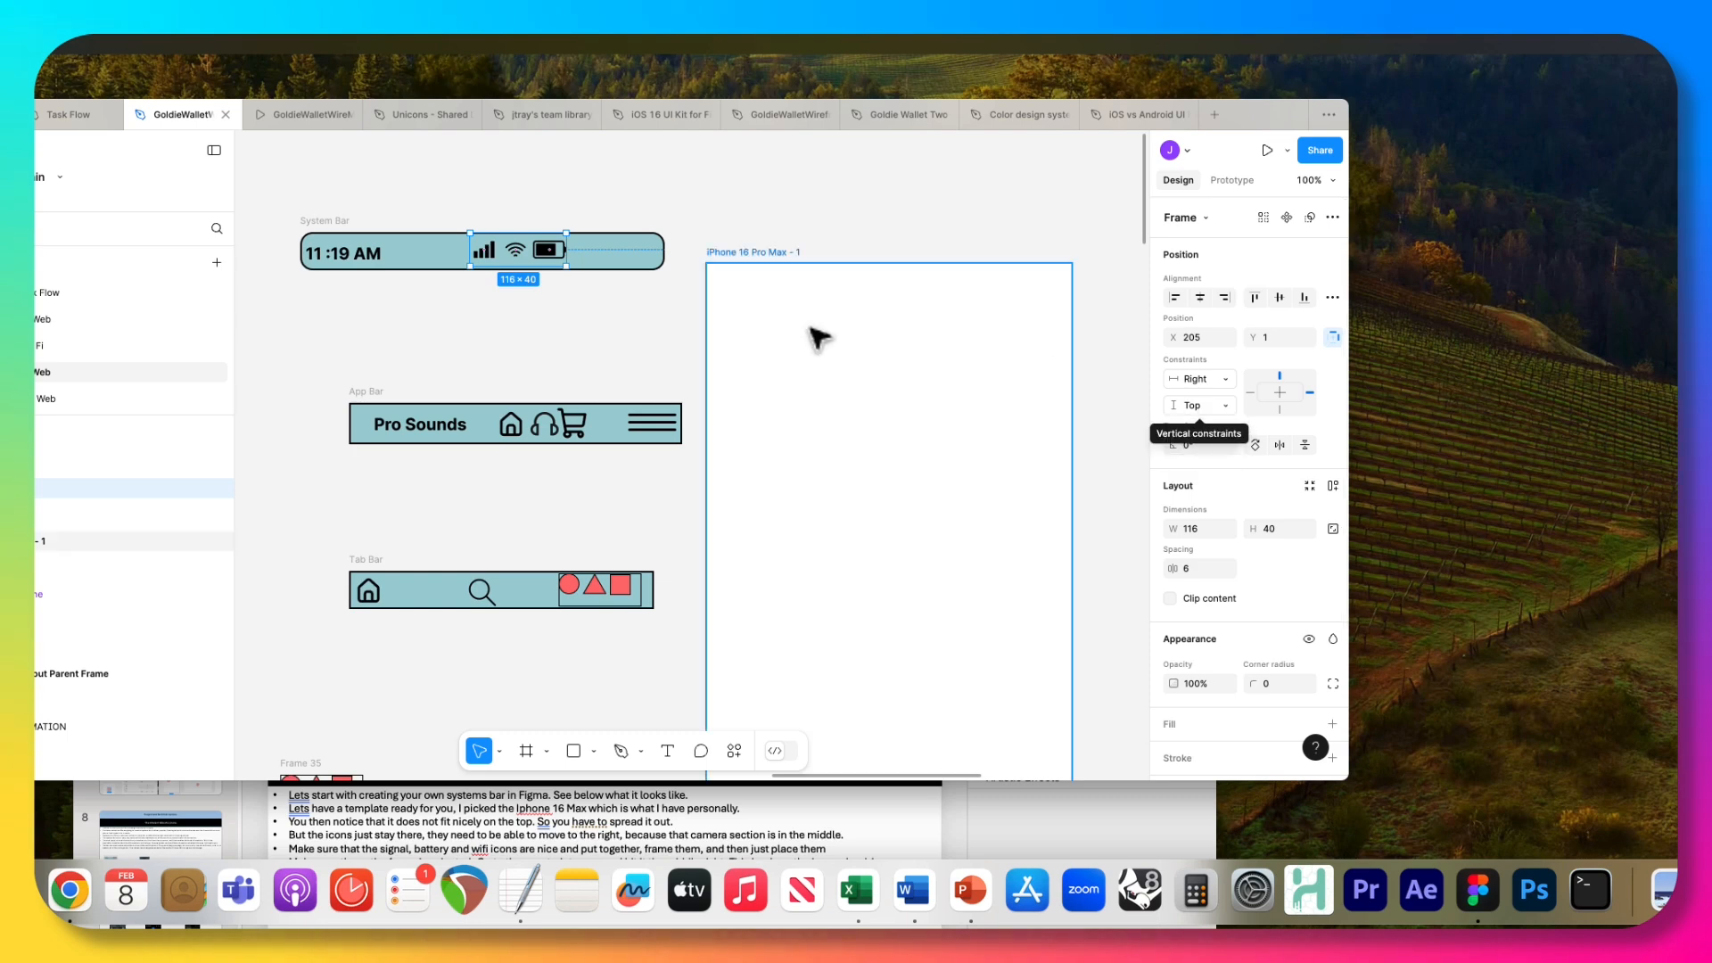
pyautogui.moveTo(518, 255); pyautogui.dragTo(603, 256)
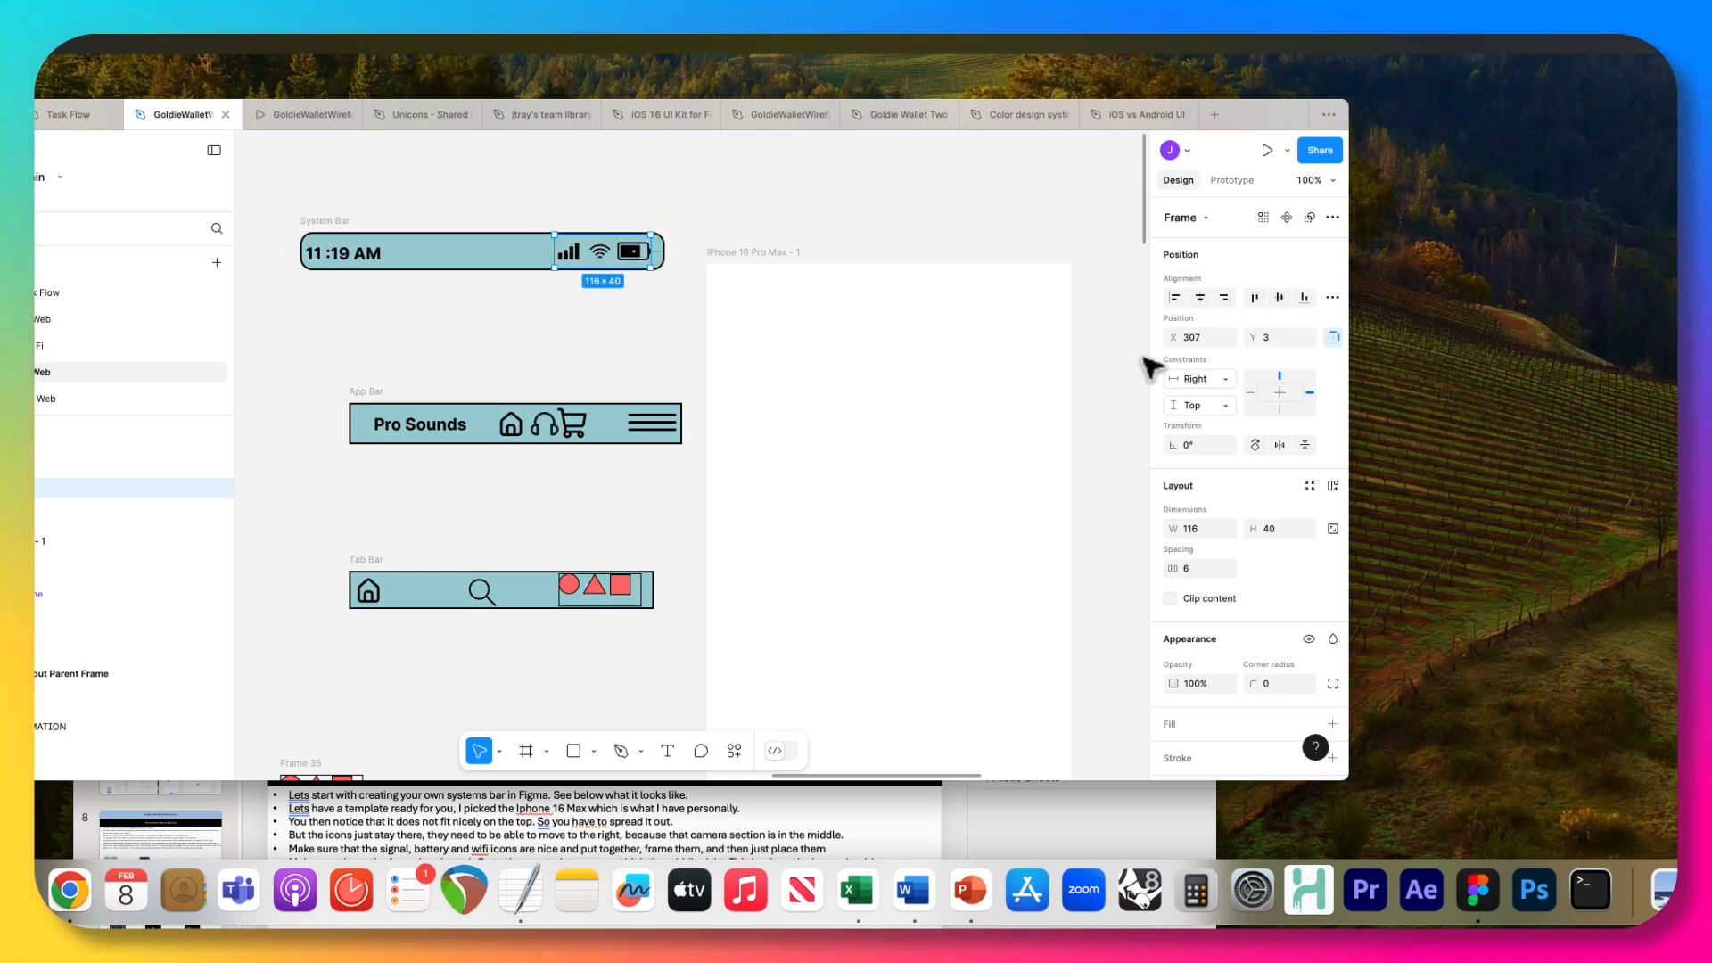
pyautogui.click(1230, 405)
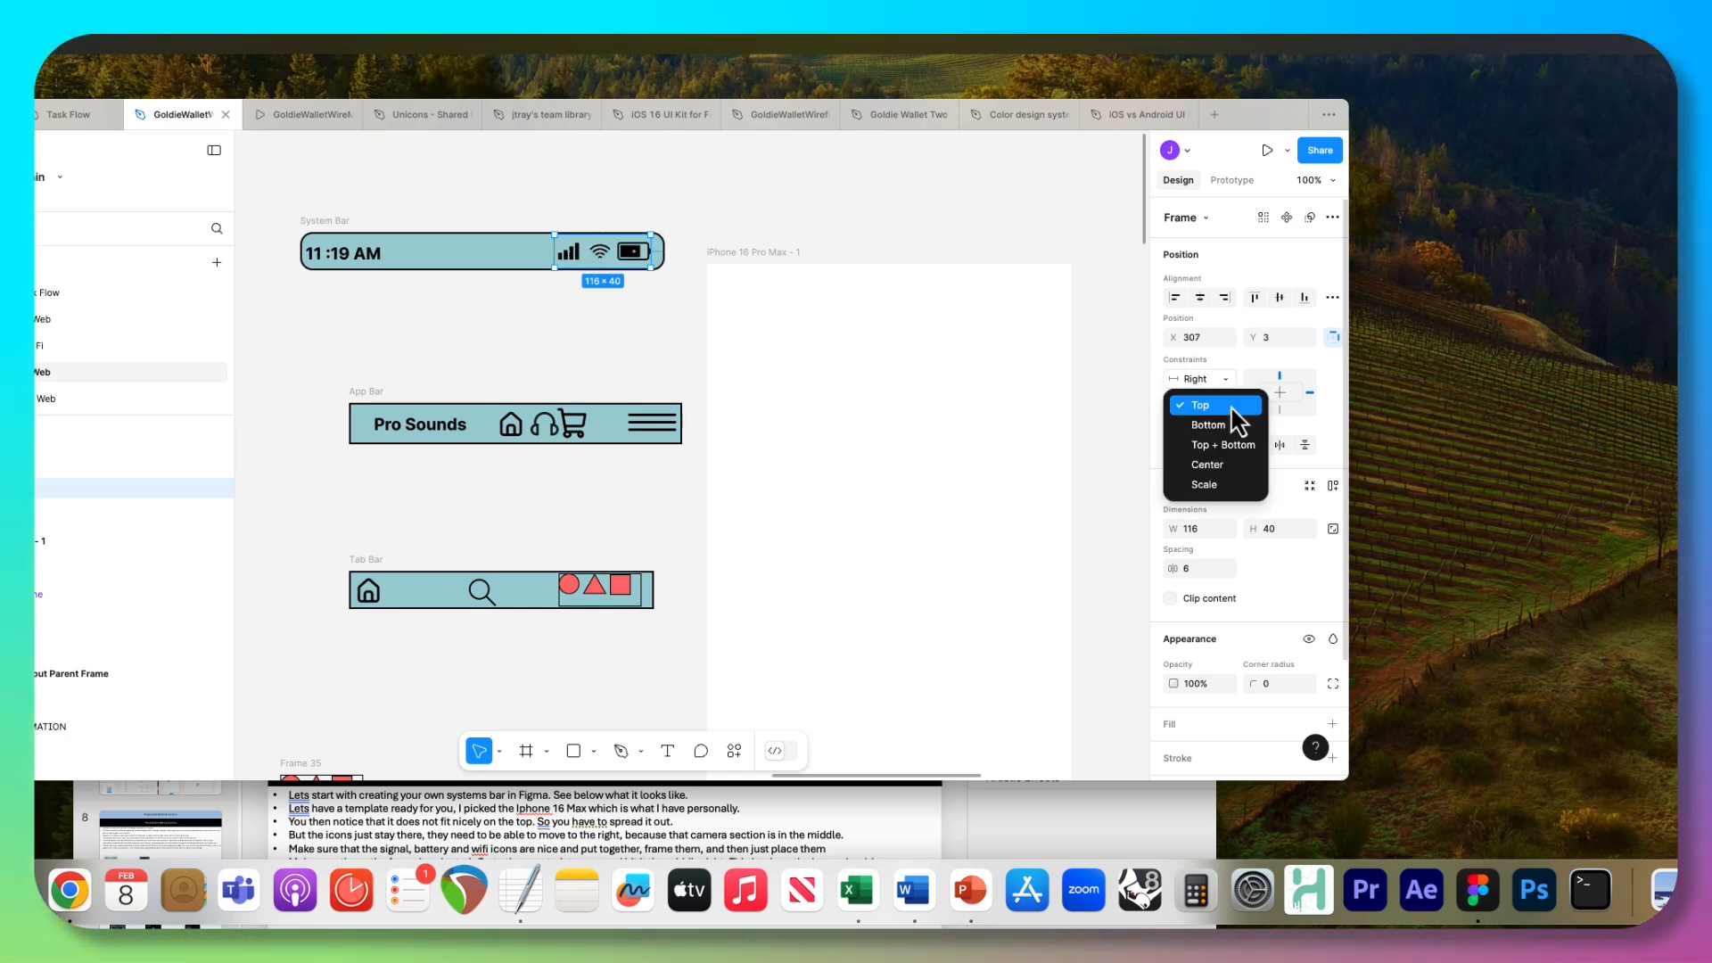
pyautogui.click(1222, 464)
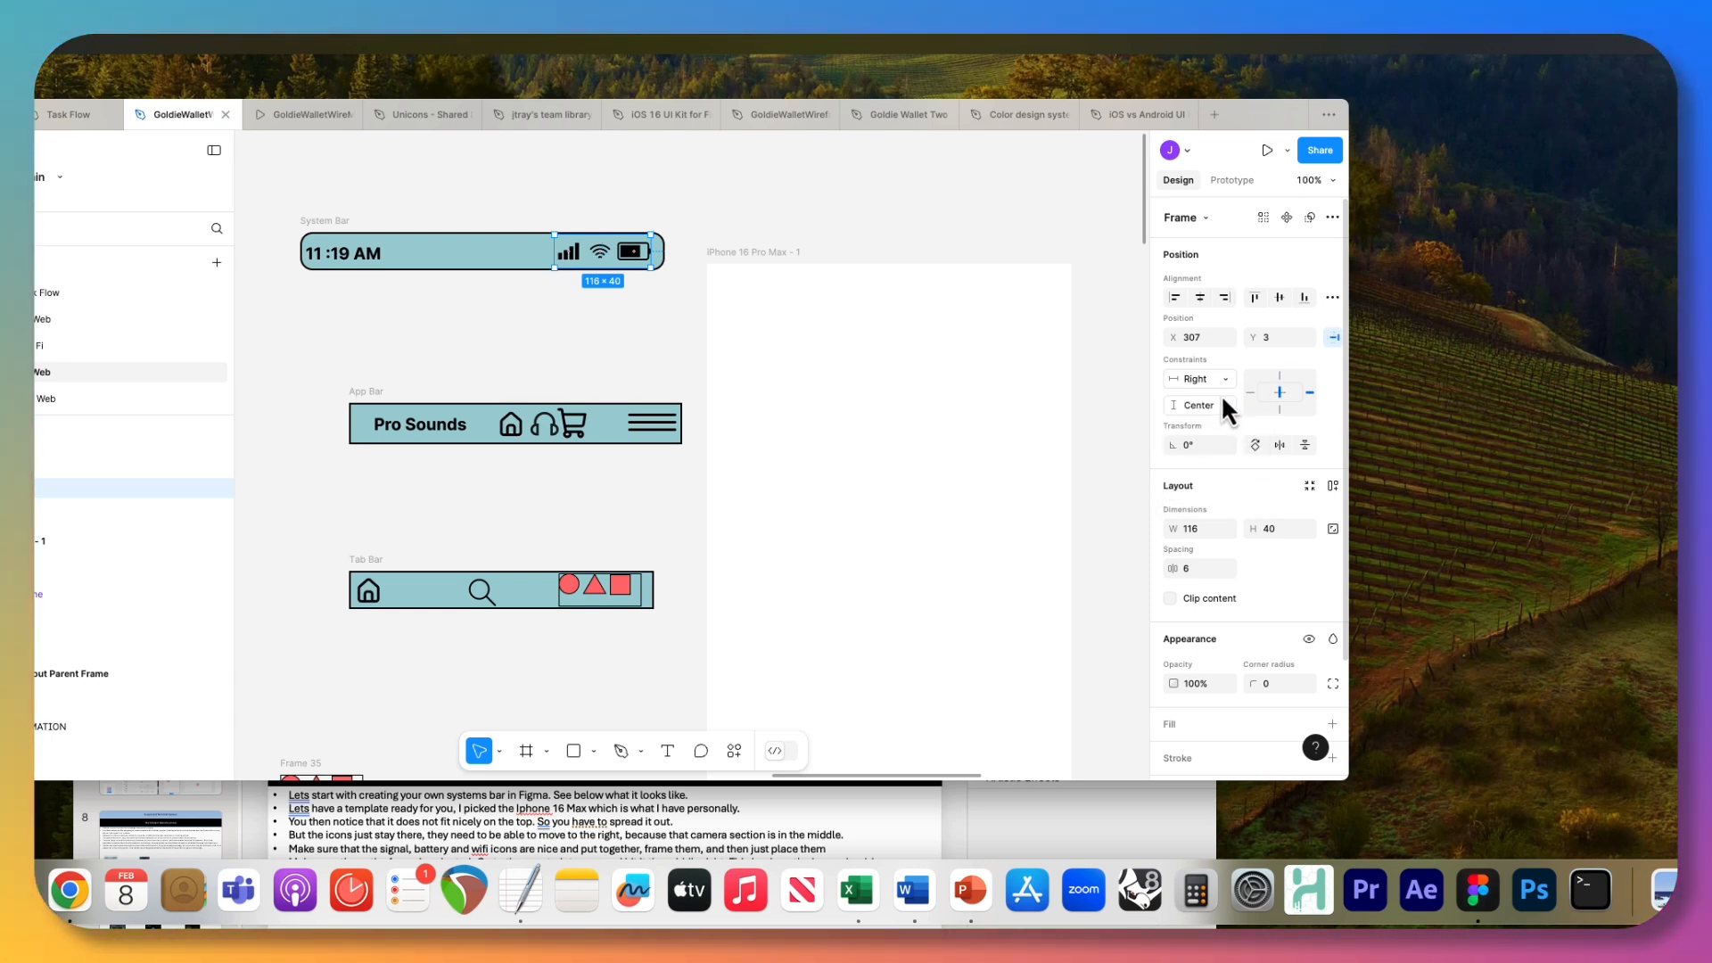
# Resize the System Bar frame to about 440 × 54 to test the icon constraints.
pyautogui.click(635, 328)
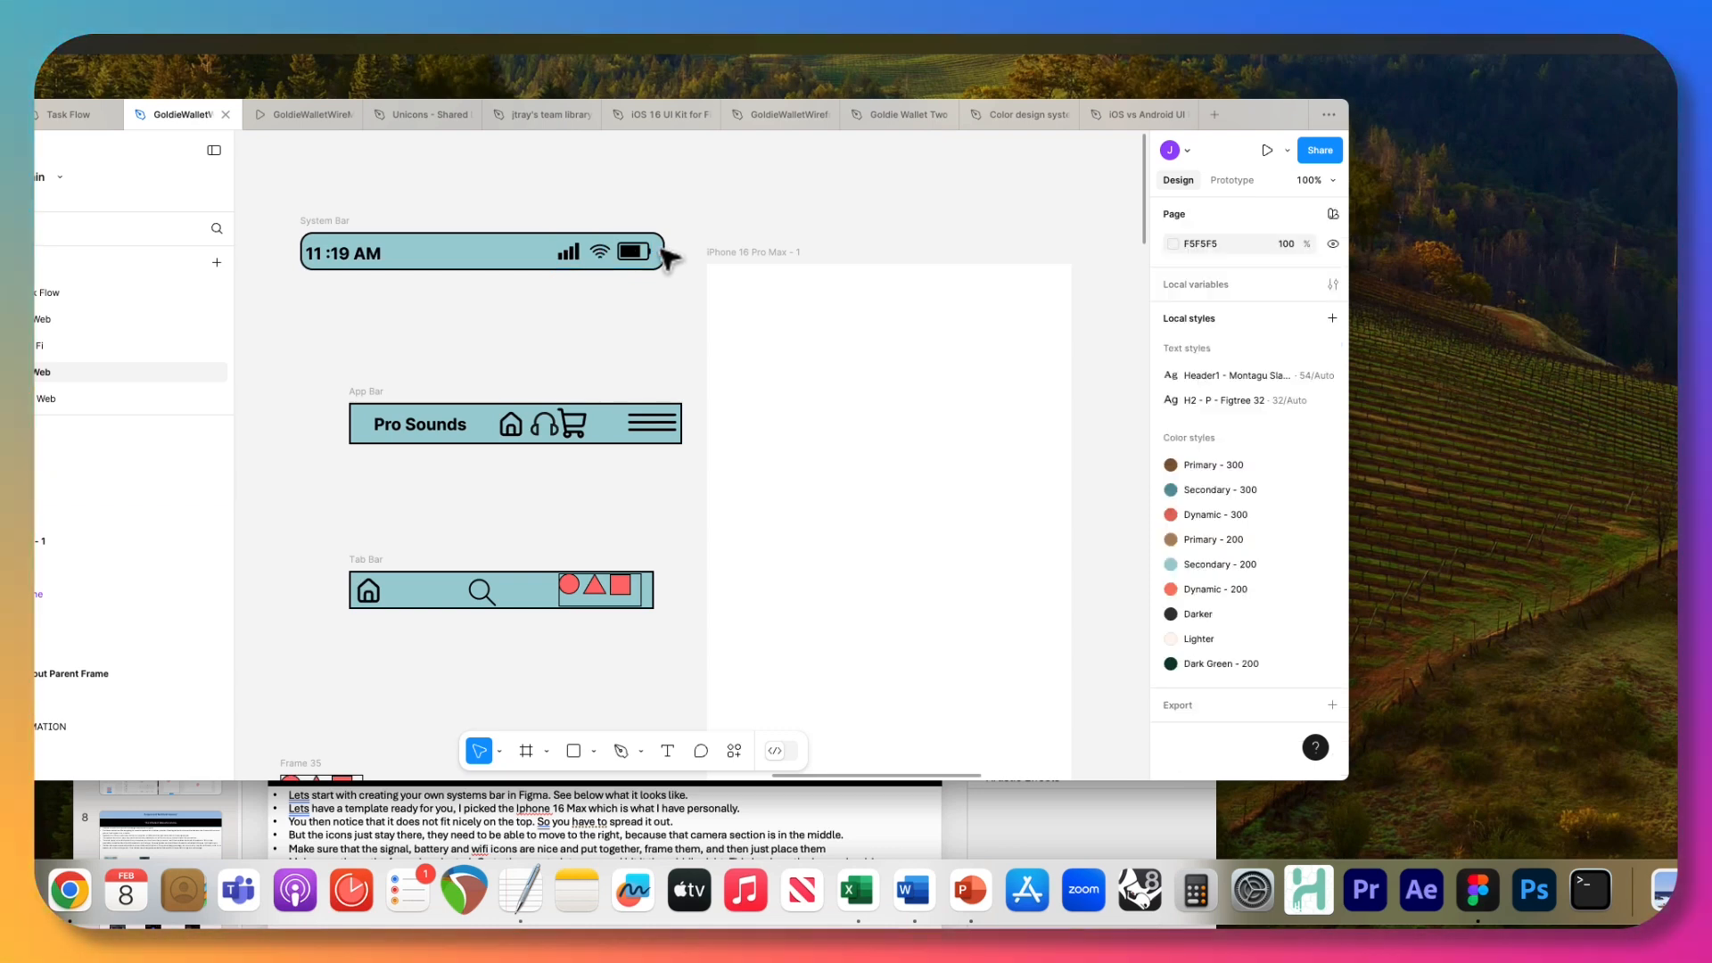
pyautogui.click(330, 223)
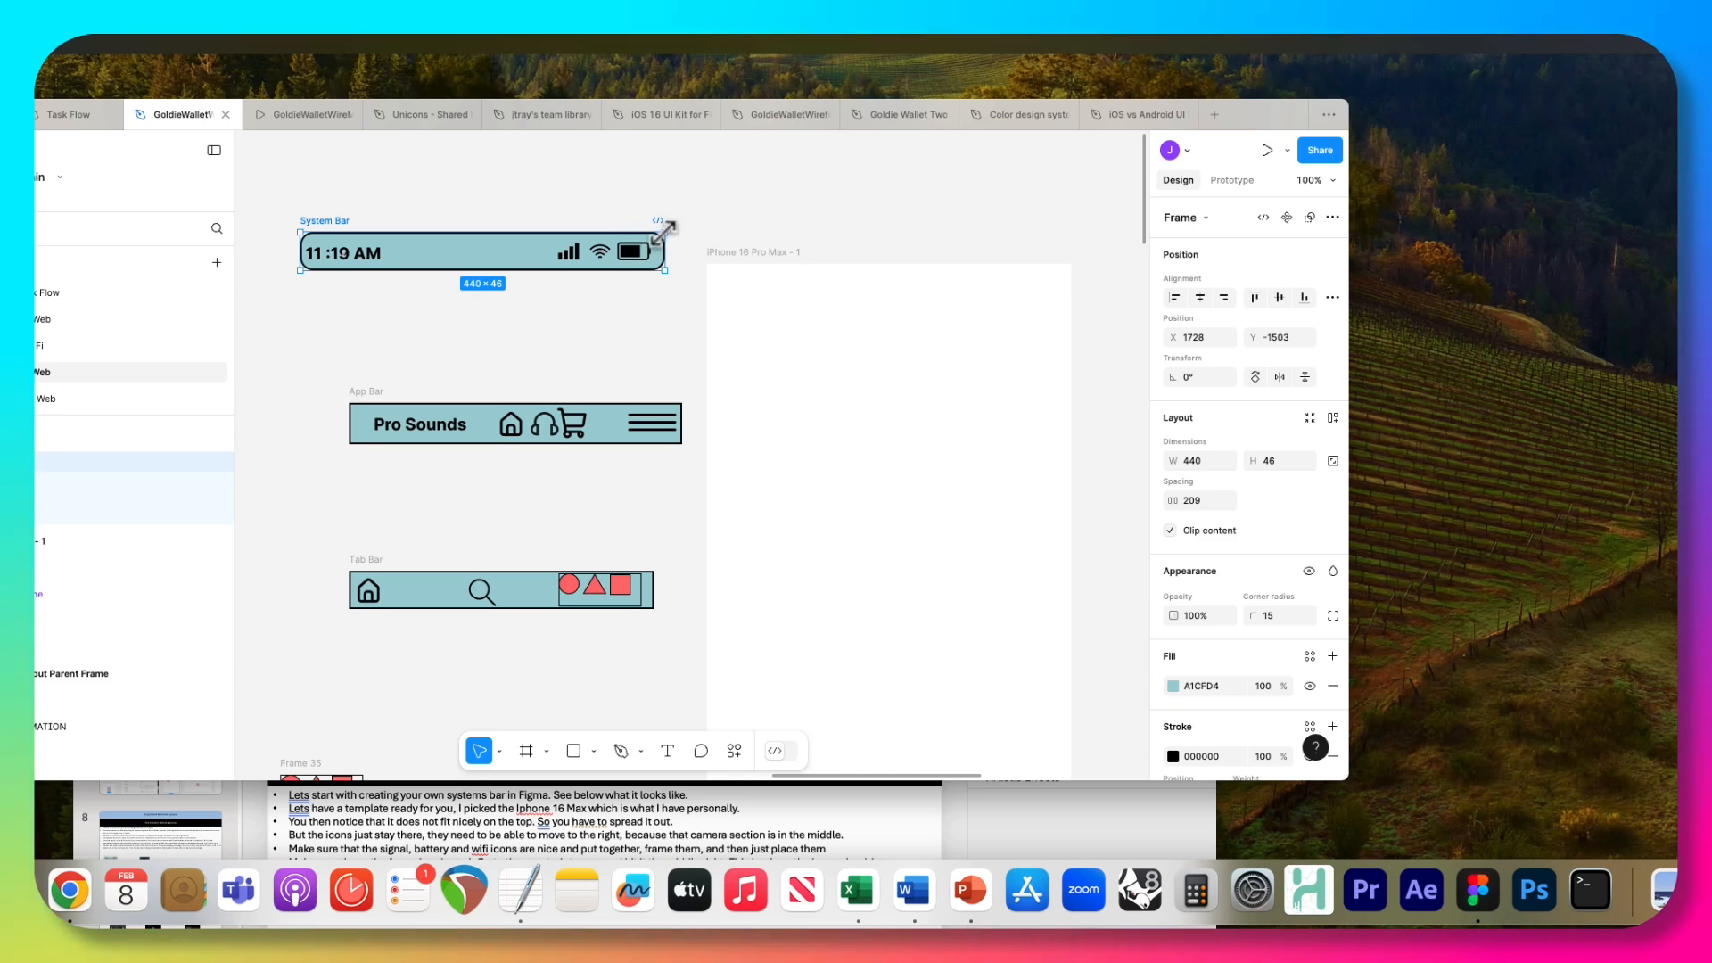
pyautogui.moveTo(665, 232)
pyautogui.mouseDown()
pyautogui.moveTo(762, 197)
pyautogui.moveTo(1096, 222)
pyautogui.moveTo(586, 240)
pyautogui.moveTo(759, 179)
pyautogui.moveTo(628, 139)
pyautogui.moveTo(581, 175)
pyautogui.moveTo(726, 230)
pyautogui.moveTo(714, 192)
pyautogui.moveTo(1052, 192)
pyautogui.moveTo(666, 230)
pyautogui.mouseUp()
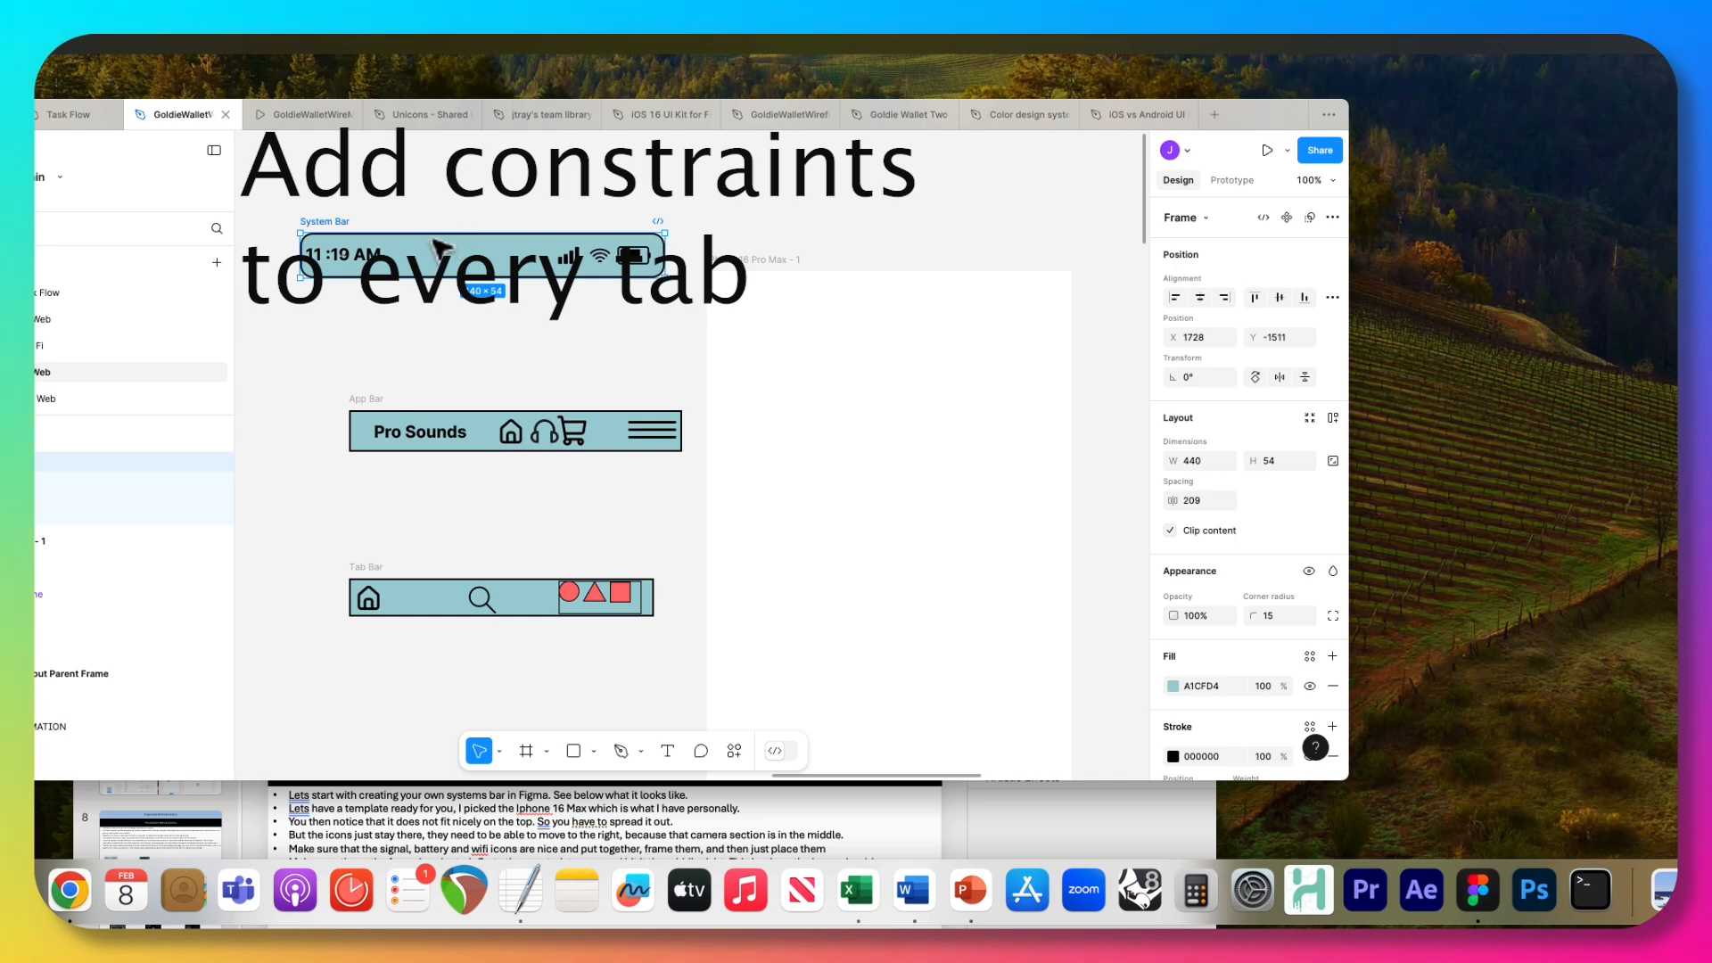
# Place the System Bar at the top of the iPhone 16 Pro Max frame to check its fit, and move it back above the App Bar.
pyautogui.moveTo(441, 248); pyautogui.dragTo(845, 291)
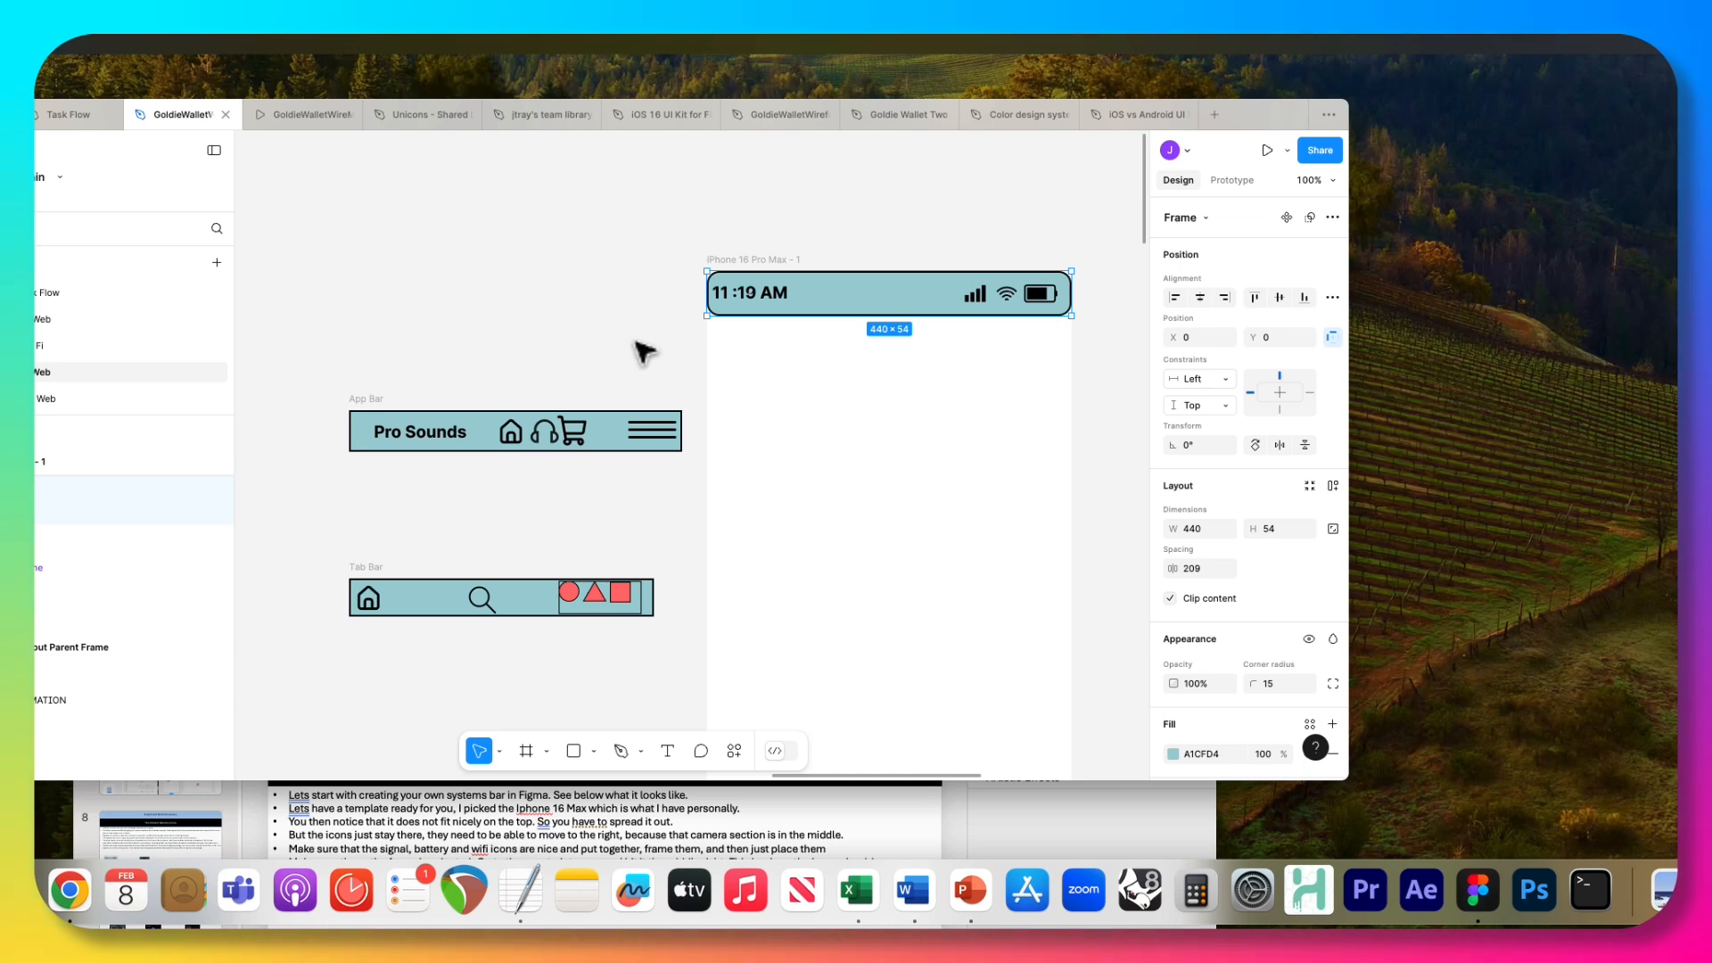
pyautogui.click(756, 295)
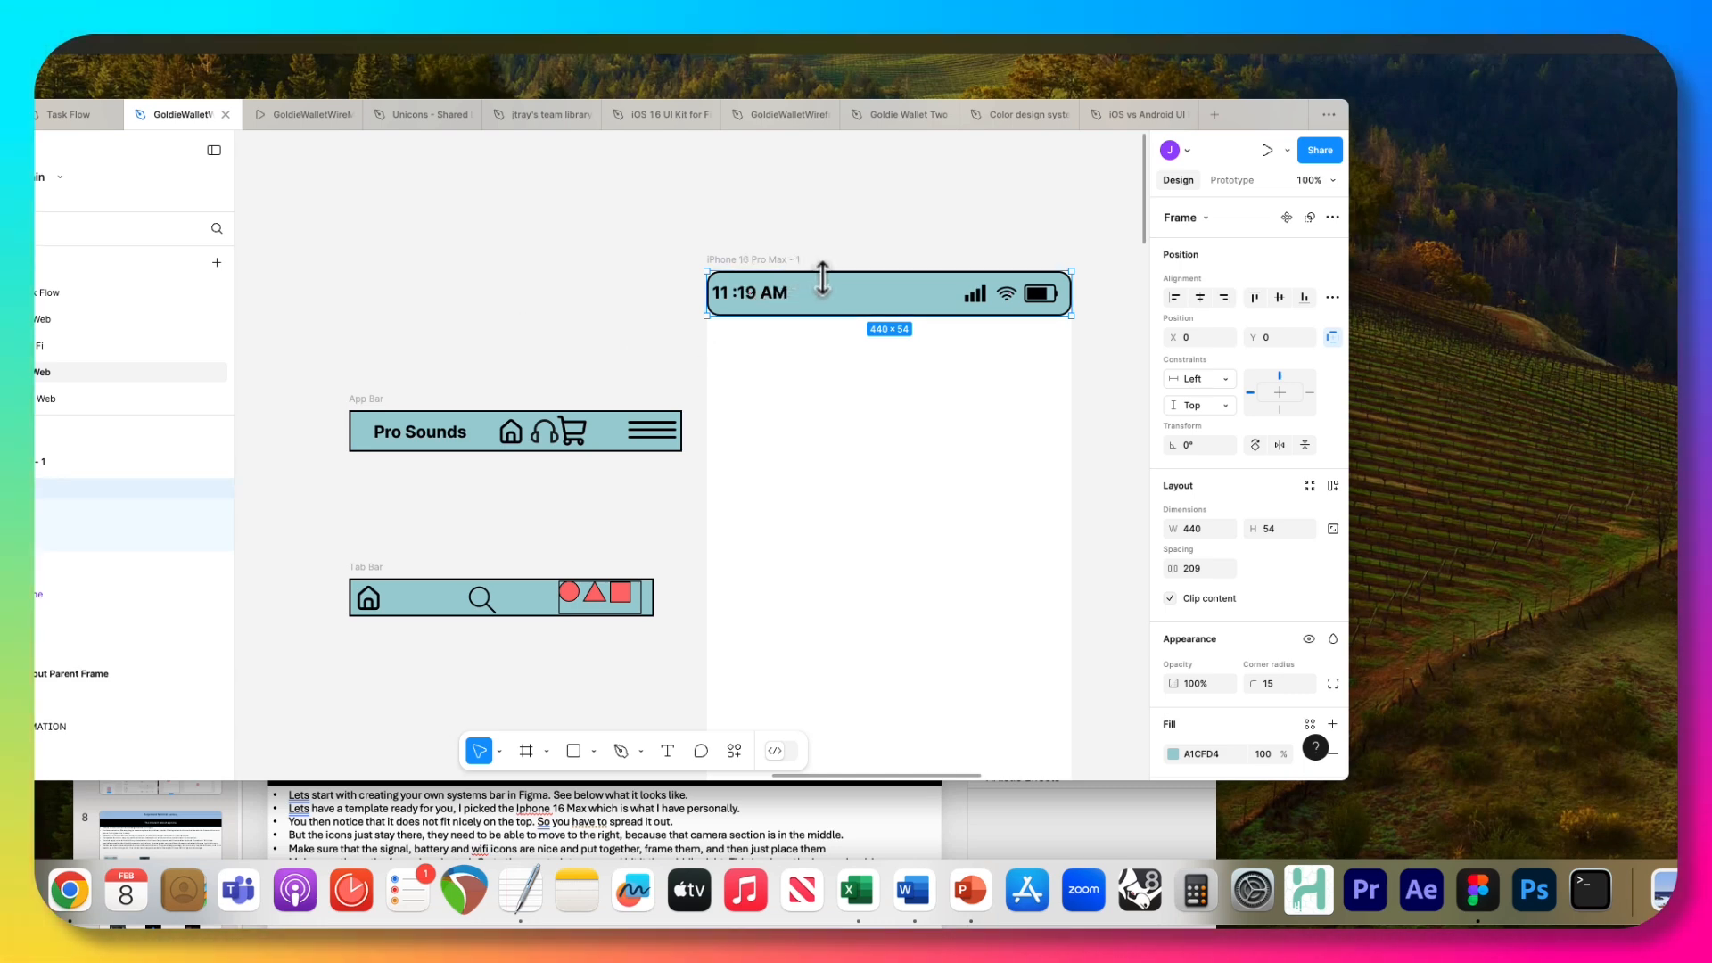
pyautogui.moveTo(834, 288); pyautogui.dragTo(419, 303)
# Set the System Bar time frame's vertical constraint to Bottom, test it by resizing the bar slightly, and undo the resize.
pyautogui.click(361, 314)
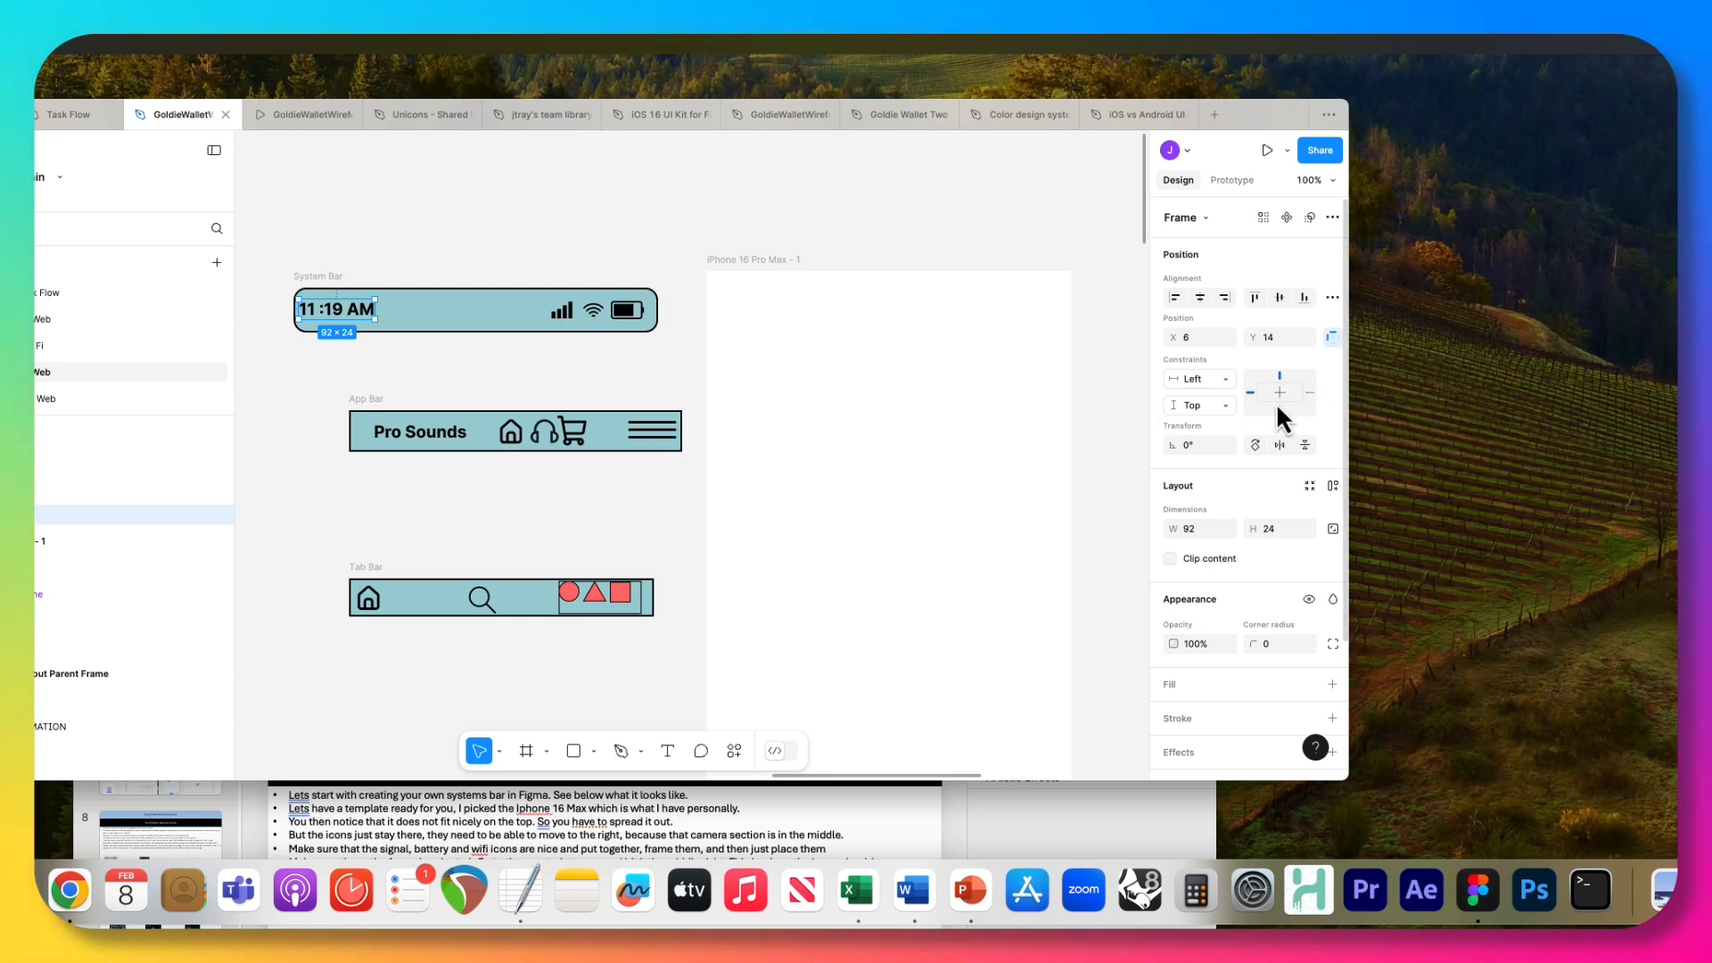
pyautogui.click(1227, 405)
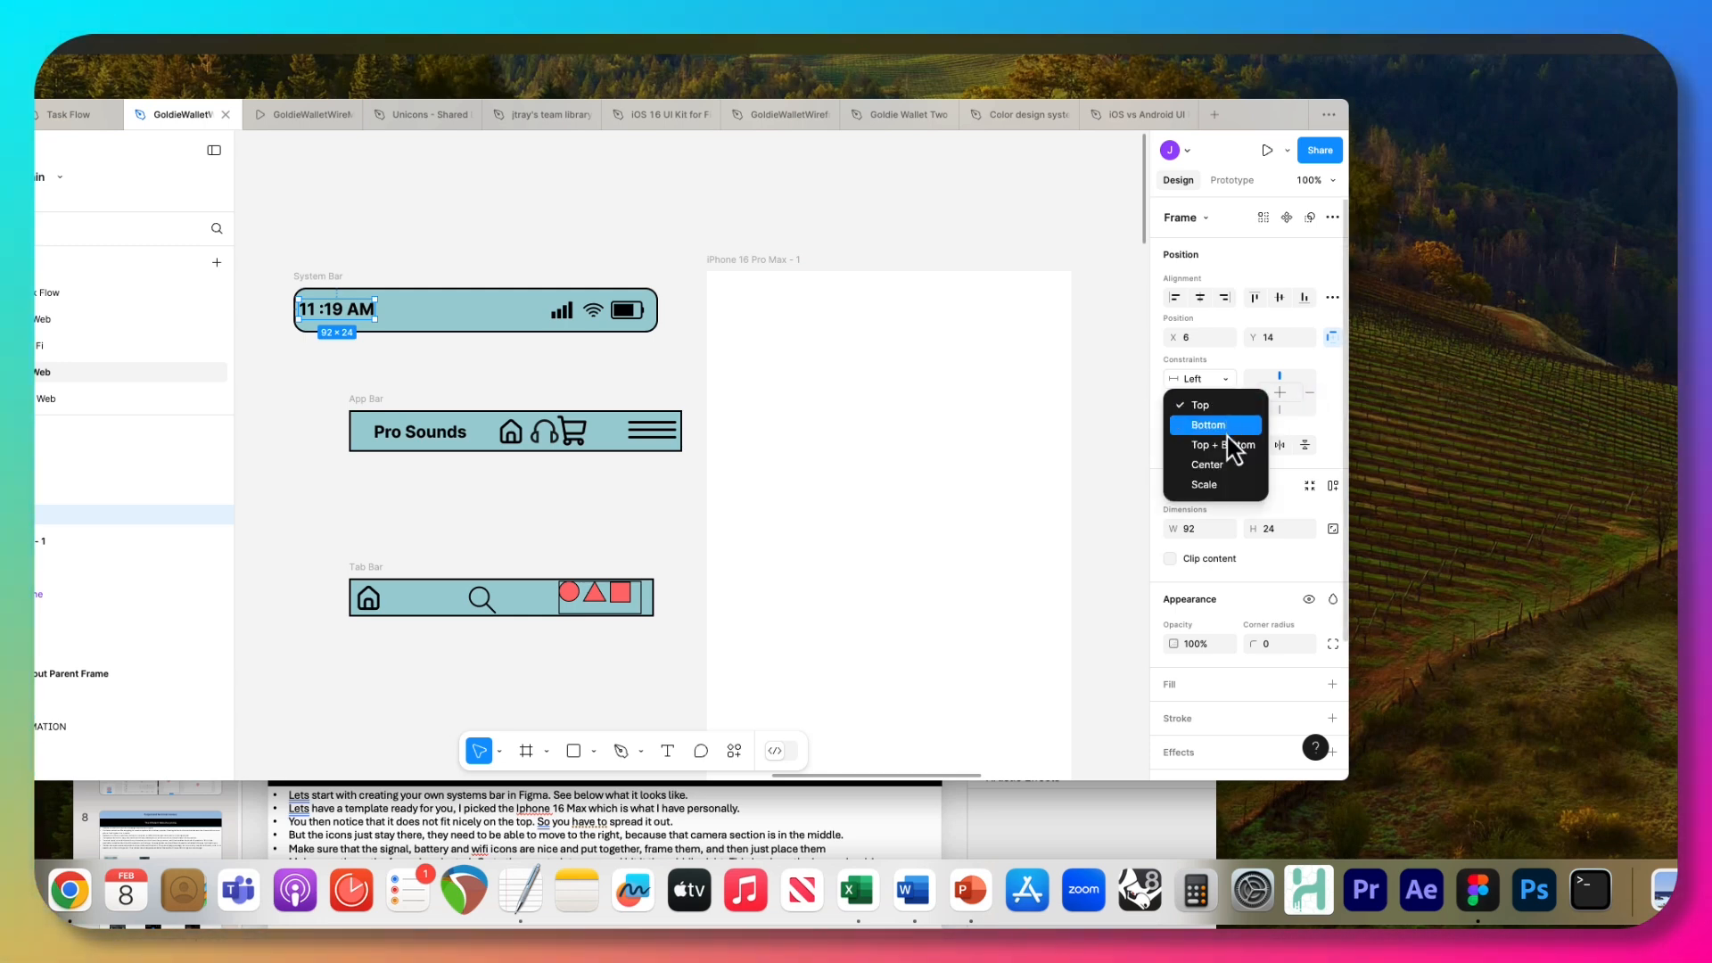
pyautogui.click(1228, 424)
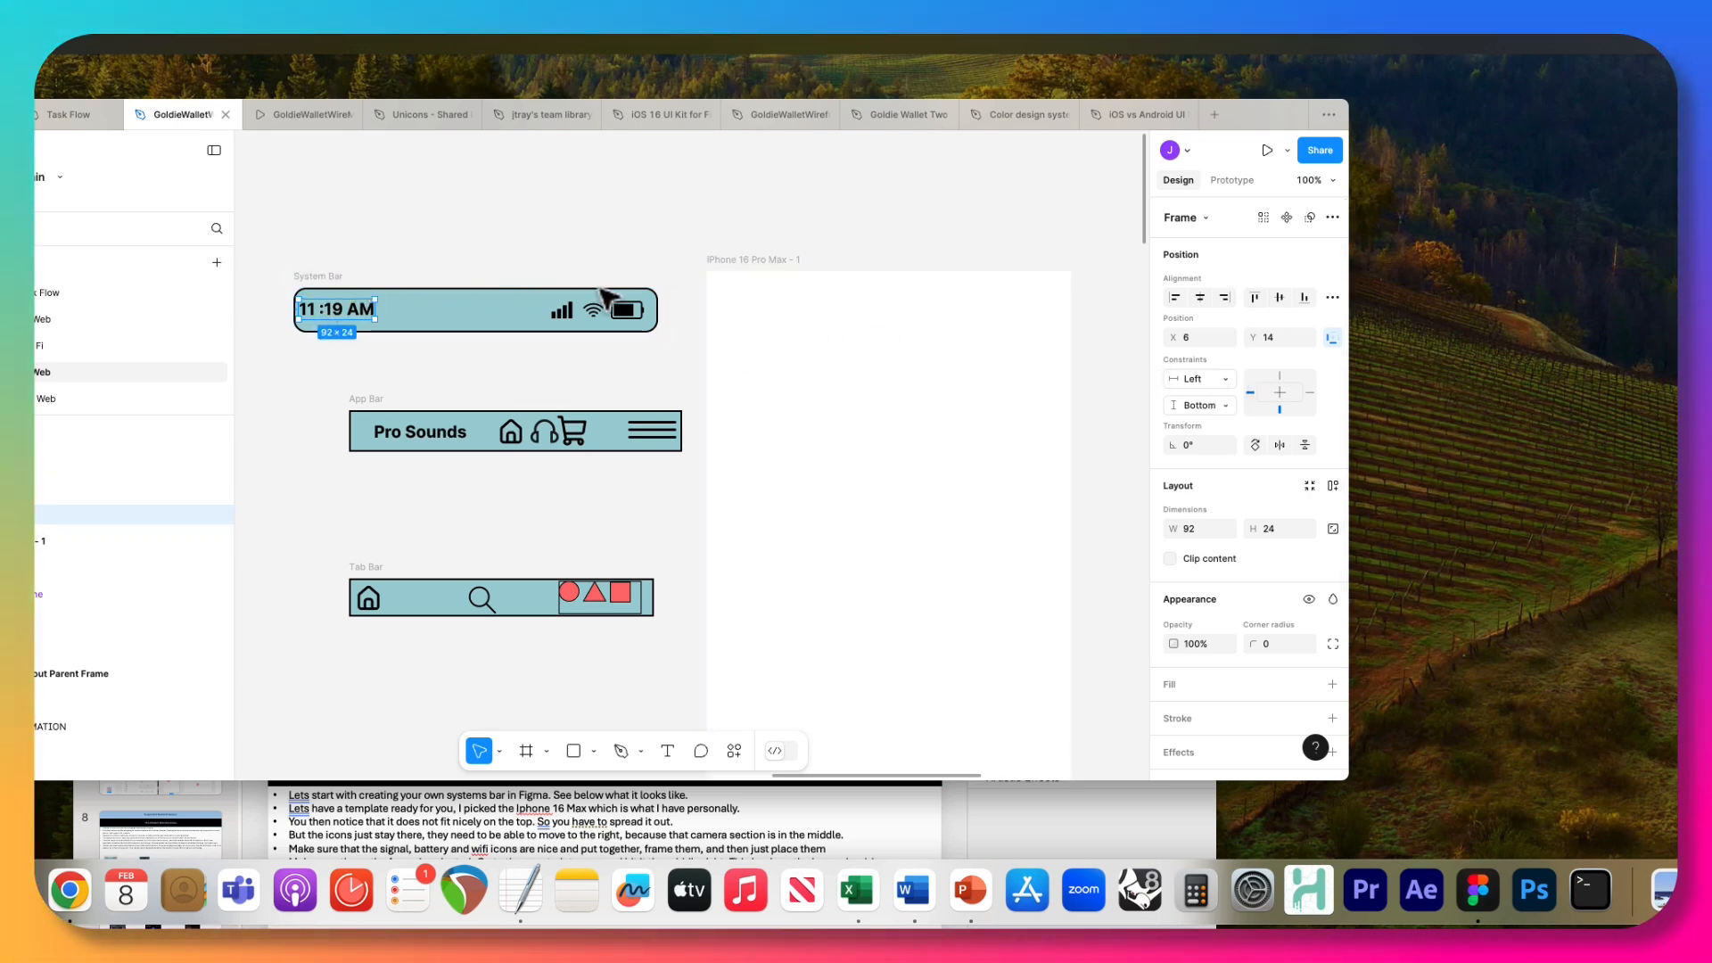
pyautogui.click(491, 300)
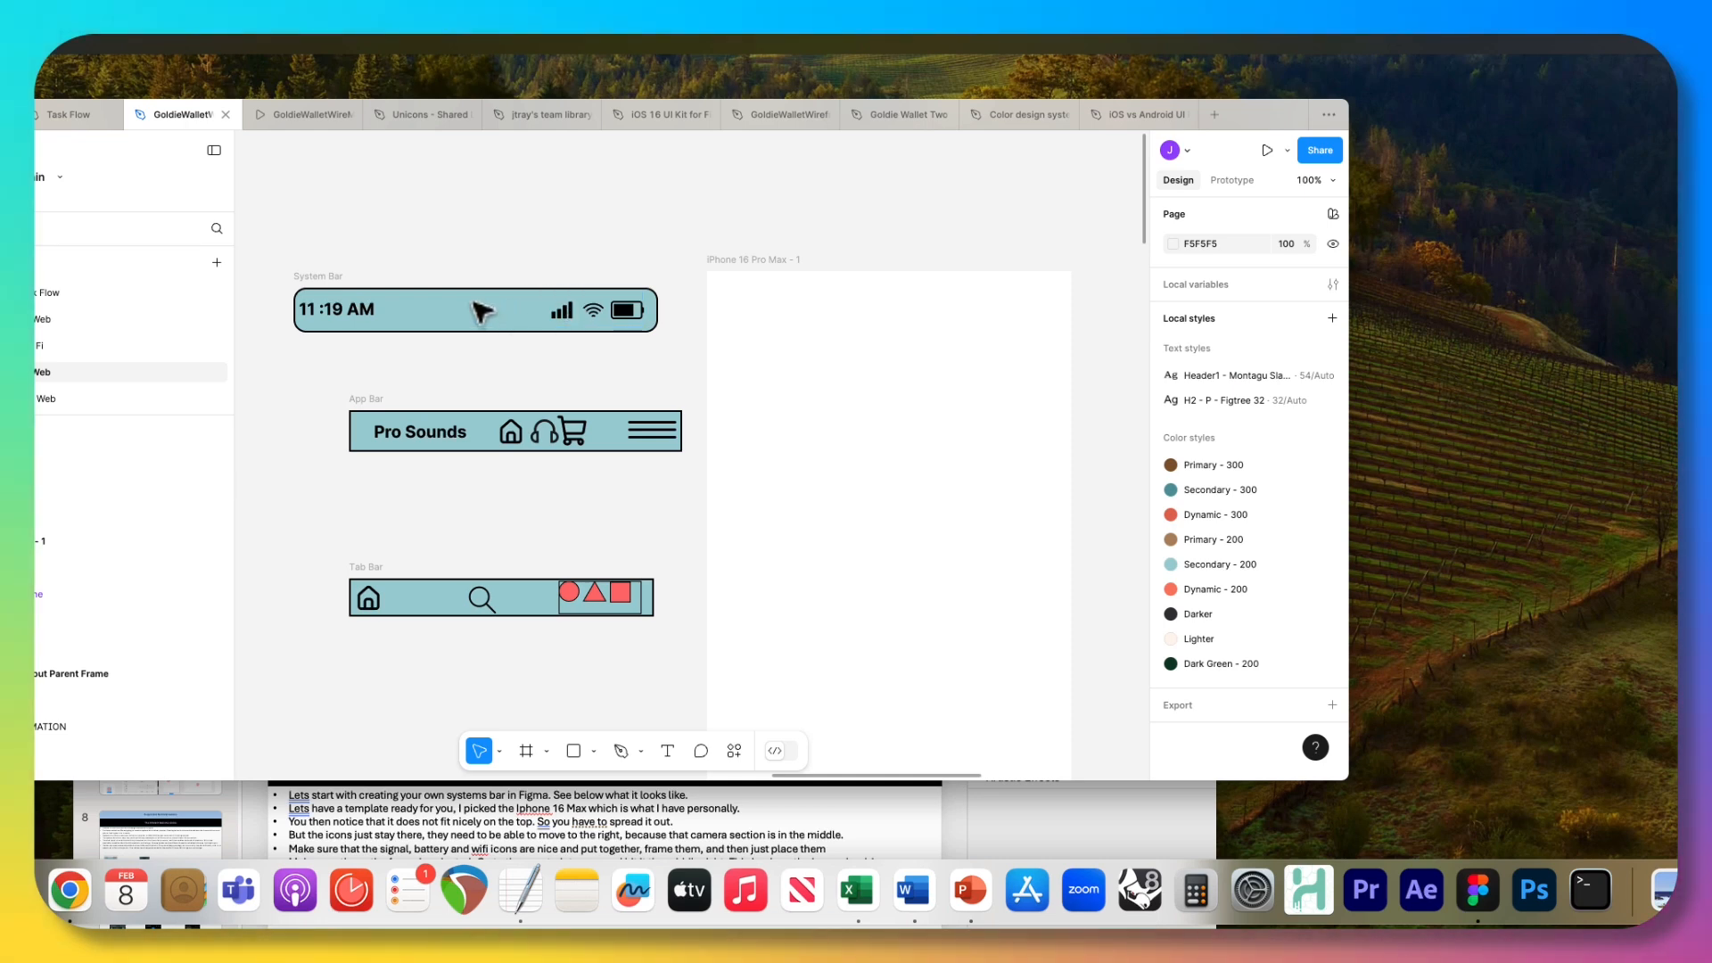
pyautogui.click(336, 278)
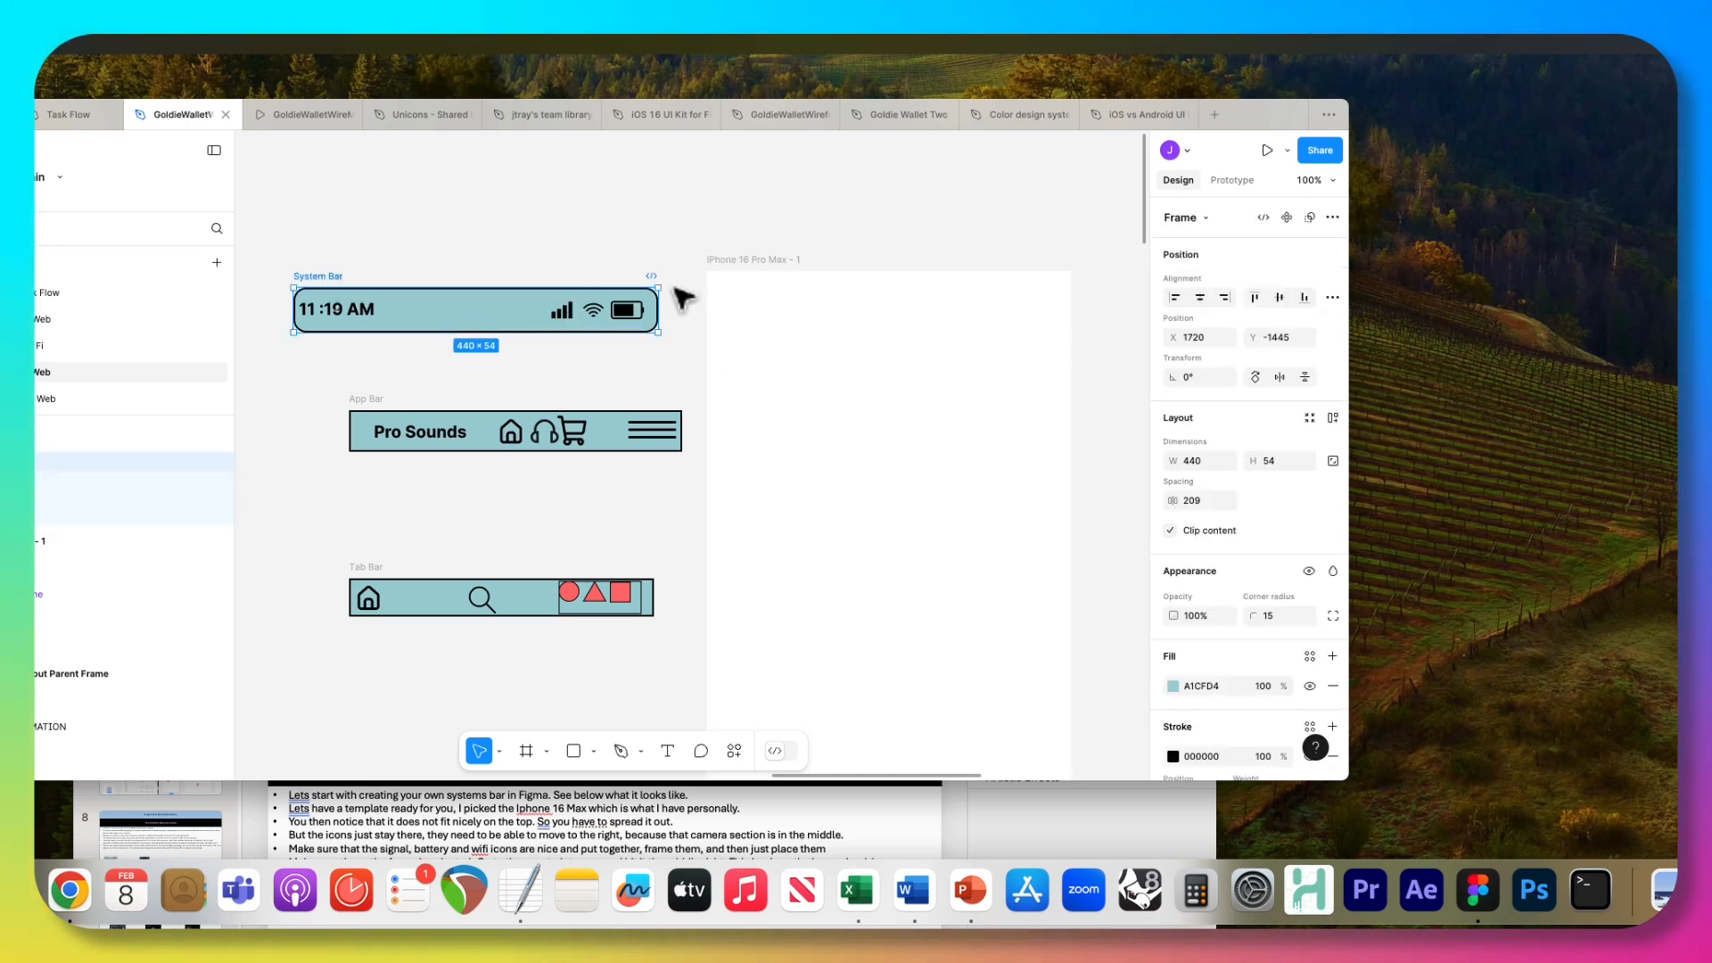
pyautogui.moveTo(657, 287)
pyautogui.mouseDown()
pyautogui.moveTo(711, 184)
pyautogui.moveTo(654, 283)
pyautogui.mouseUp()
pyautogui.hotkey('ctrl', 'z')
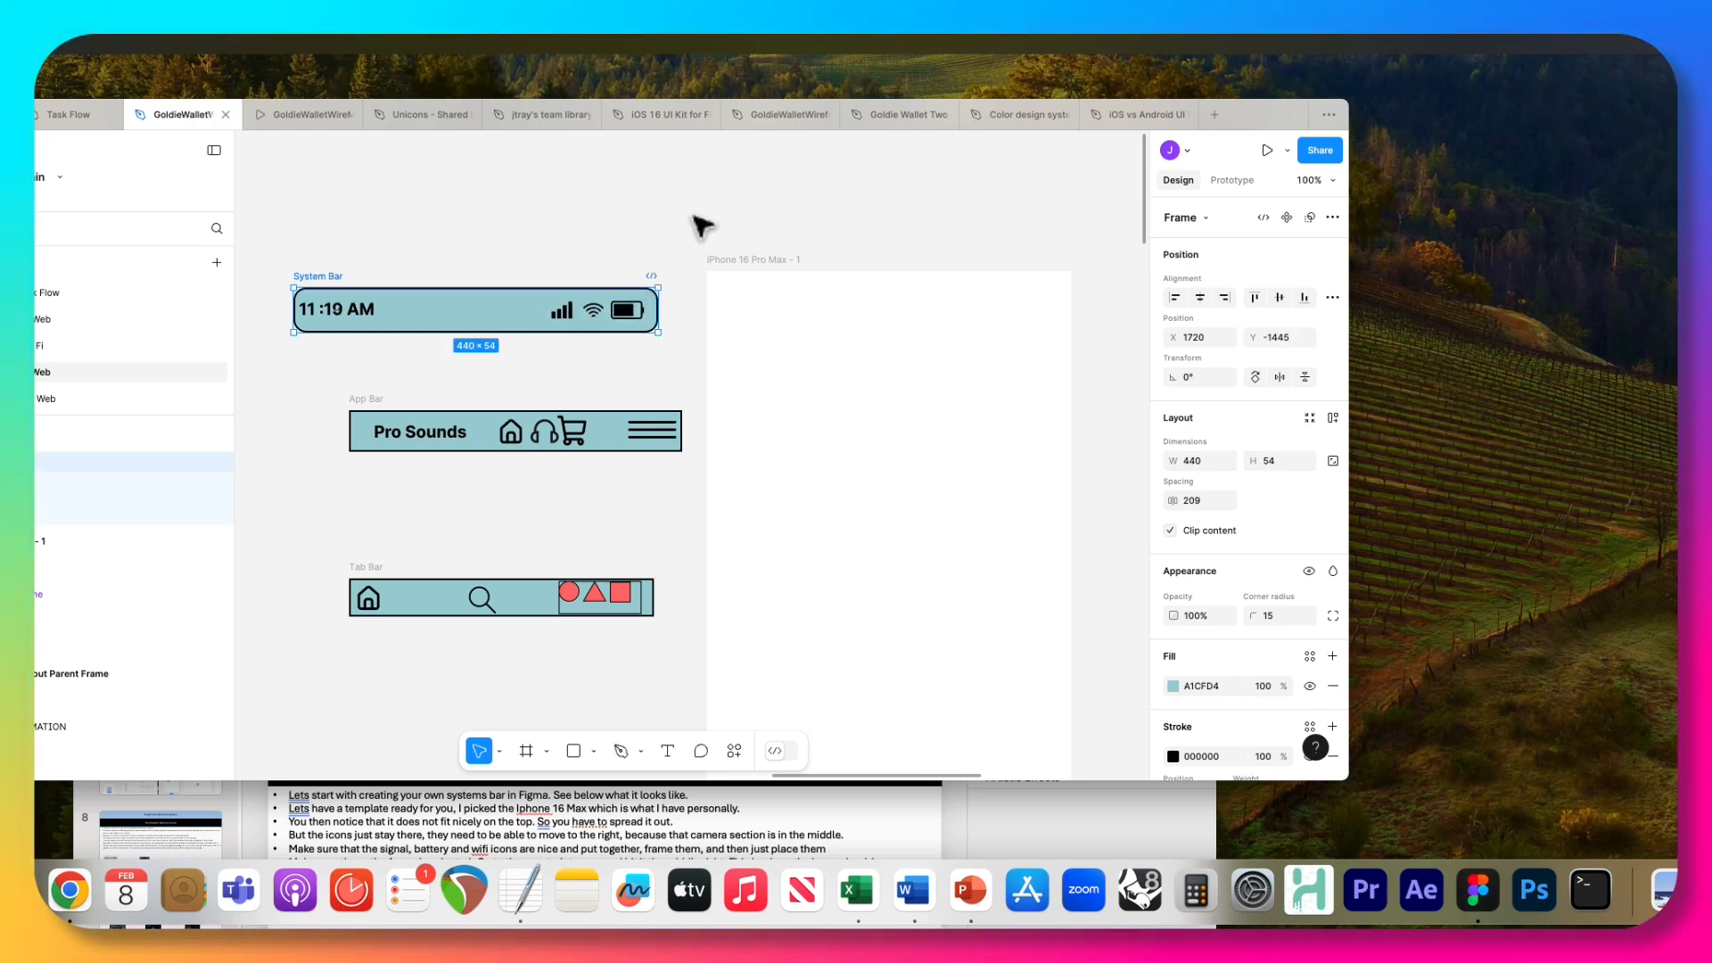
# Set the time frame's vertical constraint to Top, test it by shrinking the System Bar to about 431 × 47, and undo the resize.
pyautogui.click(359, 316)
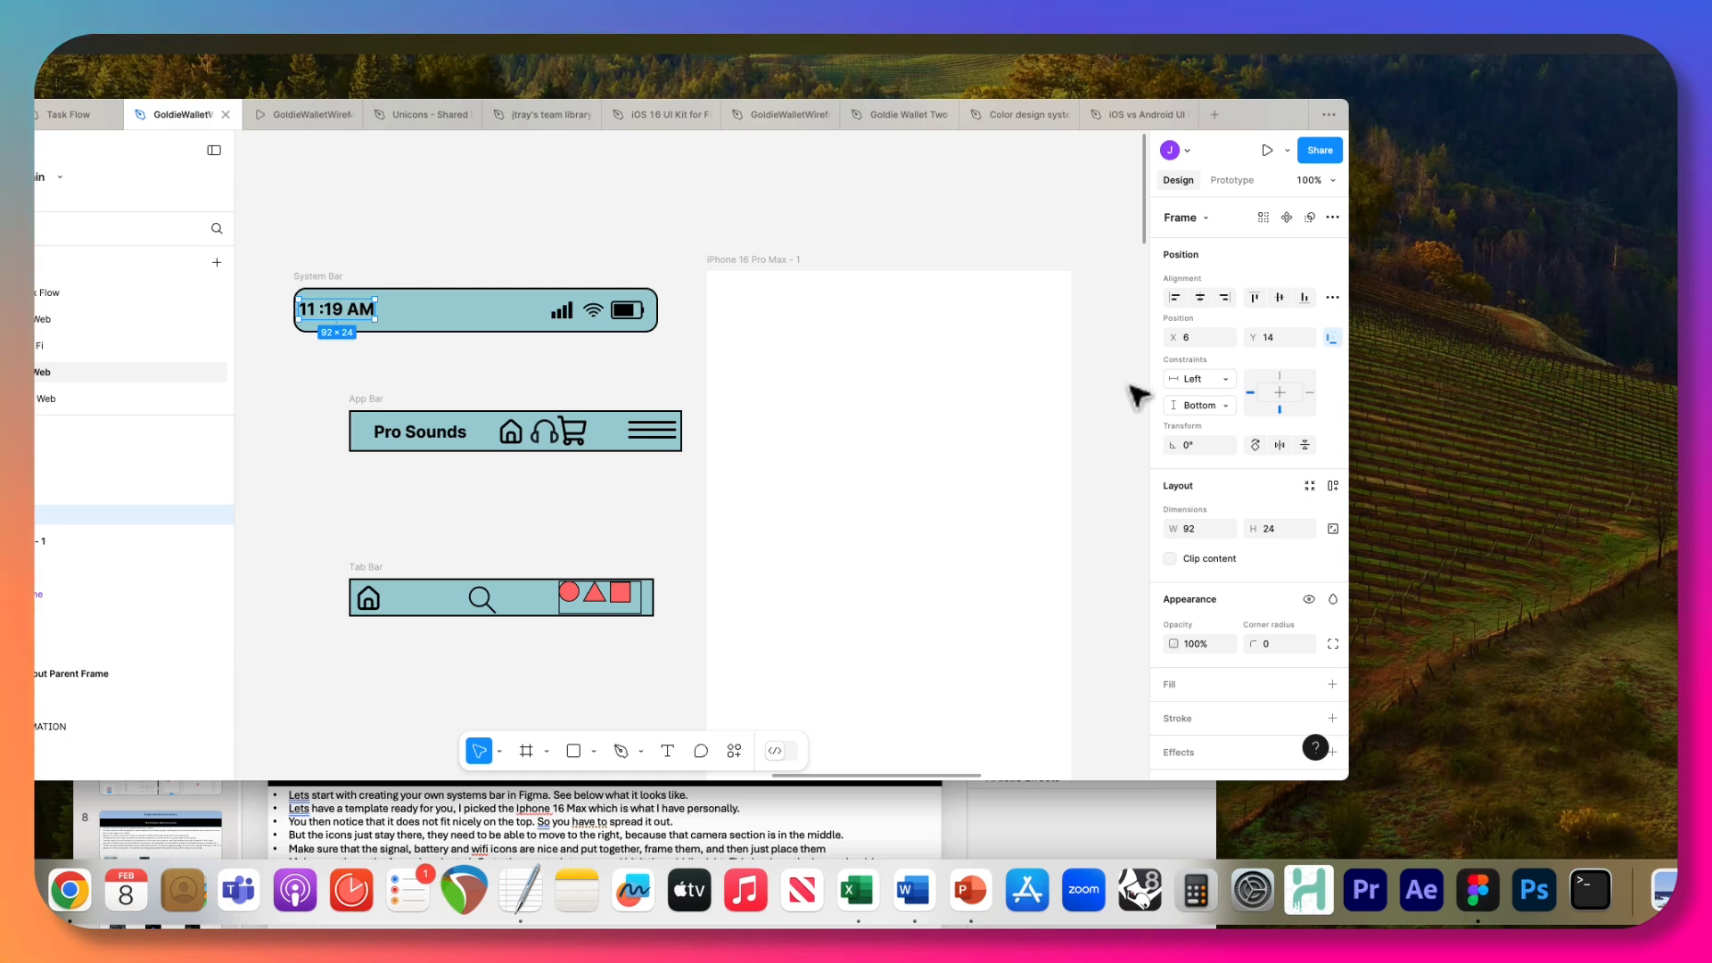
pyautogui.click(1222, 408)
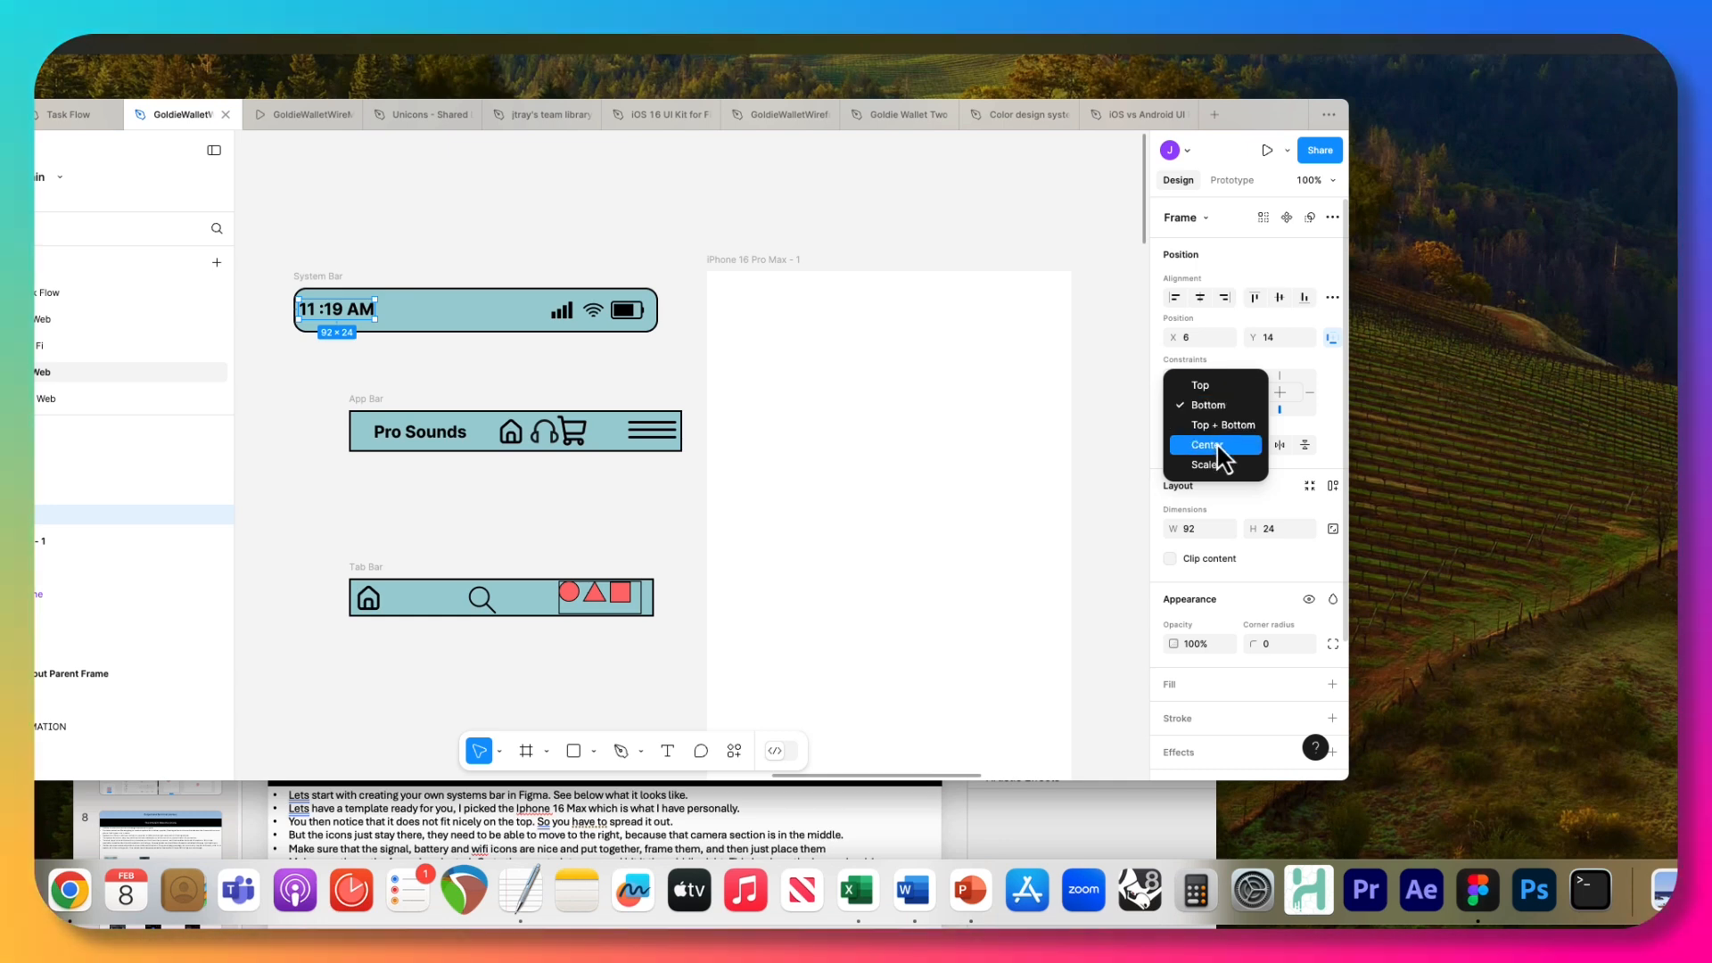
pyautogui.click(1212, 387)
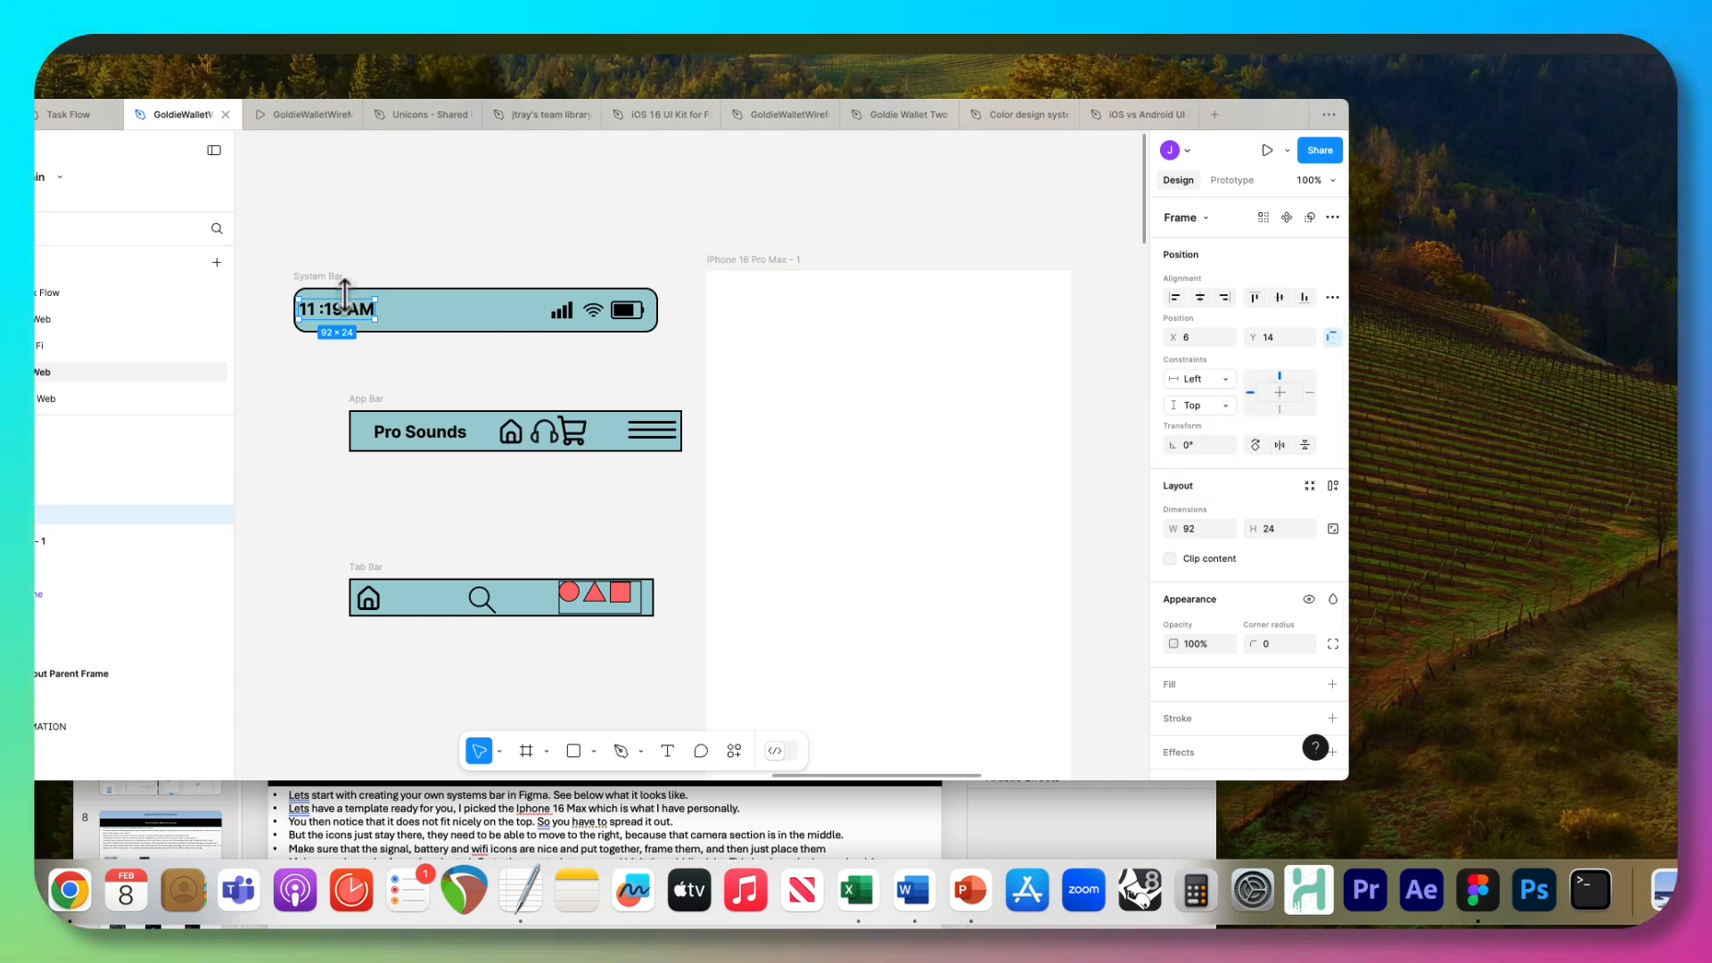
pyautogui.press('Escape')
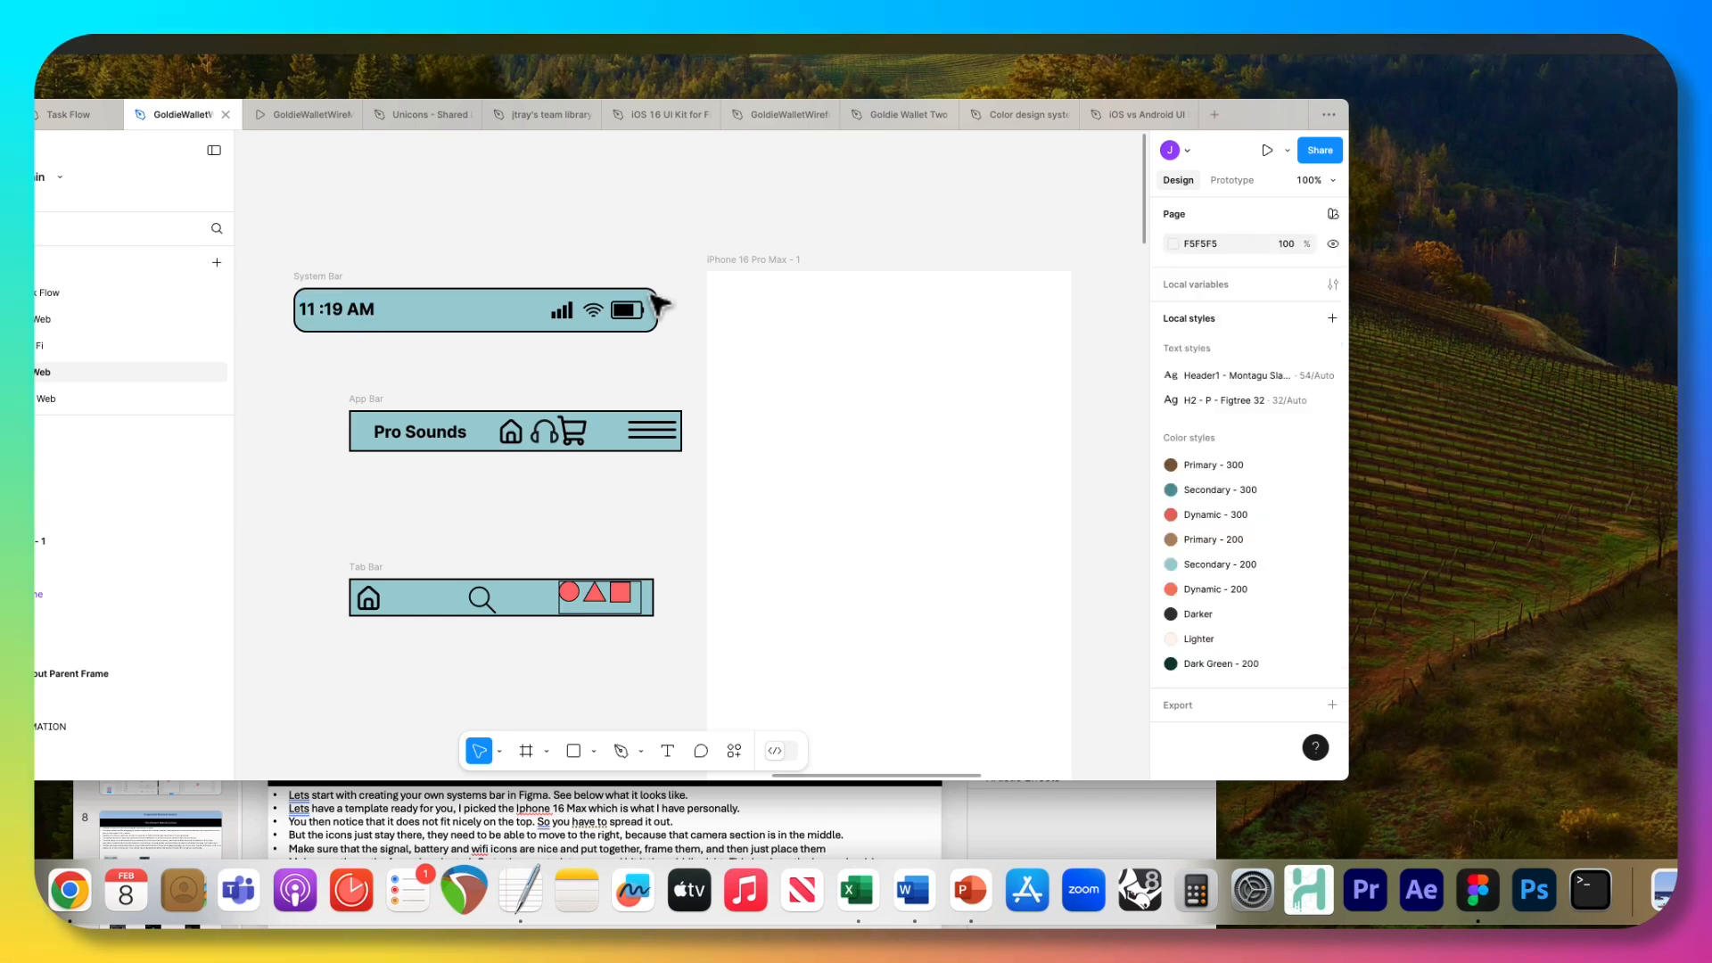
pyautogui.click(319, 277)
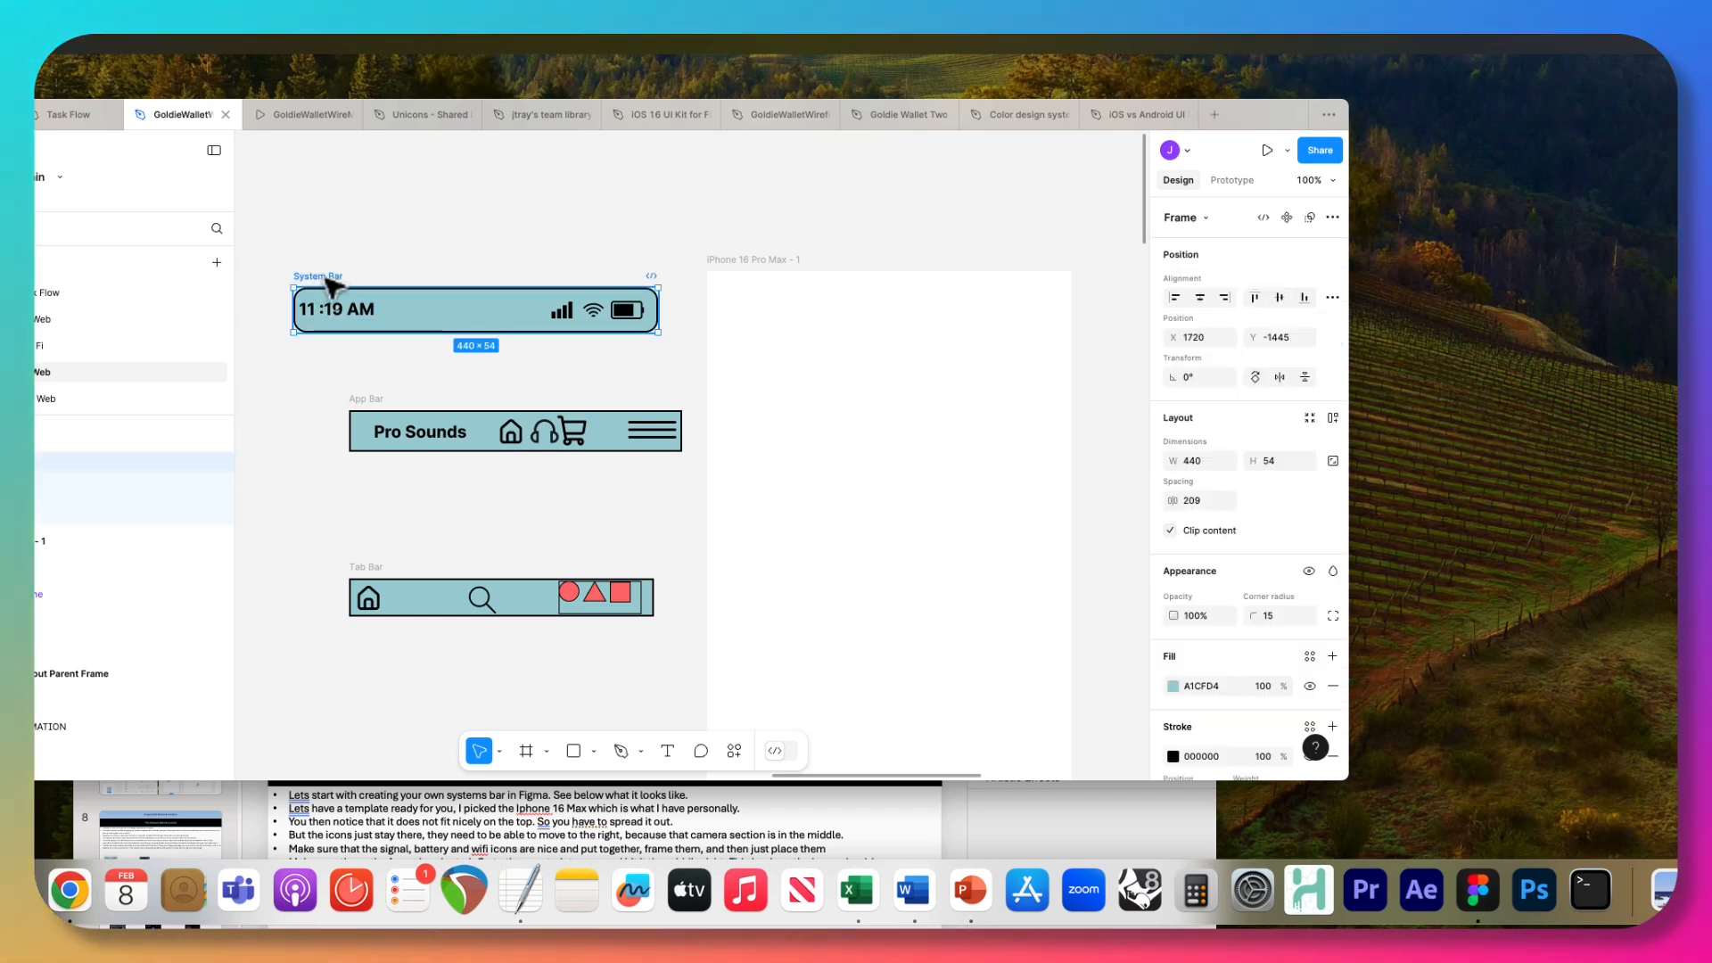
pyautogui.moveTo(659, 290)
pyautogui.mouseDown()
pyautogui.moveTo(711, 169)
pyautogui.moveTo(650, 292)
pyautogui.mouseUp()
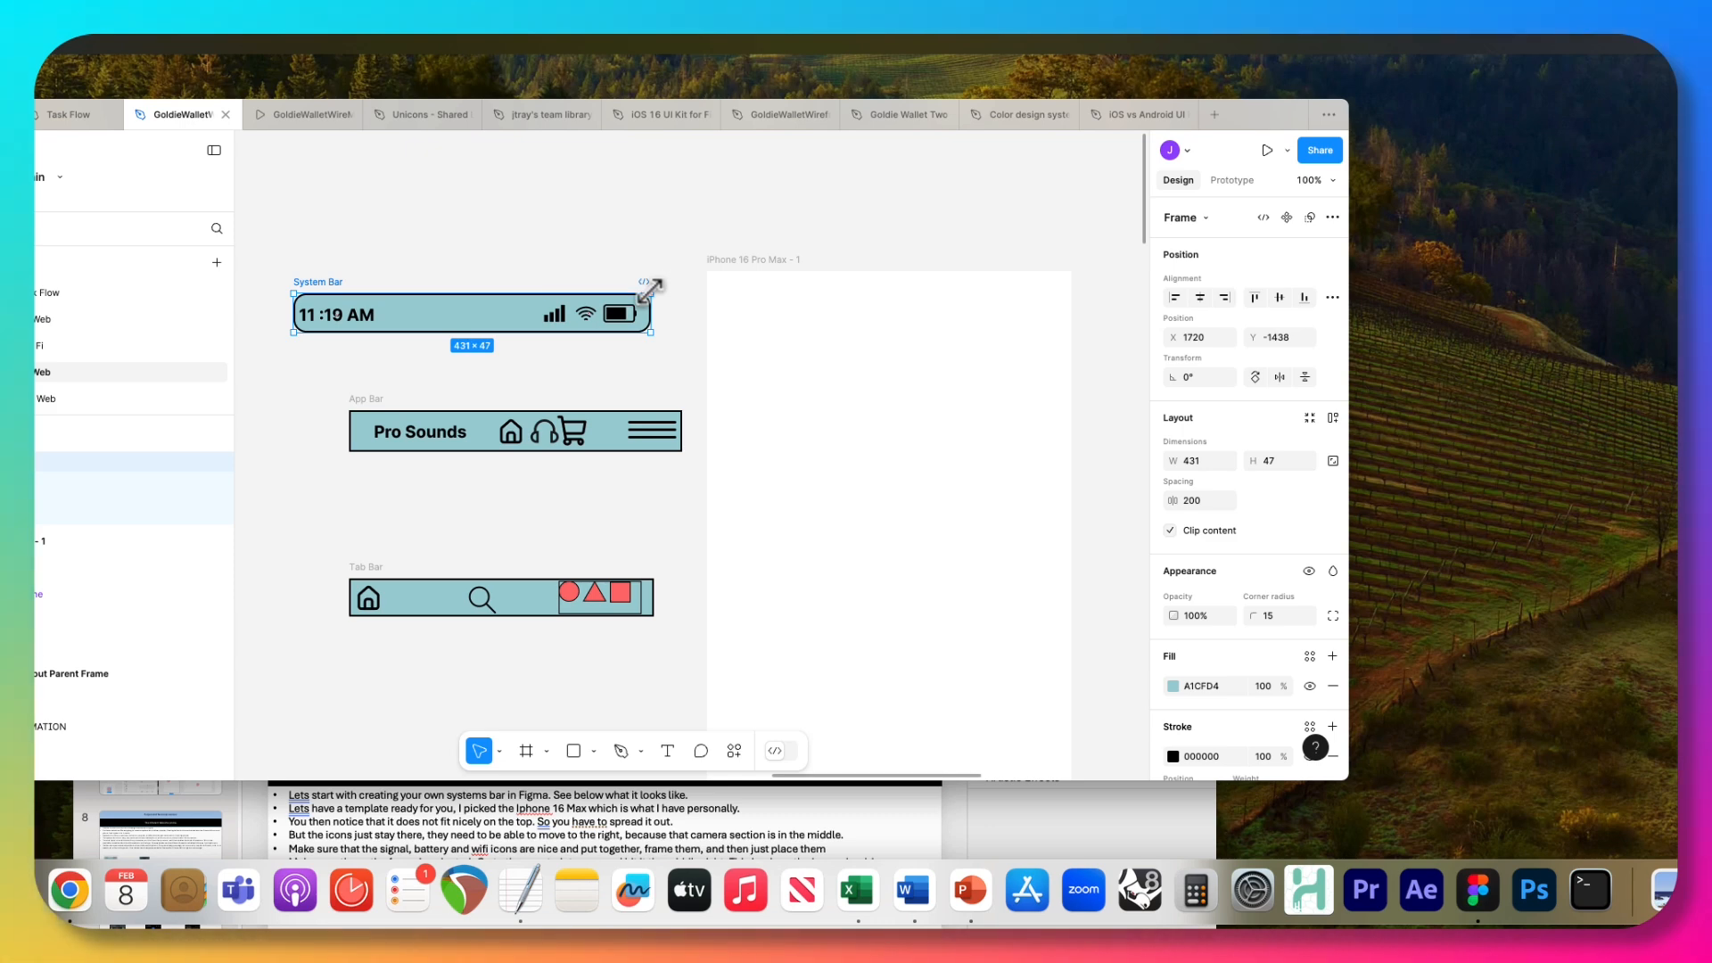
pyautogui.press('super+z')
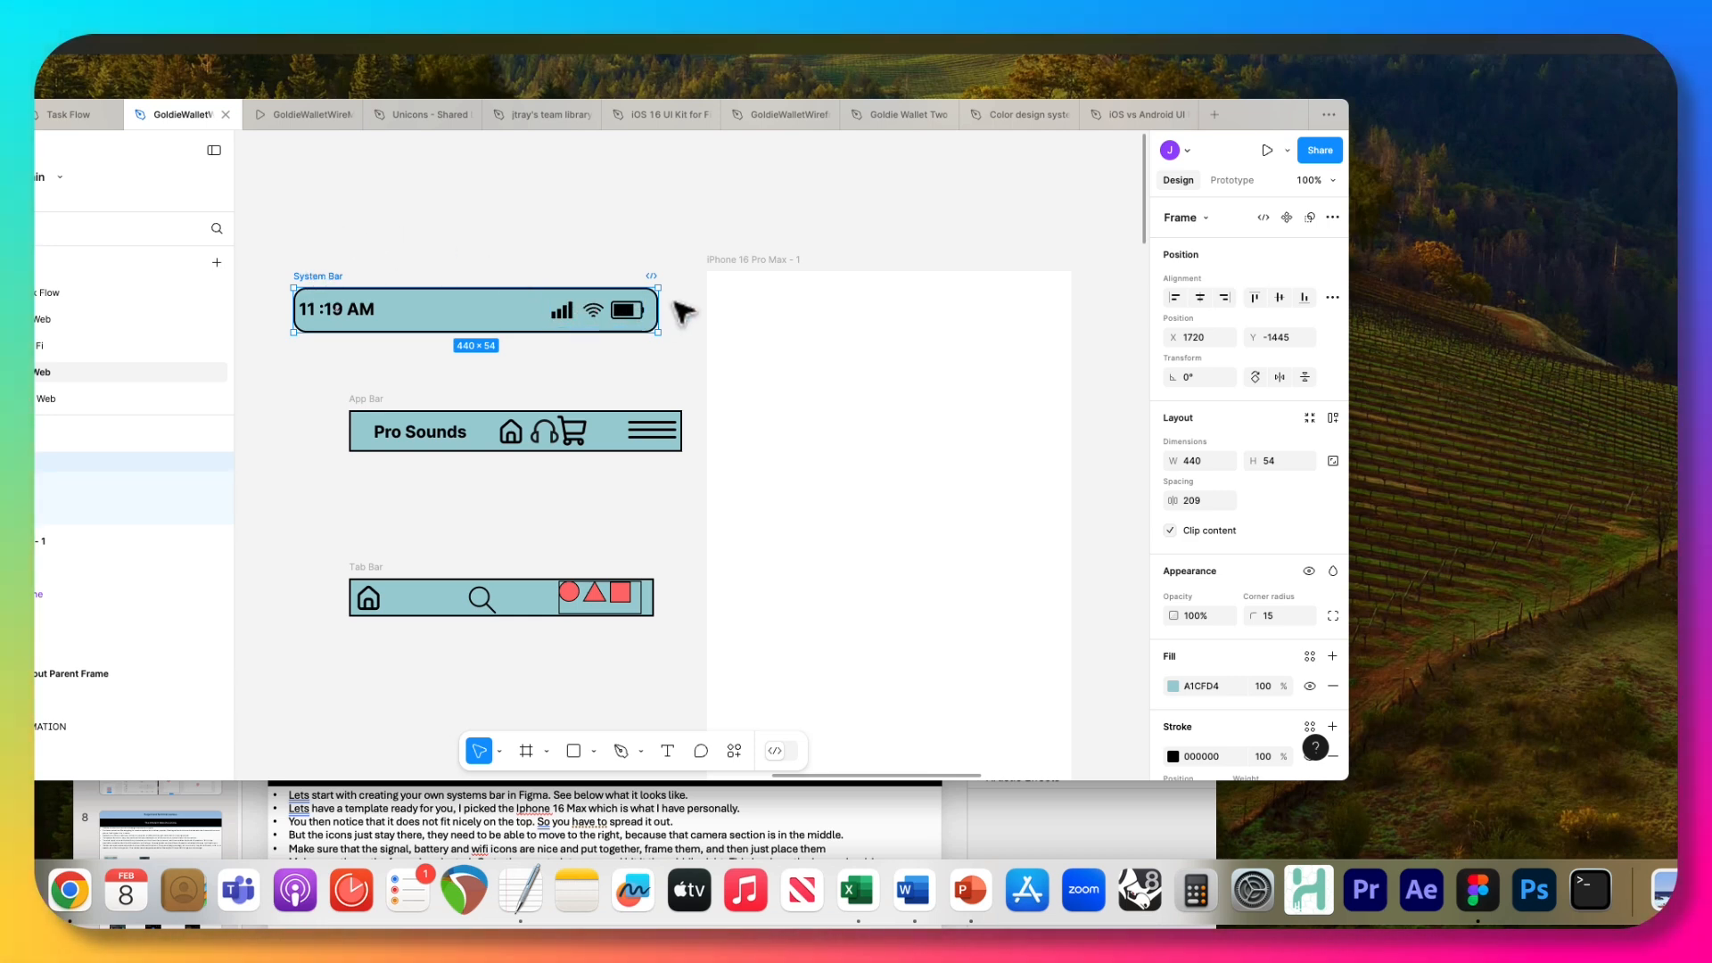
# Check the icon frame's constraints, and move and enlarge the design window to give the canvas more room.
pyautogui.click(568, 310)
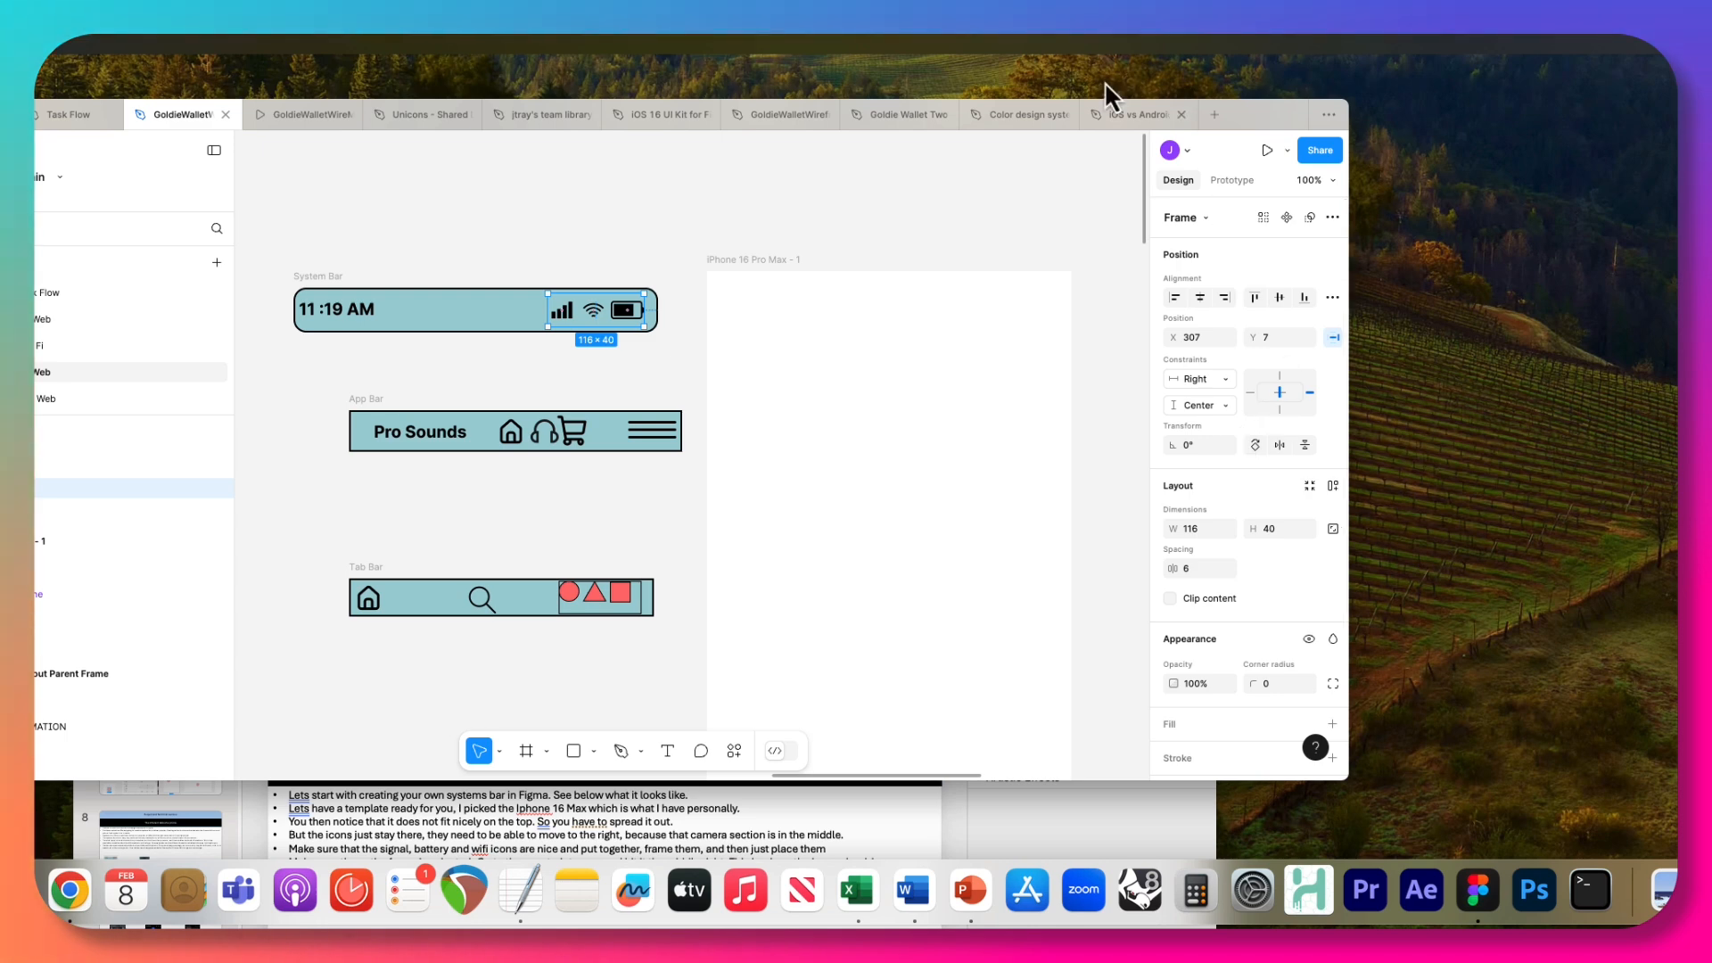
pyautogui.moveTo(1270, 125); pyautogui.dragTo(1070, 115)
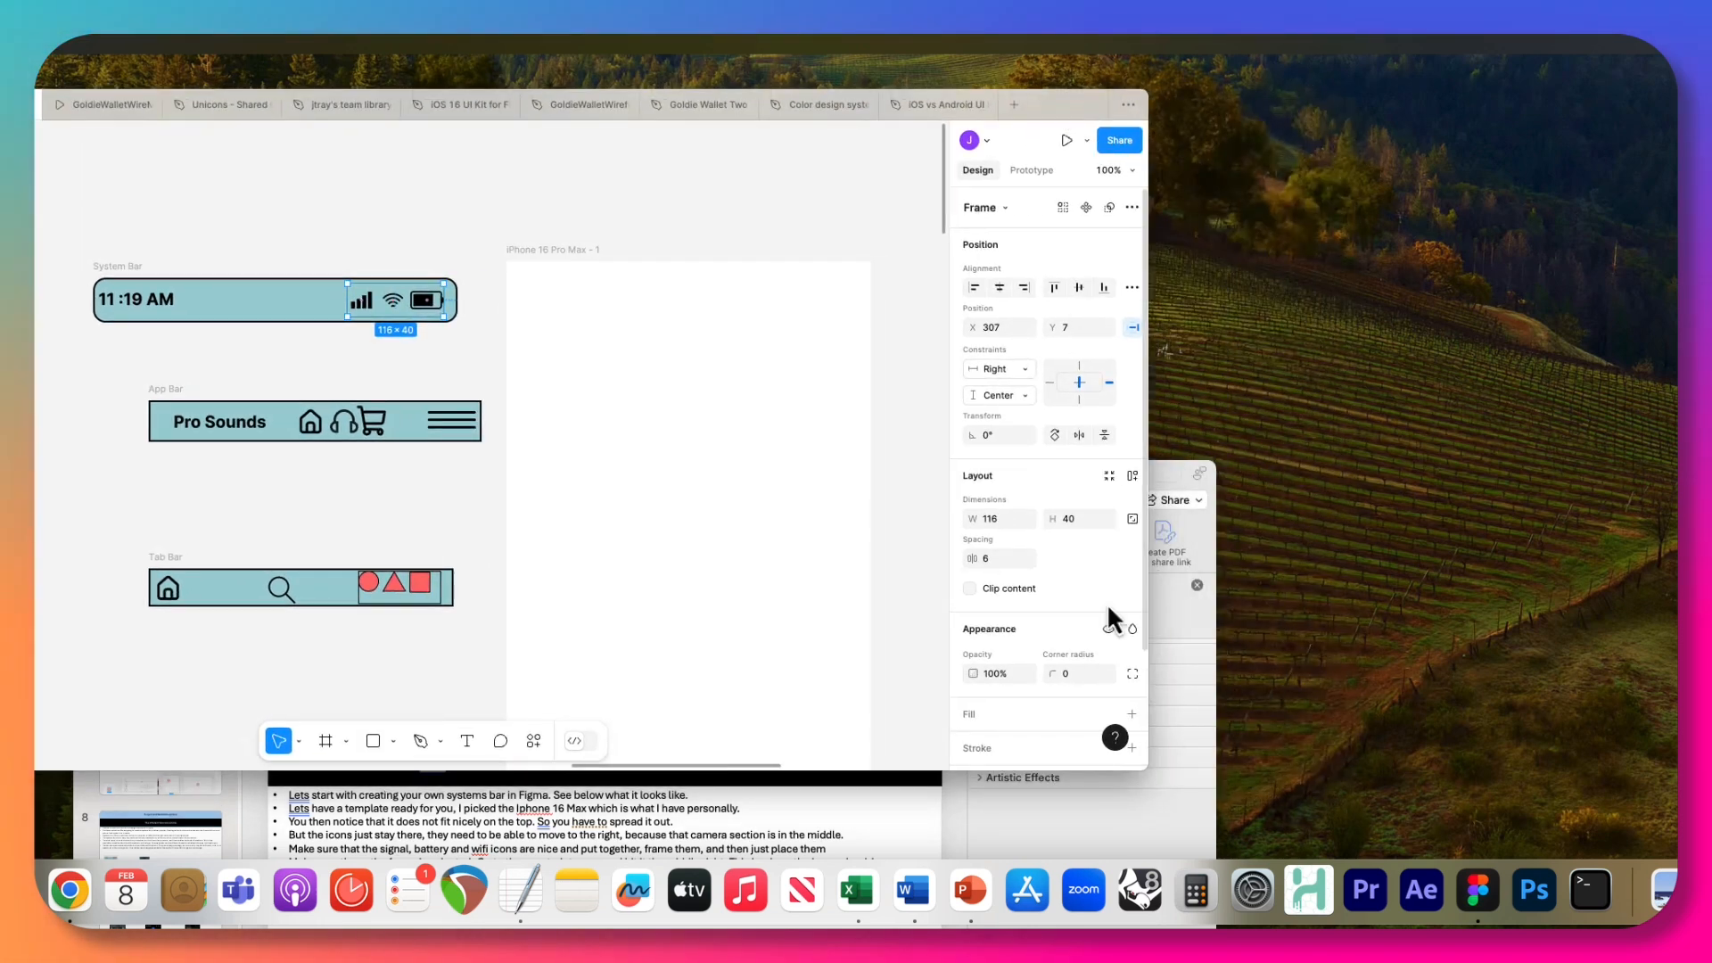
pyautogui.moveTo(1146, 767); pyautogui.dragTo(1284, 792)
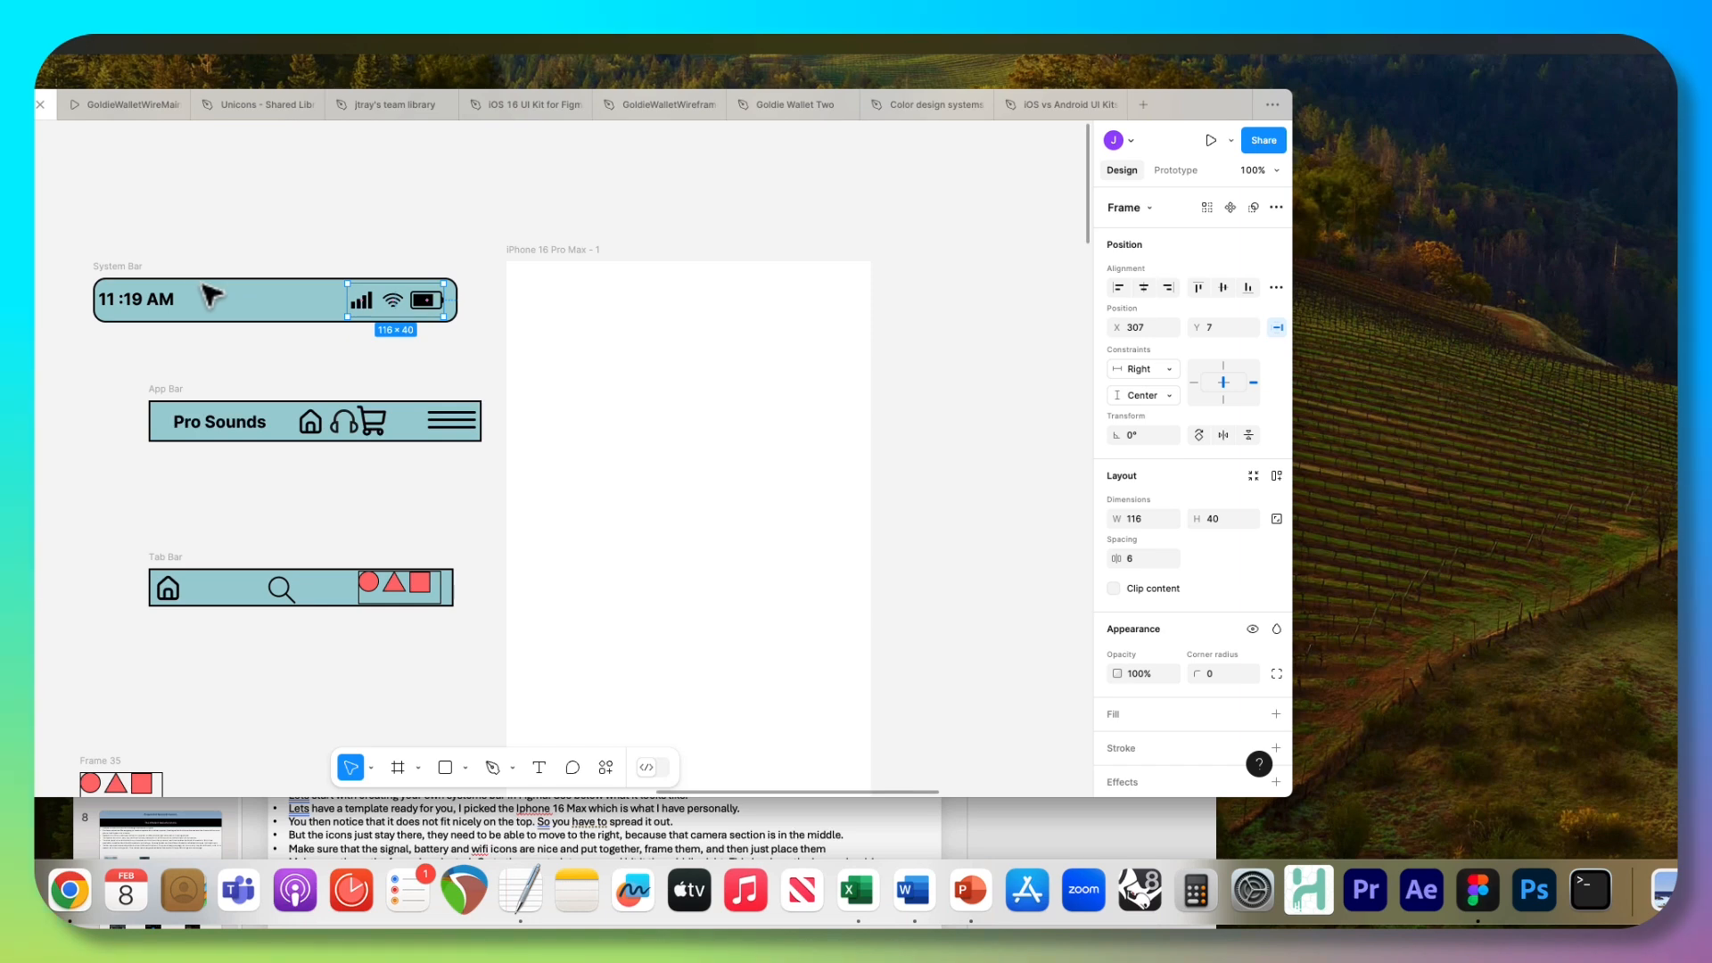
pyautogui.press('Escape')
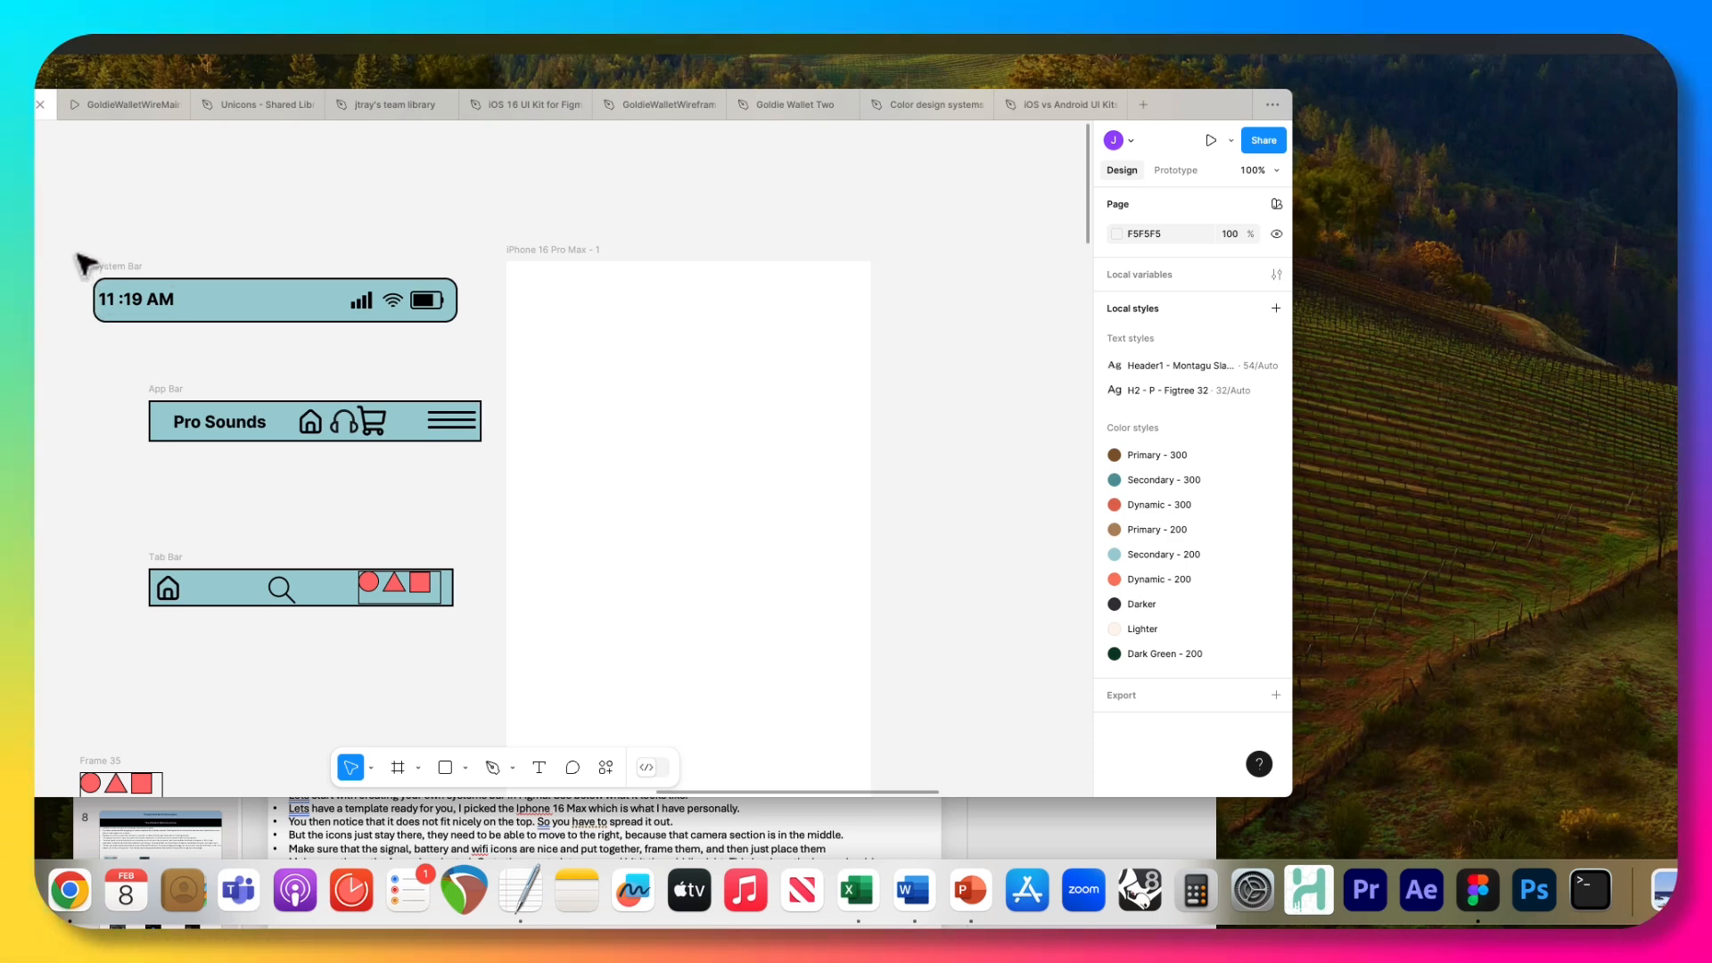
# Copy the System Bar and paste it into the header frame of the web Homepage wireframe.
pyautogui.click(132, 280)
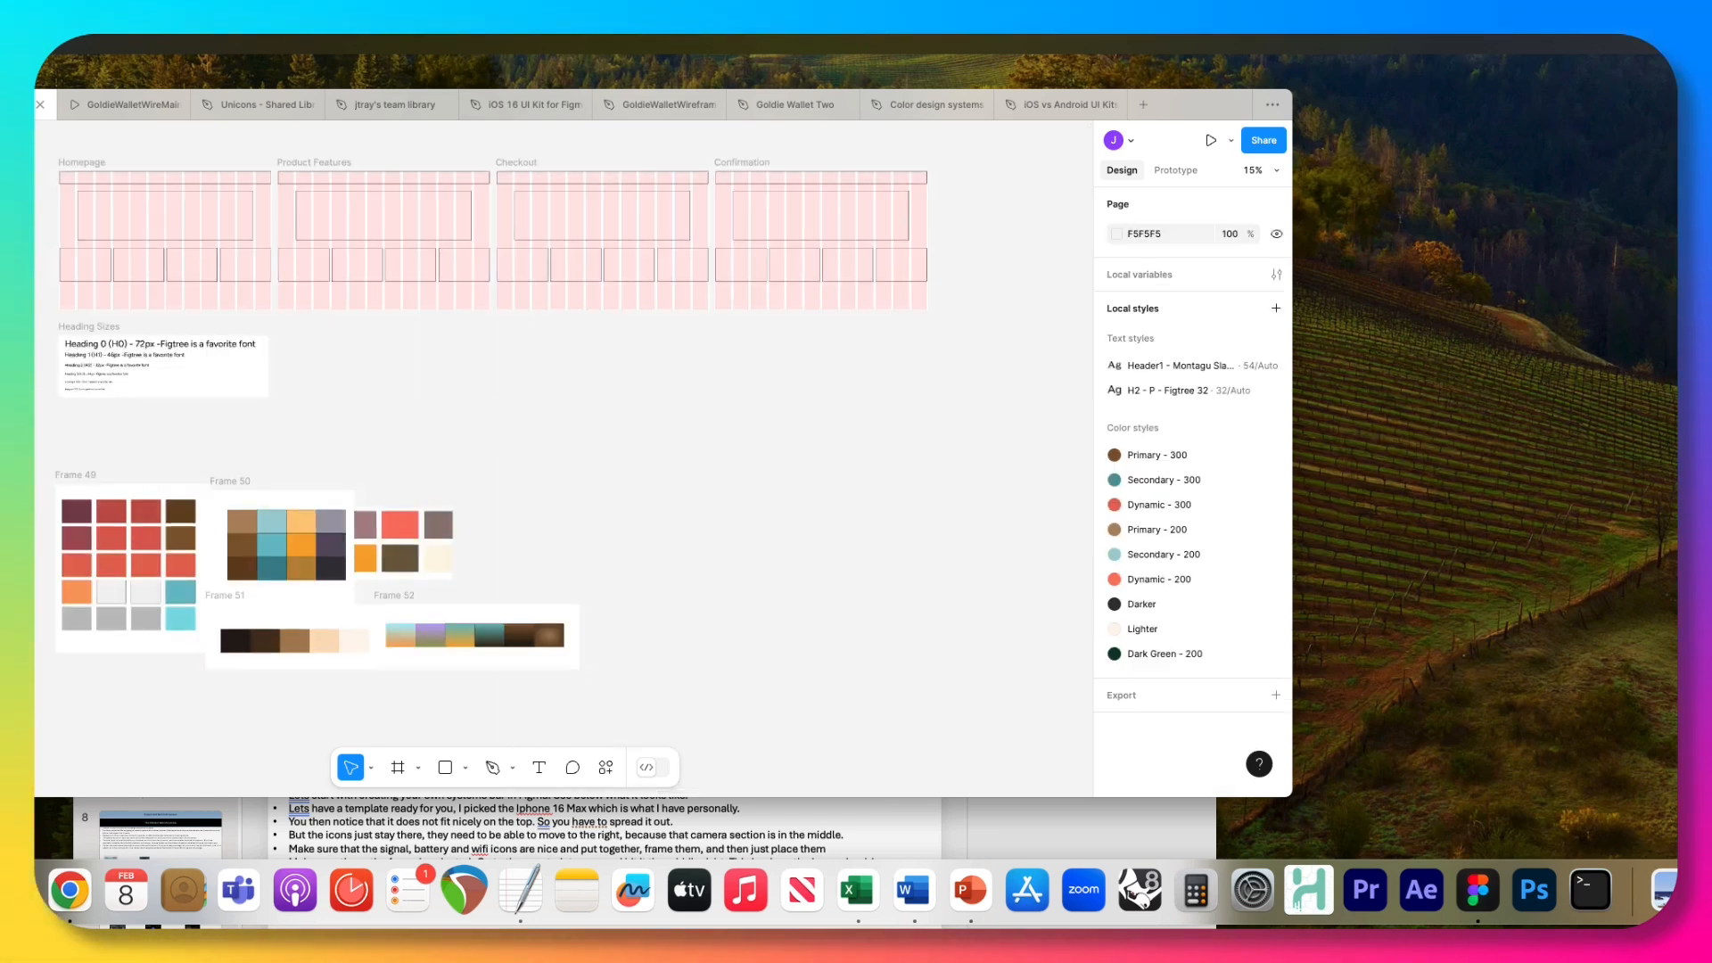
pyautogui.scroll(3, 95, 344)
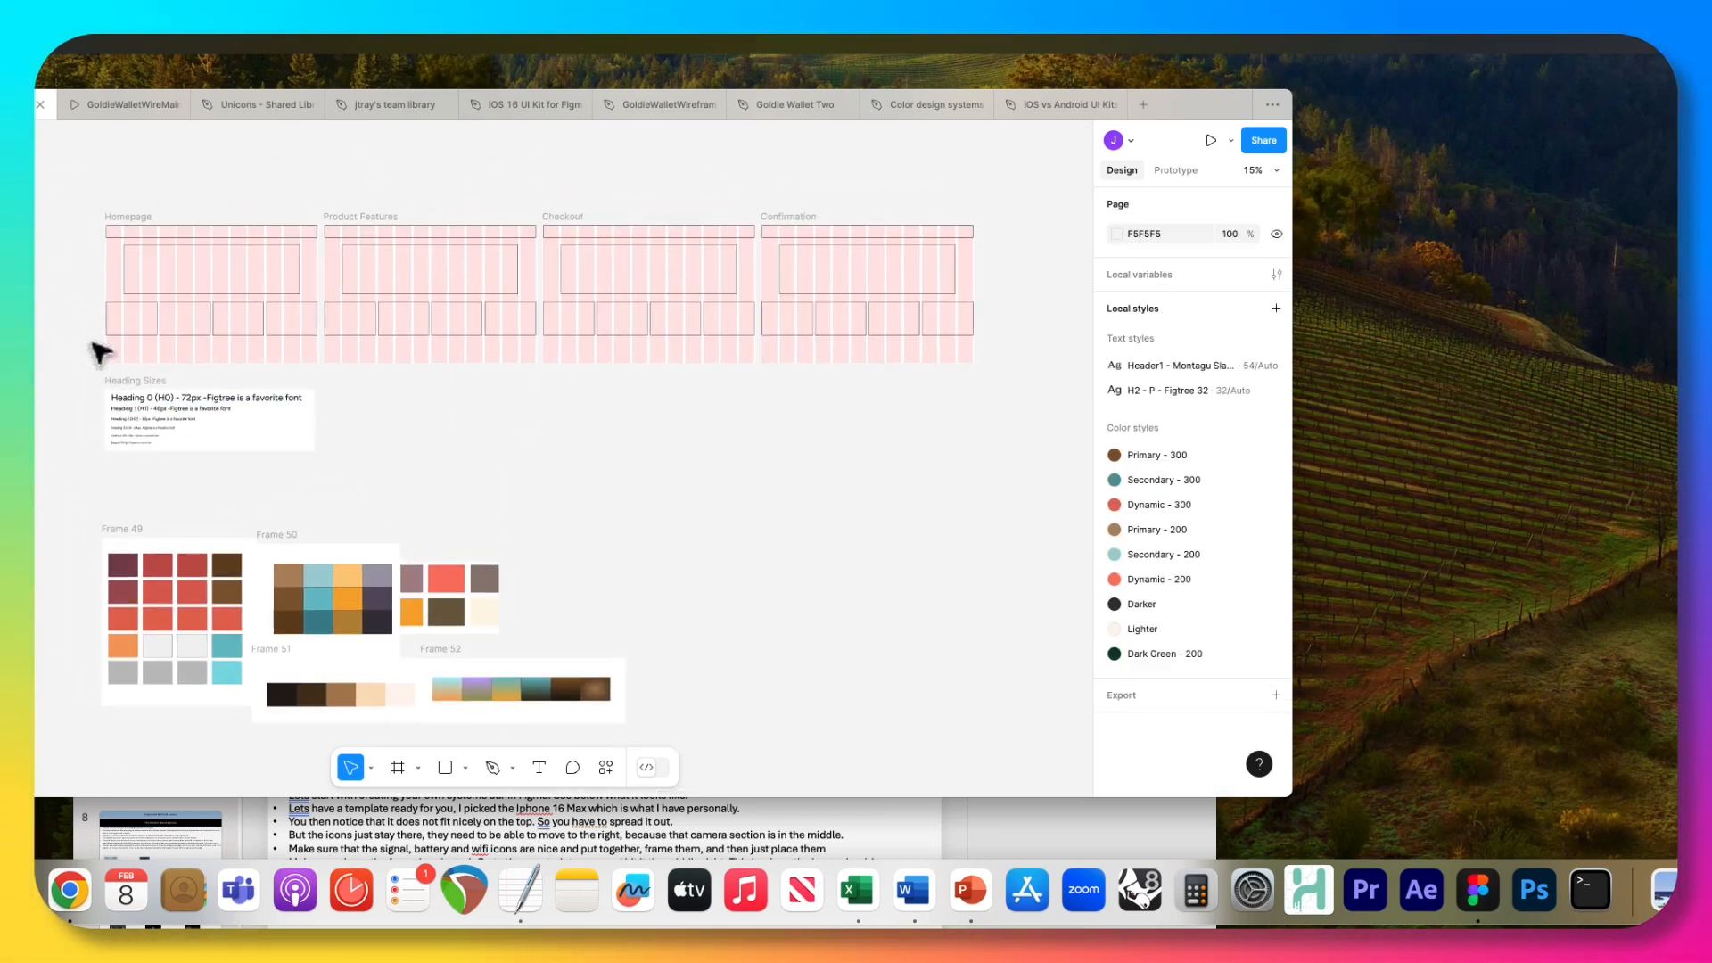
pyautogui.click(161, 234)
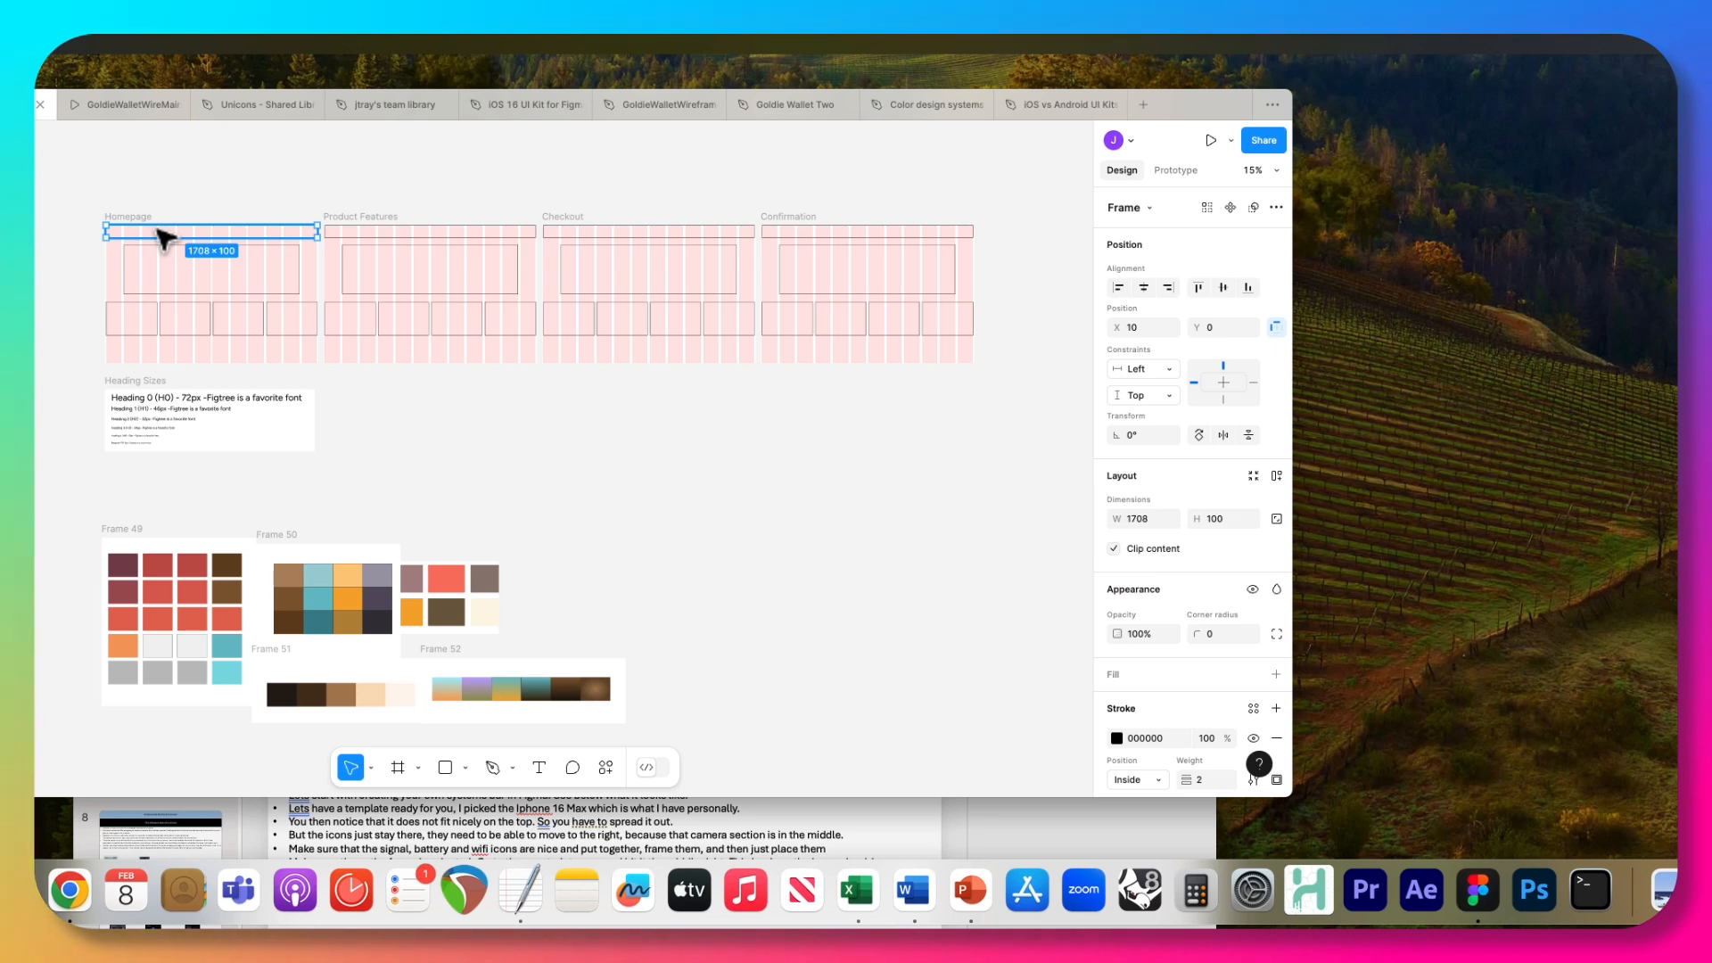
pyautogui.press('Return')
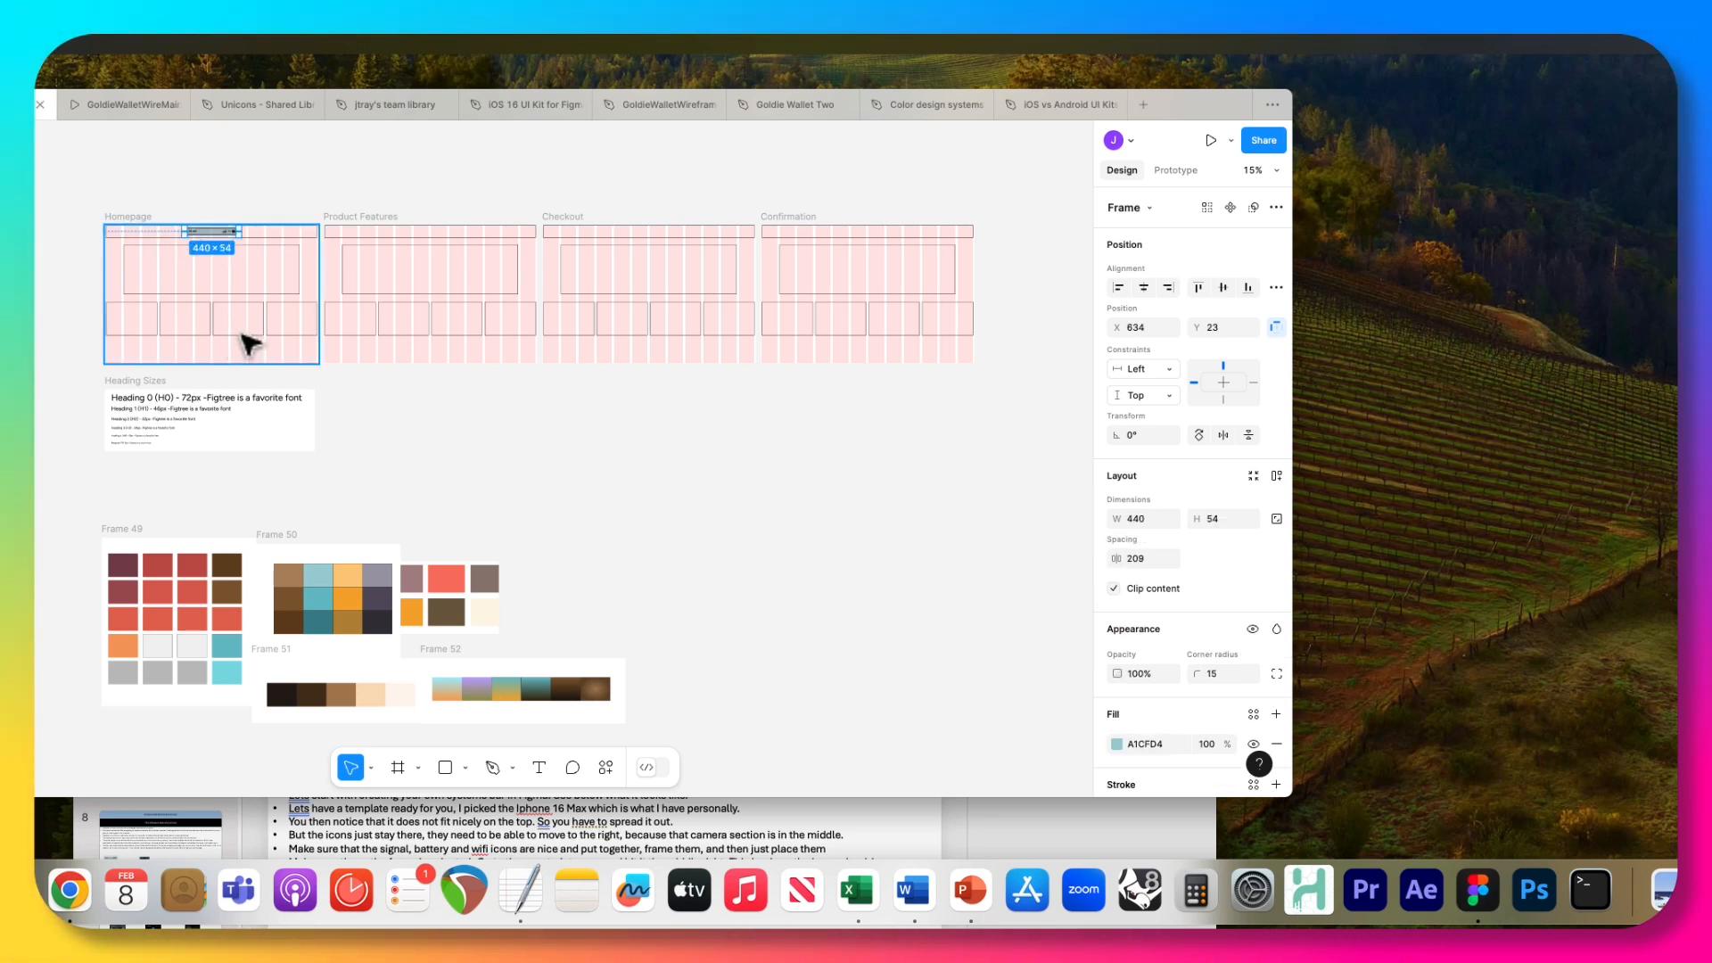
# Stretch the pasted System Bar across the Homepage header to about 1708 × 95 to test its constraints, and delete the copy.
pyautogui.press('super+plus')
pyautogui.press('super+plus')
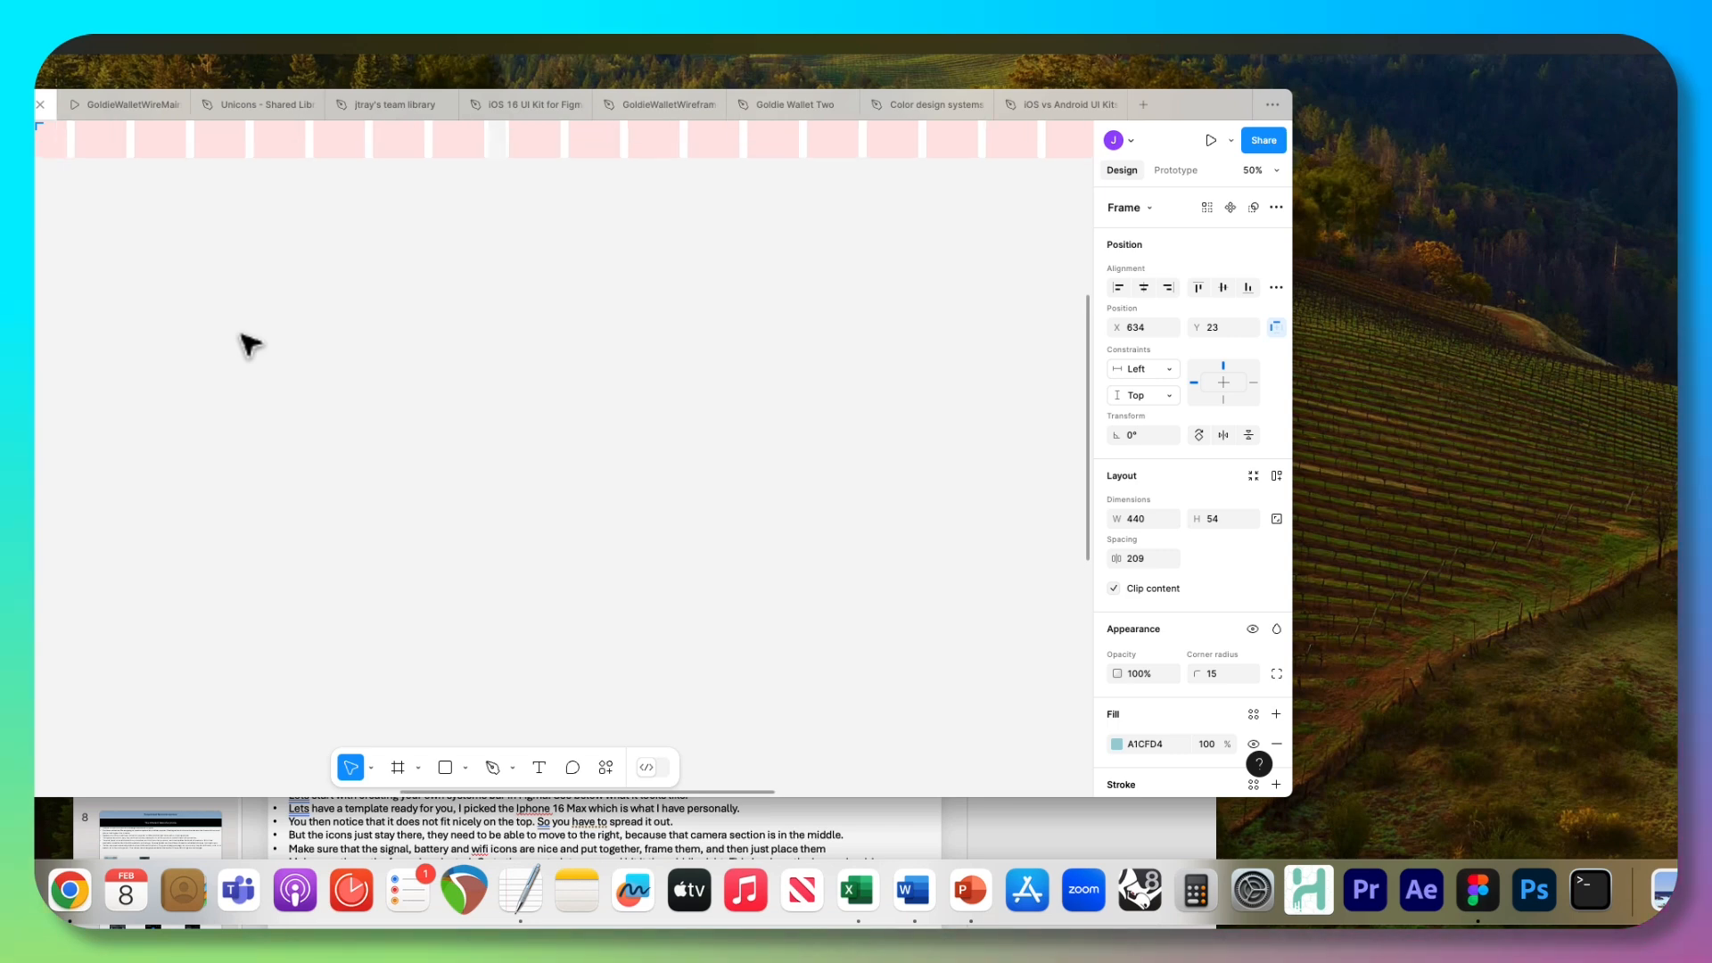
pyautogui.scroll(5, 250, 344)
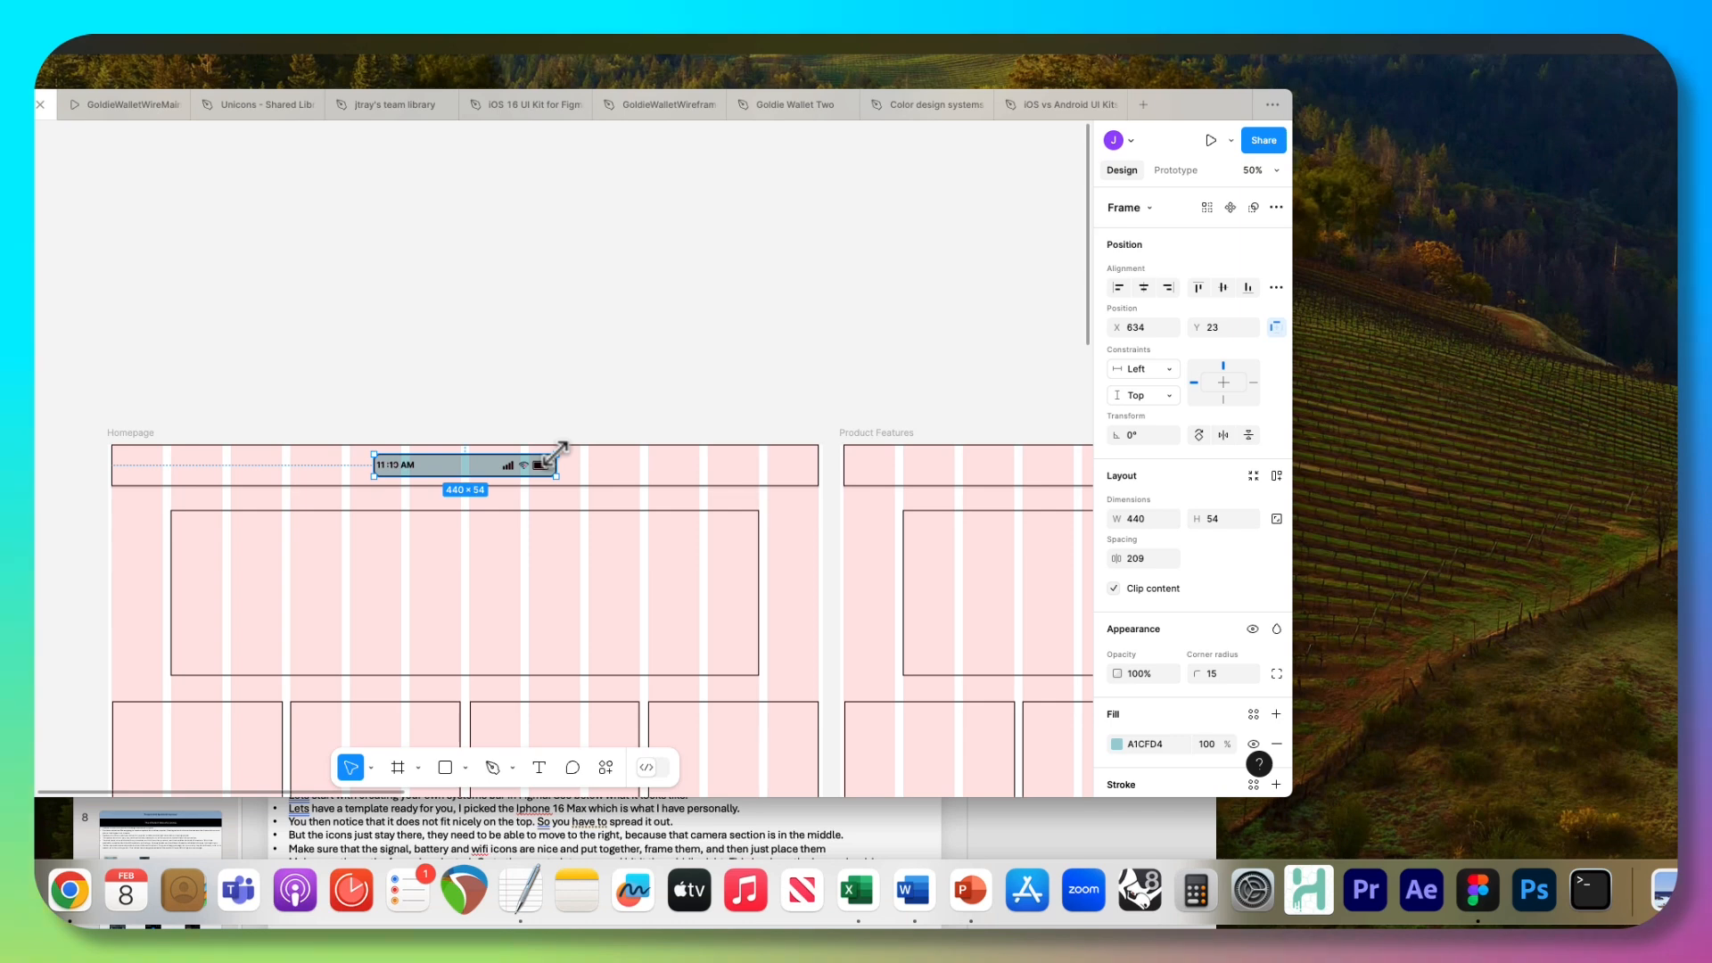
pyautogui.moveTo(556, 452); pyautogui.dragTo(821, 480)
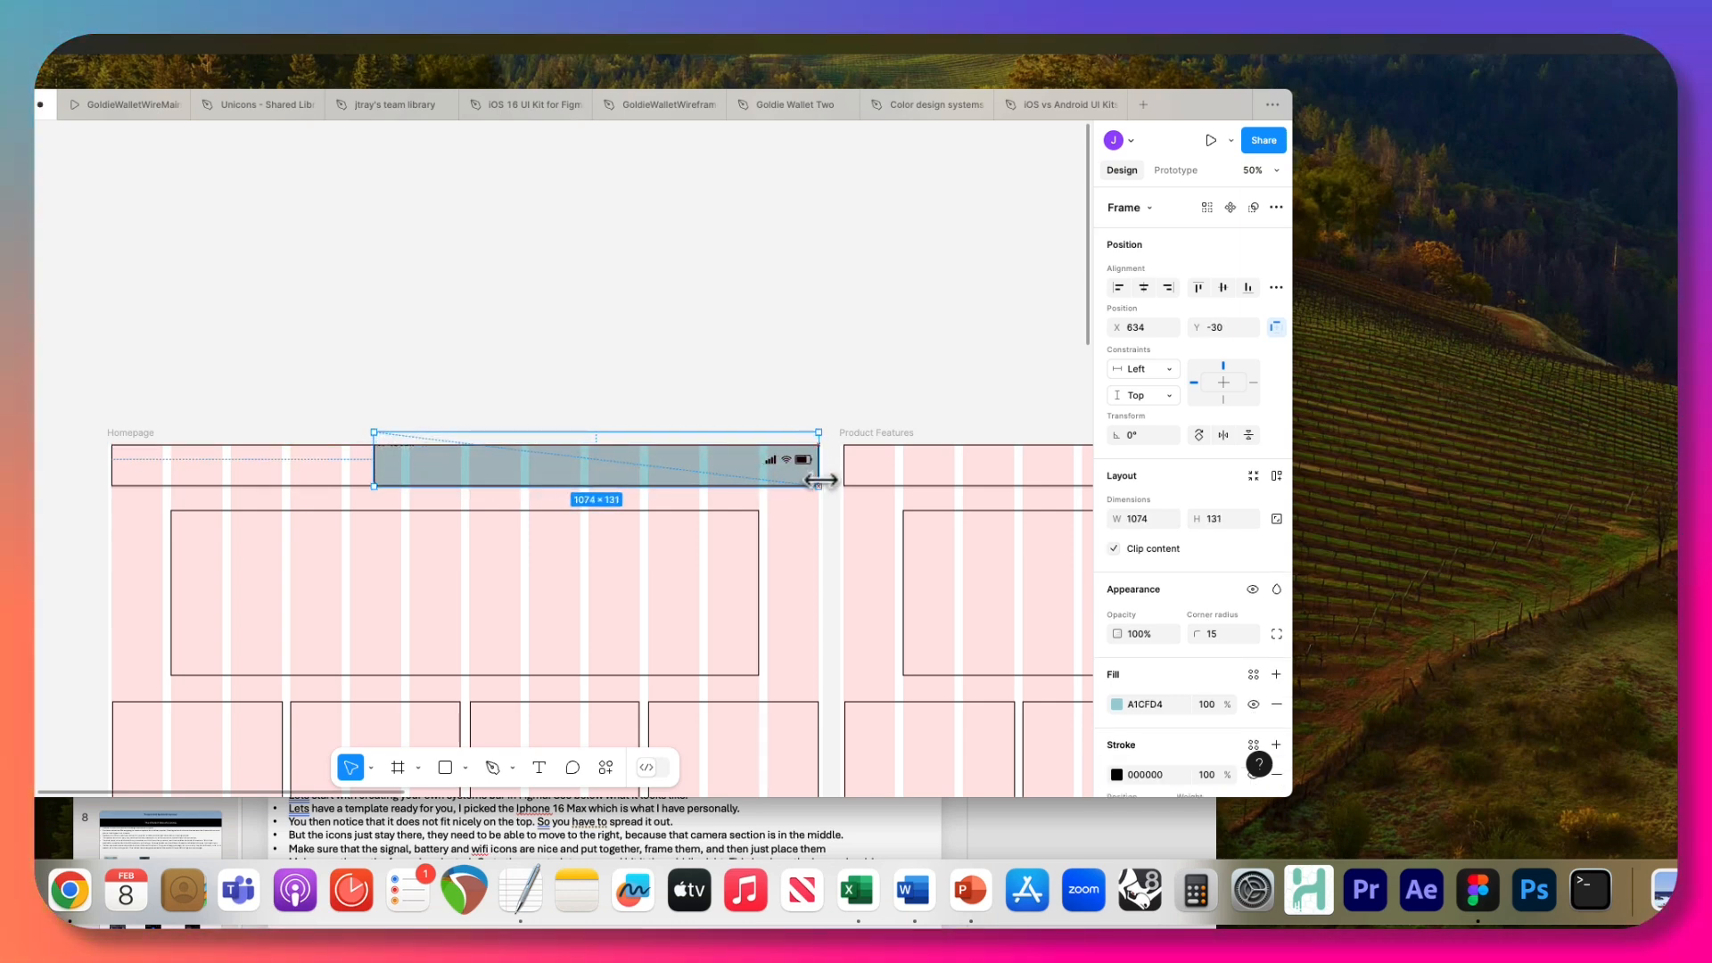
pyautogui.moveTo(371, 431); pyautogui.dragTo(367, 461)
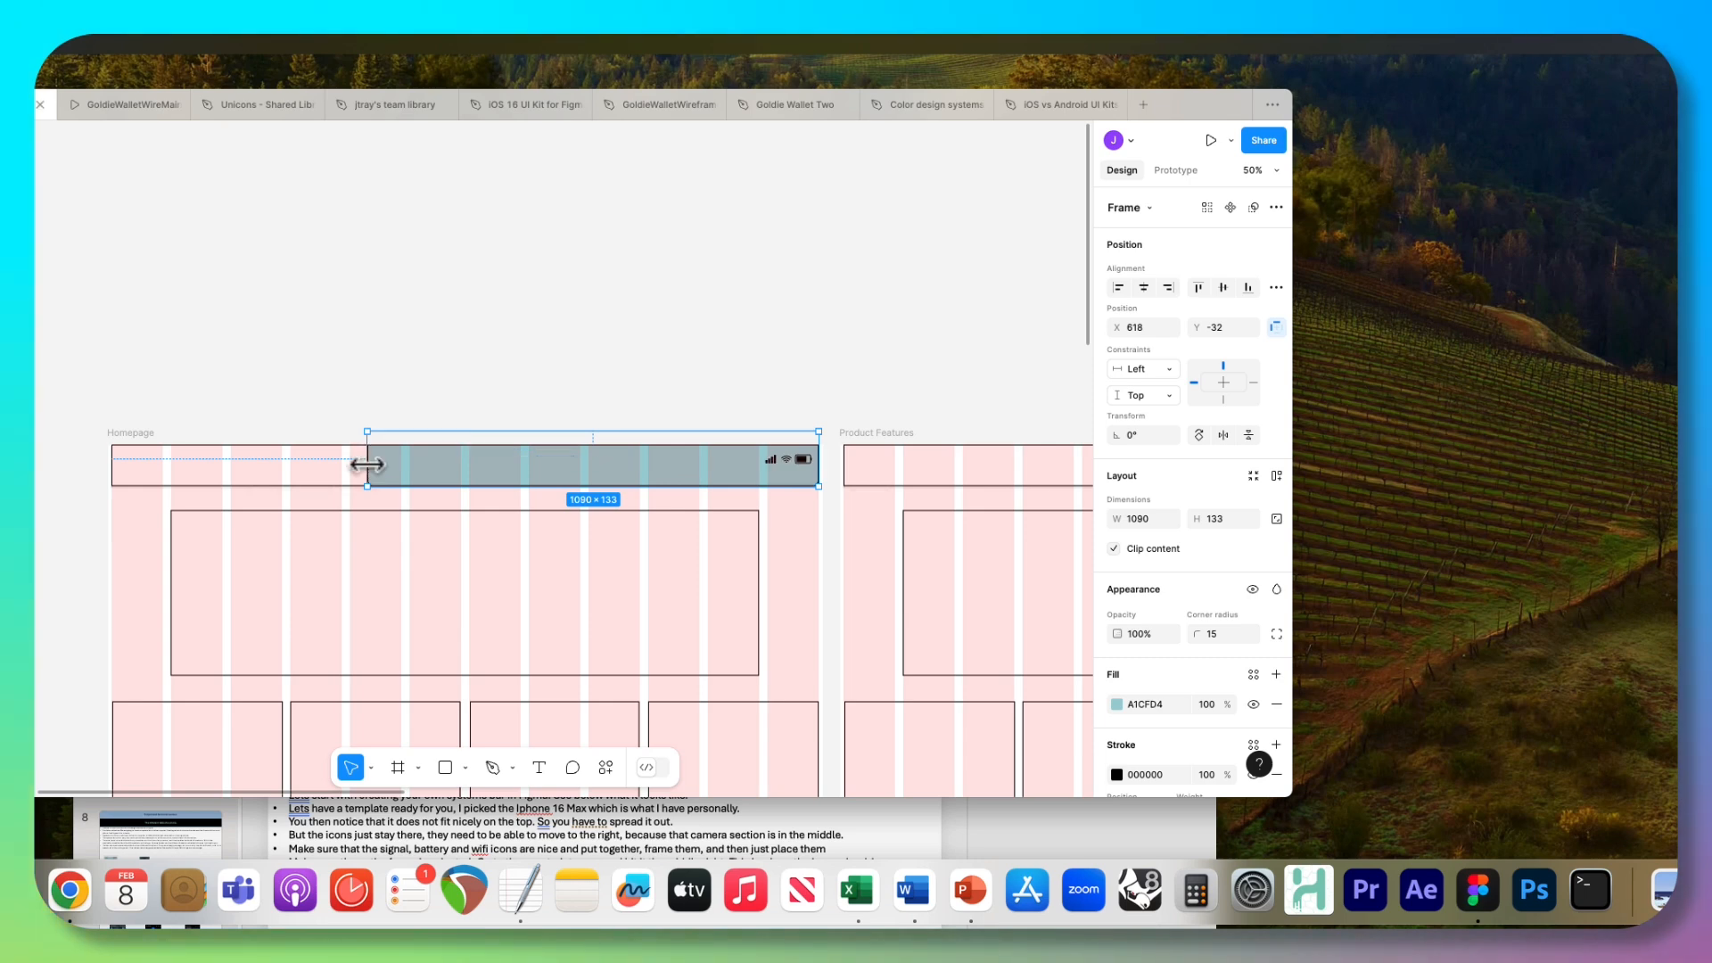
pyautogui.moveTo(521, 433); pyautogui.dragTo(518, 451)
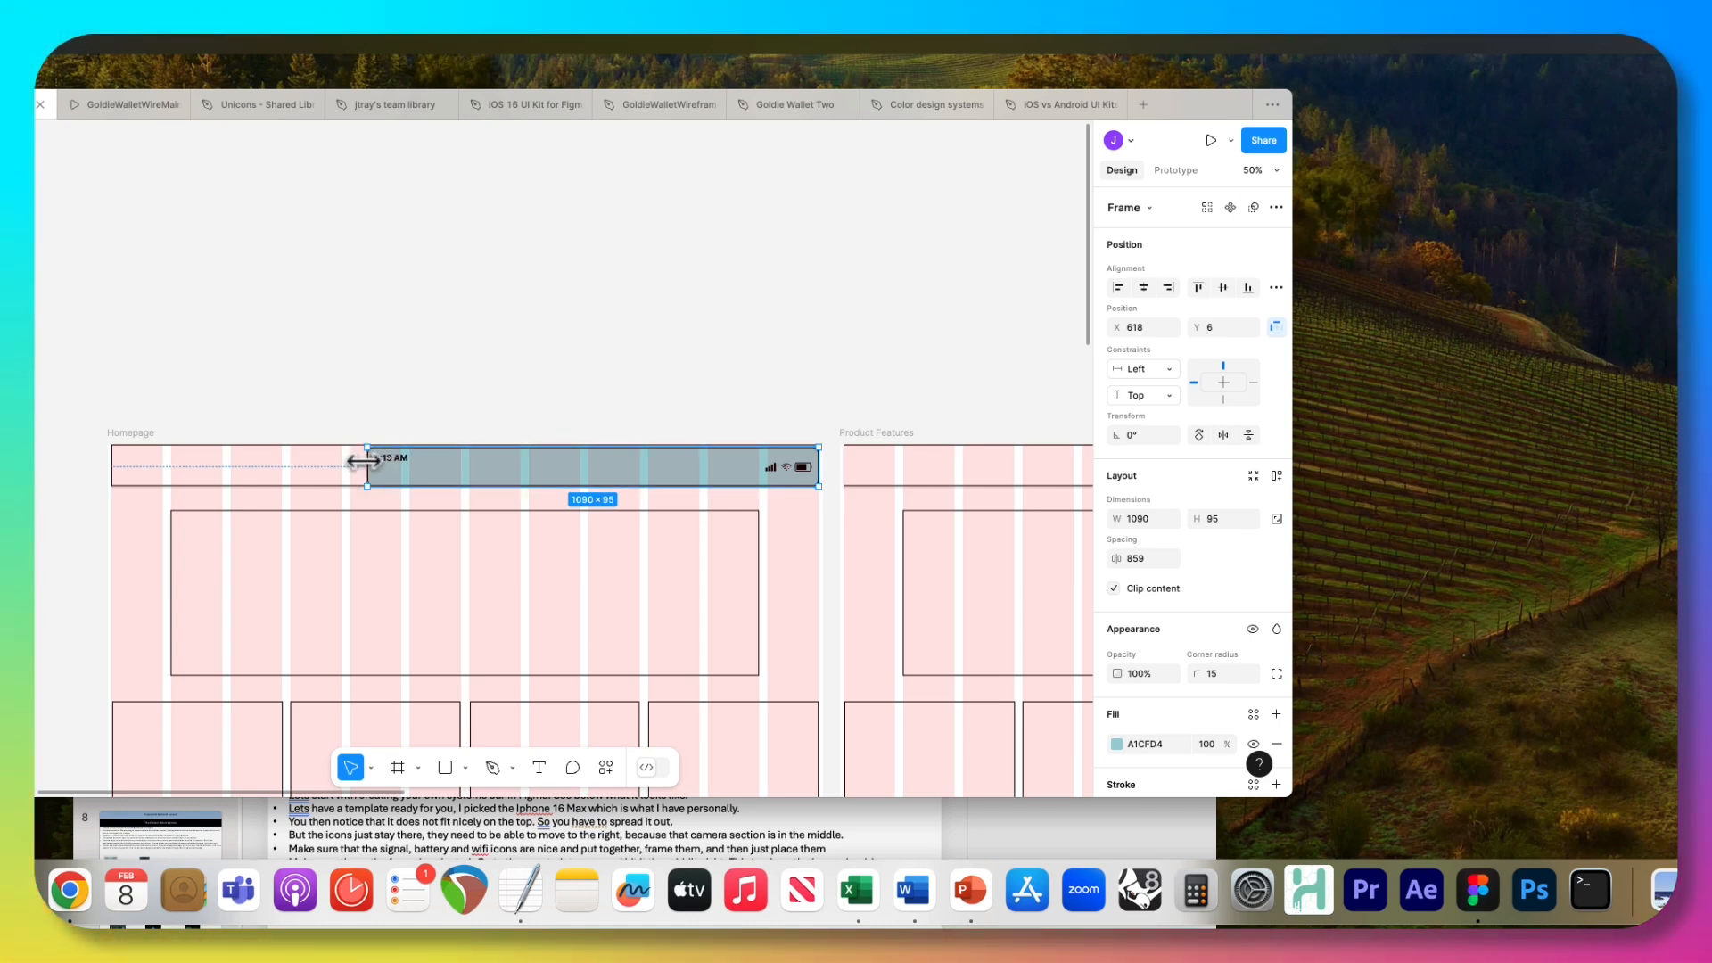
pyautogui.moveTo(367, 457); pyautogui.dragTo(118, 457)
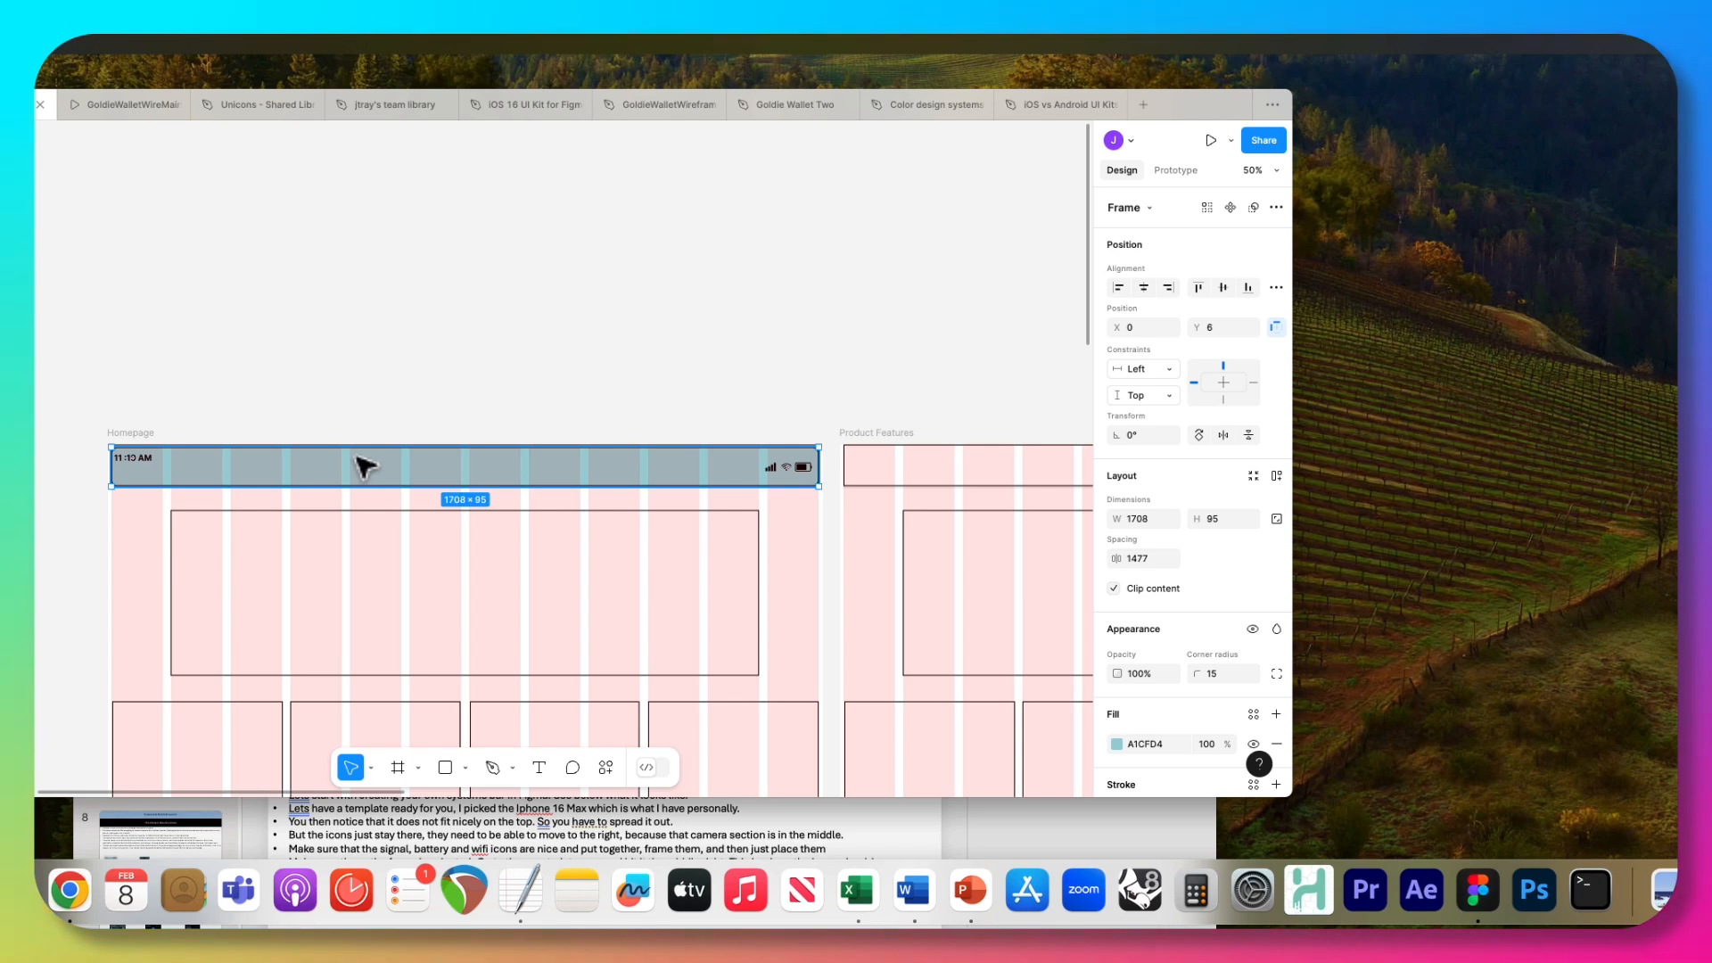
pyautogui.press('Delete')
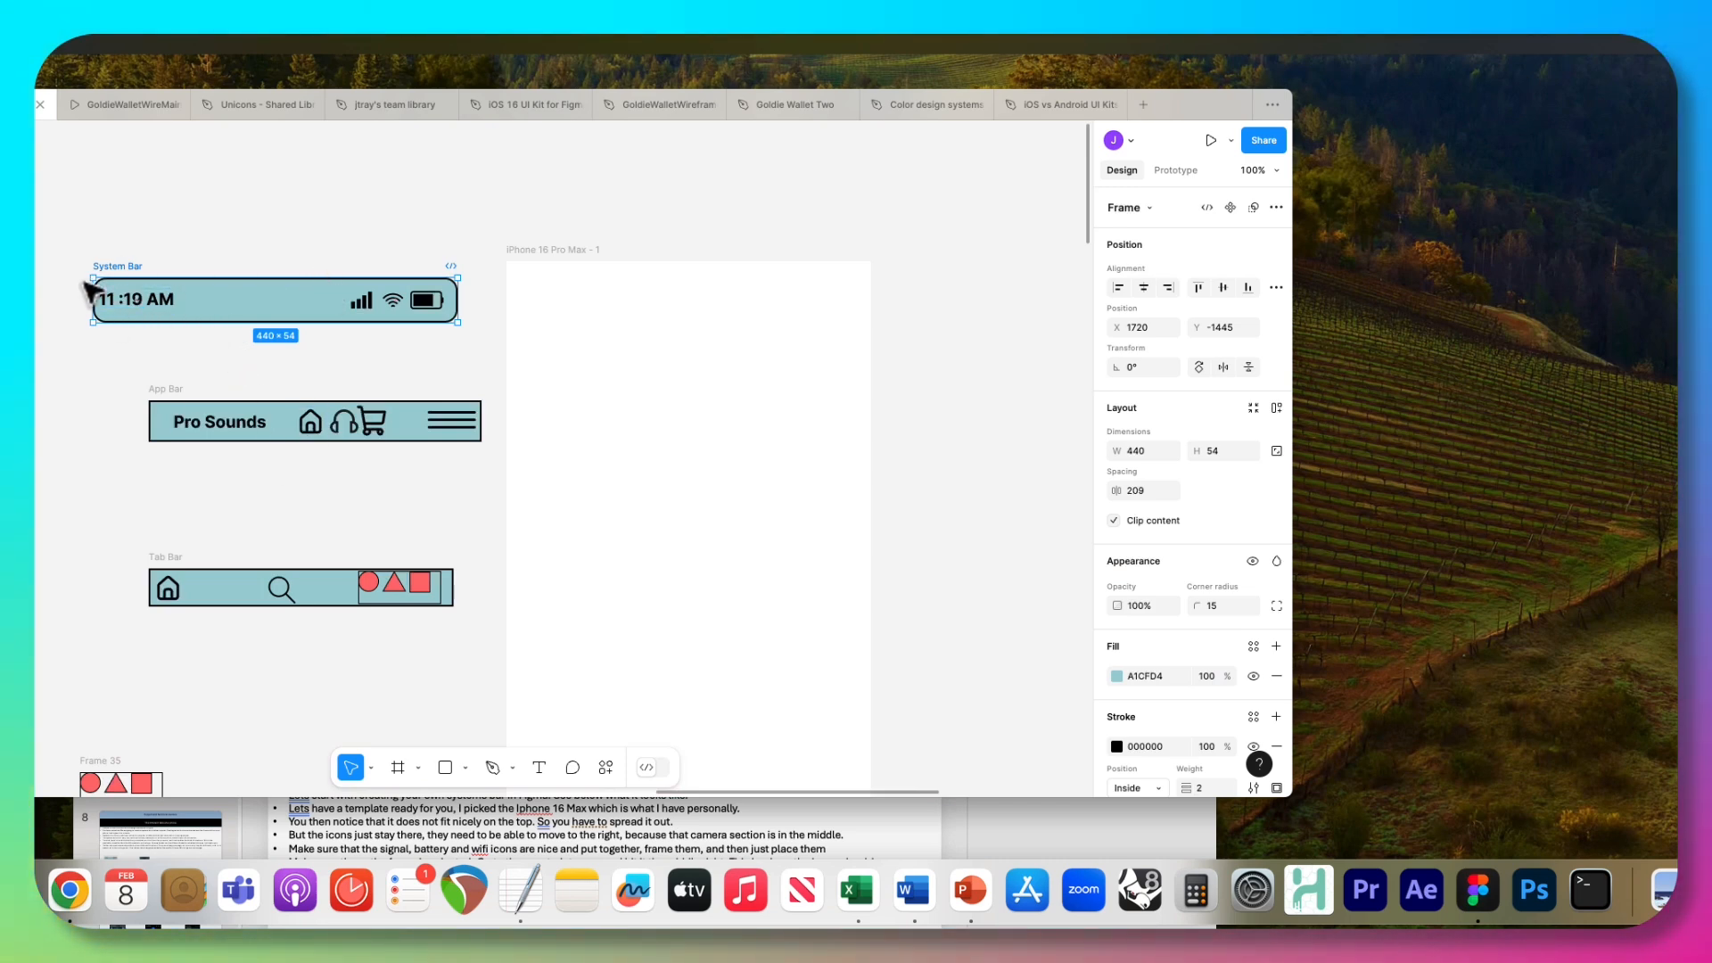
# Examine the constraints of the App Bar's Pro Sounds text and the properties of the Tab Bar and System Bar frames.
pyautogui.click(189, 414)
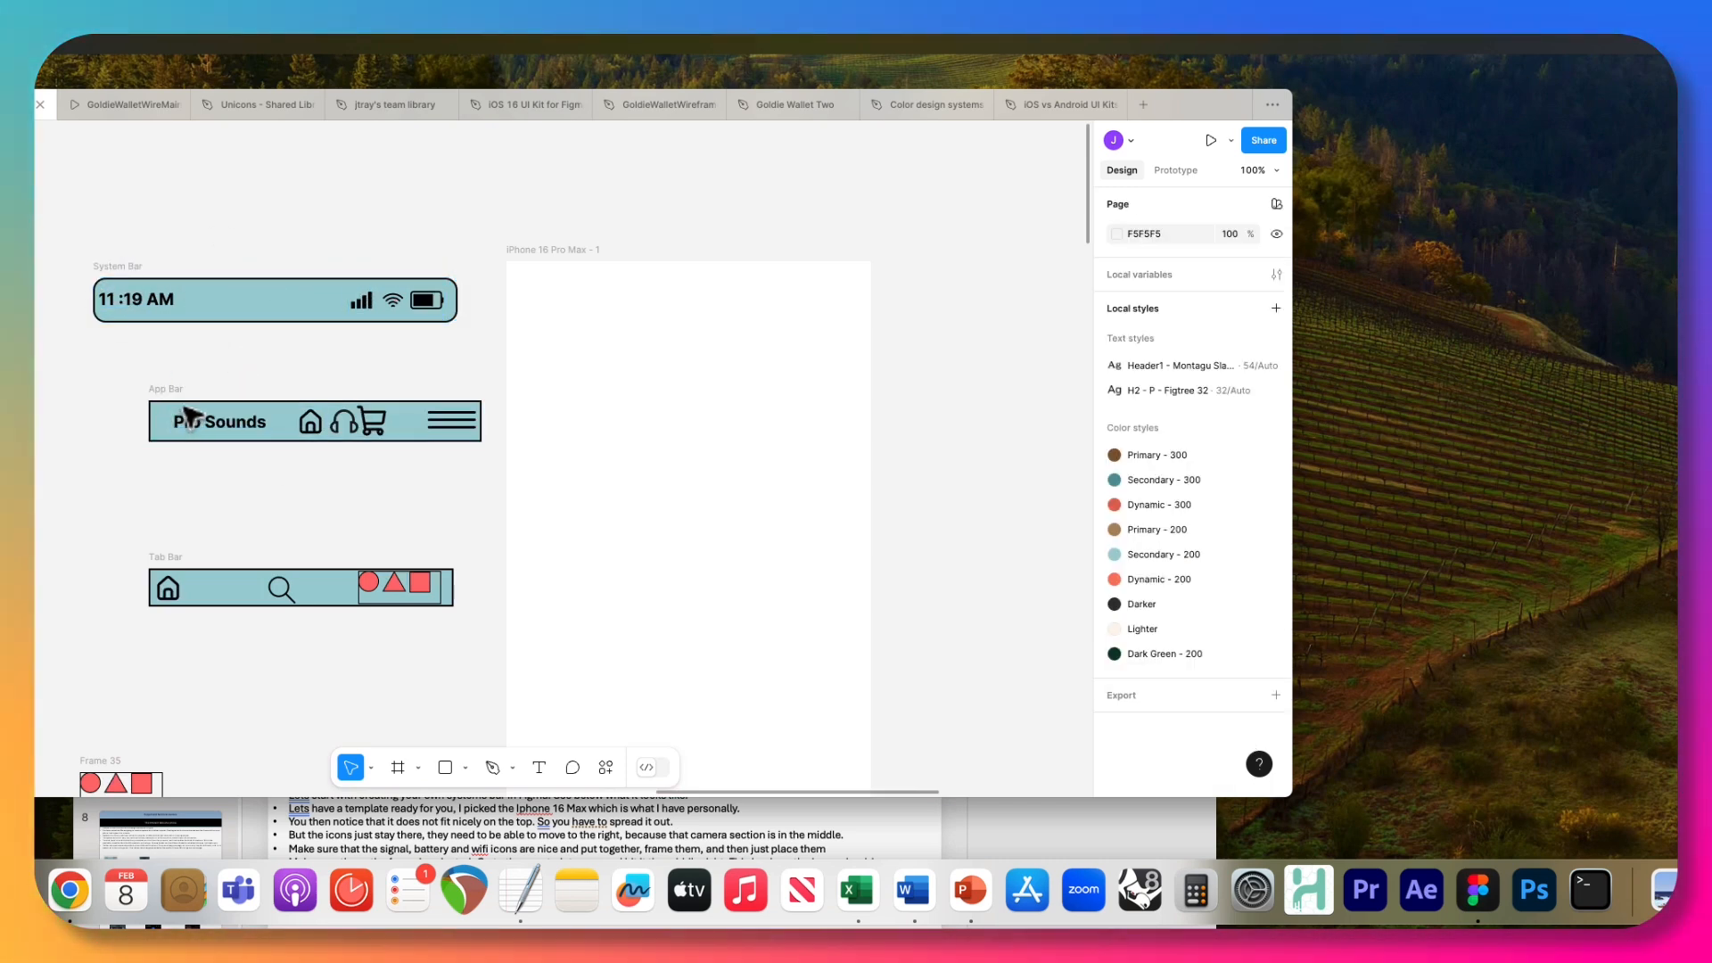
pyautogui.click(194, 423)
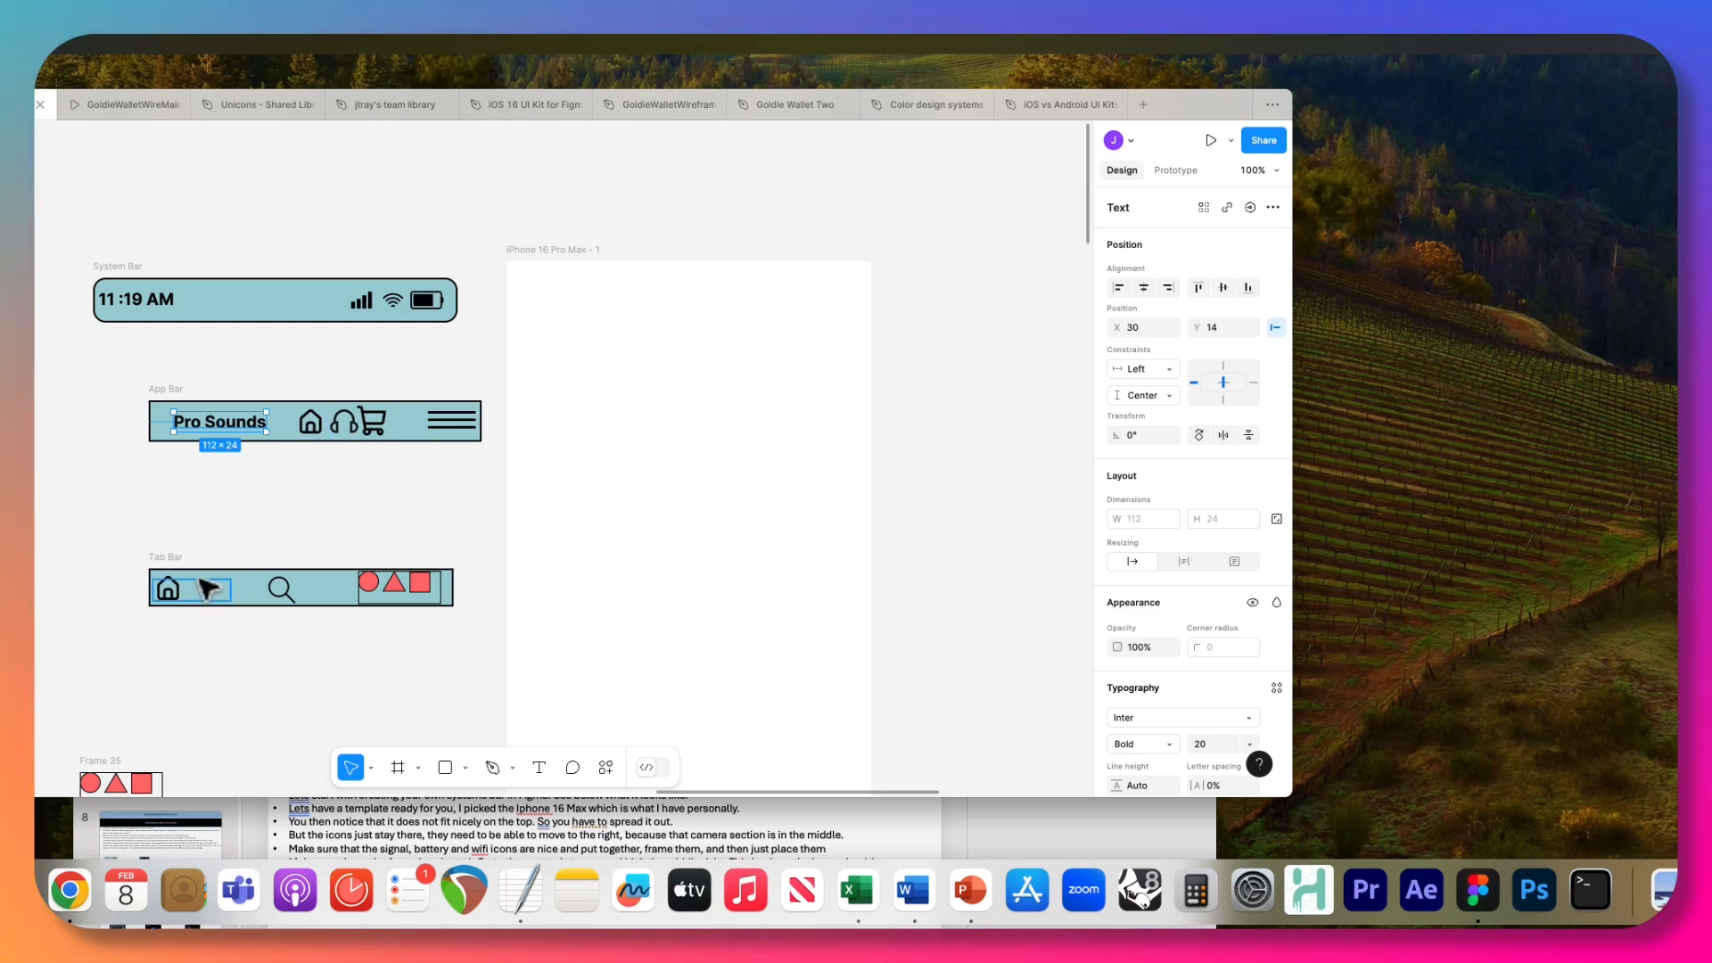
pyautogui.click(175, 562)
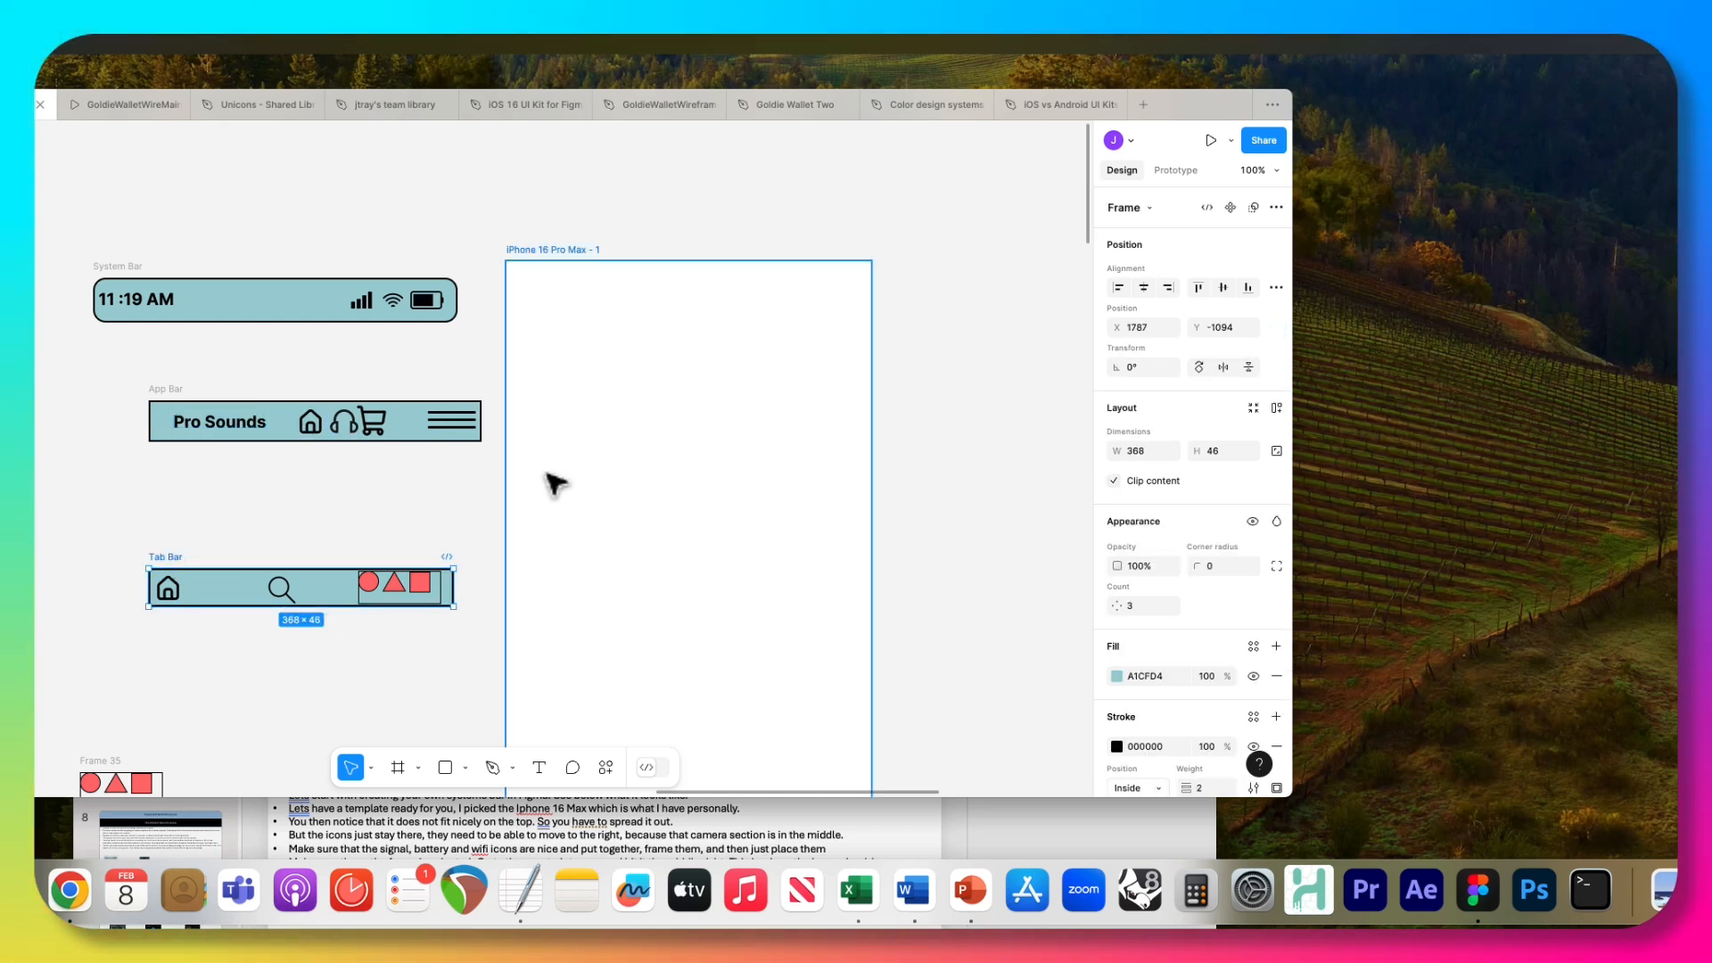
pyautogui.click(252, 280)
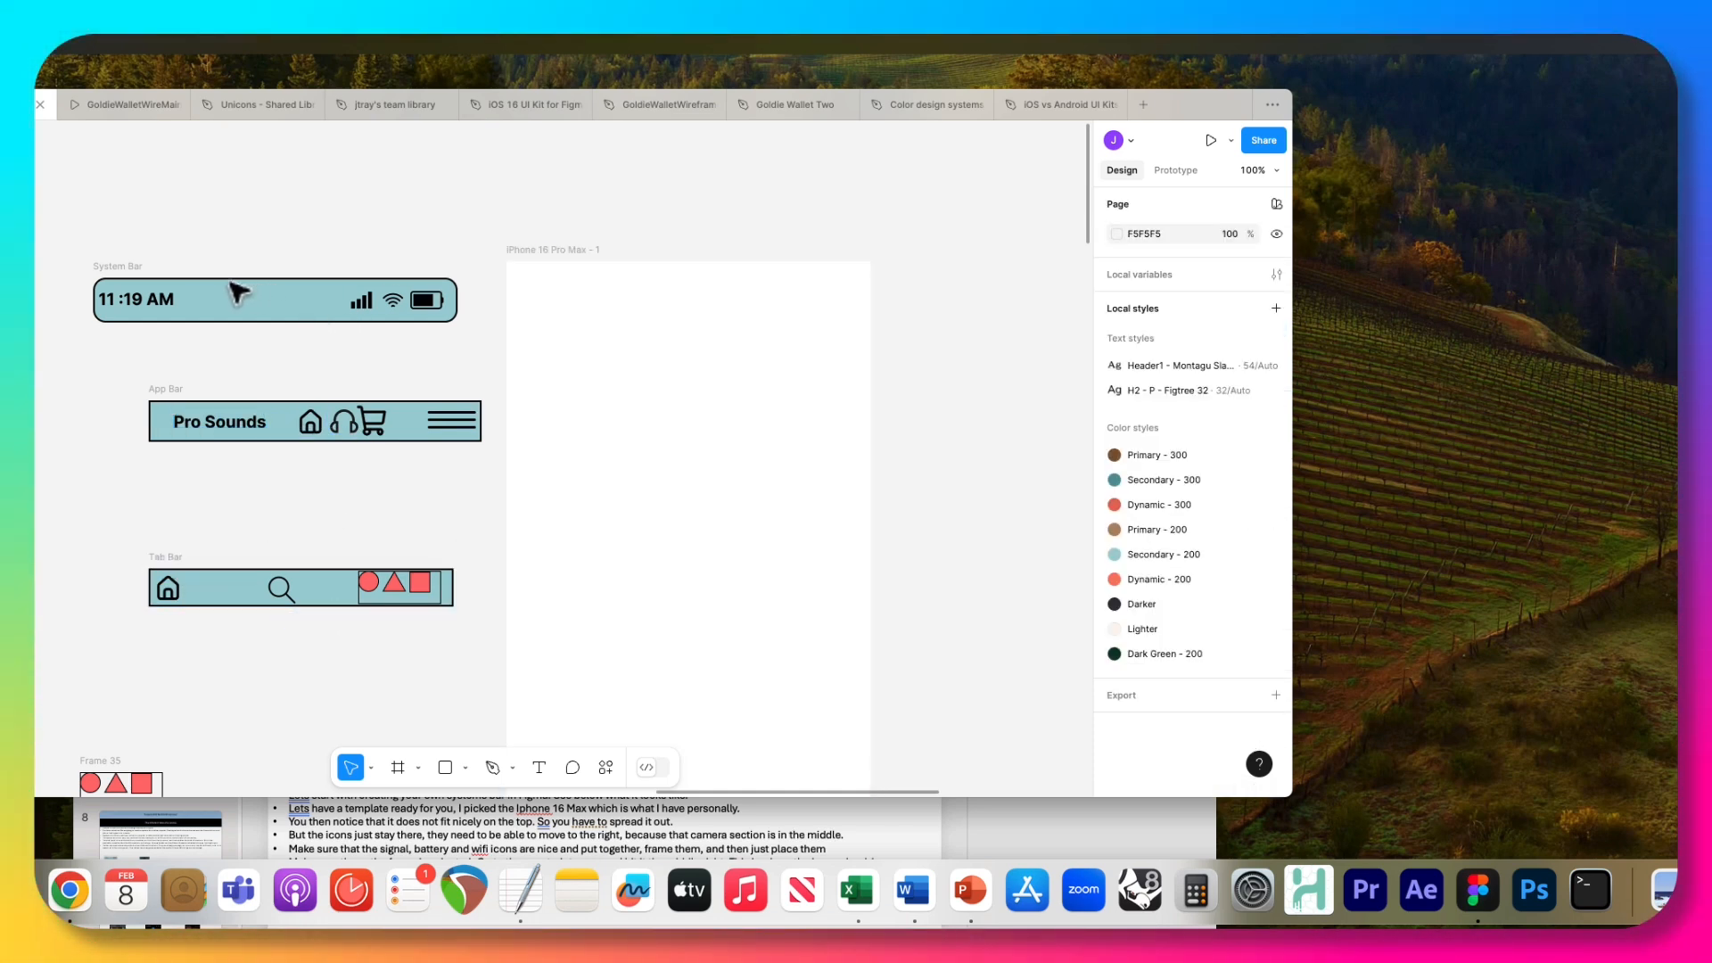
pyautogui.click(169, 280)
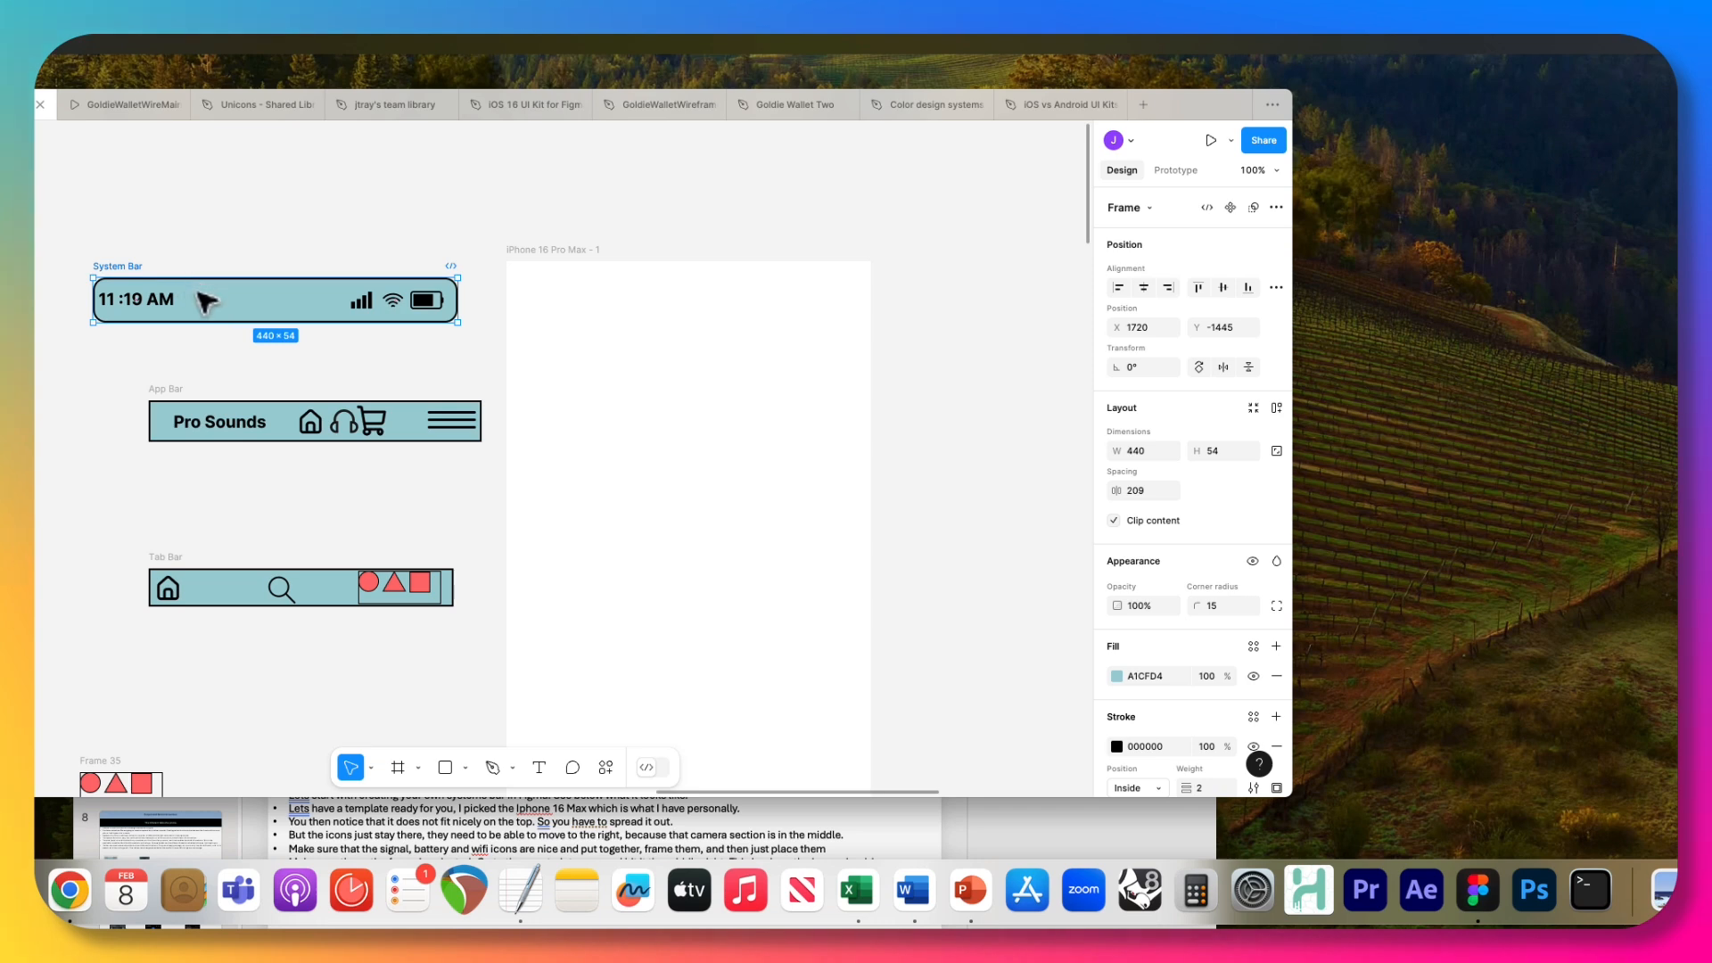
# Place the System Bar at the top of the iPhone 16 Pro Max frame, at X 0, Y 0.
pyautogui.moveTo(205, 296); pyautogui.dragTo(621, 282)
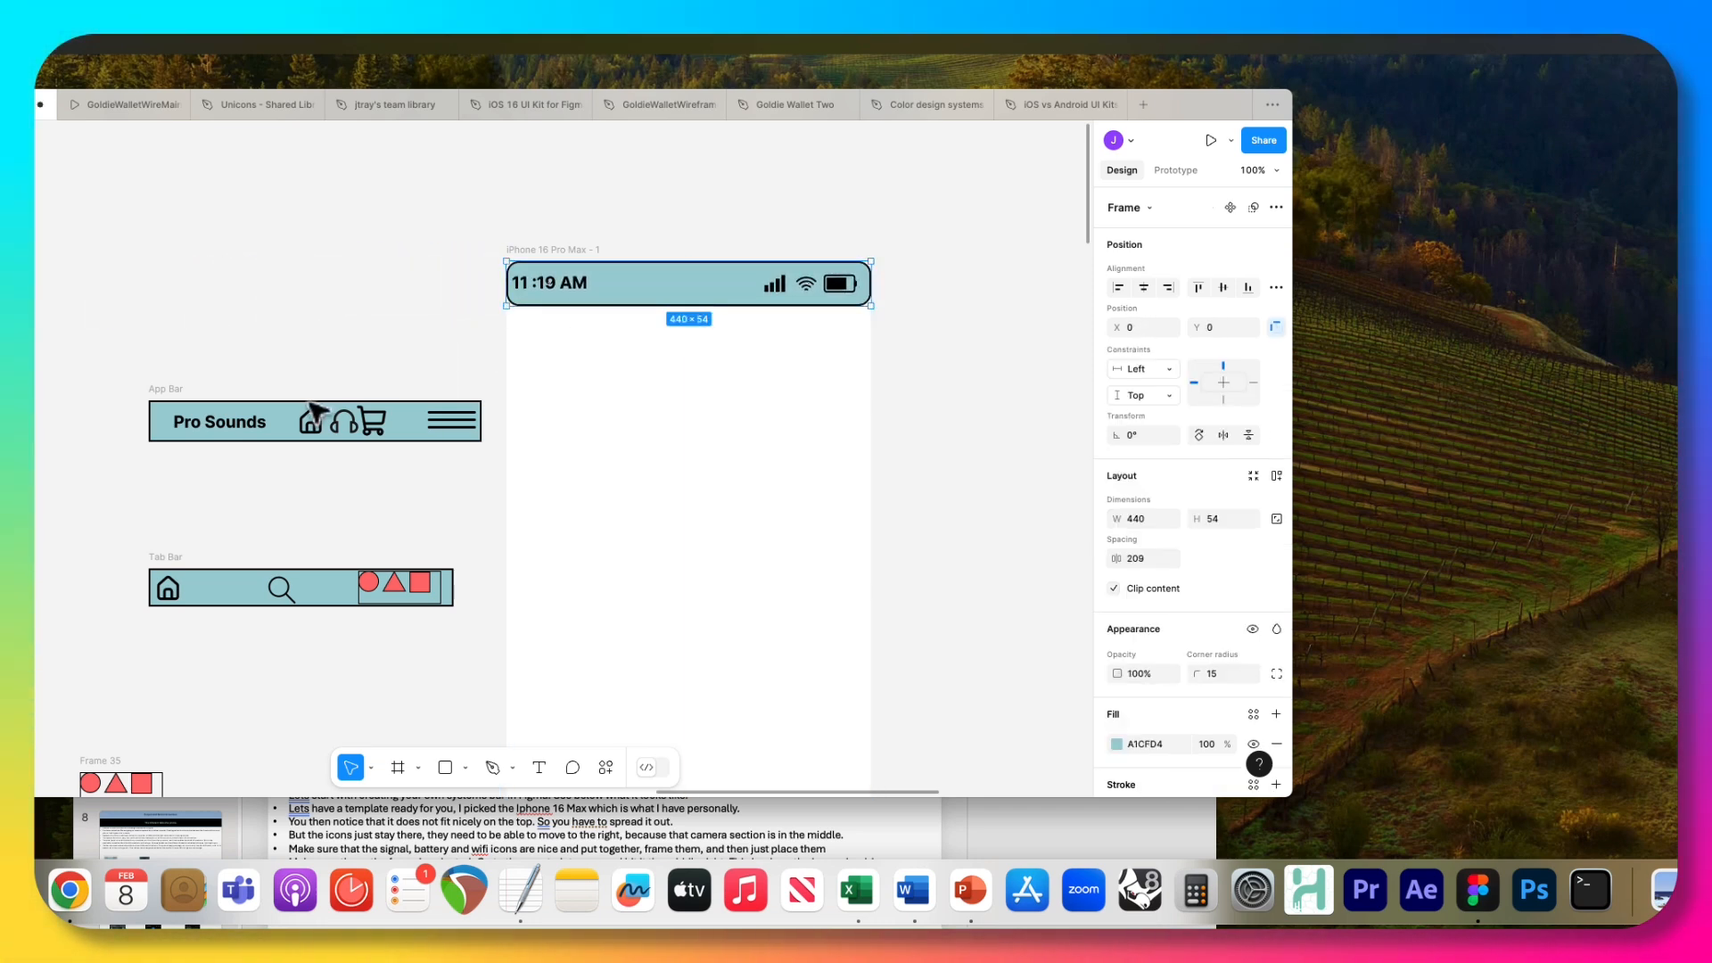
pyautogui.click(312, 417)
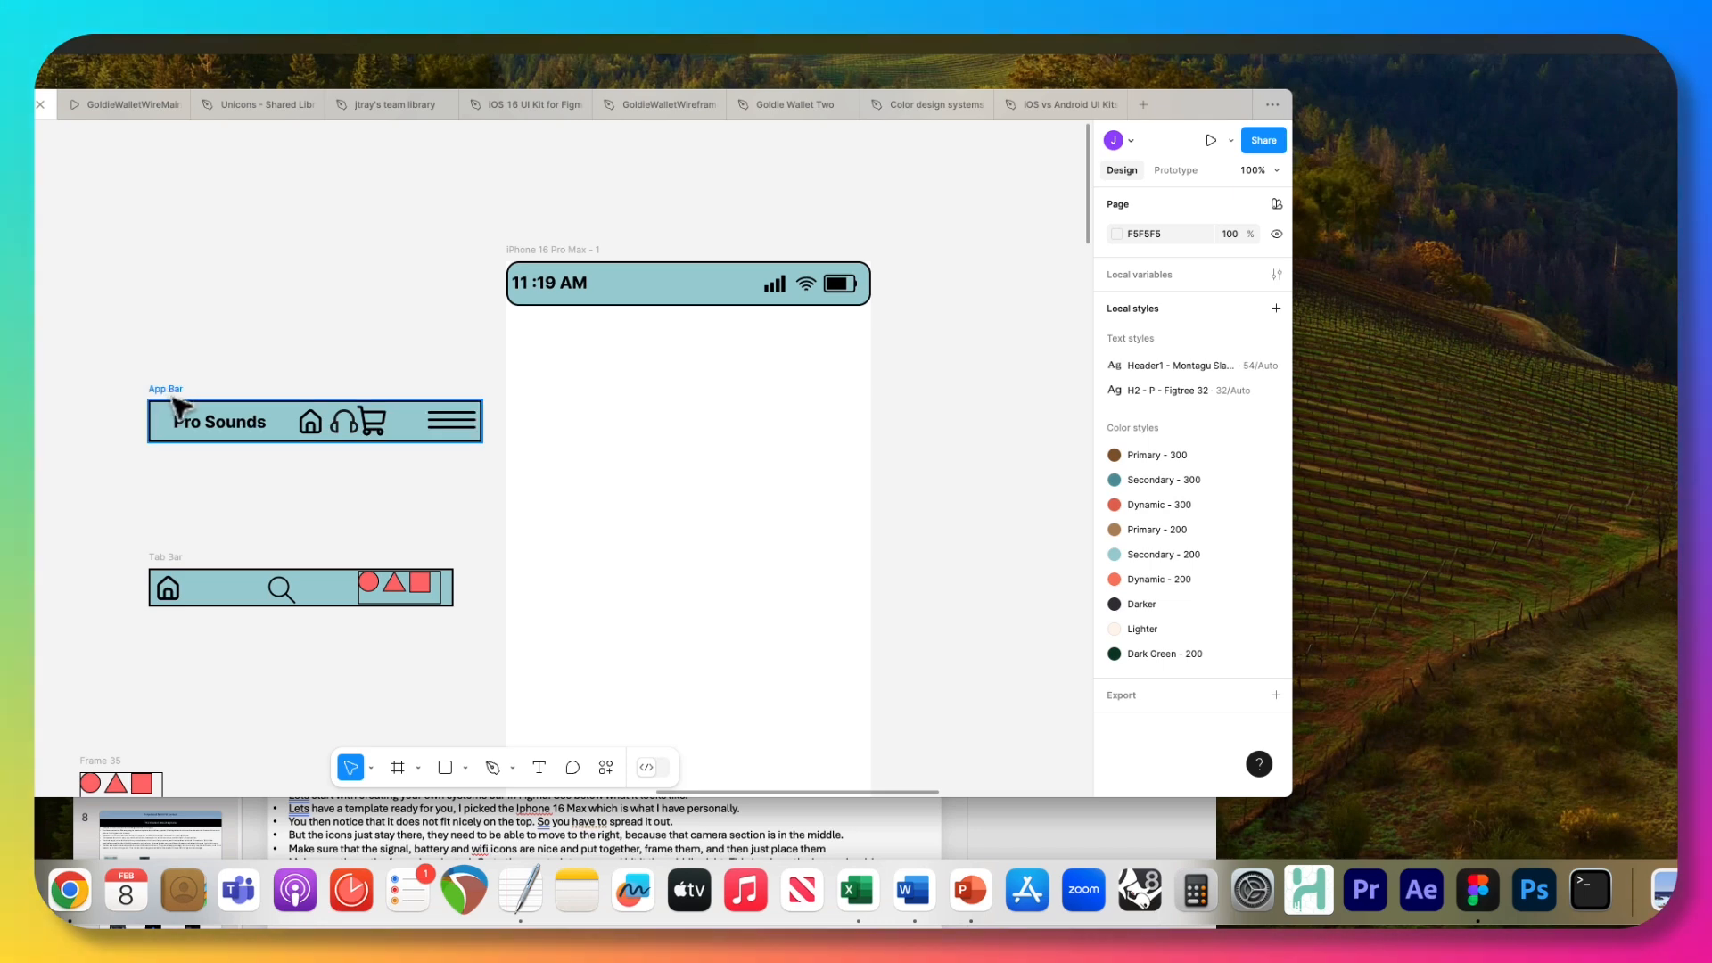
# Move the App Bar up beside the iPhone frame and enlarge it to about 439 × 73.
pyautogui.moveTo(176, 394); pyautogui.dragTo(550, 321)
pyautogui.press('Escape')
pyautogui.press('Escape')
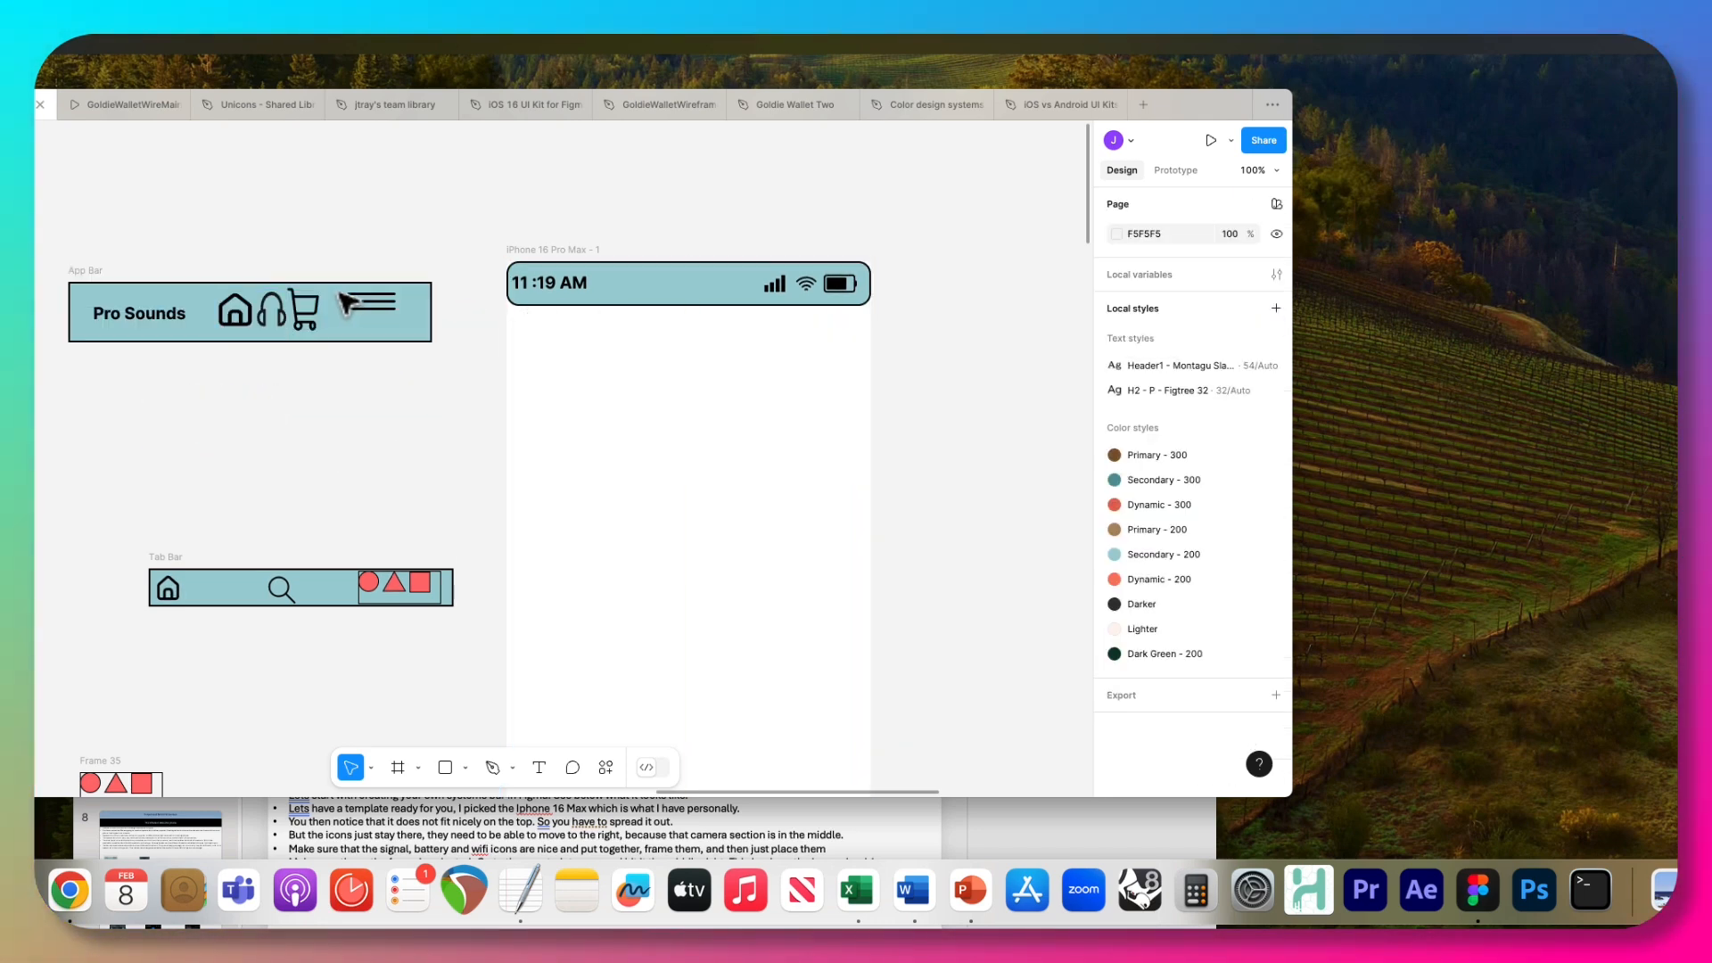
# Wrap the hamburger menu lines in the App Bar in a frame of their own.
pyautogui.moveTo(348, 290); pyautogui.dragTo(398, 326)
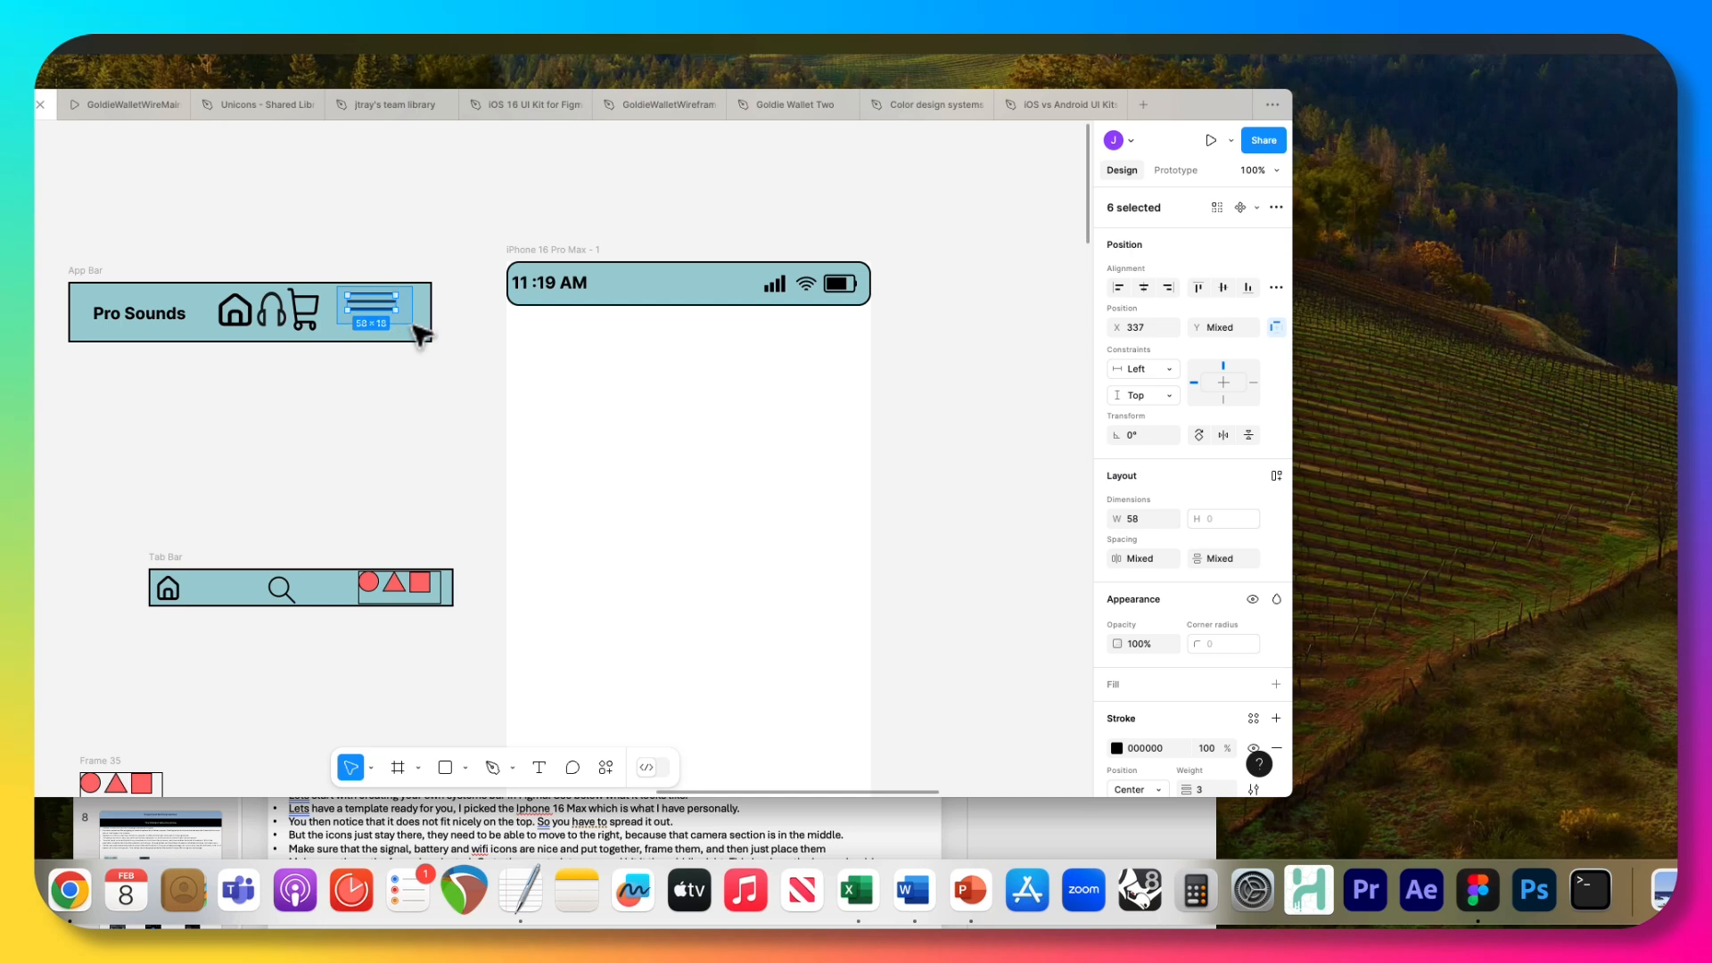
pyautogui.rightClick(389, 319)
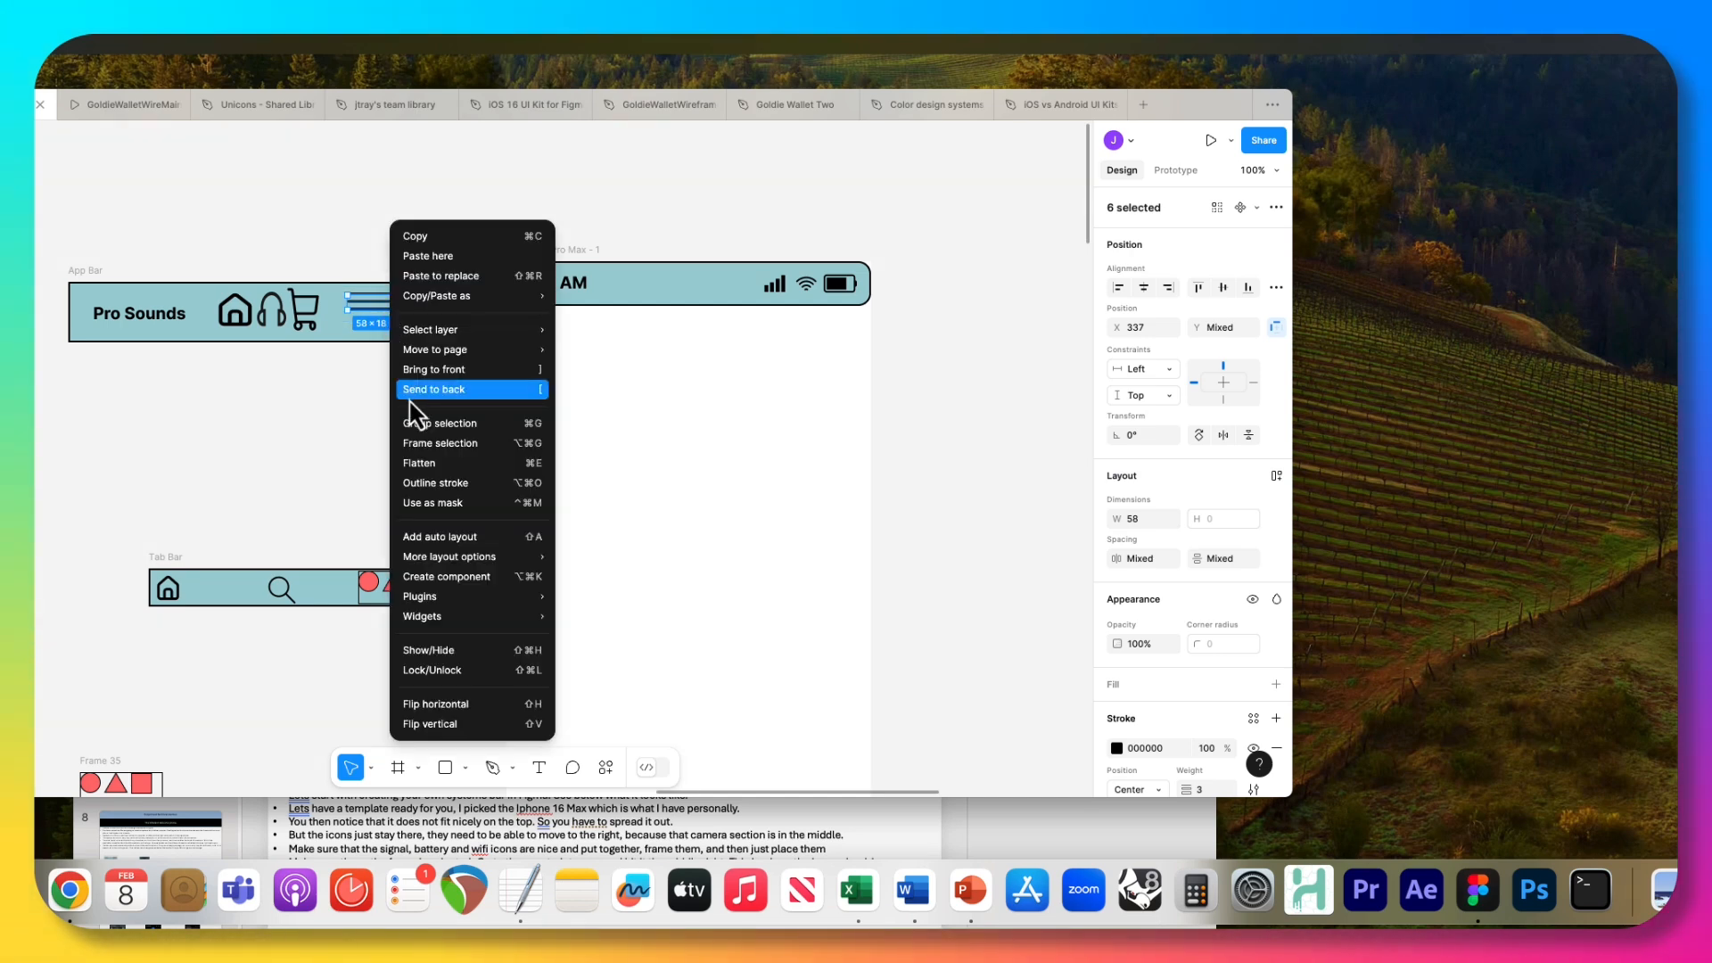
pyautogui.click(426, 441)
# Frame the App Bar's Pro Sounds text and set the new frame's vertical constraint to Center.
pyautogui.click(135, 324)
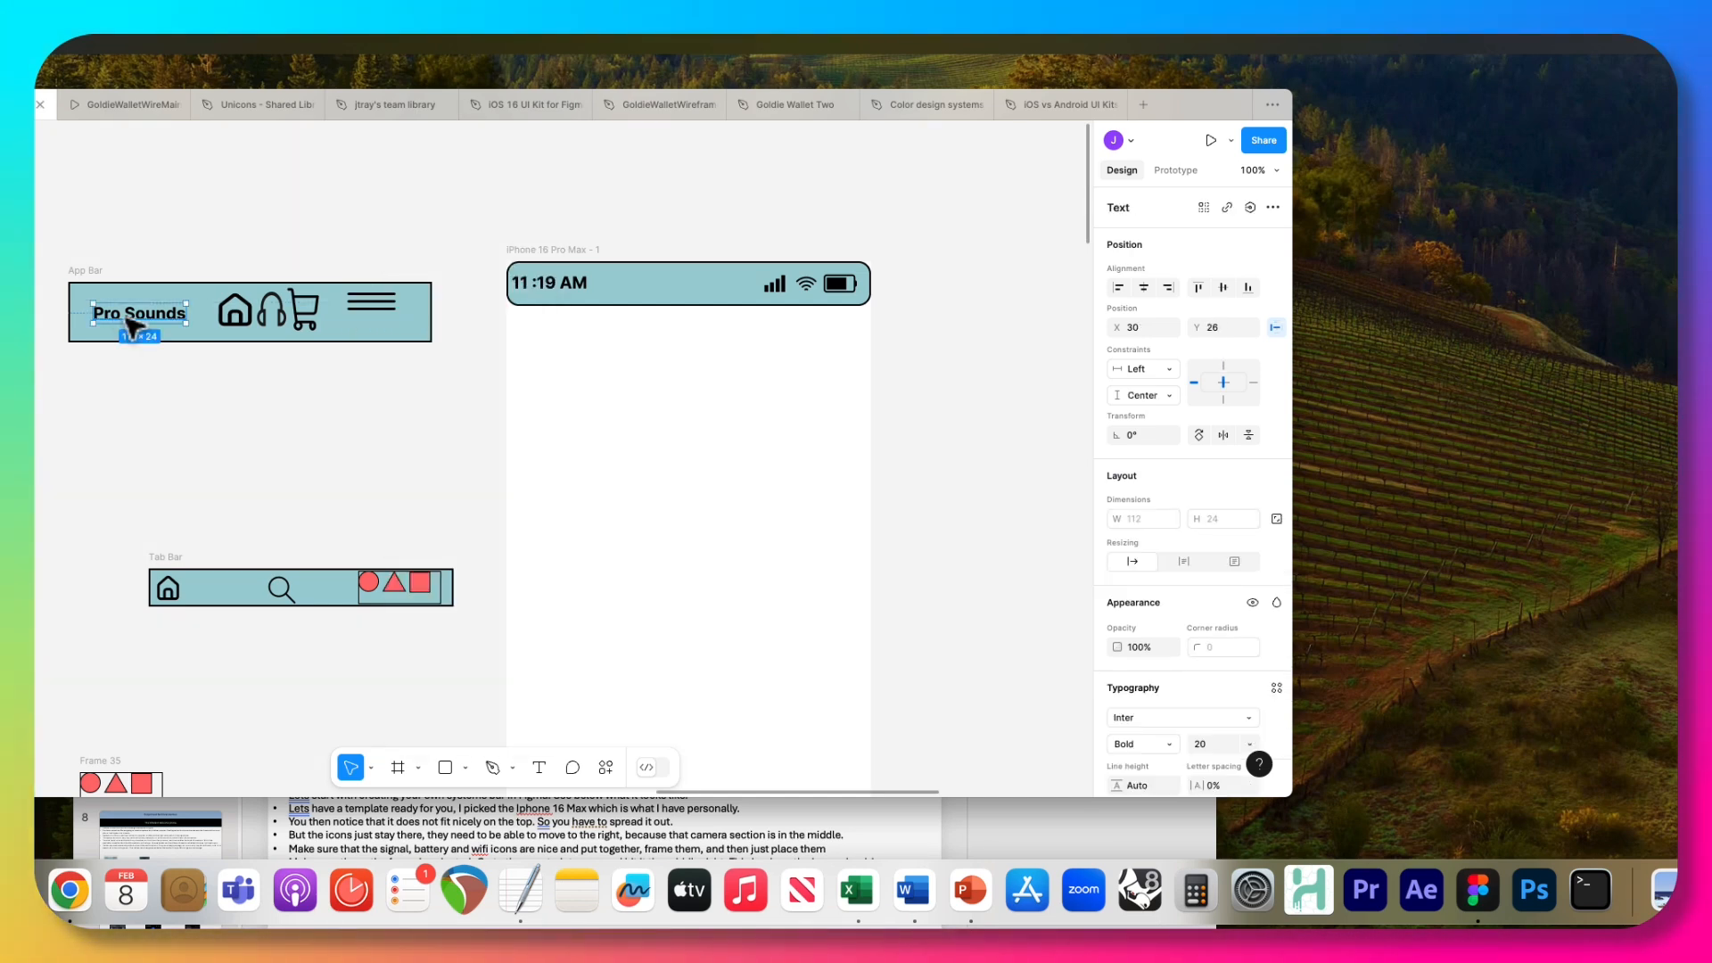
pyautogui.rightClick(128, 325)
pyautogui.click(159, 465)
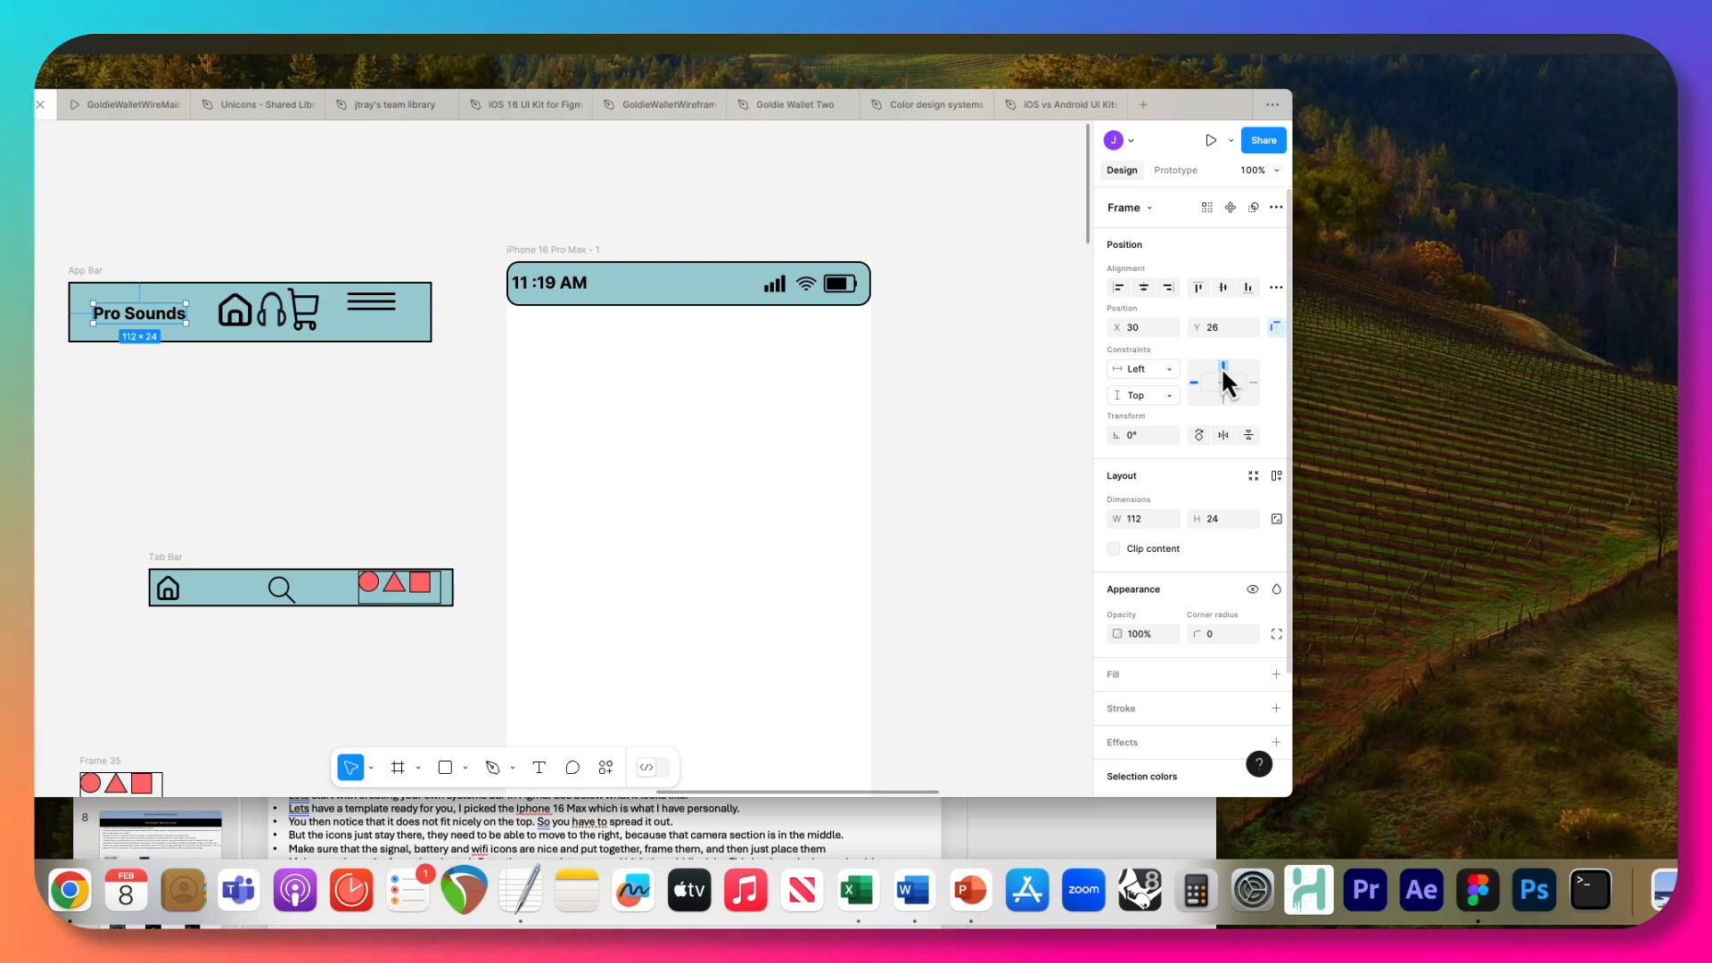
pyautogui.click(1157, 396)
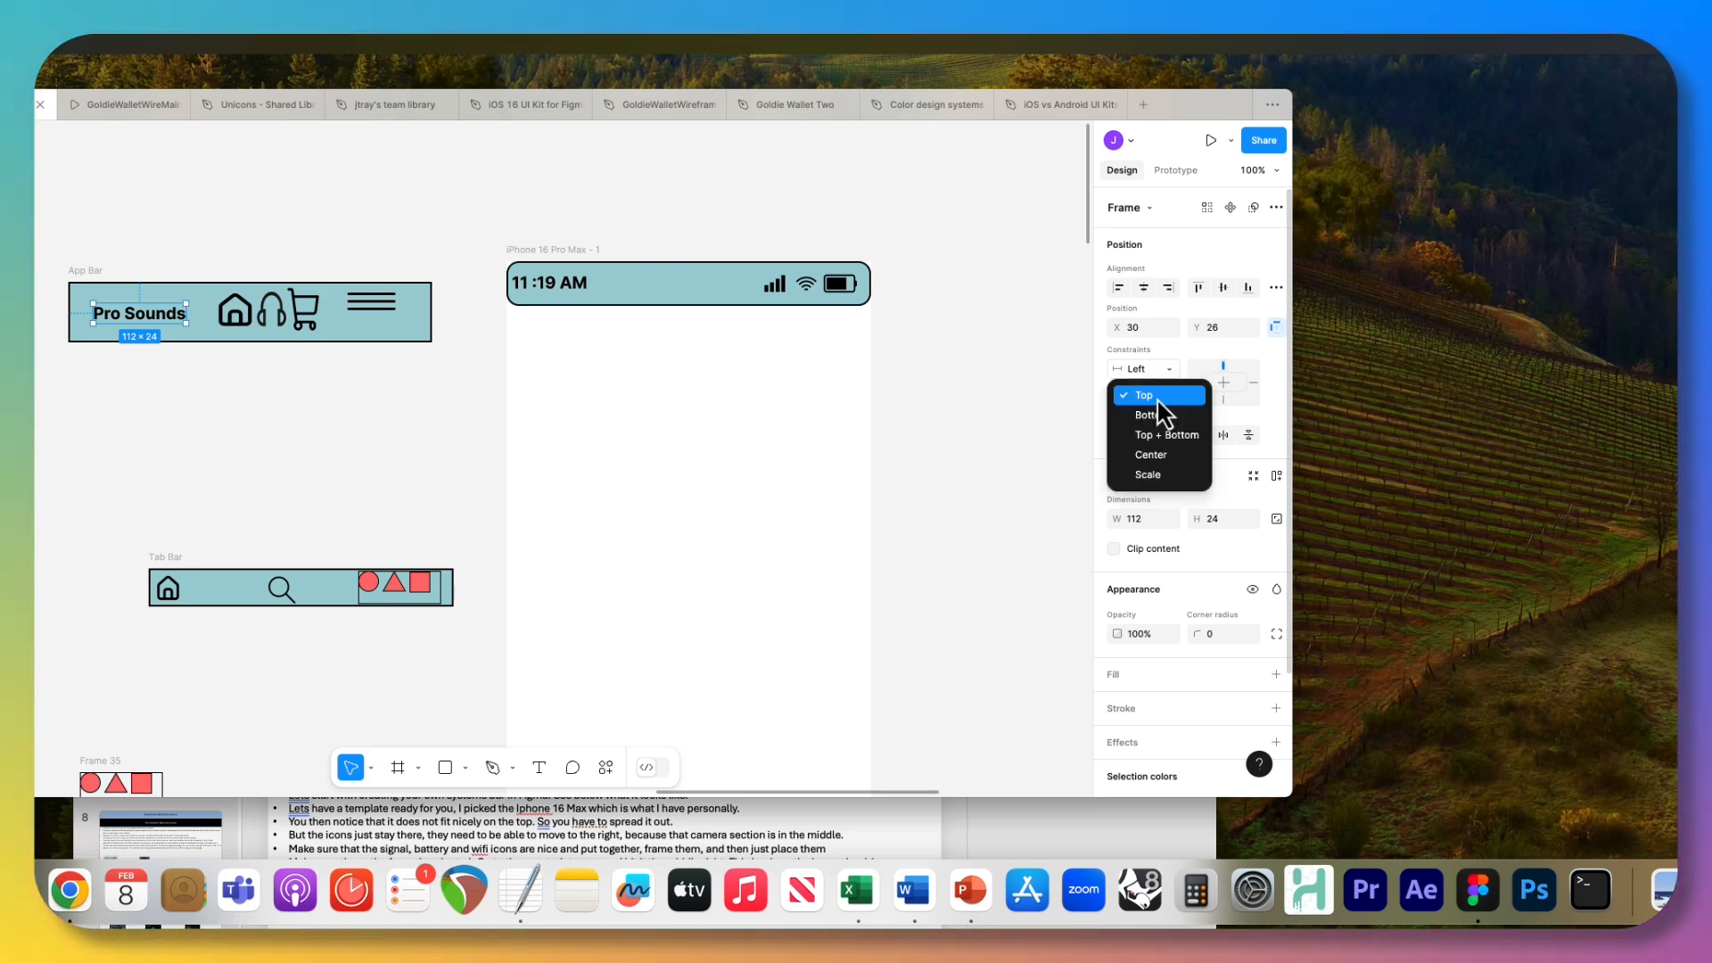
pyautogui.click(1159, 455)
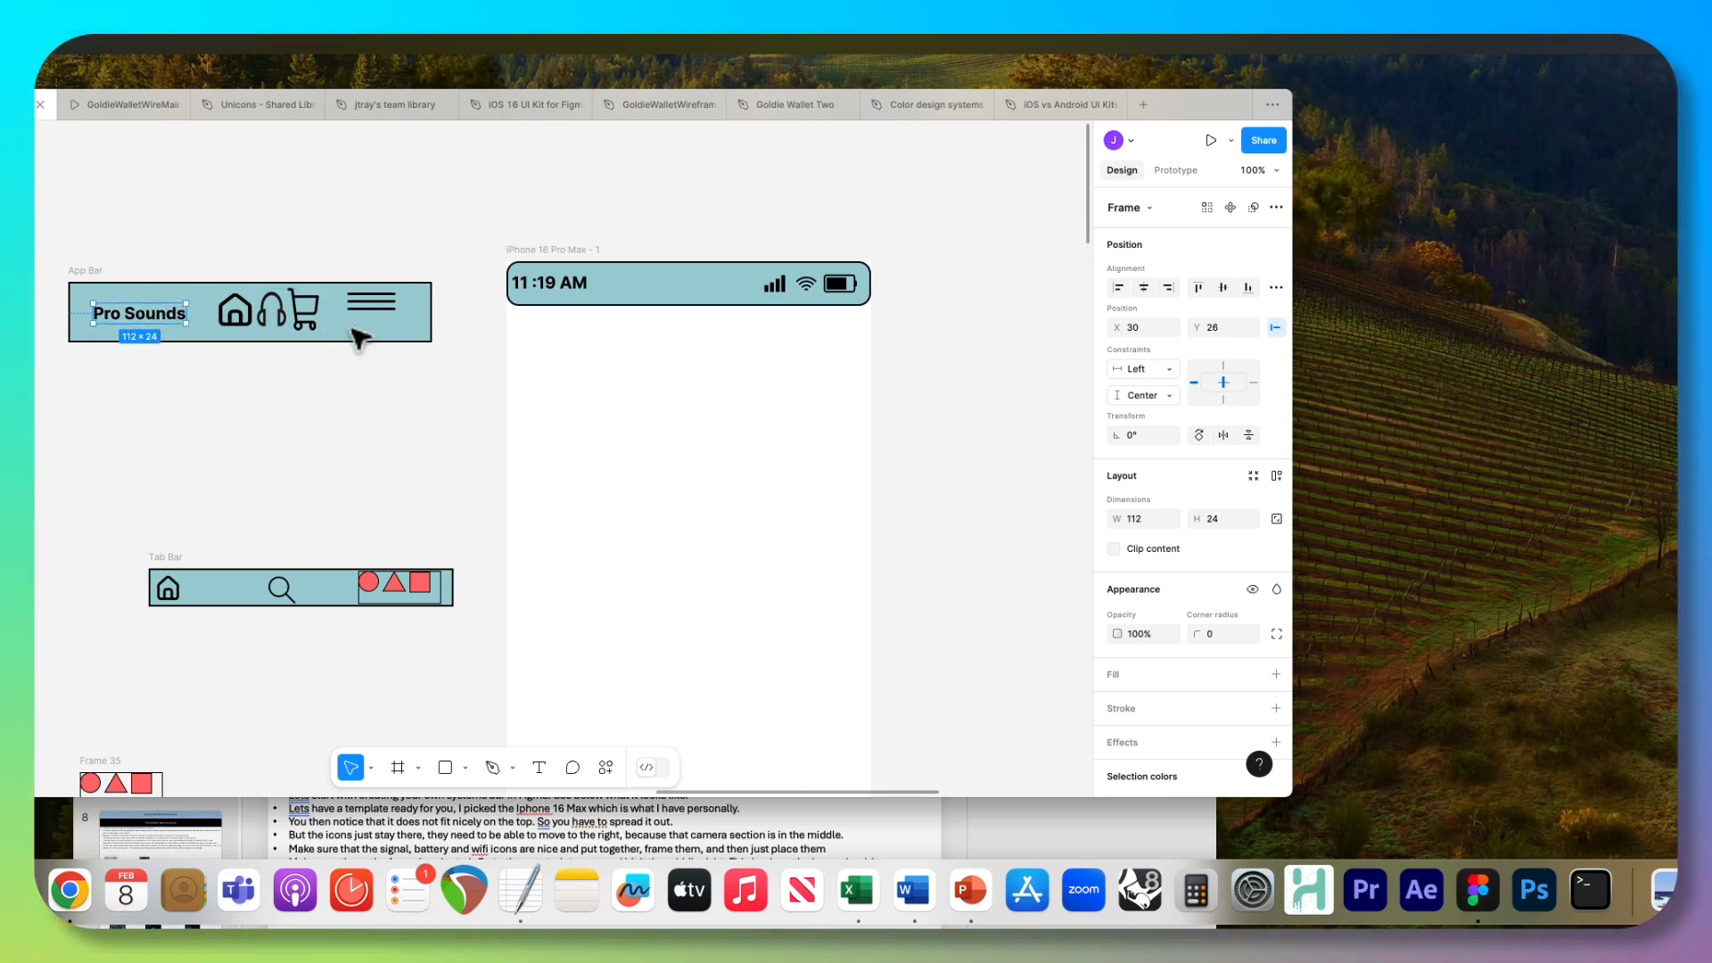
# Resize the App Bar from its corner to about 438 × 74 to test how its contents respond.
pyautogui.click(435, 345)
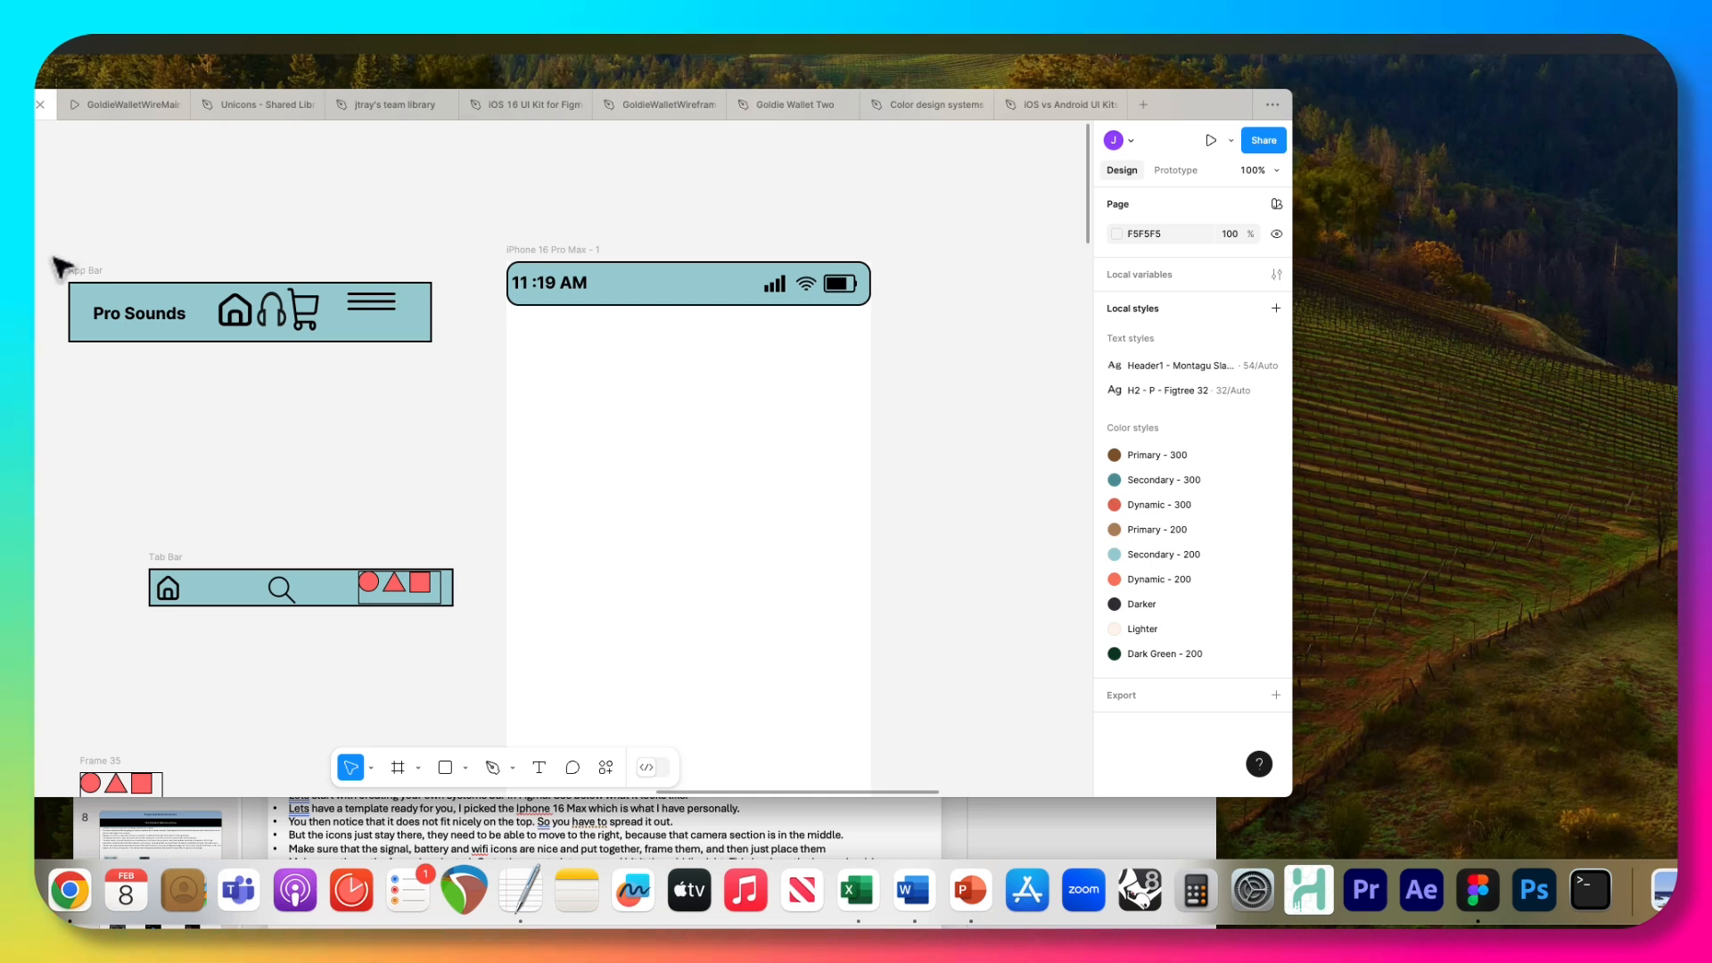
pyautogui.click(82, 280)
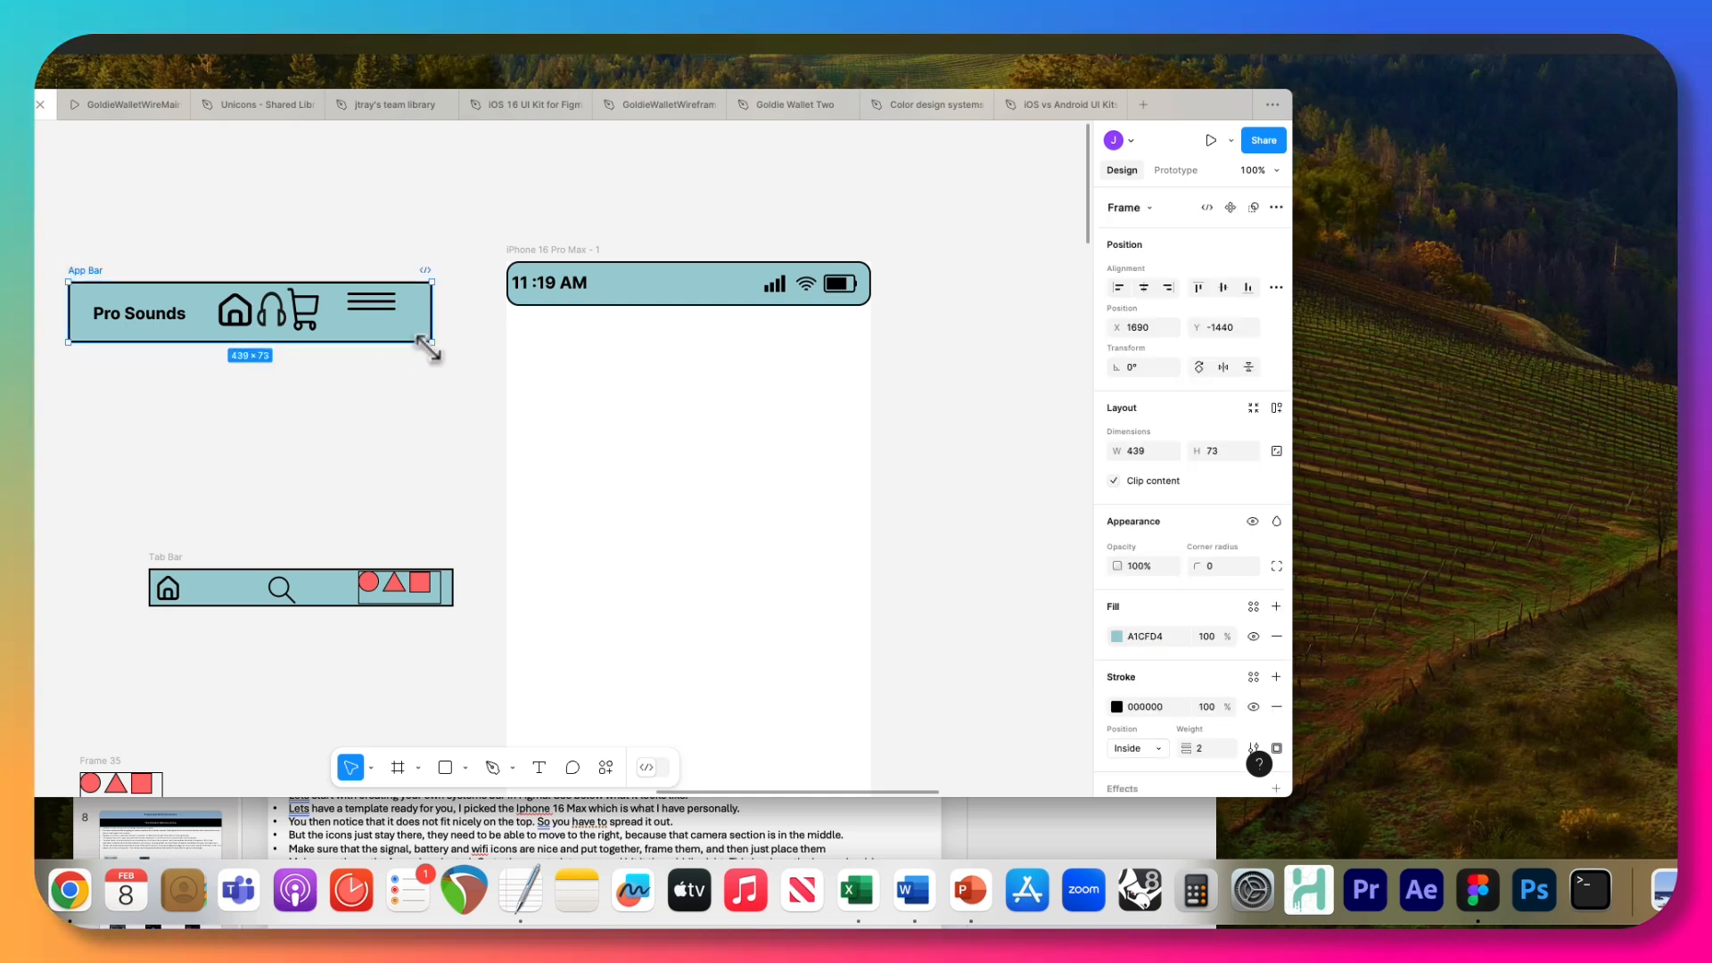
pyautogui.moveTo(430, 346)
pyautogui.mouseDown()
pyautogui.moveTo(439, 407)
pyautogui.moveTo(432, 346)
pyautogui.mouseUp()
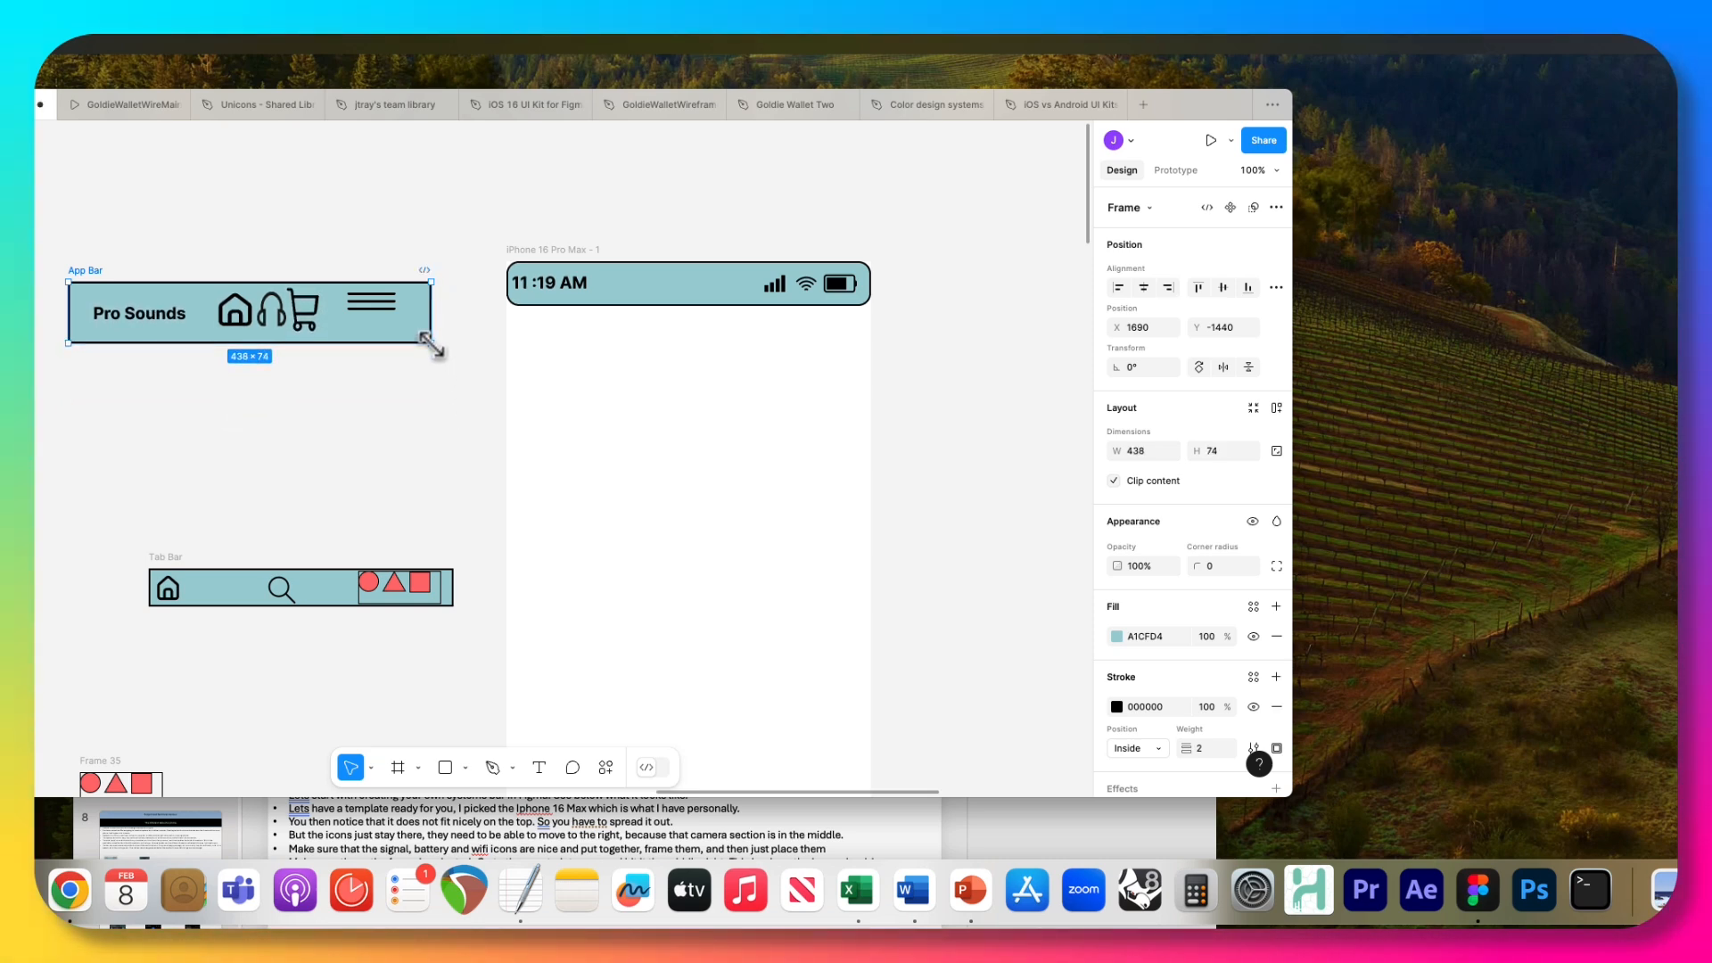
# Set both the horizontal and vertical constraints of the App Bar's home, headphones and cart icon frame to Center.
pyautogui.click(242, 319)
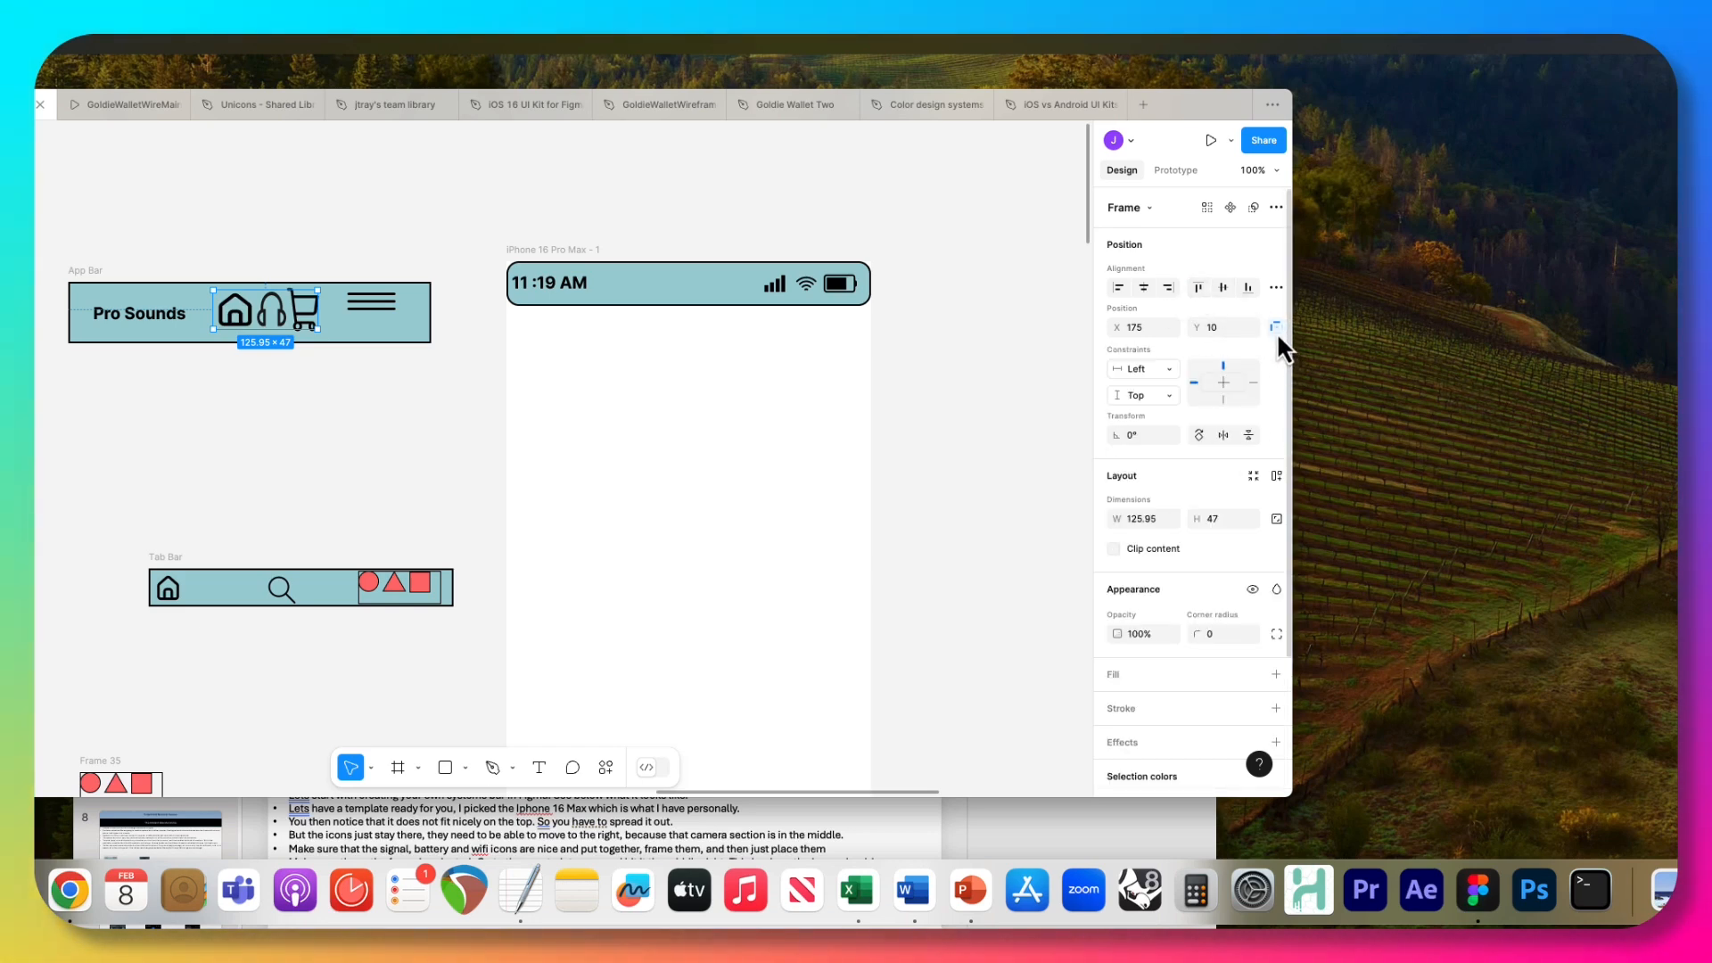
pyautogui.click(1172, 370)
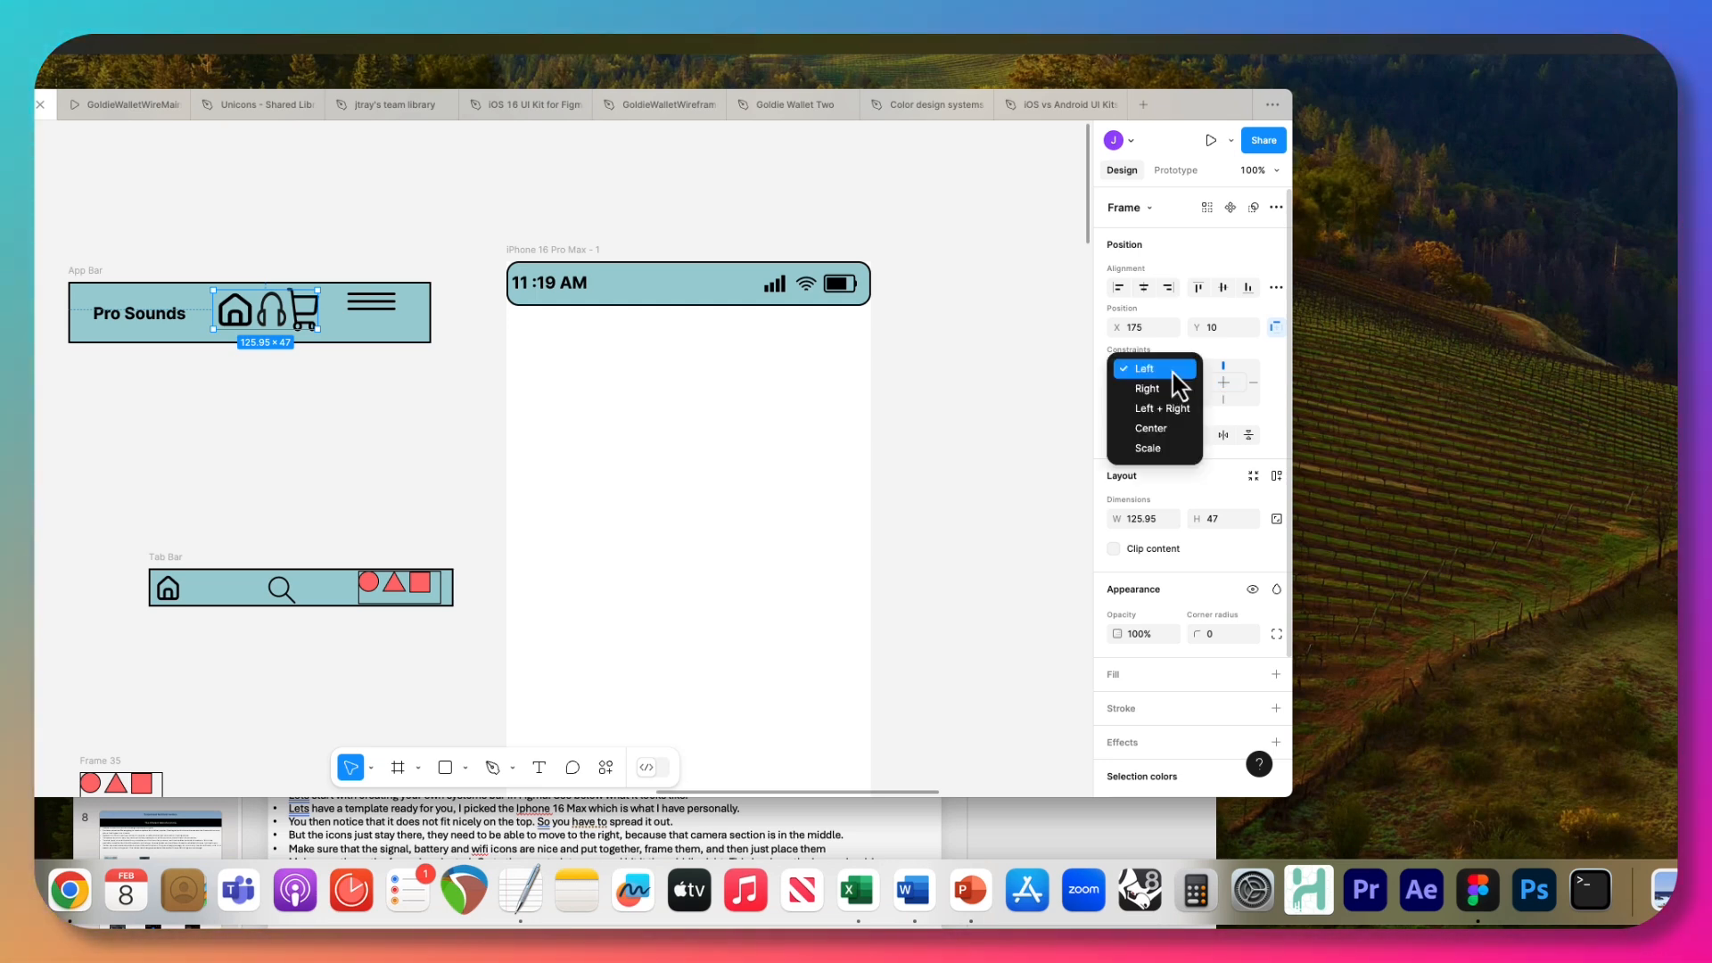
pyautogui.click(1168, 429)
pyautogui.click(1169, 396)
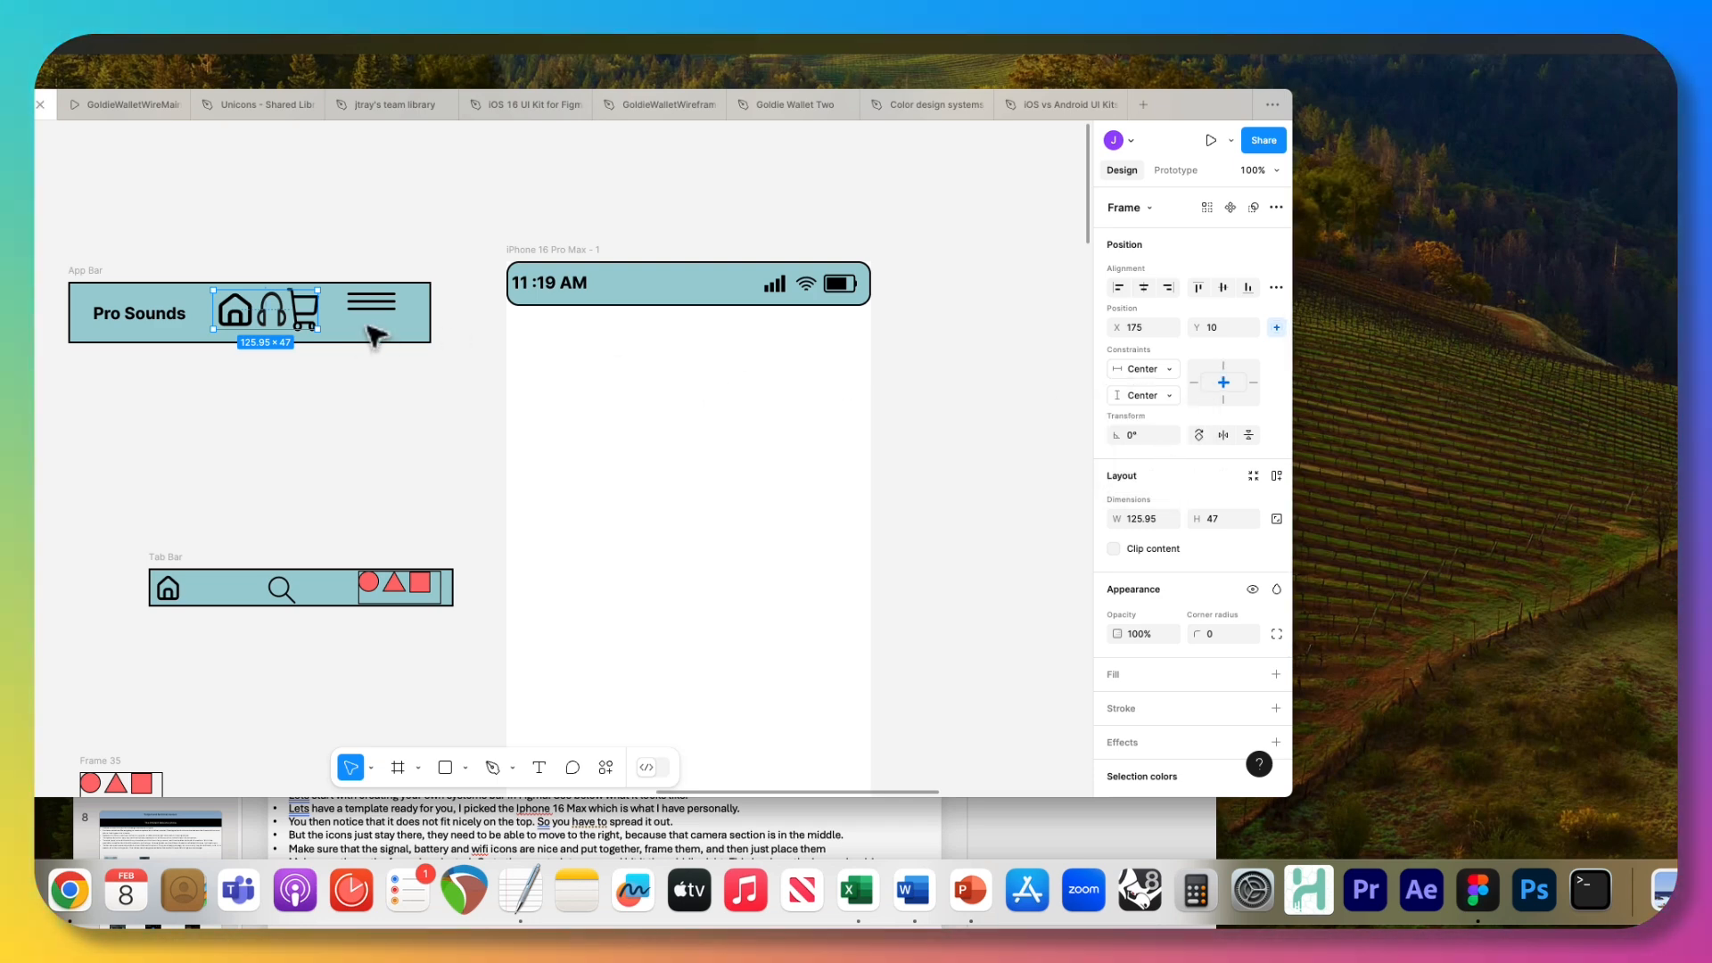
# Constrain the hamburger menu frame in the App Bar to Right horizontally and Center vertically.
pyautogui.press('Tab')
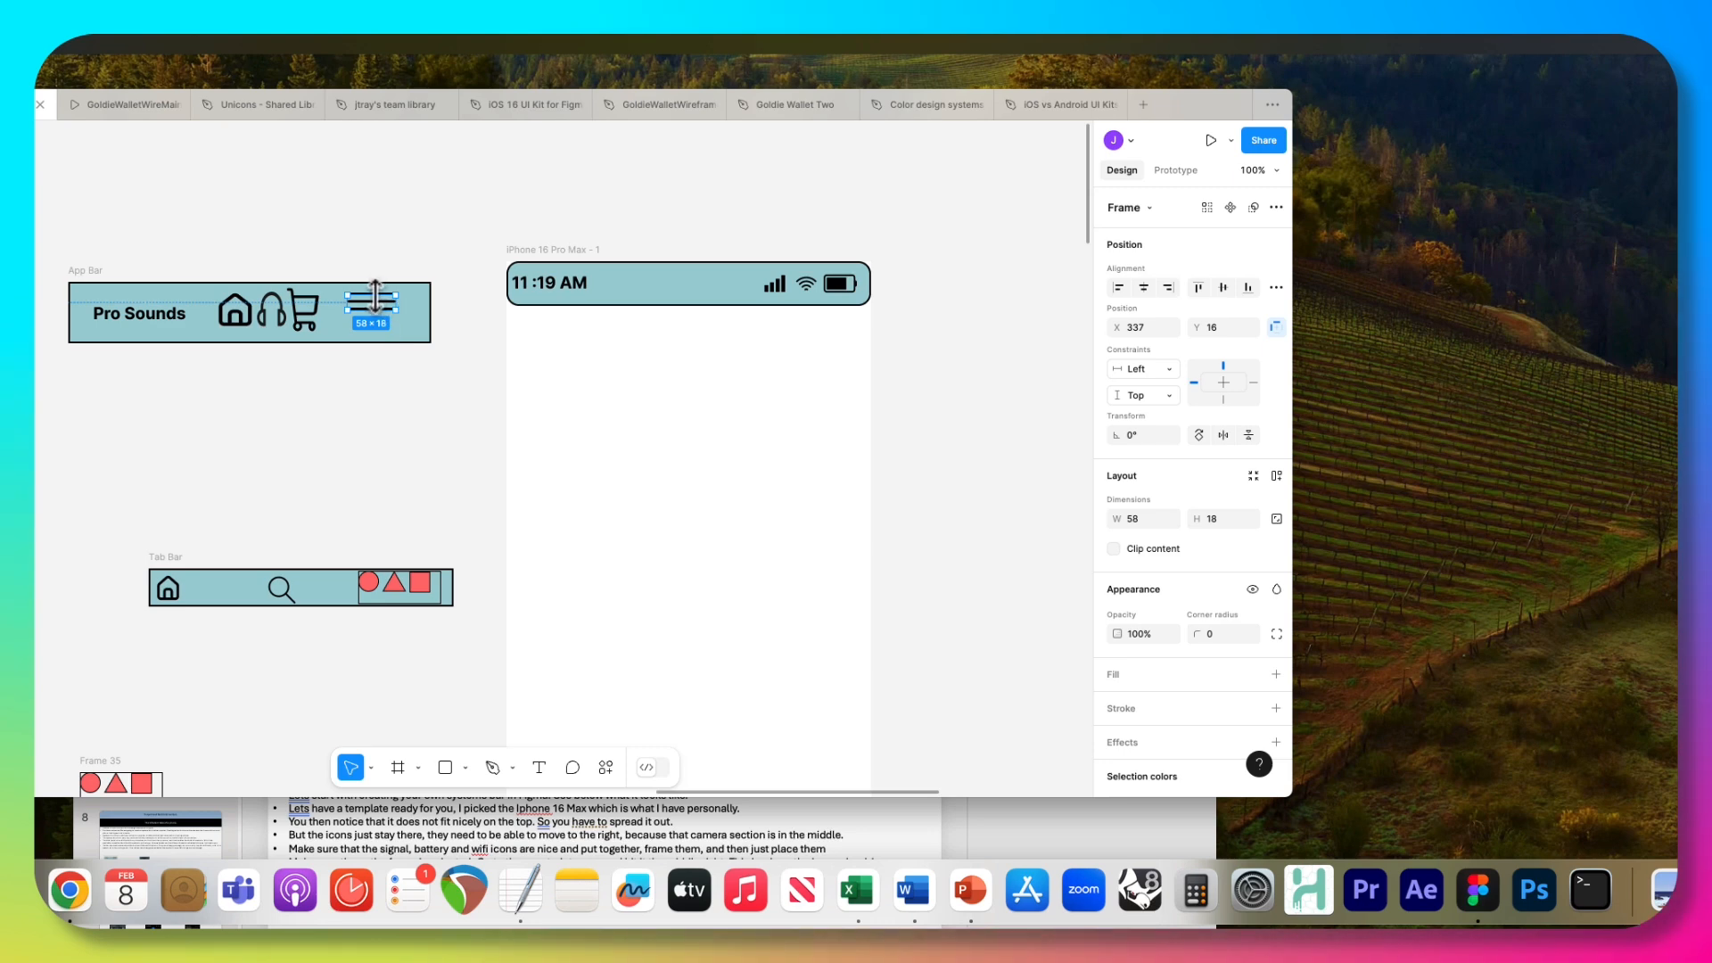
pyautogui.click(1168, 372)
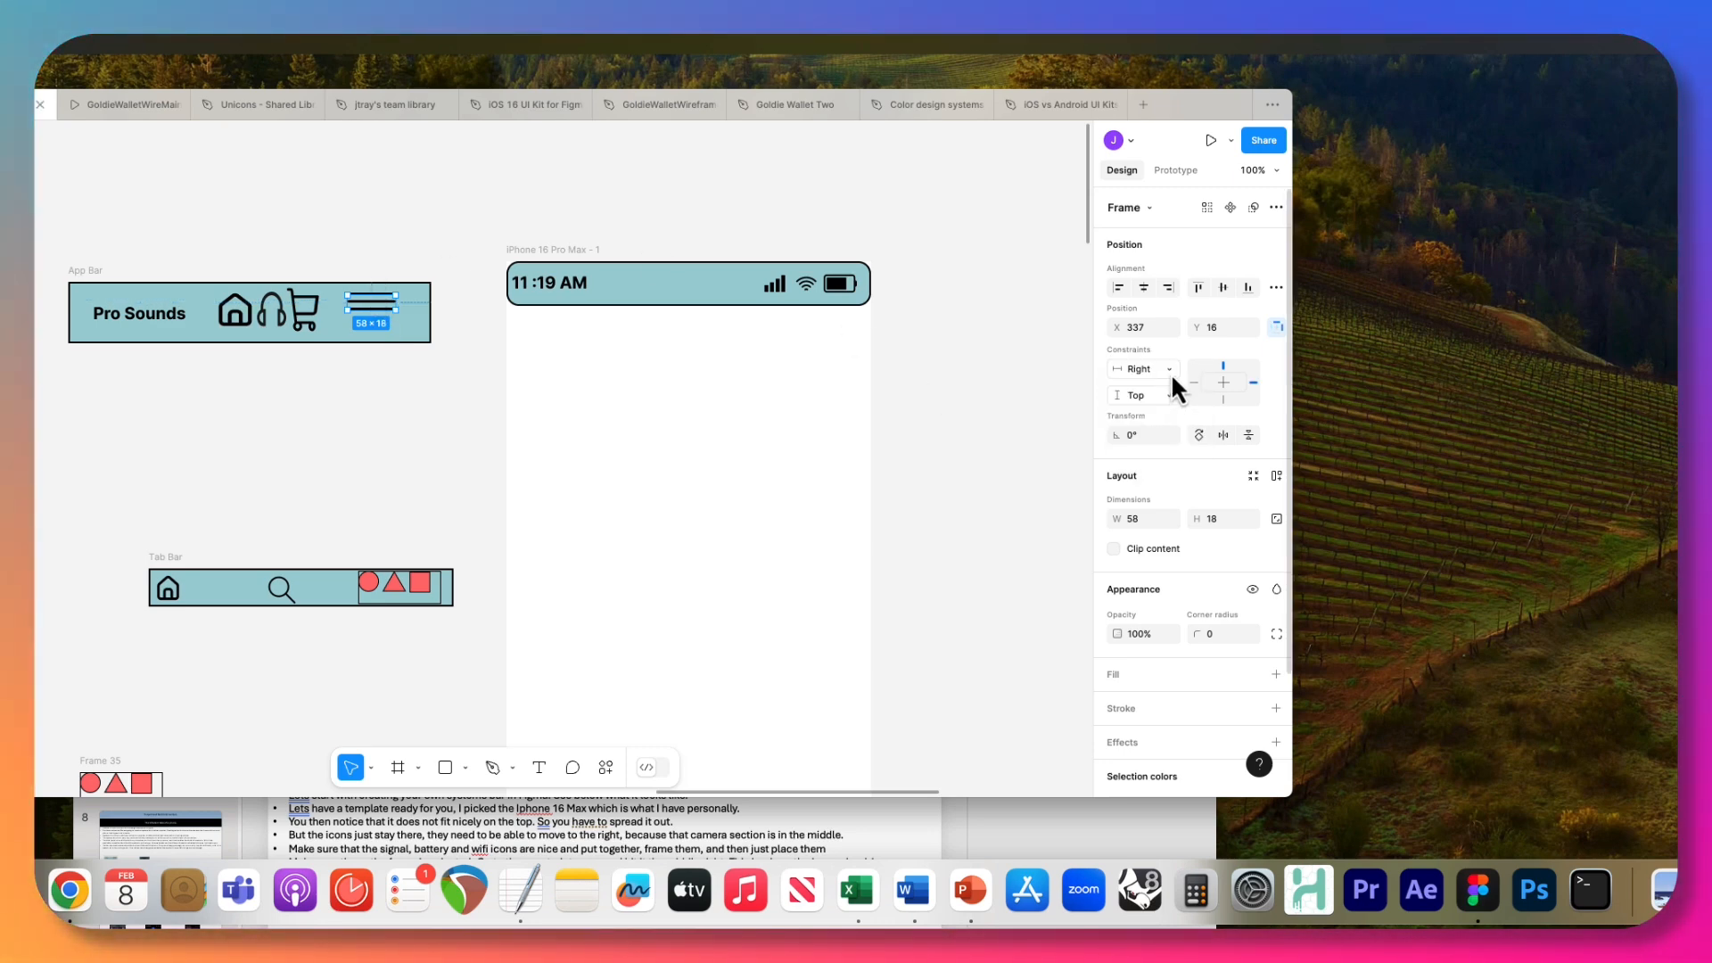
pyautogui.click(1169, 395)
pyautogui.click(1162, 456)
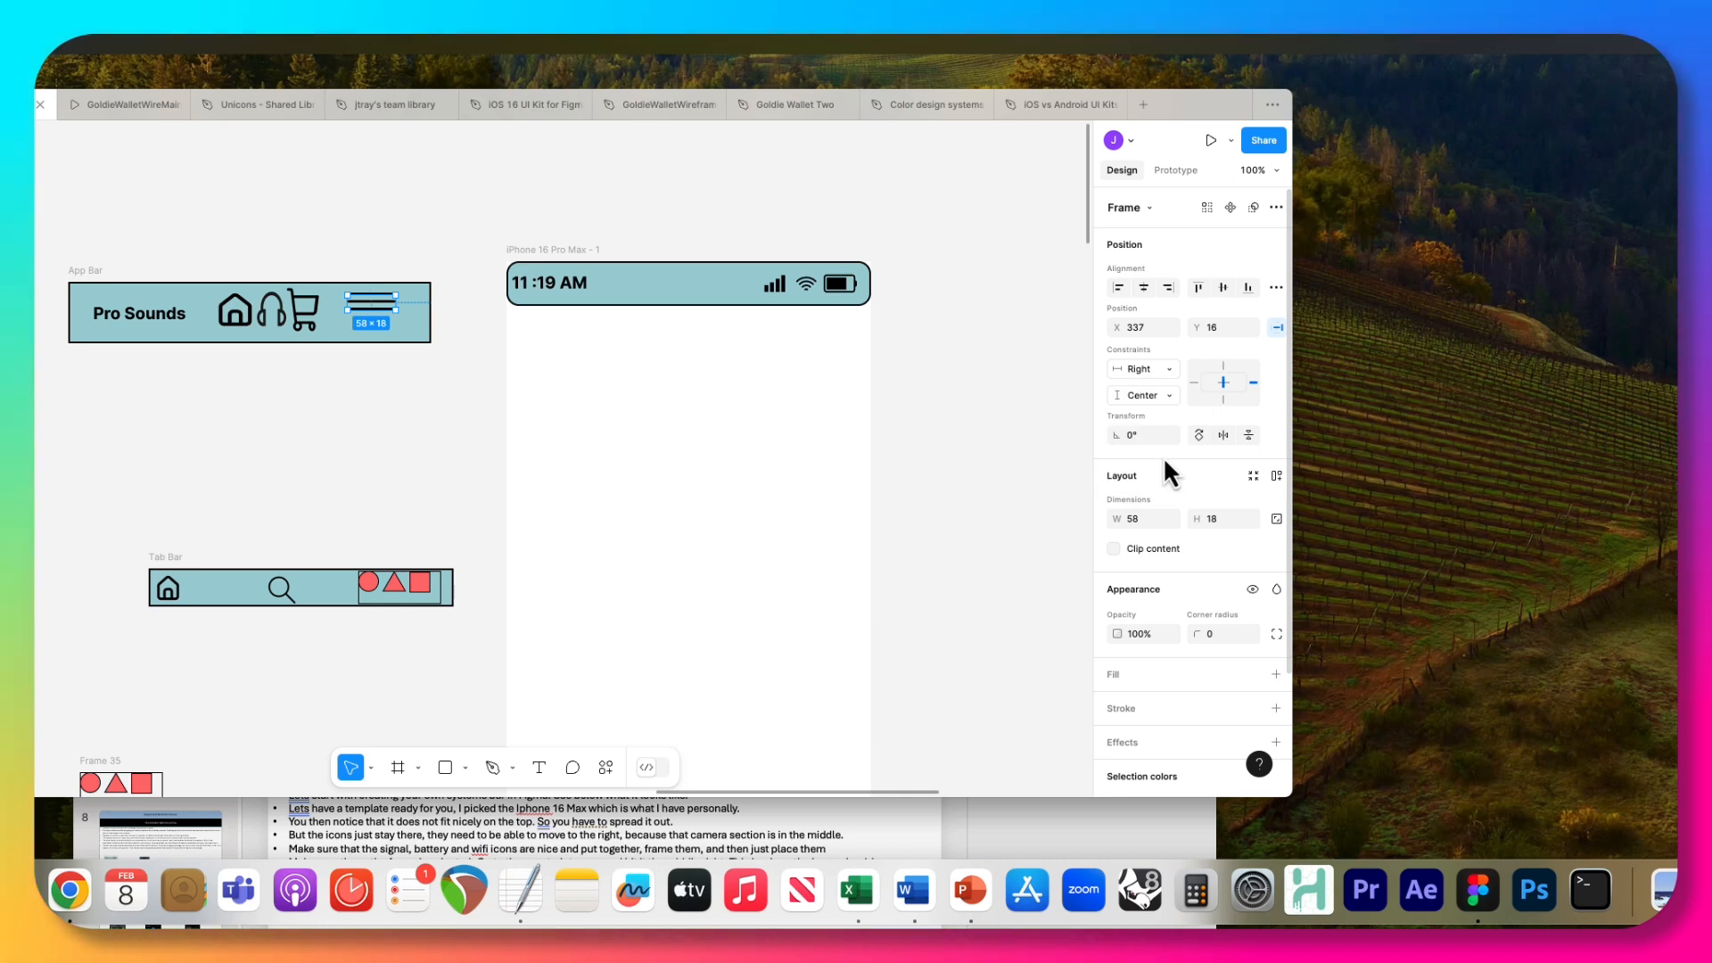
pyautogui.click(390, 393)
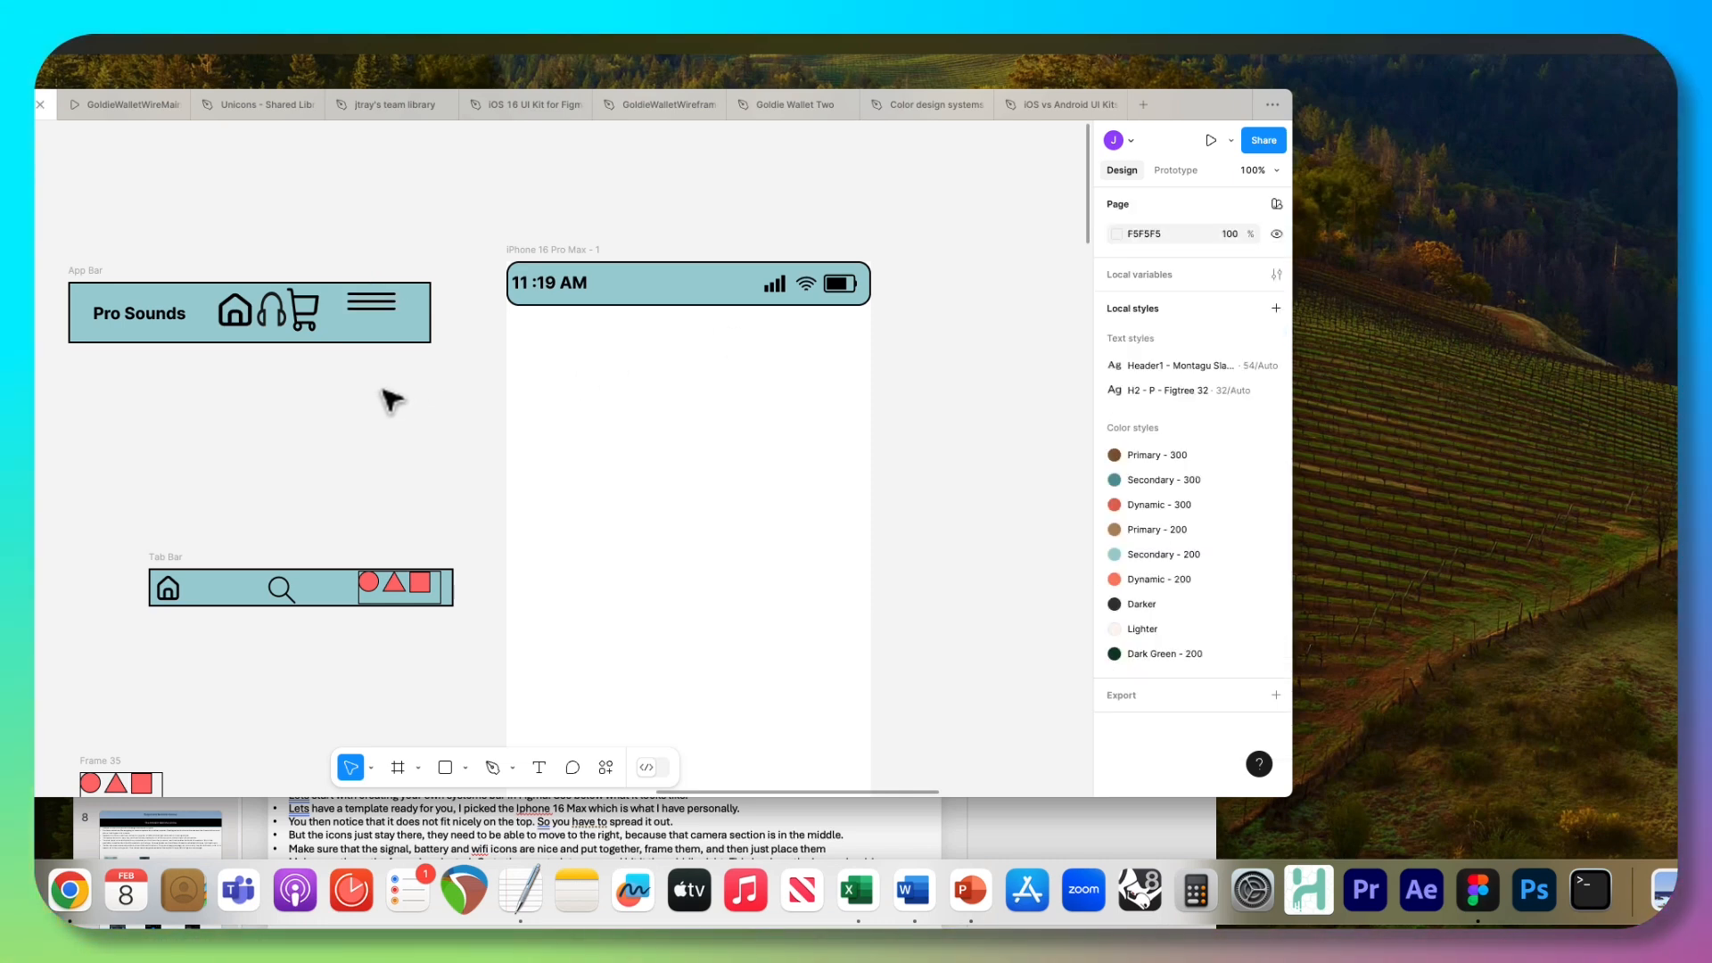
# Reposition the hamburger menu frame to about X 350, Y 24 in the App Bar, and check the Pro Sounds frame's constraints.
pyautogui.click(376, 310)
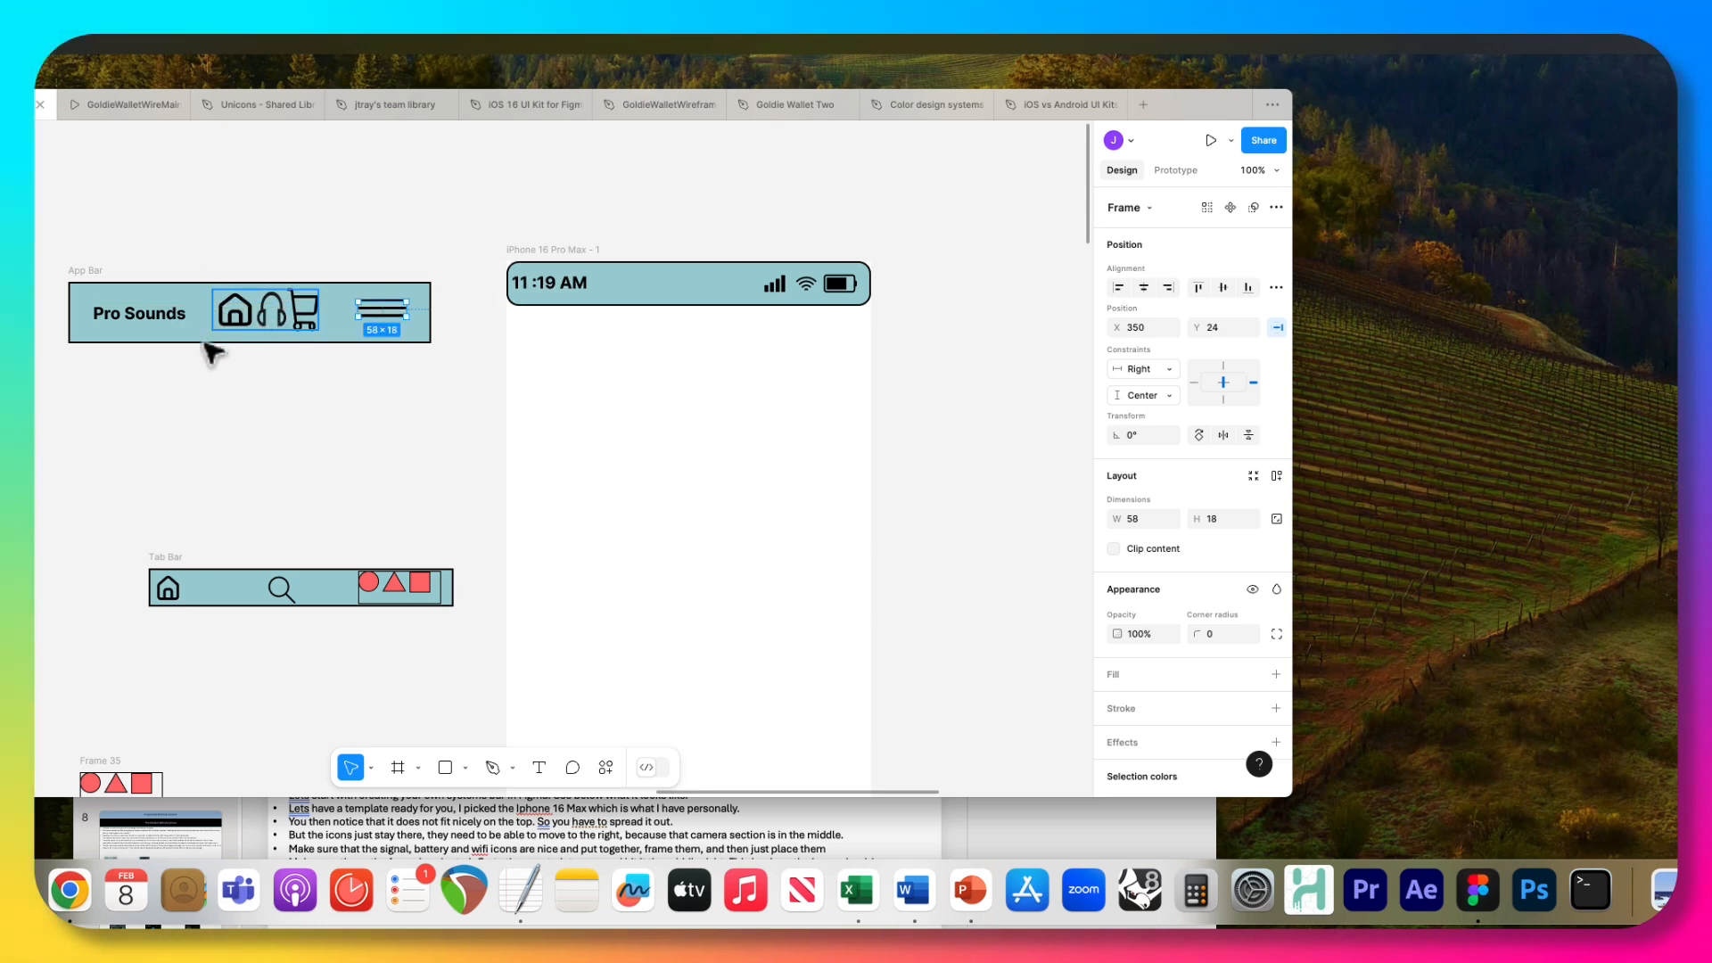
pyautogui.press('Escape')
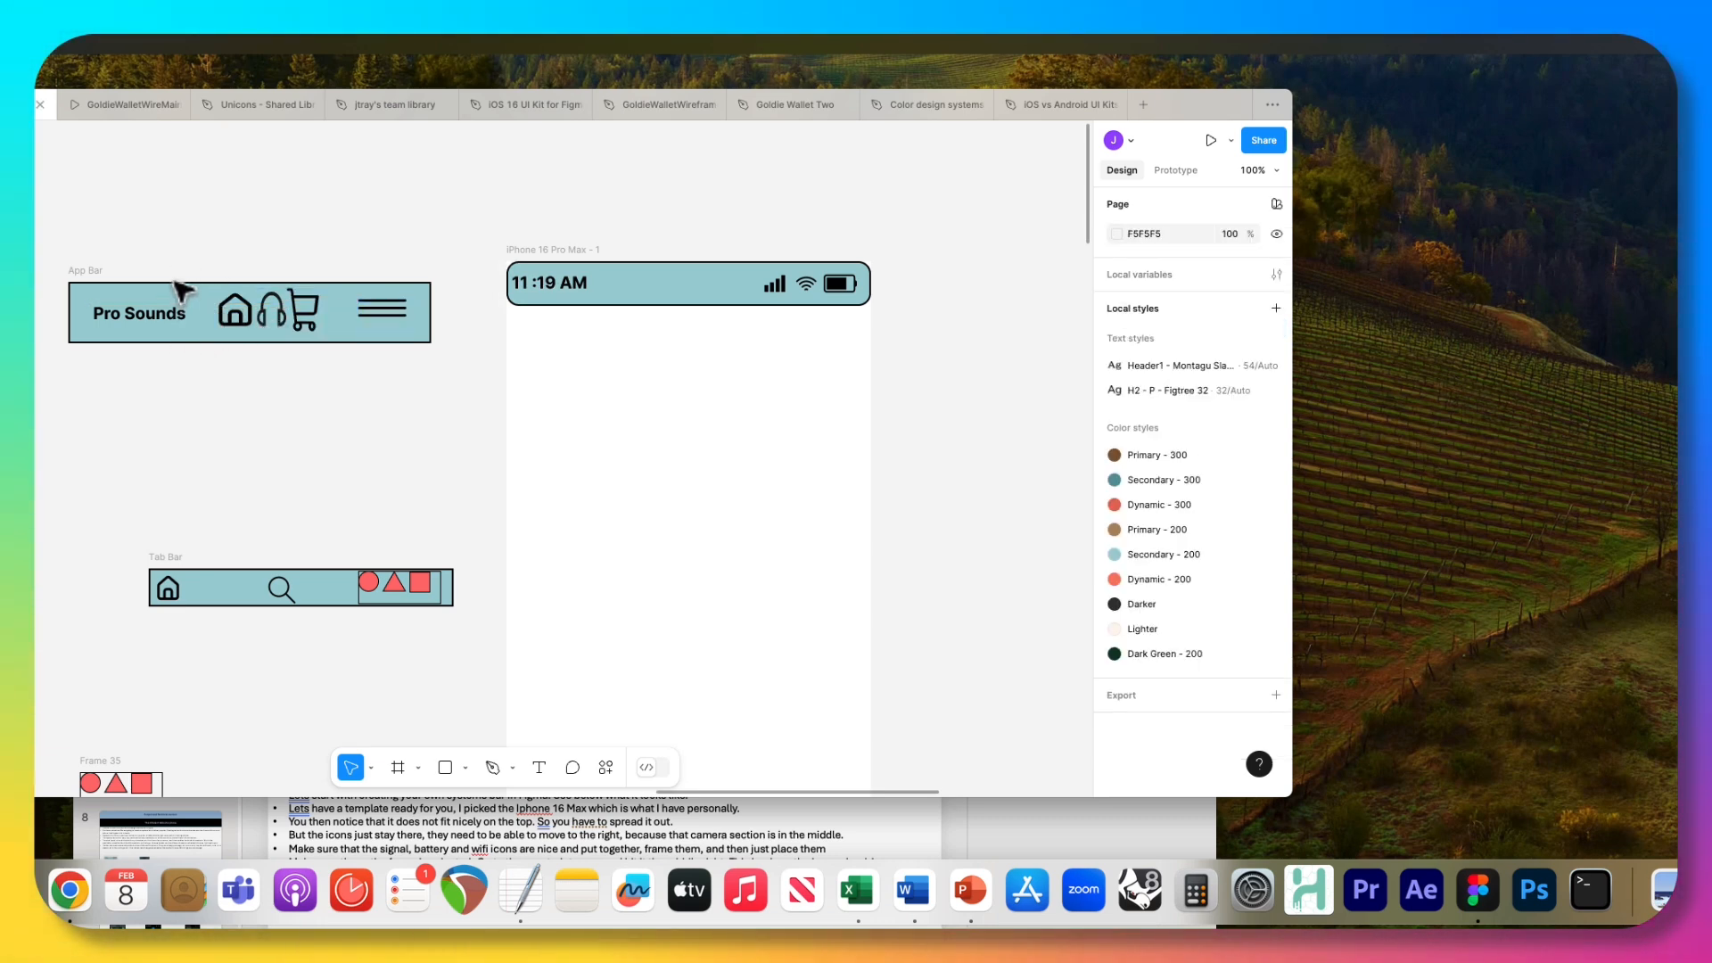
pyautogui.click(179, 327)
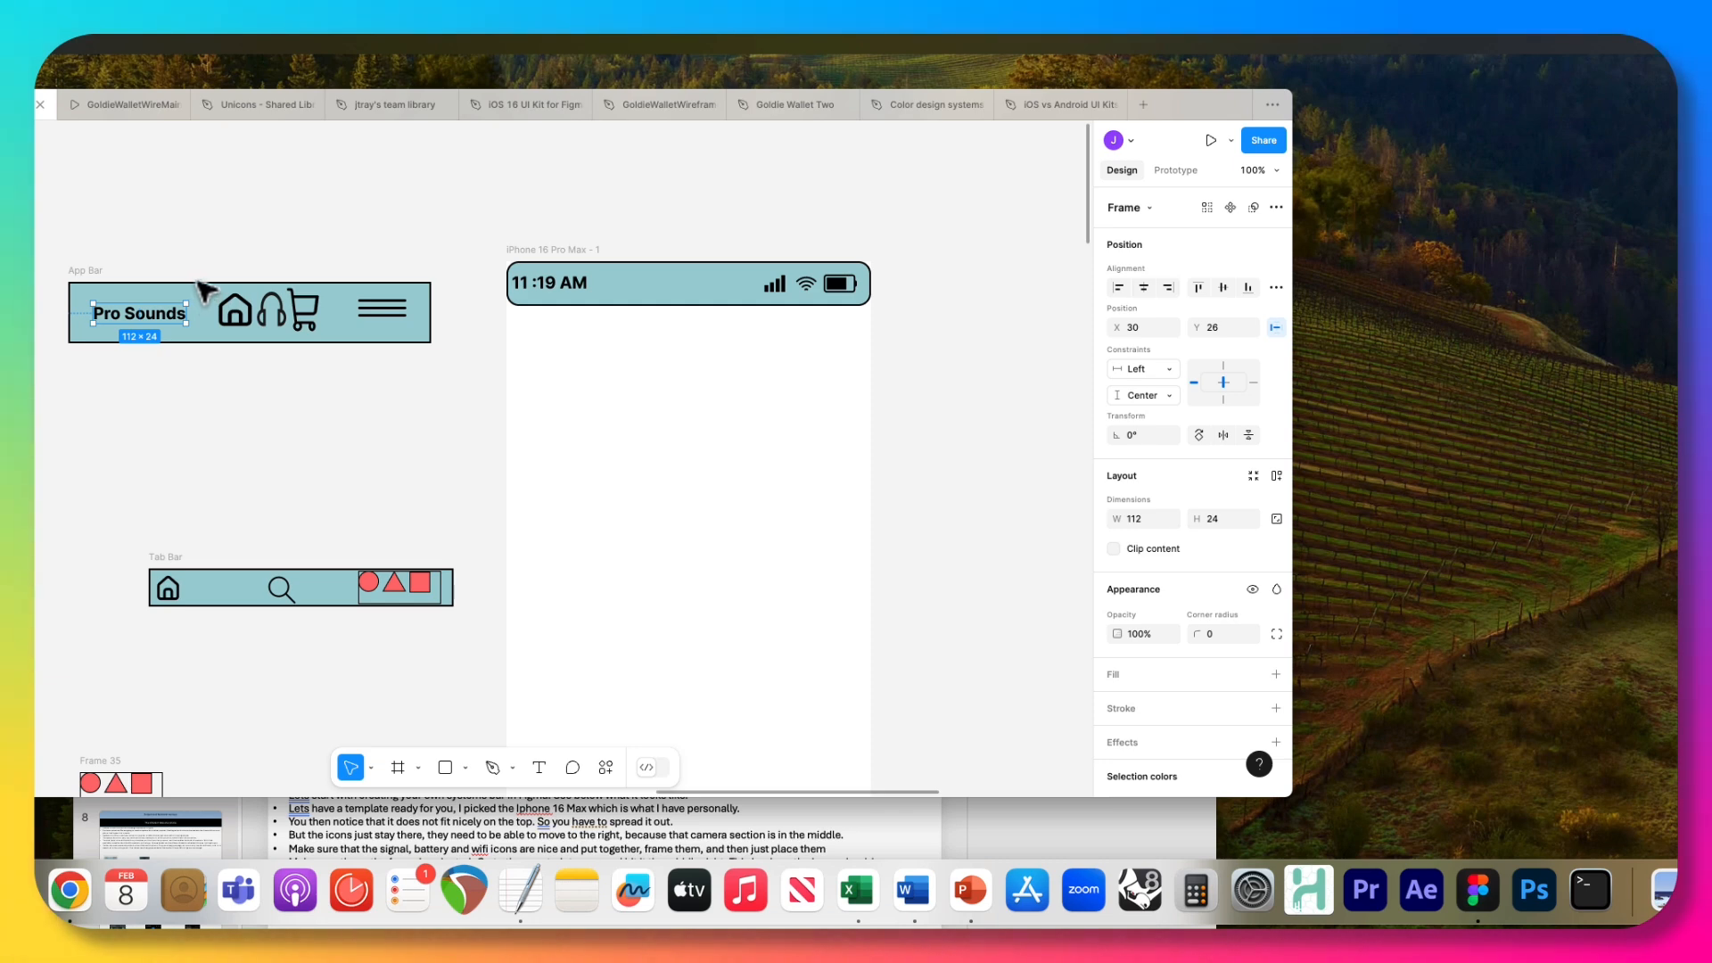
pyautogui.click(441, 370)
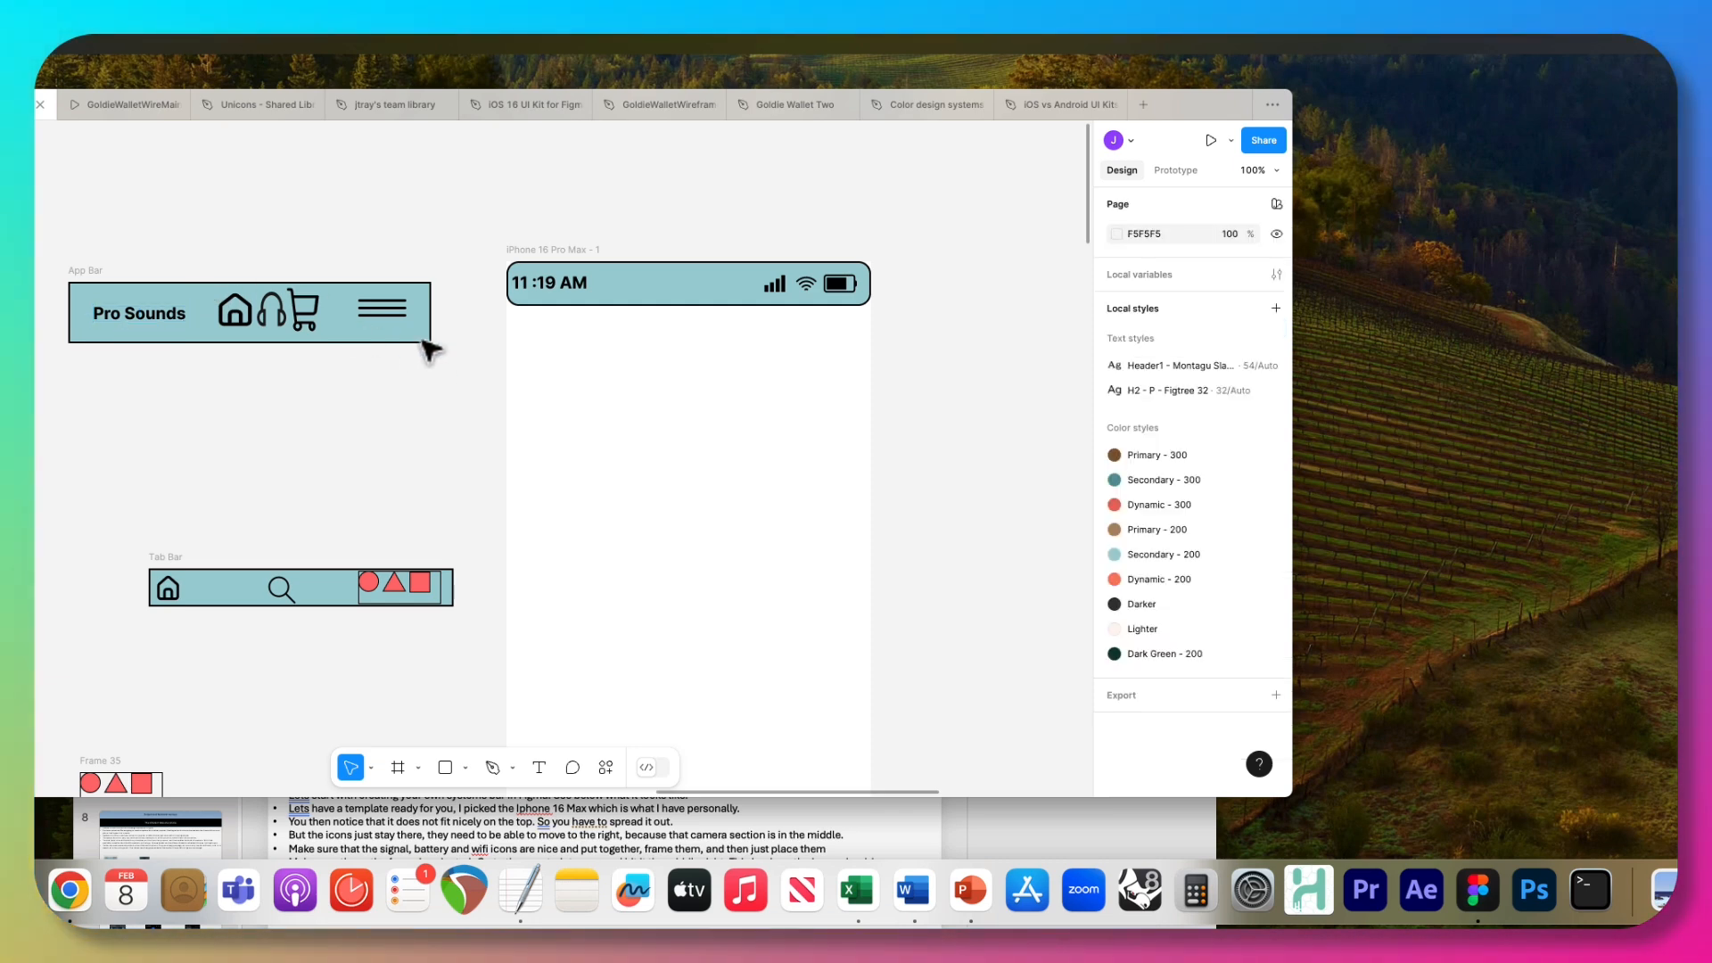
# Resize the App Bar to about 450 × 72 and place it in the iPhone frame directly below the System Bar.
pyautogui.click(77, 270)
pyautogui.moveTo(429, 342)
pyautogui.mouseDown()
pyautogui.moveTo(466, 429)
pyautogui.moveTo(440, 341)
pyautogui.mouseUp()
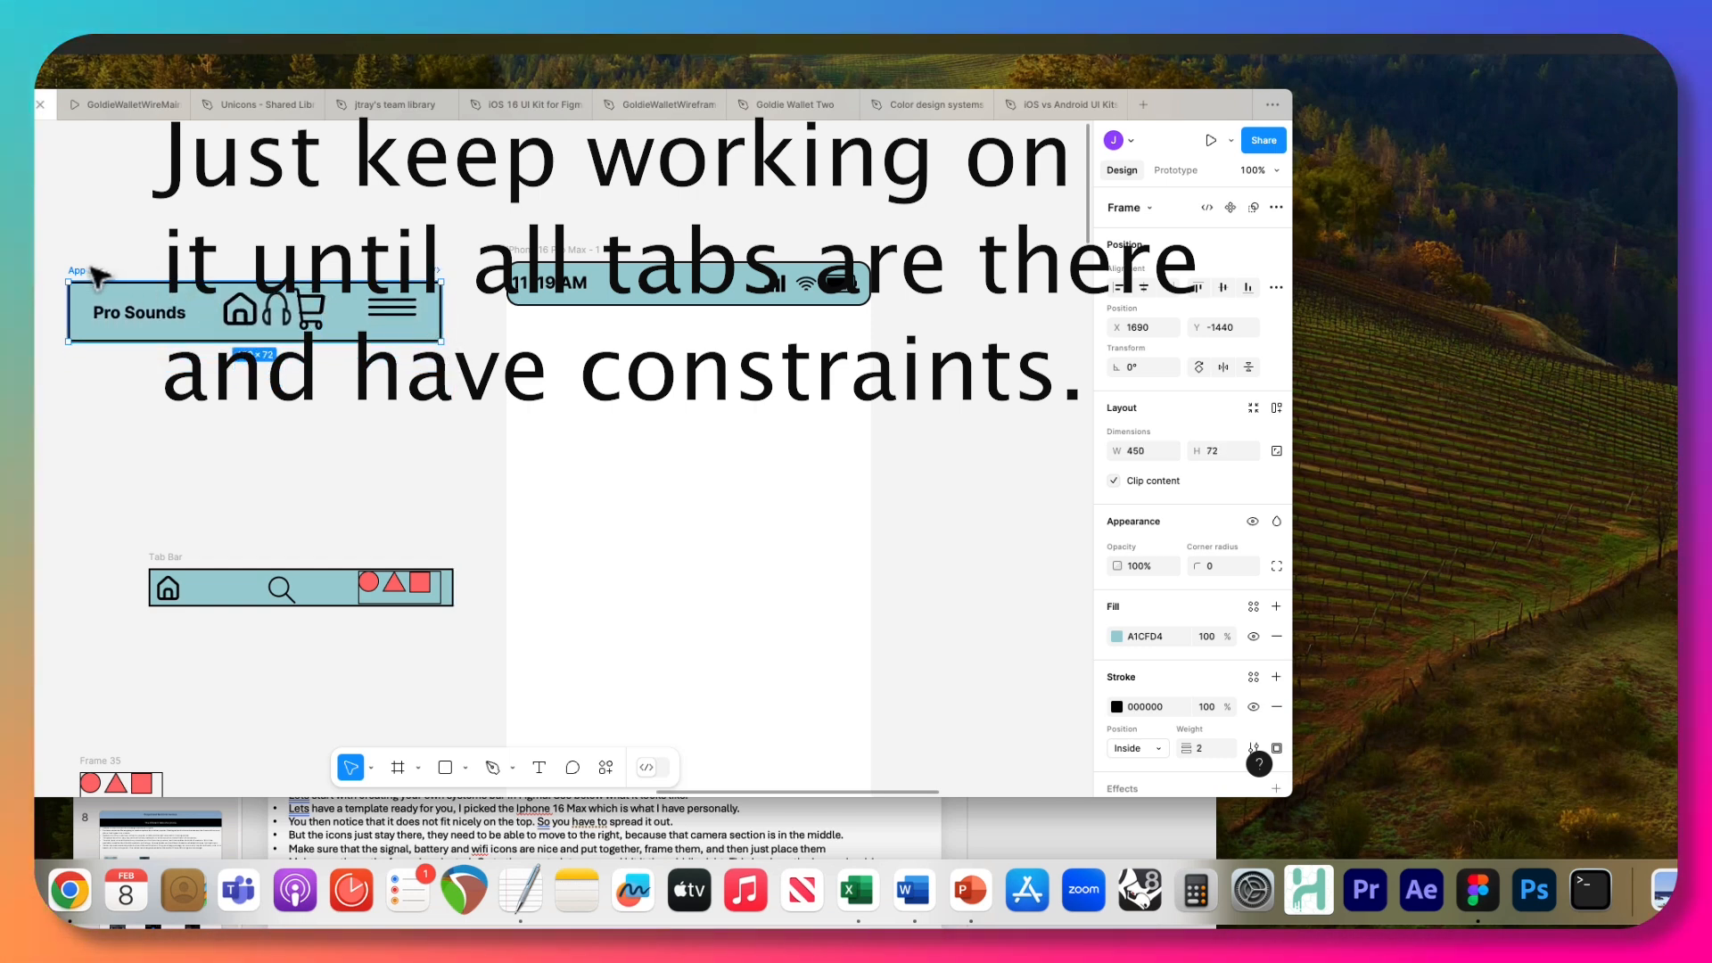
pyautogui.moveTo(93, 269); pyautogui.dragTo(535, 312)
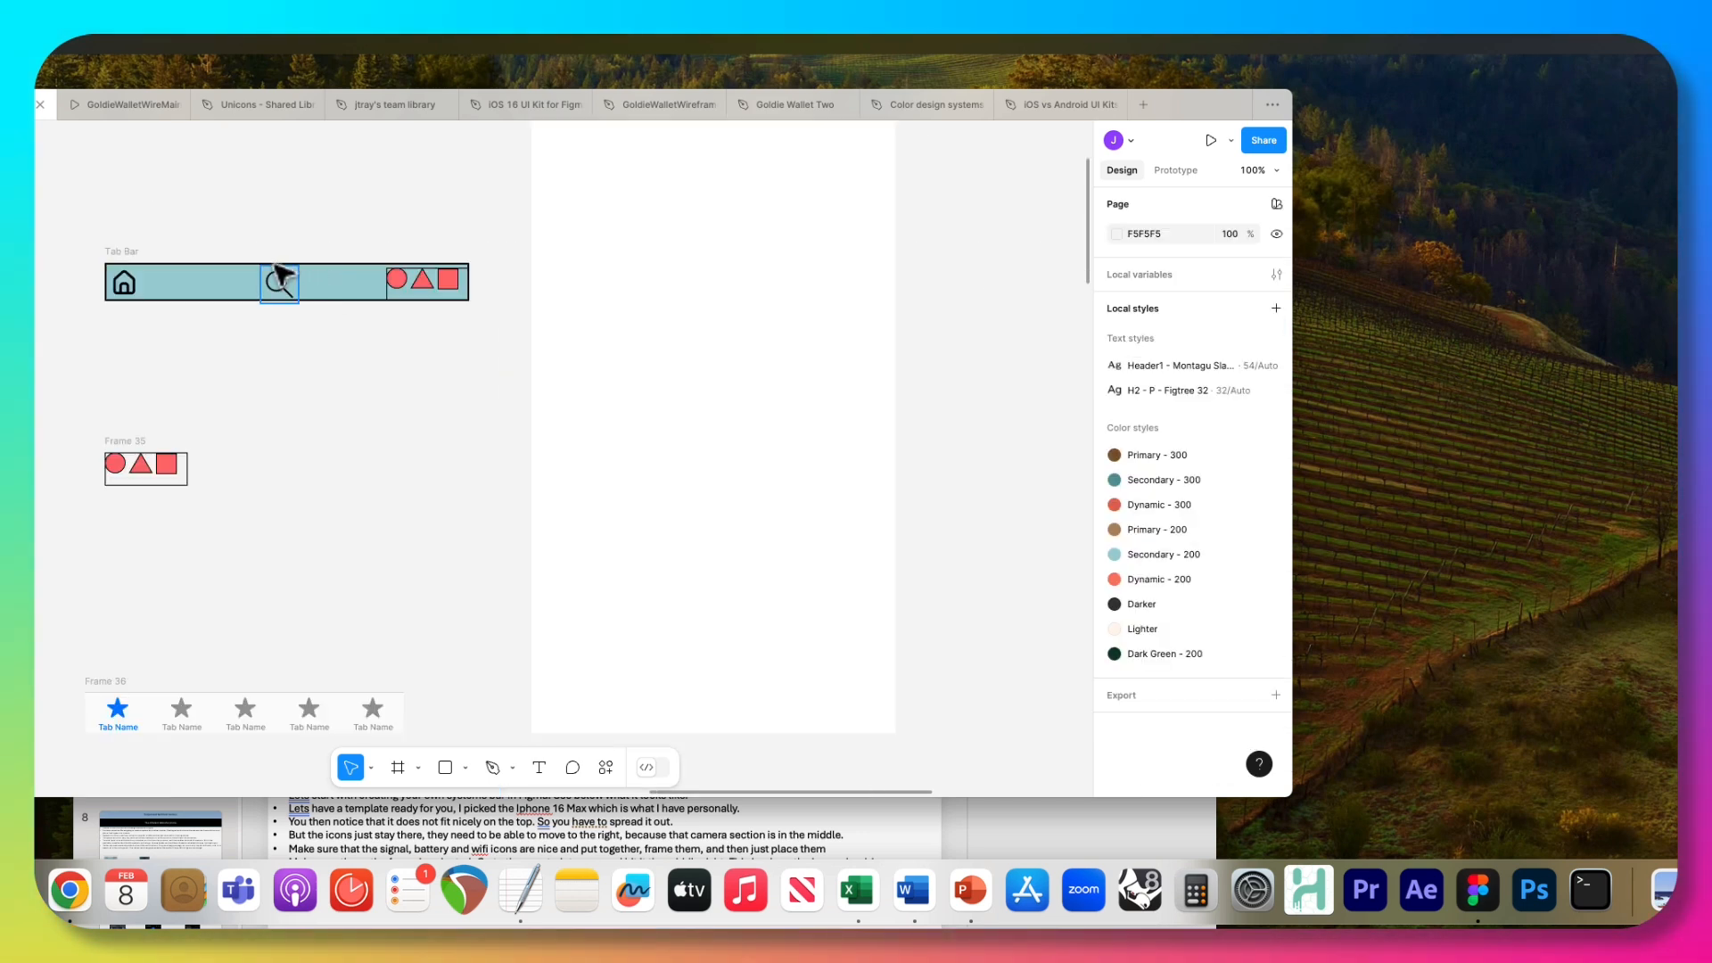
# Place the Tab Bar at the bottom of the iPhone 16 Pro Max frame and resize it to about 434 × 40.
pyautogui.click(138, 253)
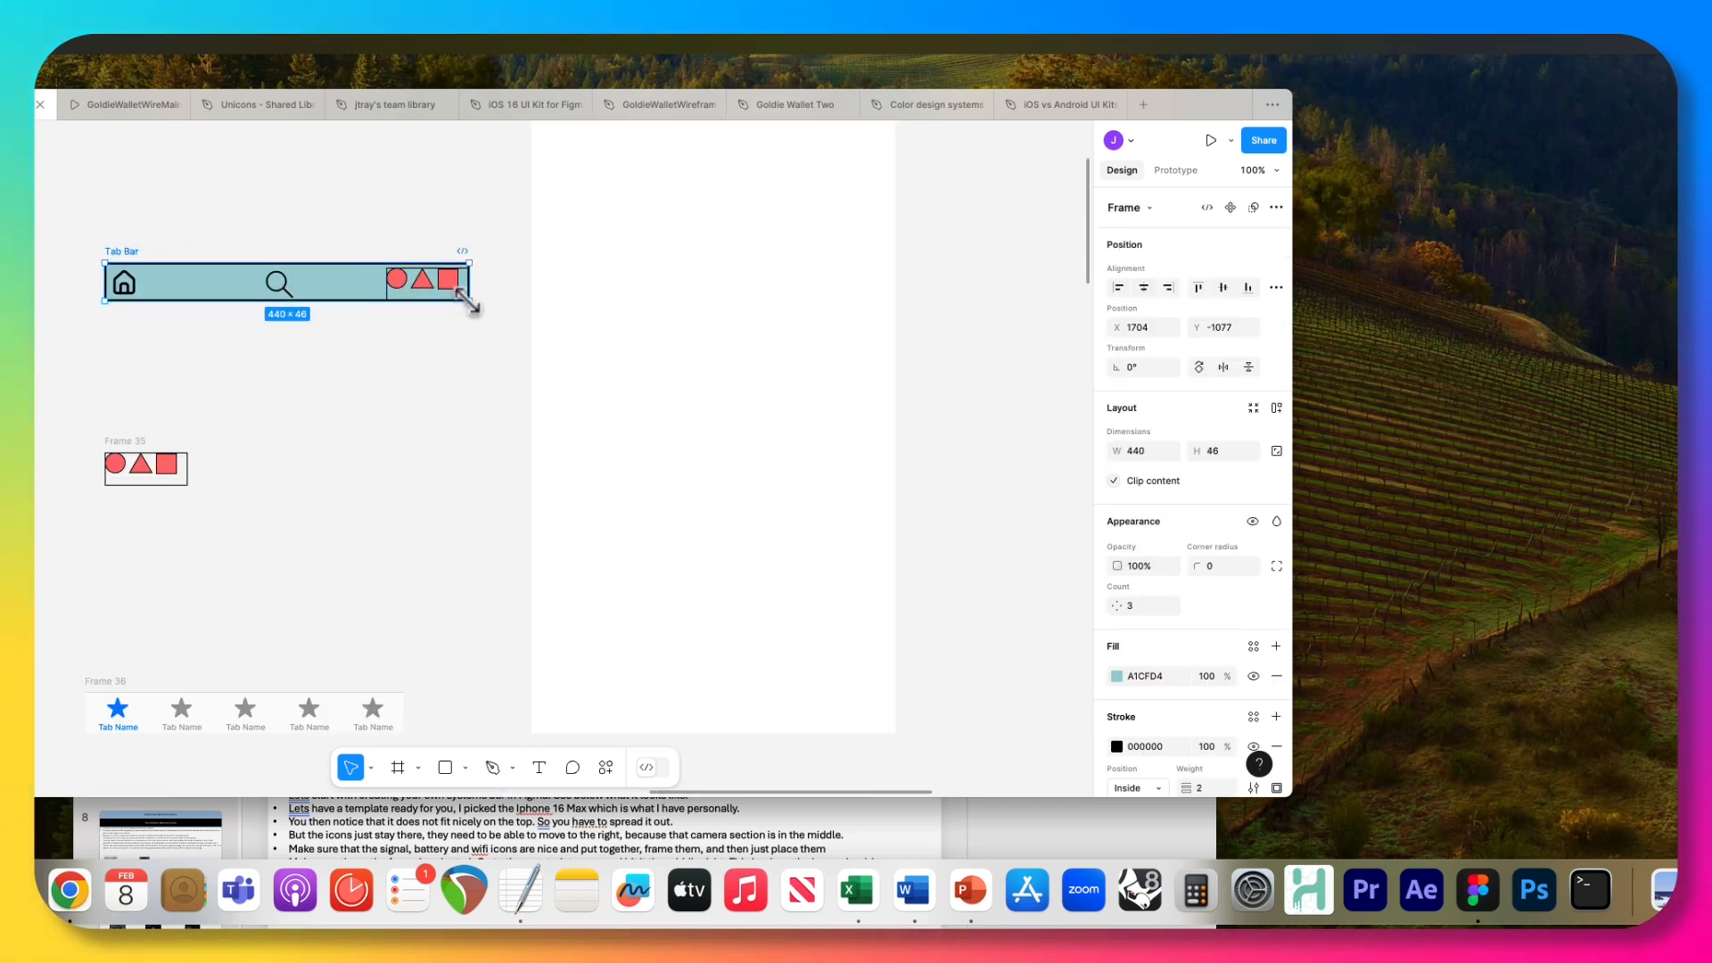
pyautogui.moveTo(466, 300)
pyautogui.mouseDown()
pyautogui.moveTo(485, 417)
pyautogui.moveTo(473, 303)
pyautogui.mouseUp()
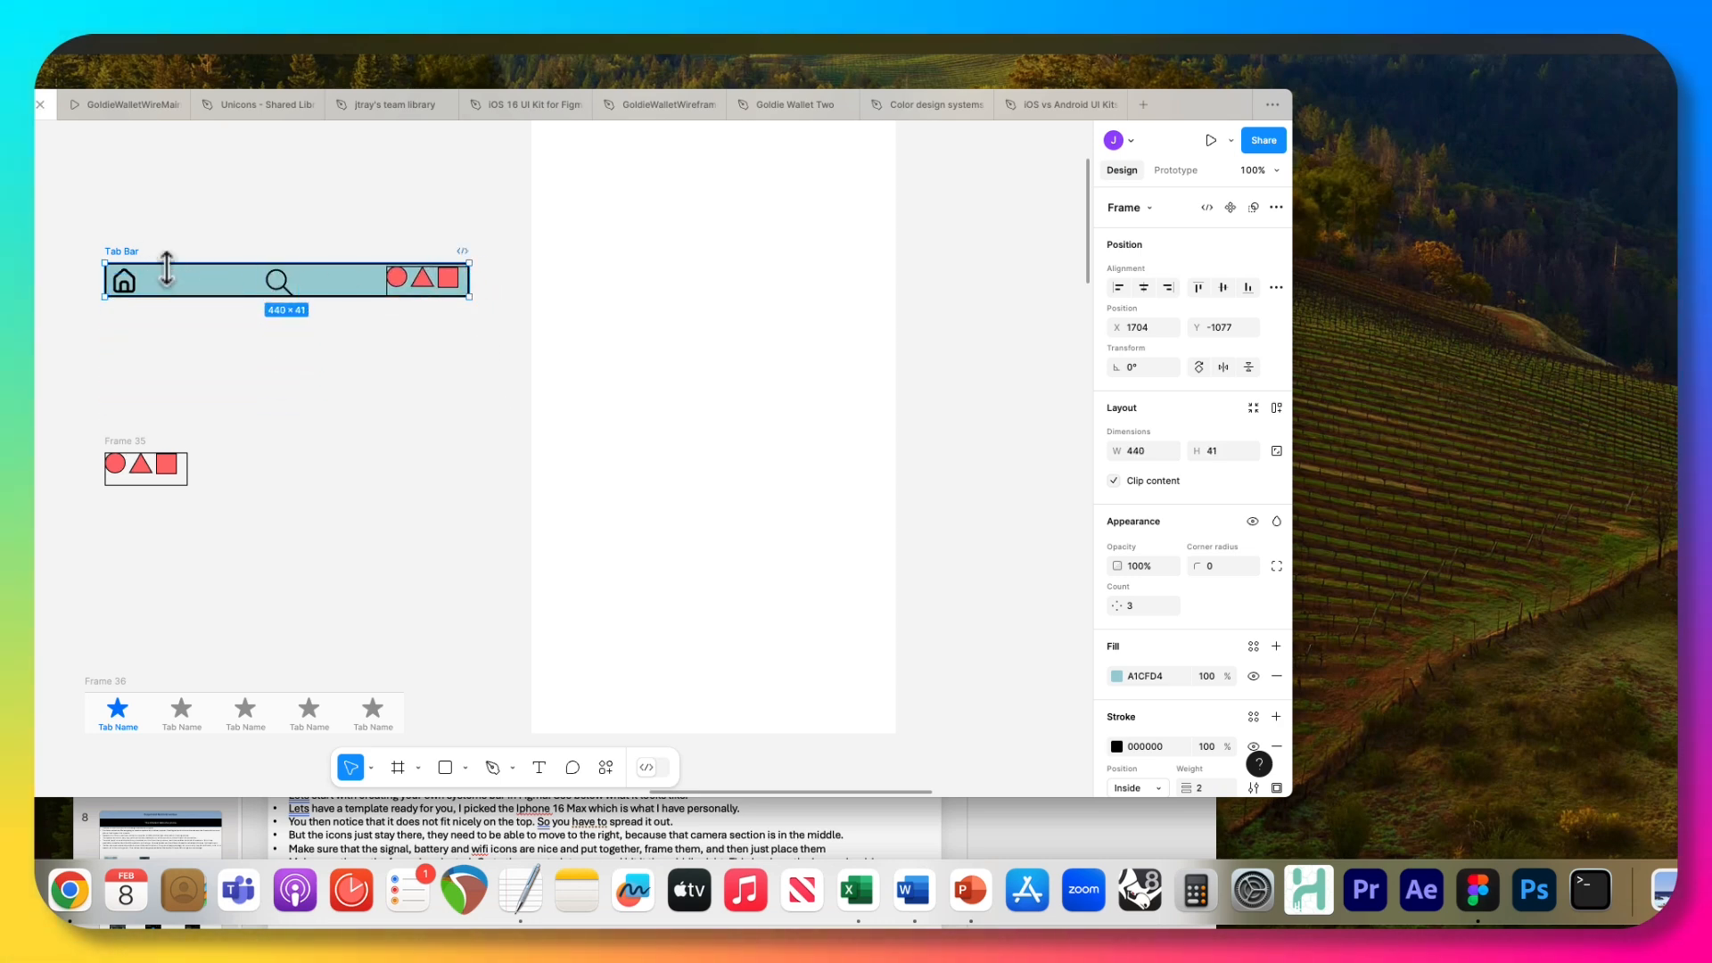
pyautogui.moveTo(174, 284); pyautogui.dragTo(603, 722)
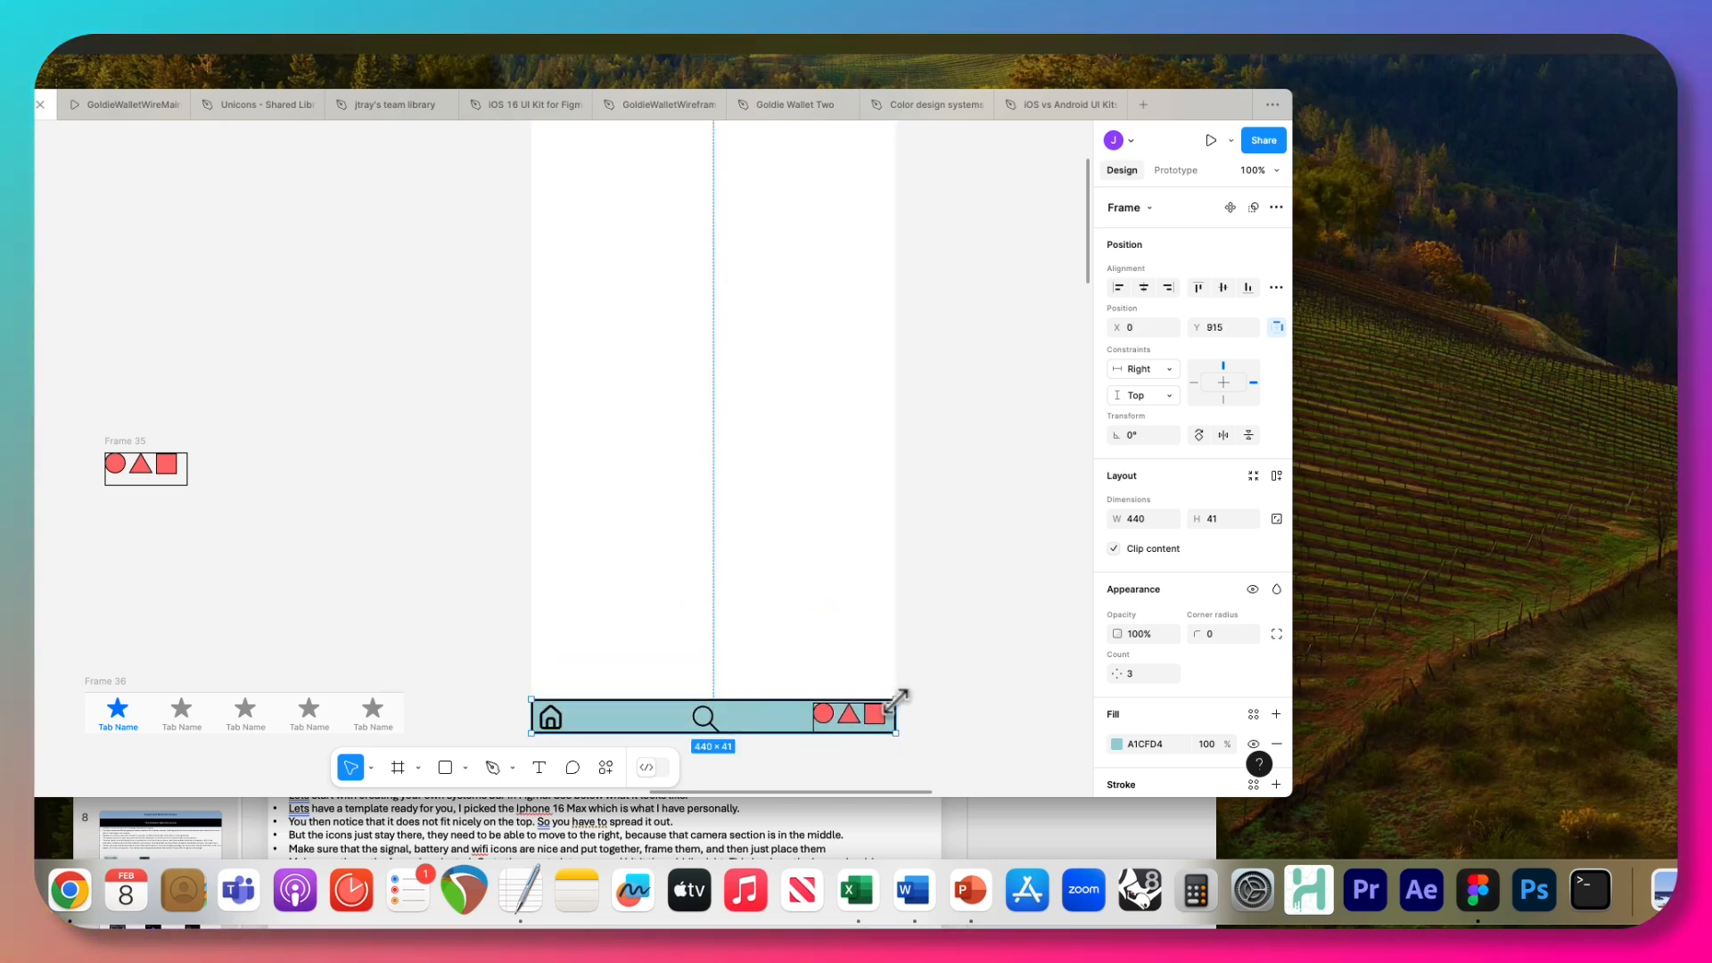
pyautogui.moveTo(898, 700); pyautogui.dragTo(890, 699)
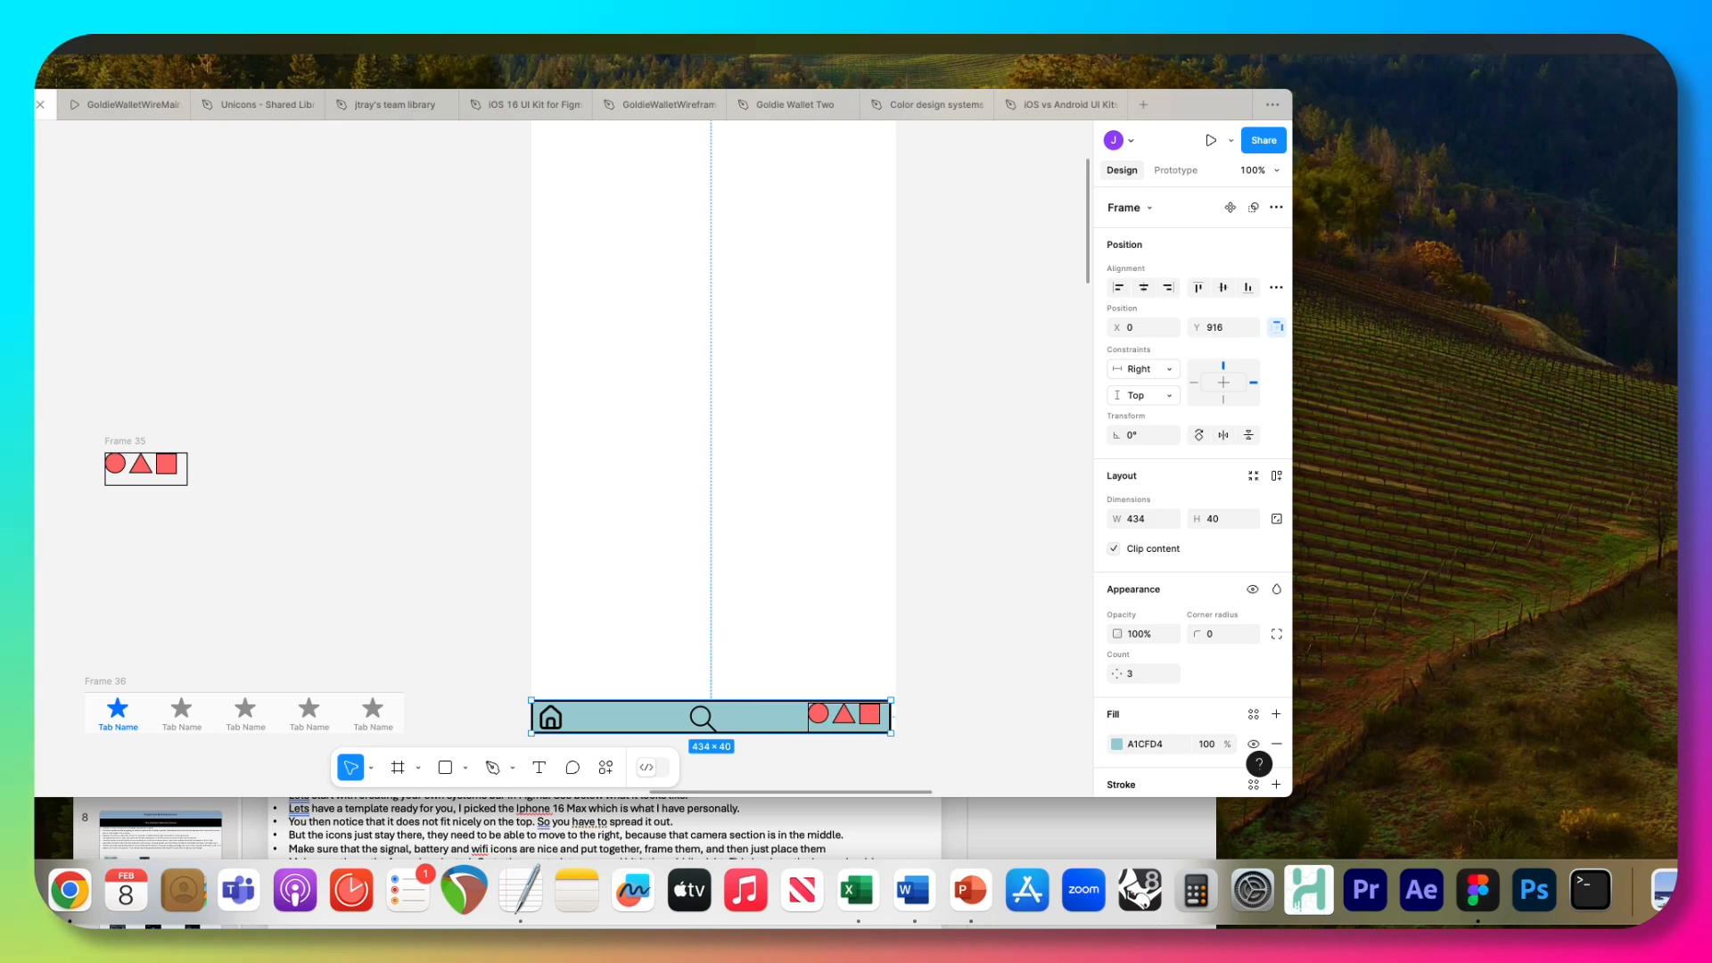
# Move the design window aside and switch to the PowerPoint slide about the different tabs of a phone in Netflix.
pyautogui.moveTo(36, 100); pyautogui.dragTo(307, 327)
pyautogui.moveTo(179, 472); pyautogui.dragTo(35, 71)
pyautogui.click(43, 529)
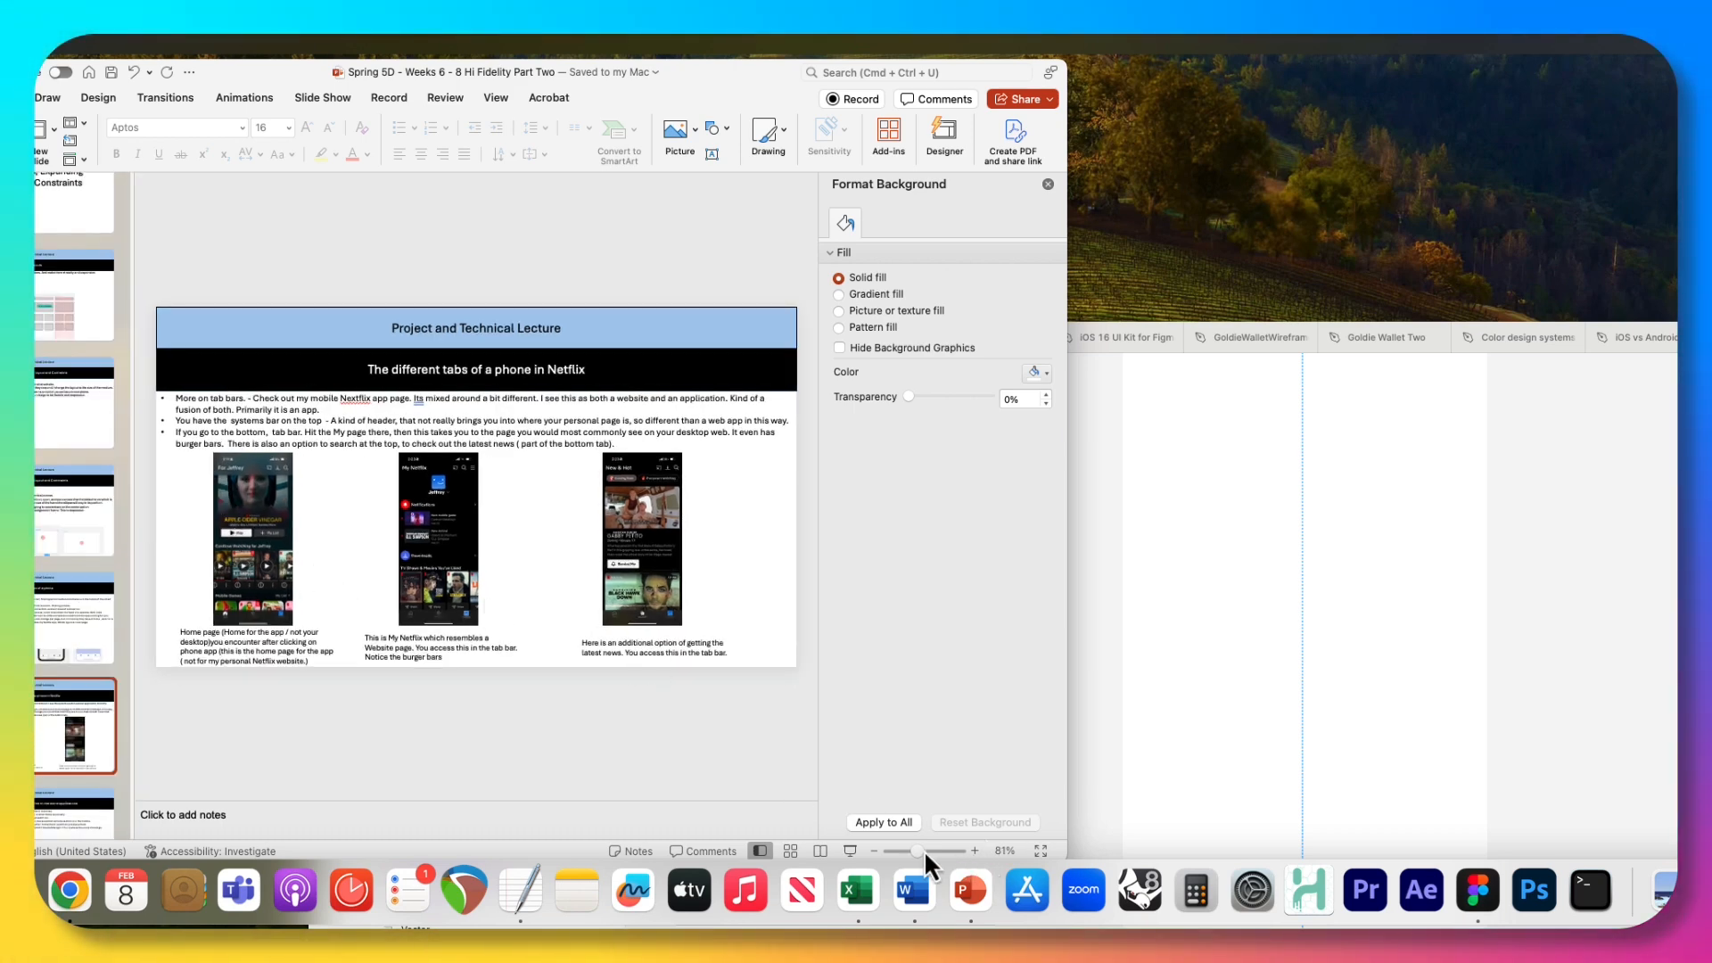
# Examine the system, app and tab bars in the slide's Netflix home page and My Netflix phone screenshots.
pyautogui.moveTo(924, 850); pyautogui.dragTo(935, 849)
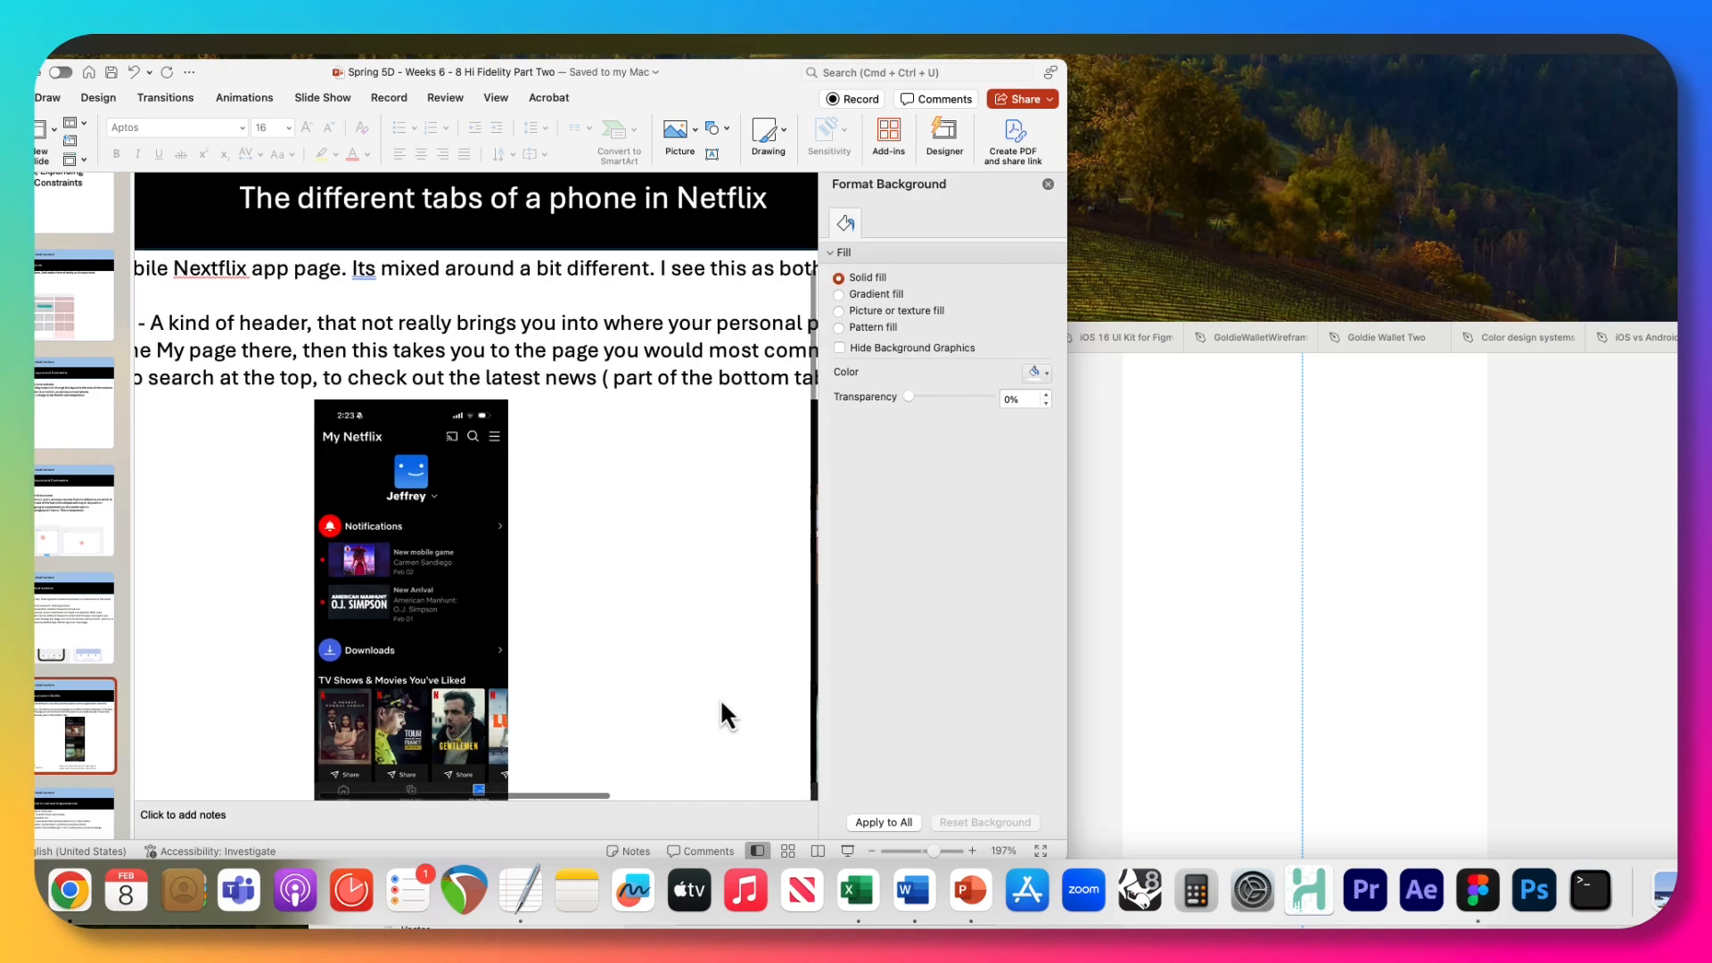
pyautogui.hscroll(-5, 719, 698)
pyautogui.scroll(-2, 719, 697)
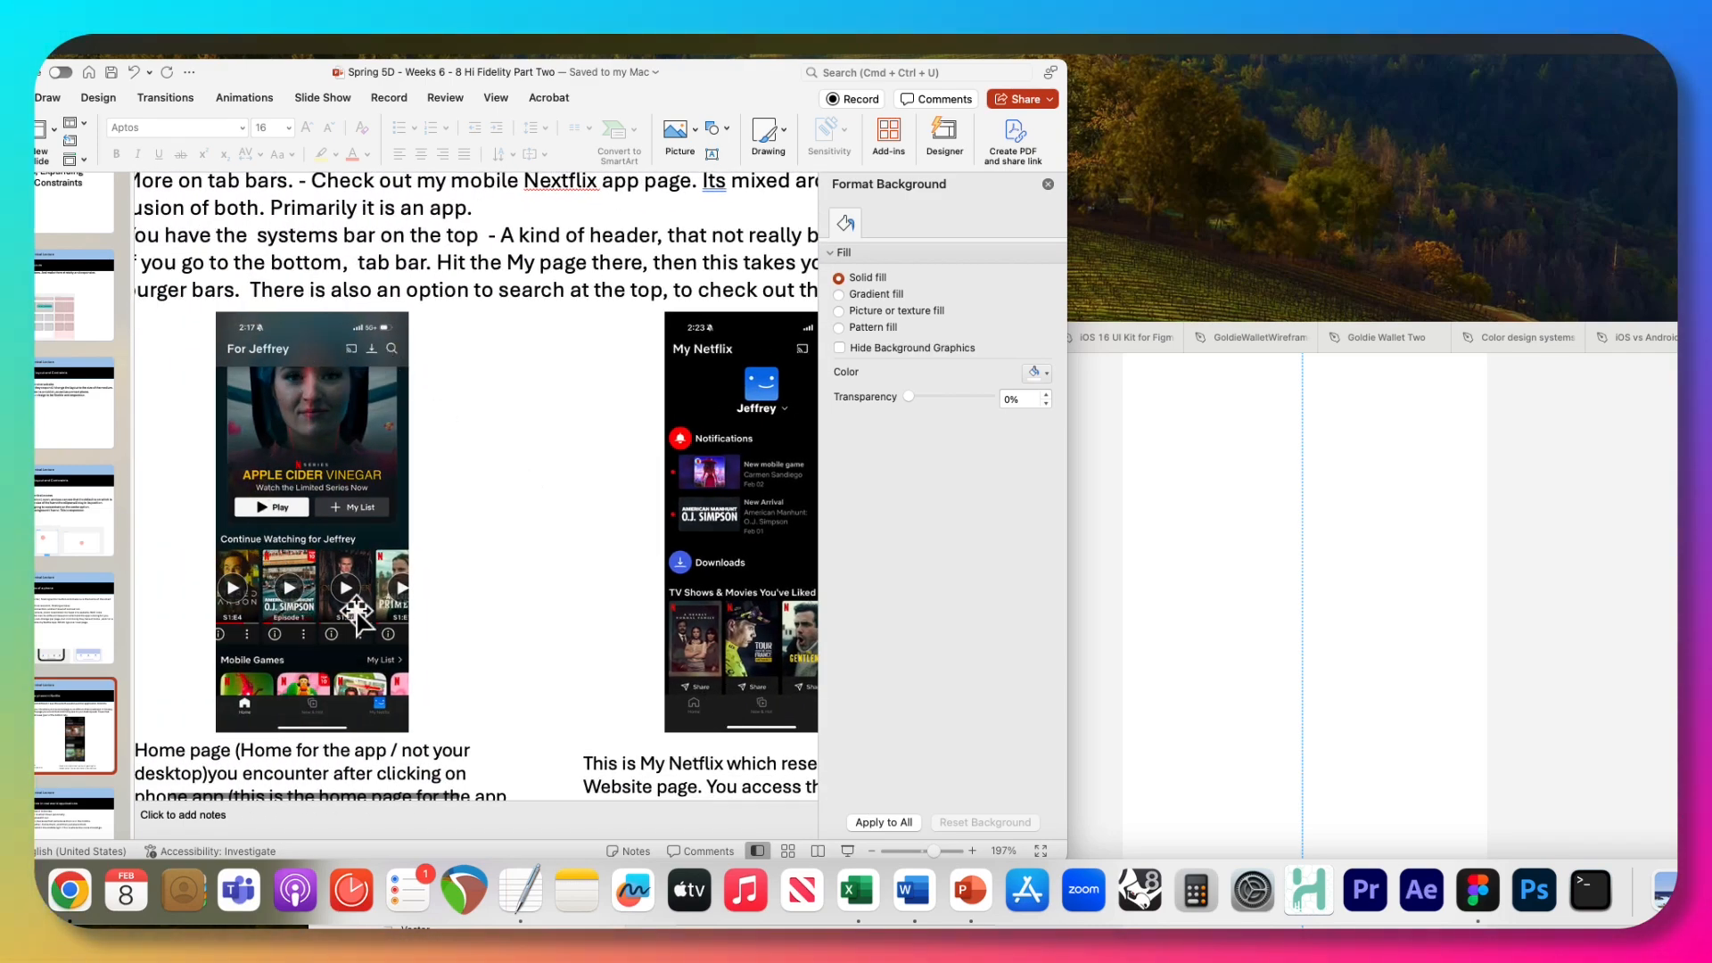
pyautogui.hscroll(4, 531, 563)
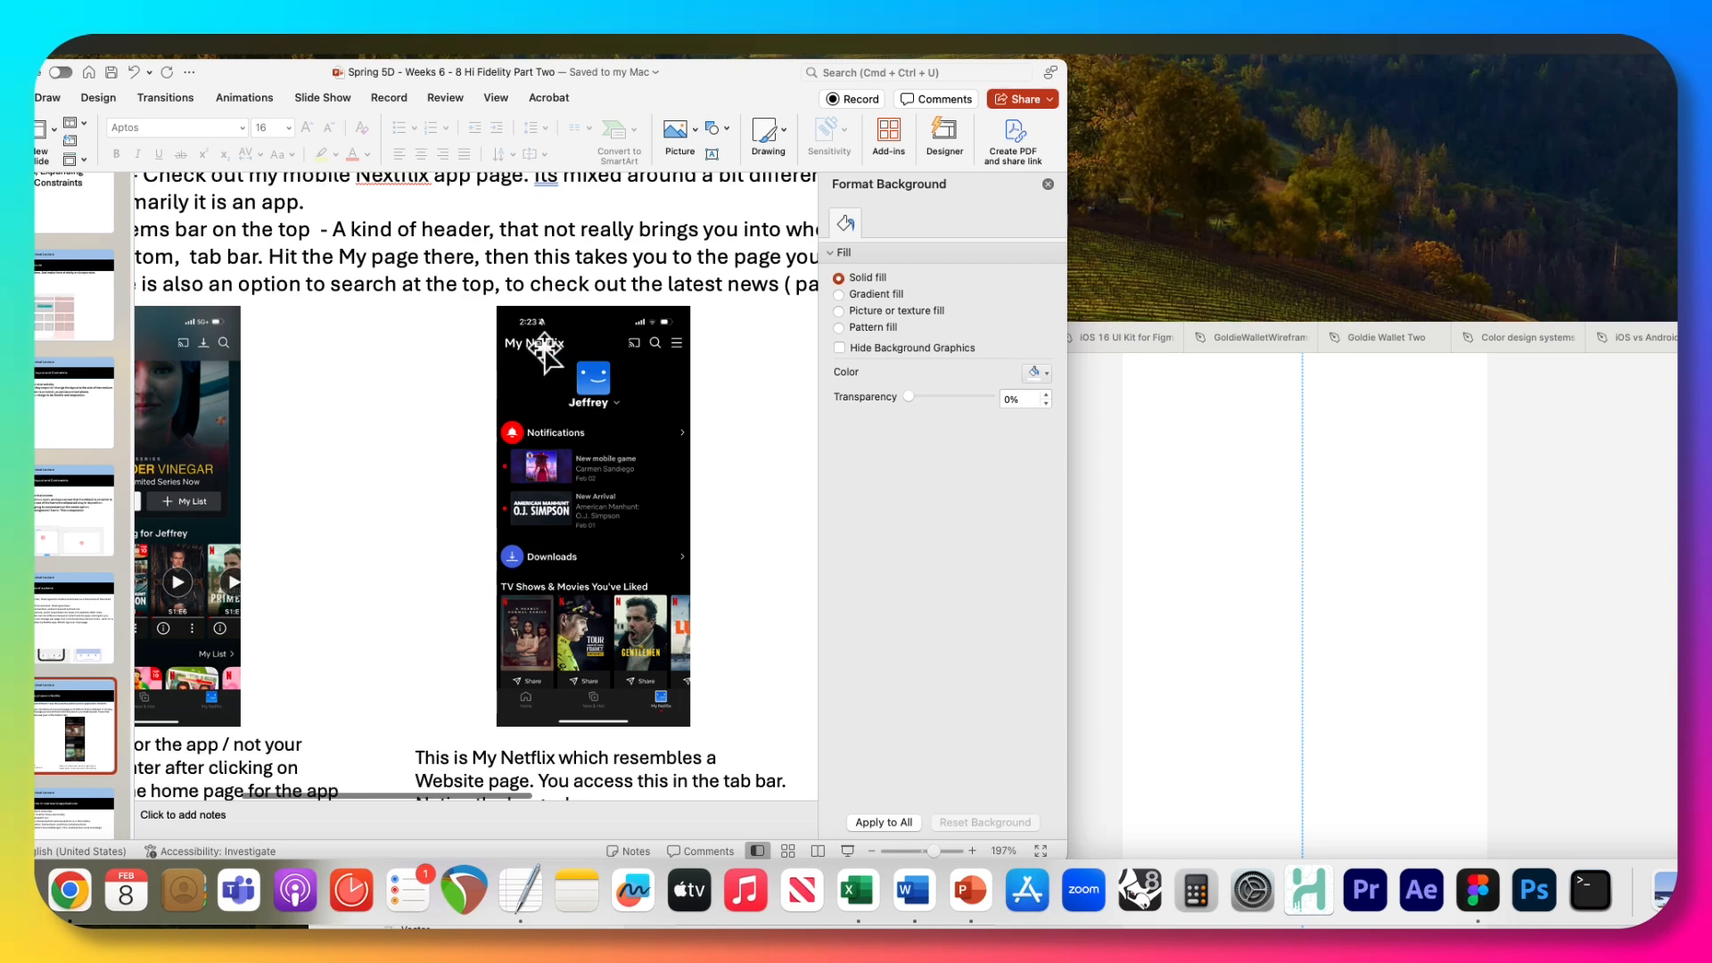
pyautogui.hscroll(-2, 336, 692)
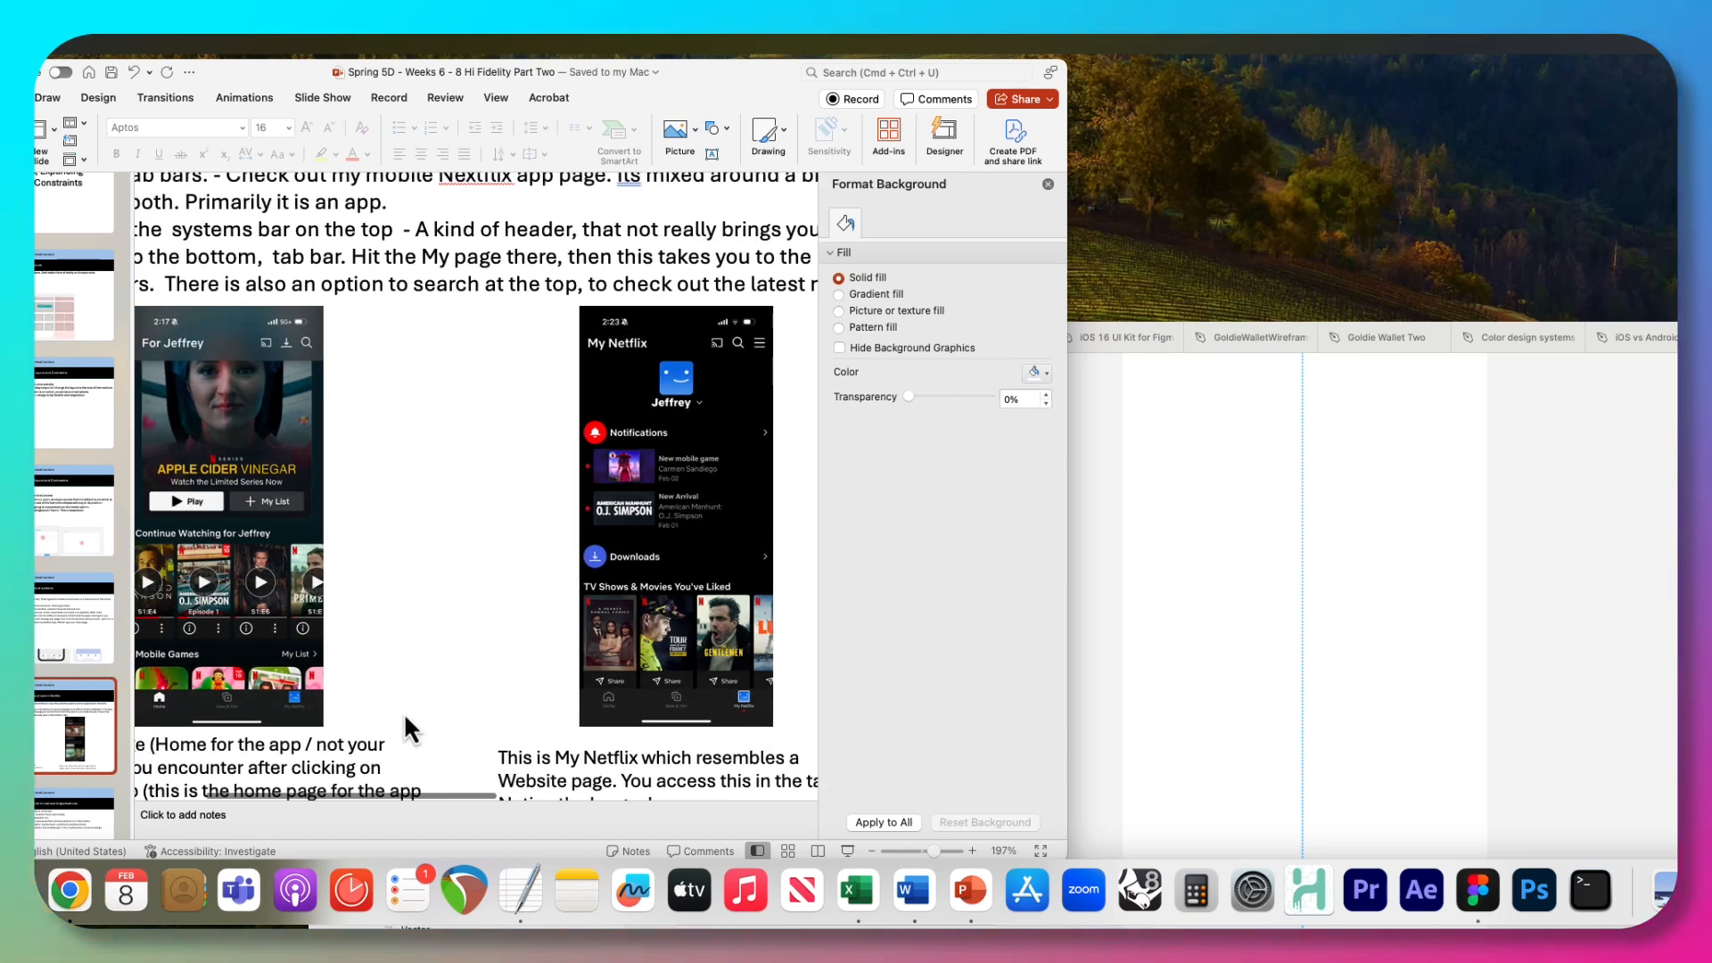
pyautogui.hscroll(2, 674, 470)
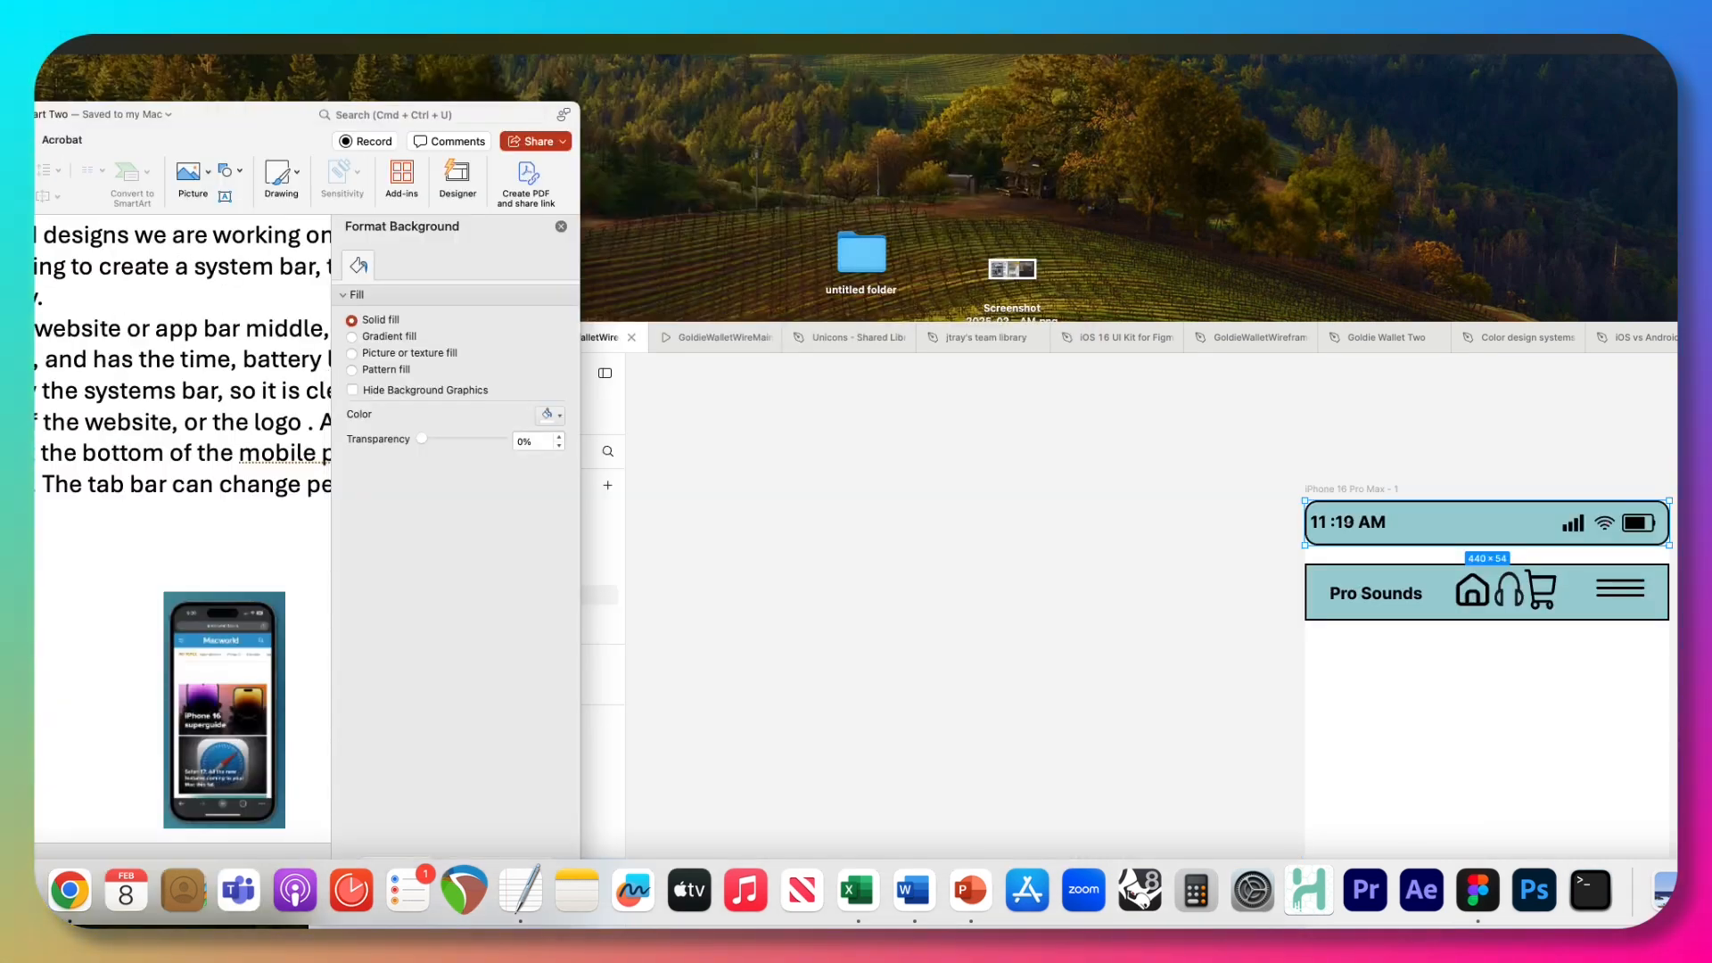
# Compare the system, app and tab bars in the slide's My Netflix and New & Hot phone screenshots.
pyautogui.press('Up')
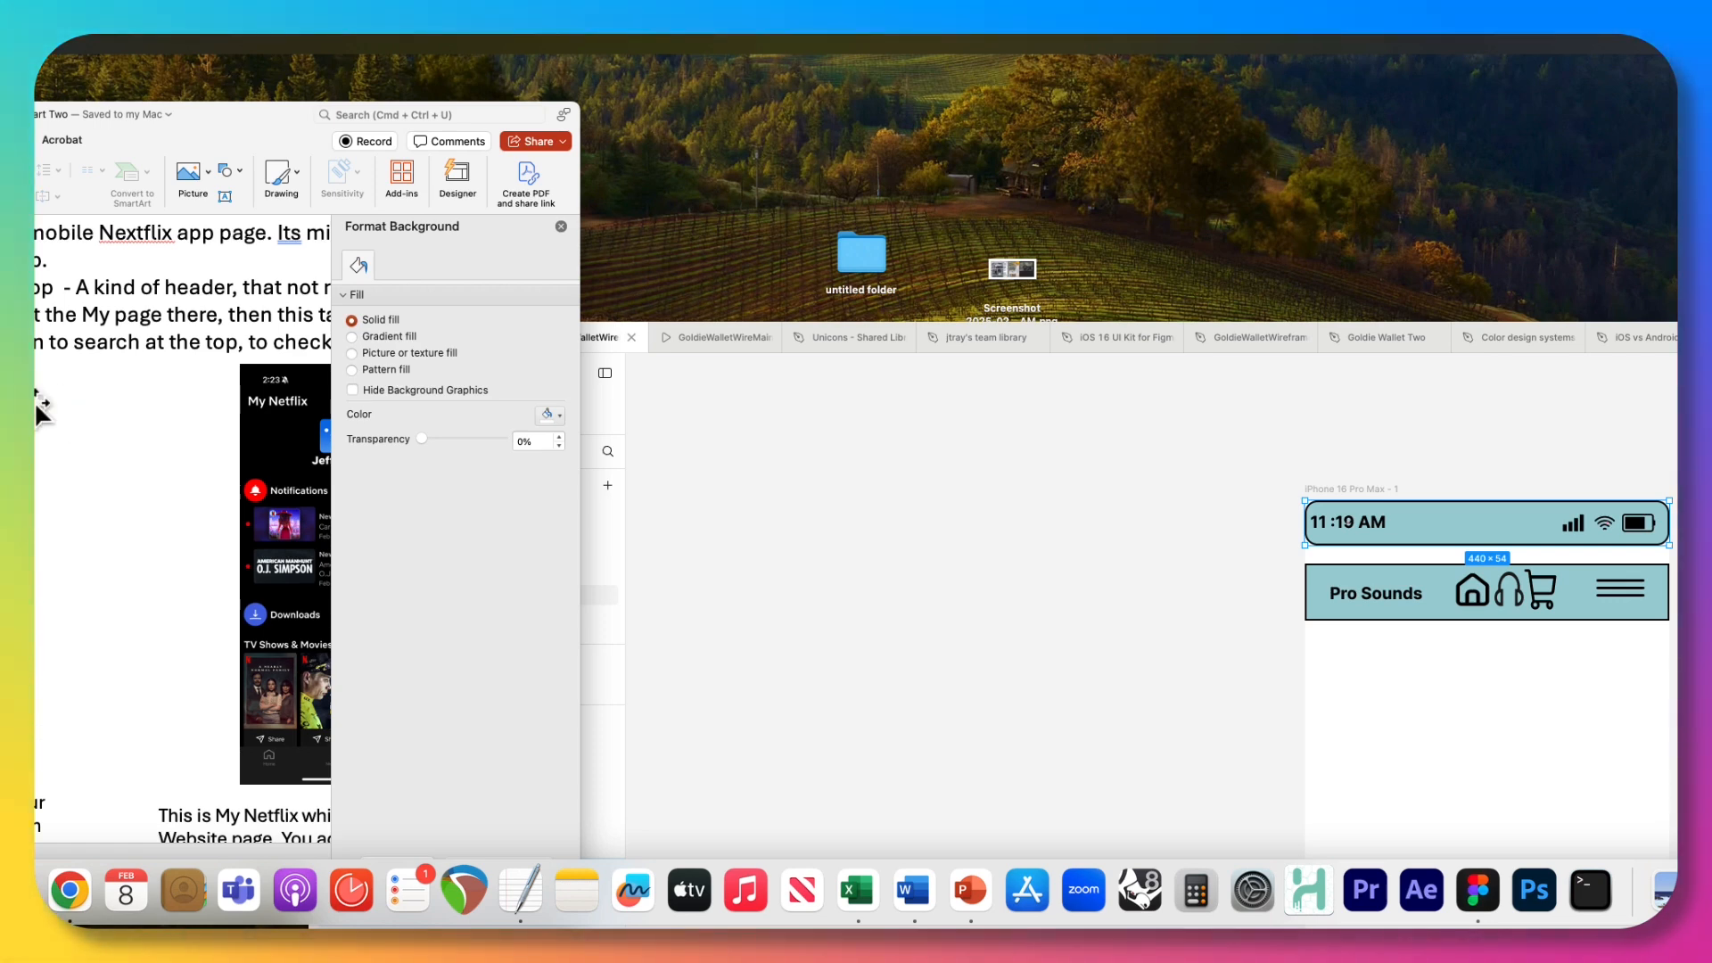
pyautogui.hscroll(6, 178, 535)
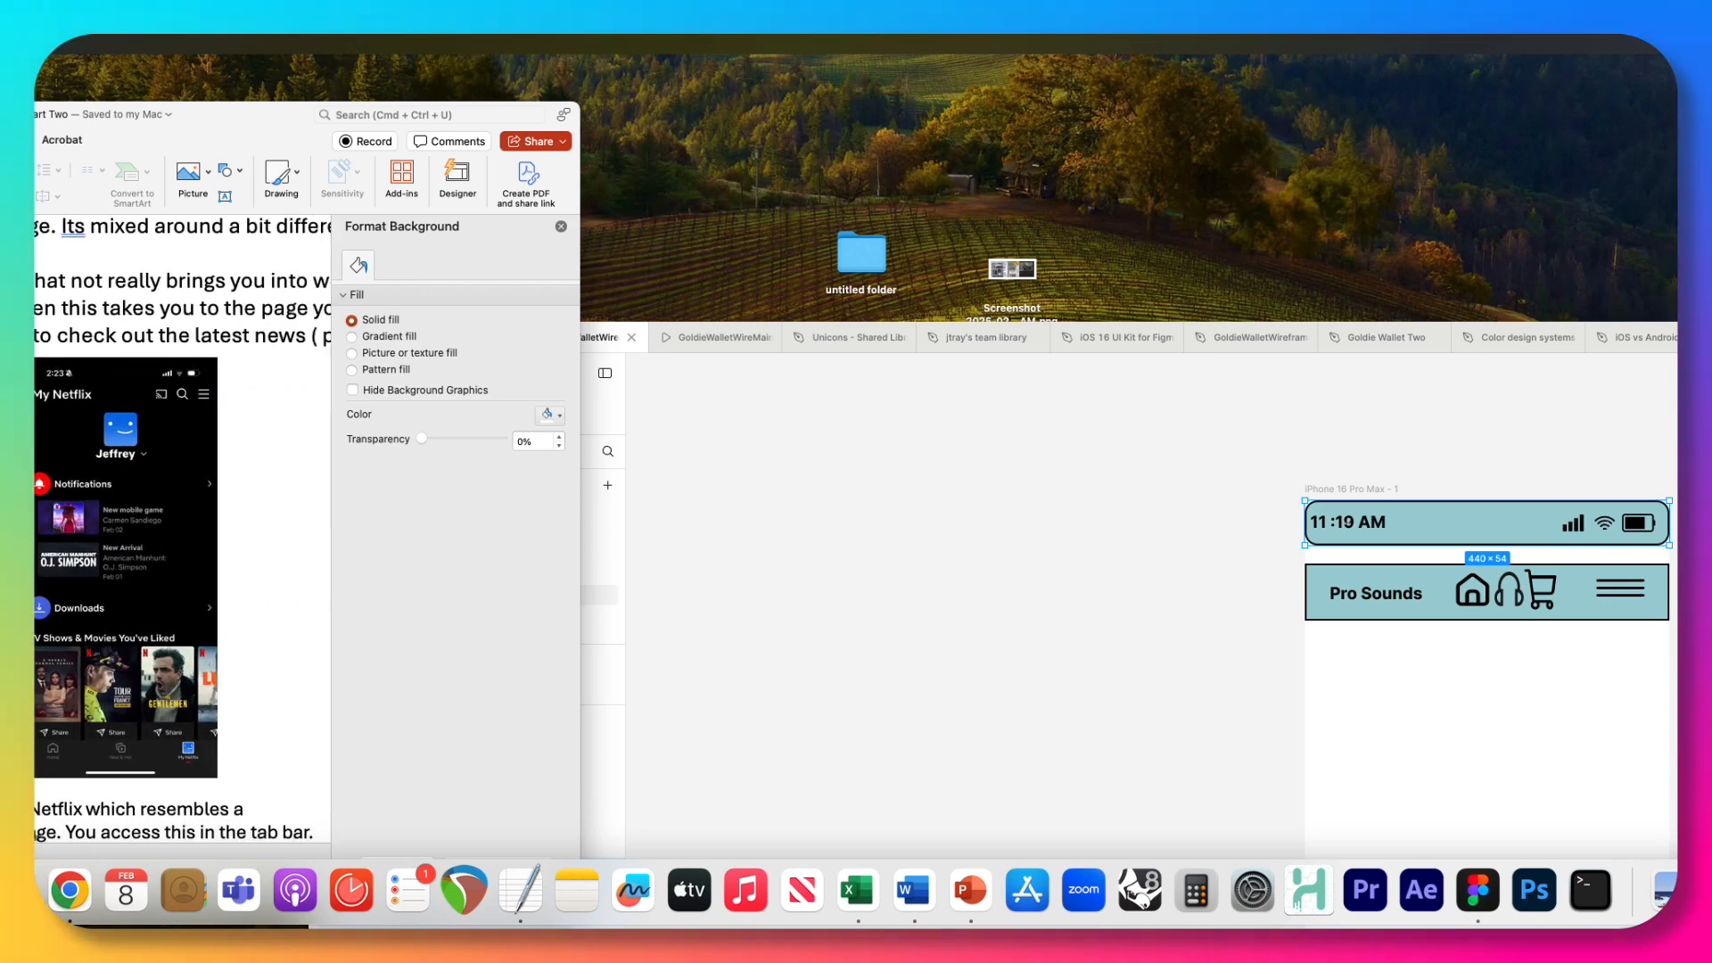
pyautogui.hscroll(7, 162, 384)
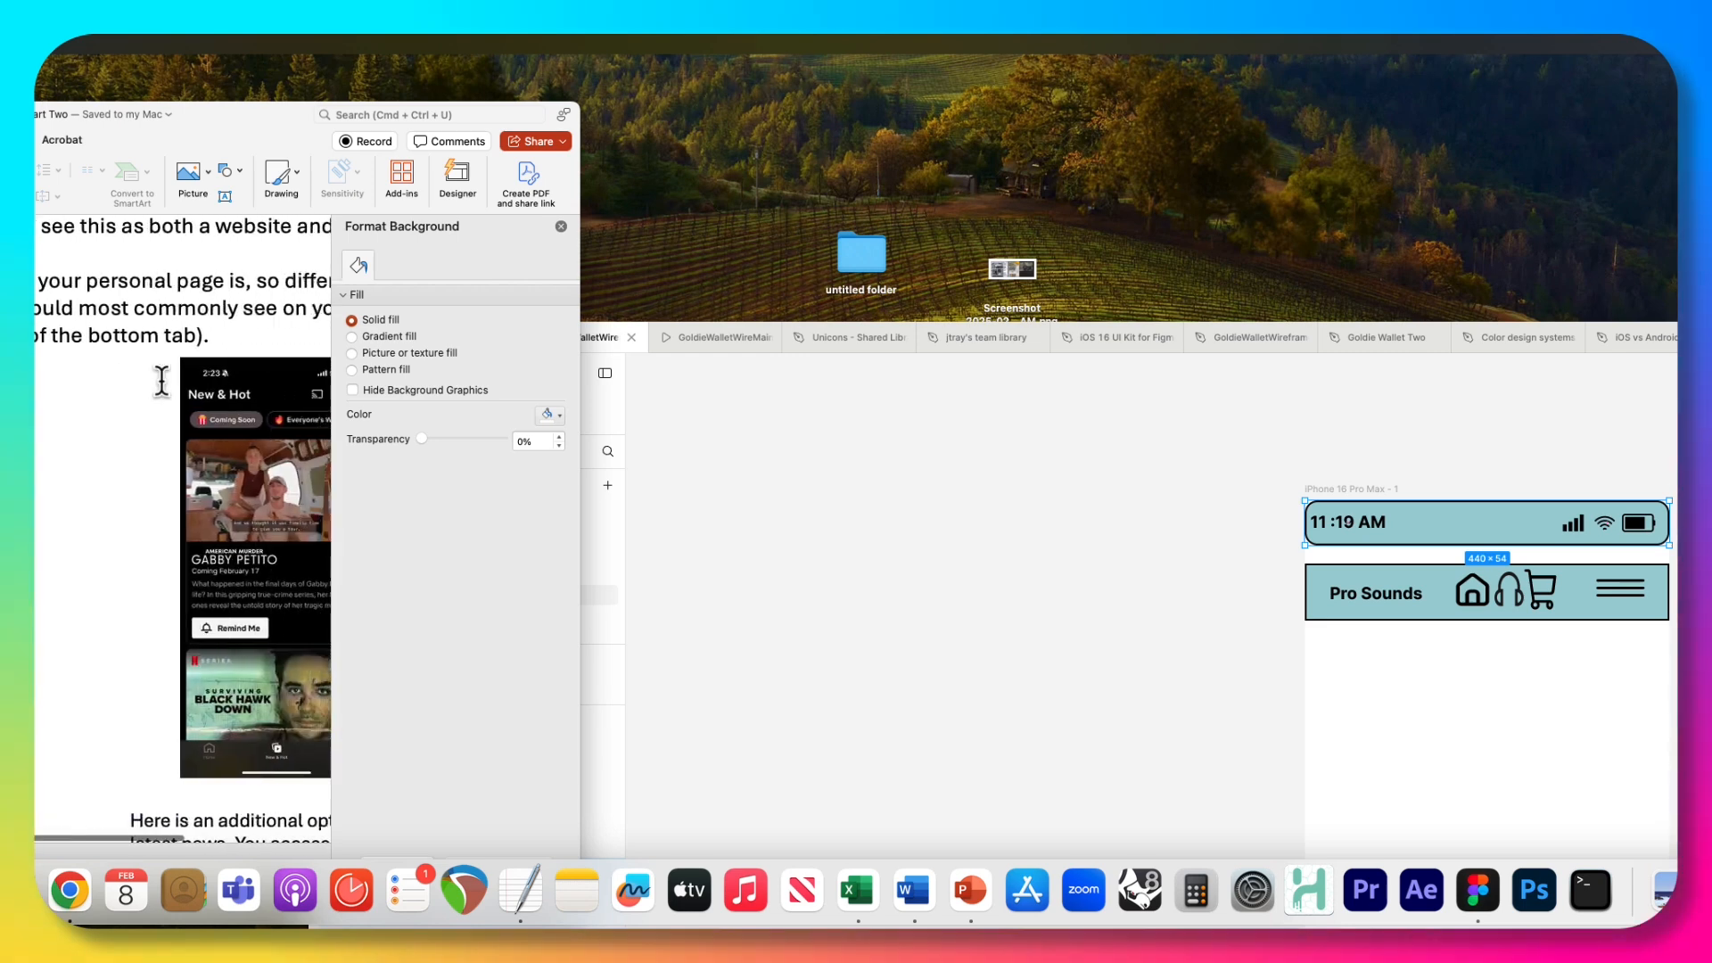
pyautogui.hscroll(3, 152, 355)
pyautogui.hscroll(-4, 107, 371)
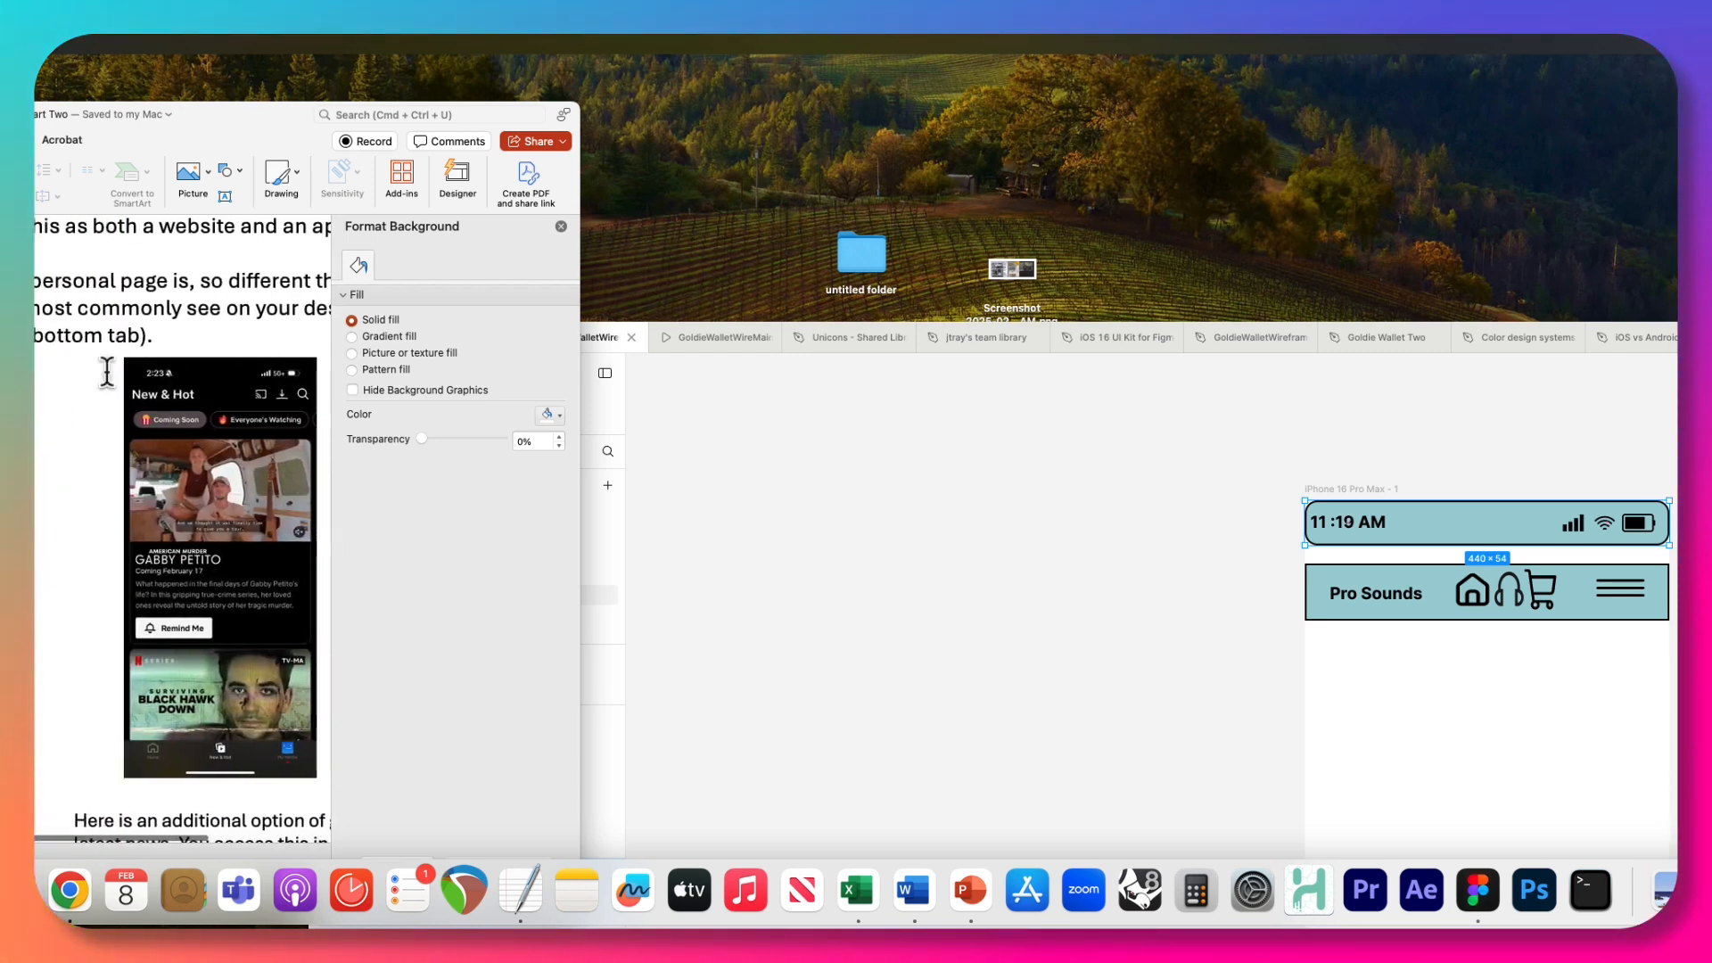
pyautogui.hscroll(3, 277, 398)
pyautogui.hscroll(-5, 276, 398)
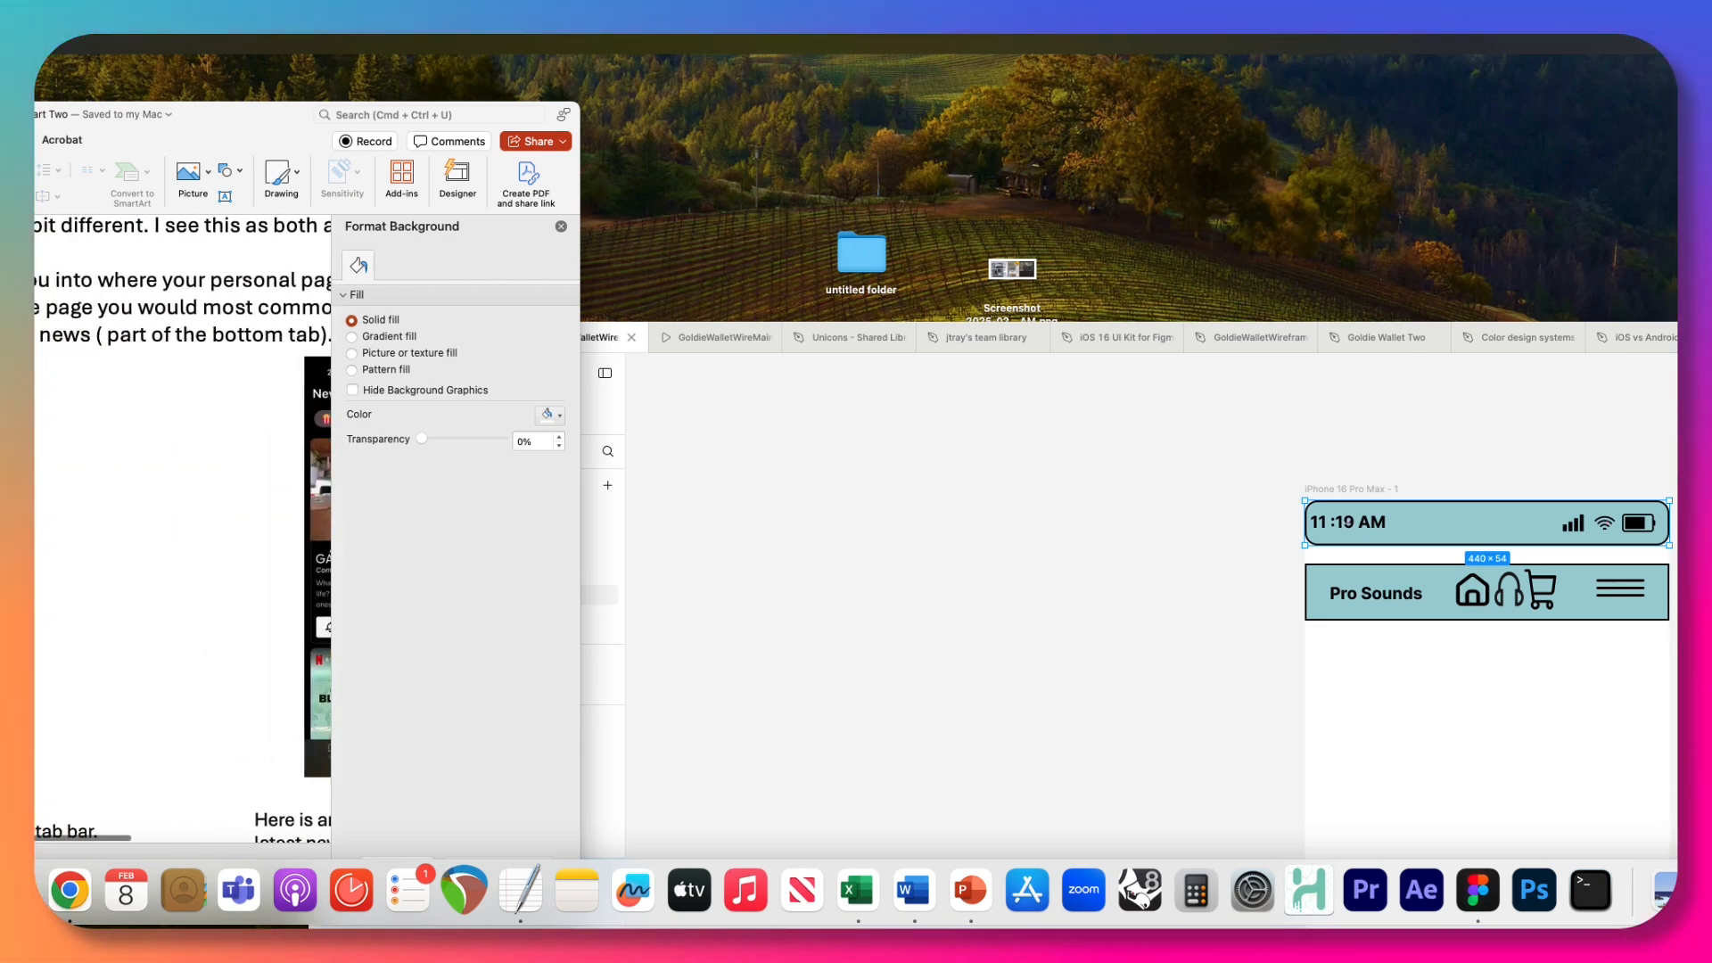
pyautogui.scroll(-3, 42, 709)
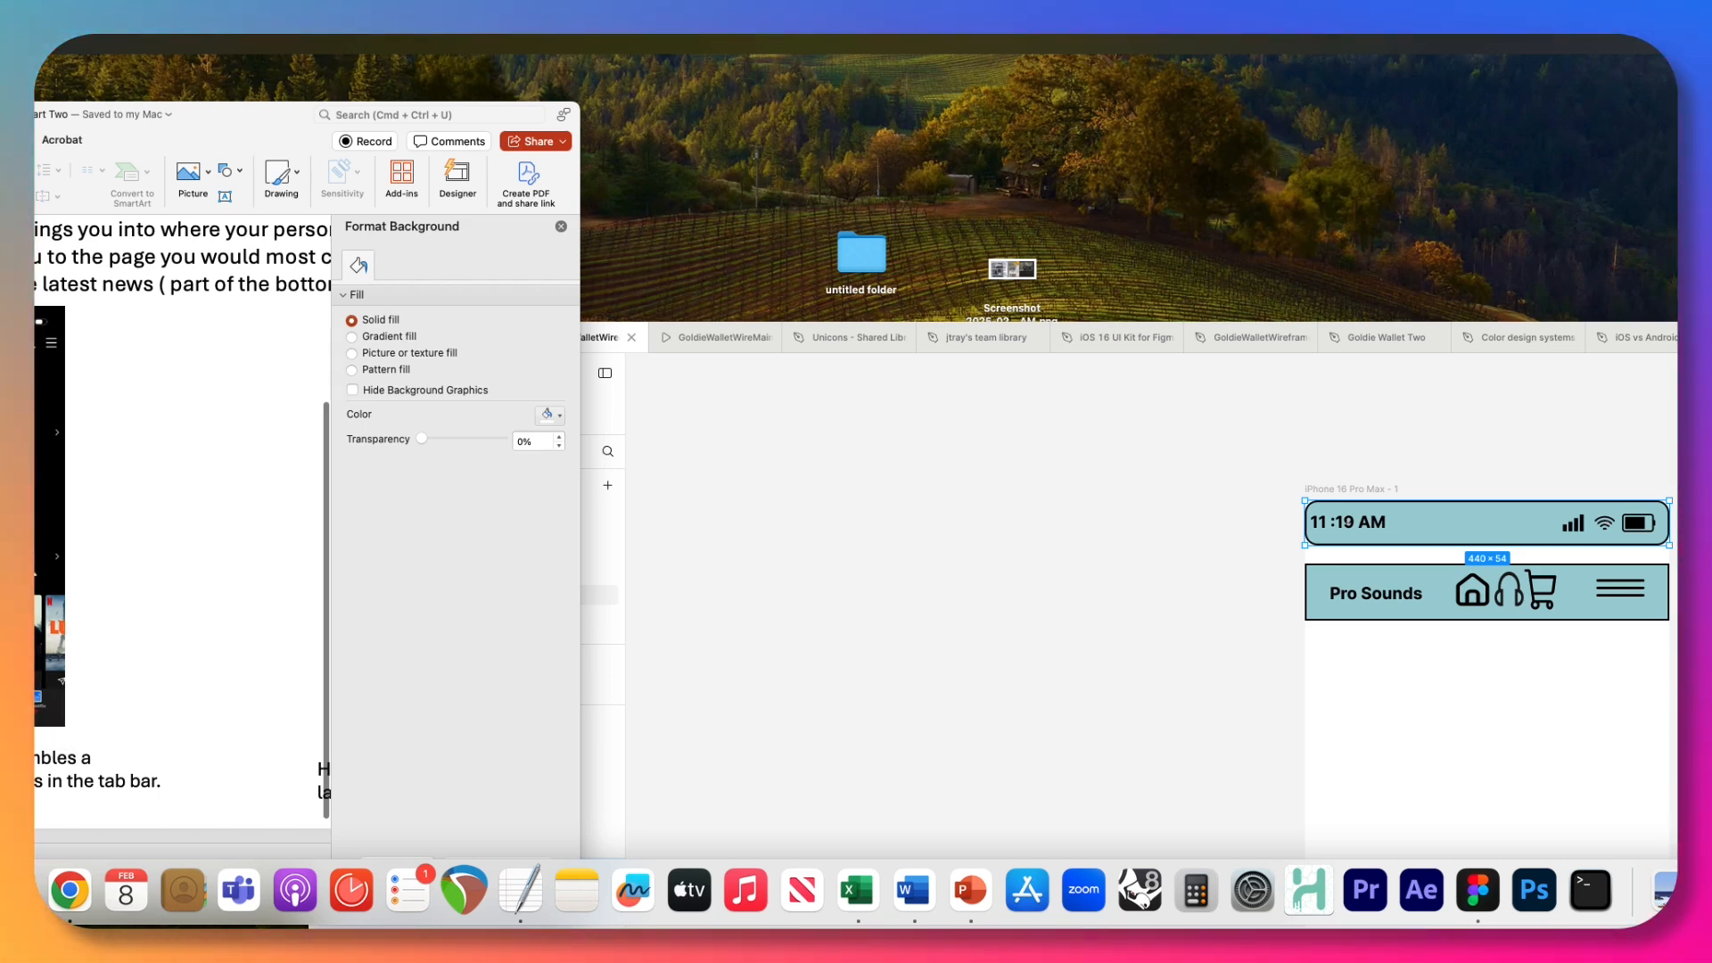
pyautogui.scroll(2, 179, 517)
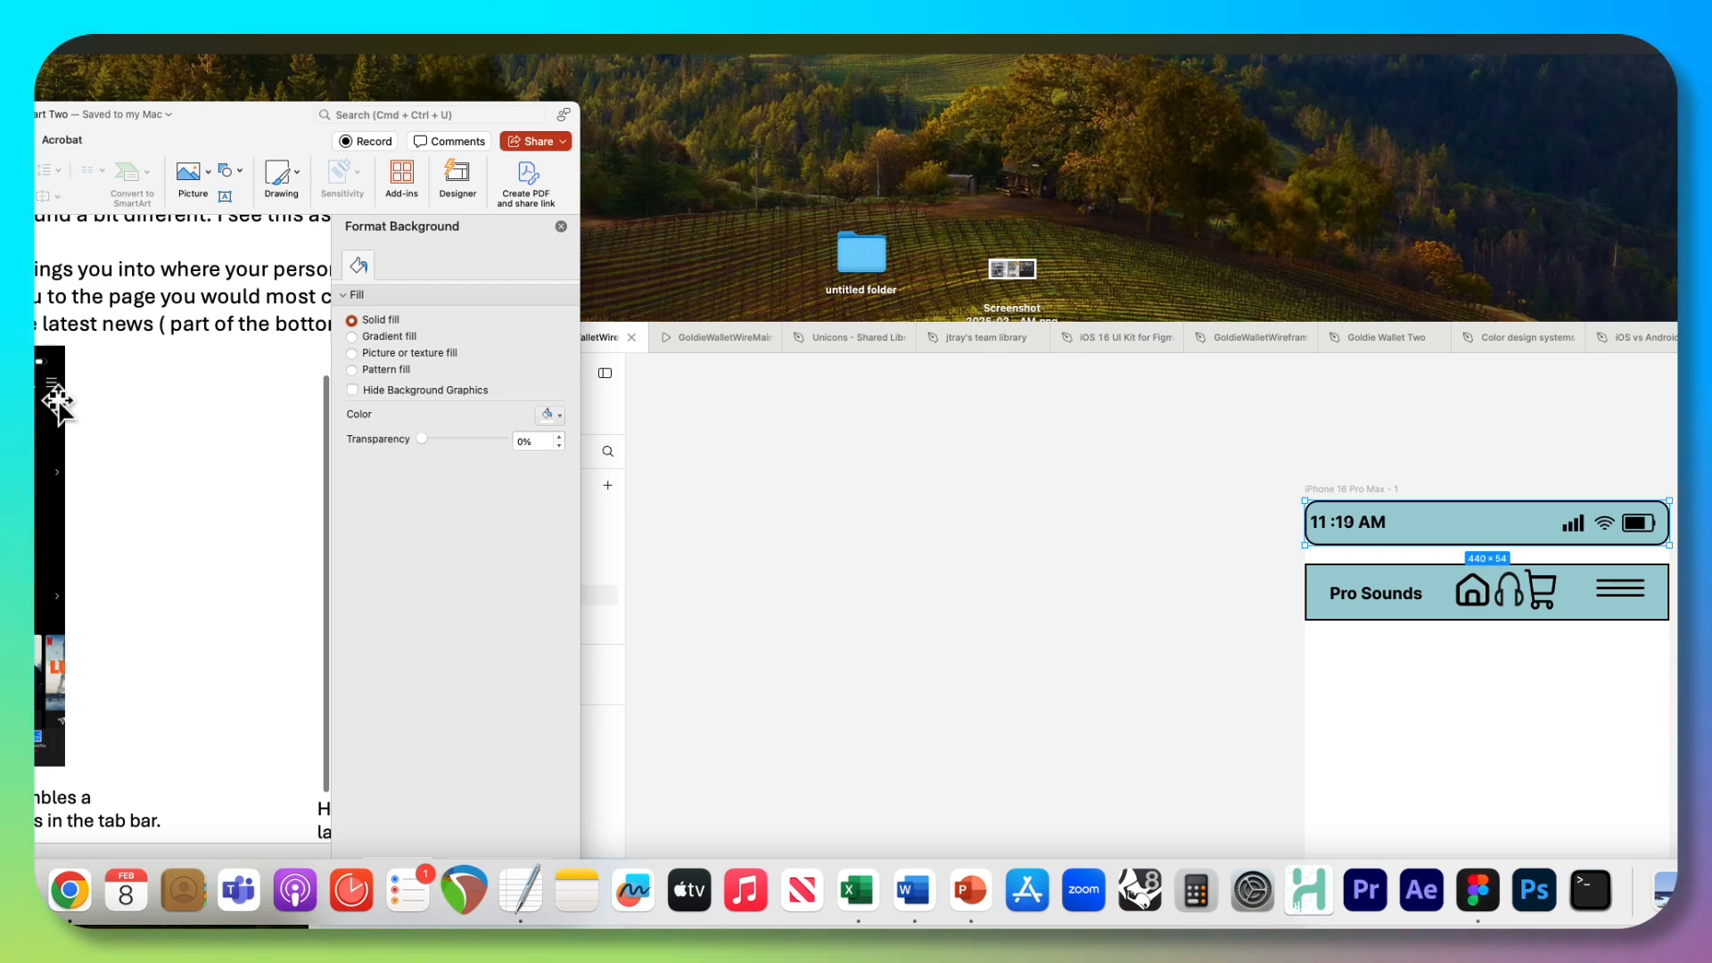
pyautogui.hscroll(5, 58, 401)
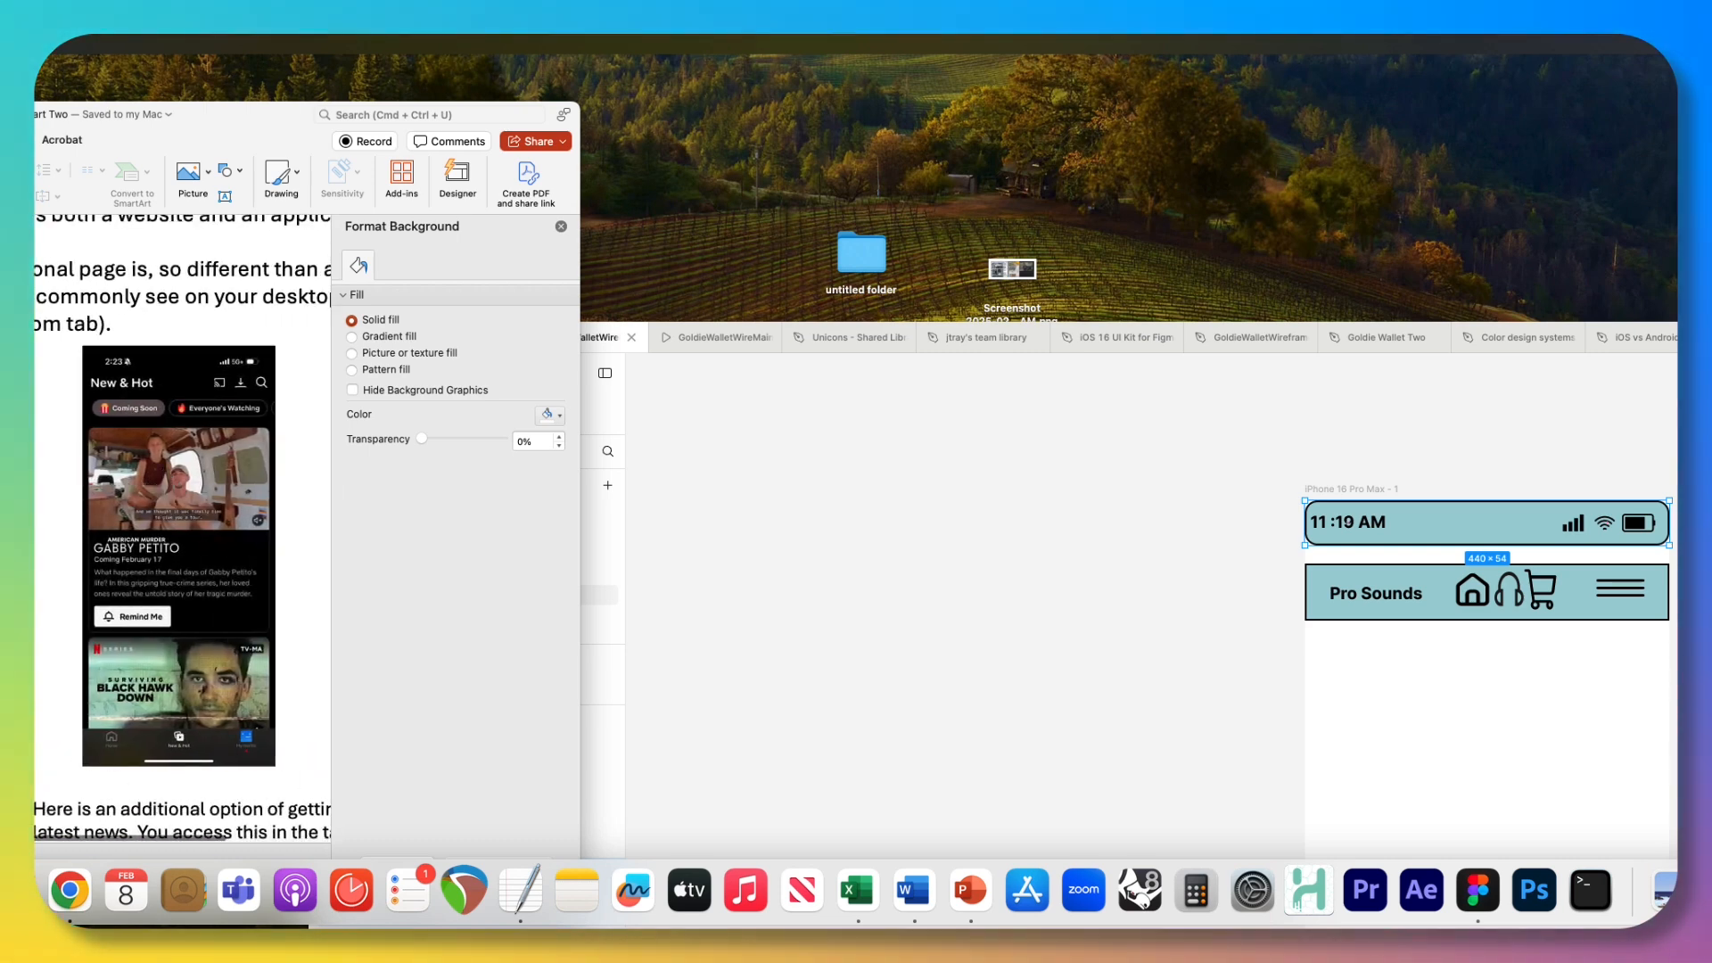
pyautogui.hscroll(-5, 168, 495)
pyautogui.hscroll(5, 179, 490)
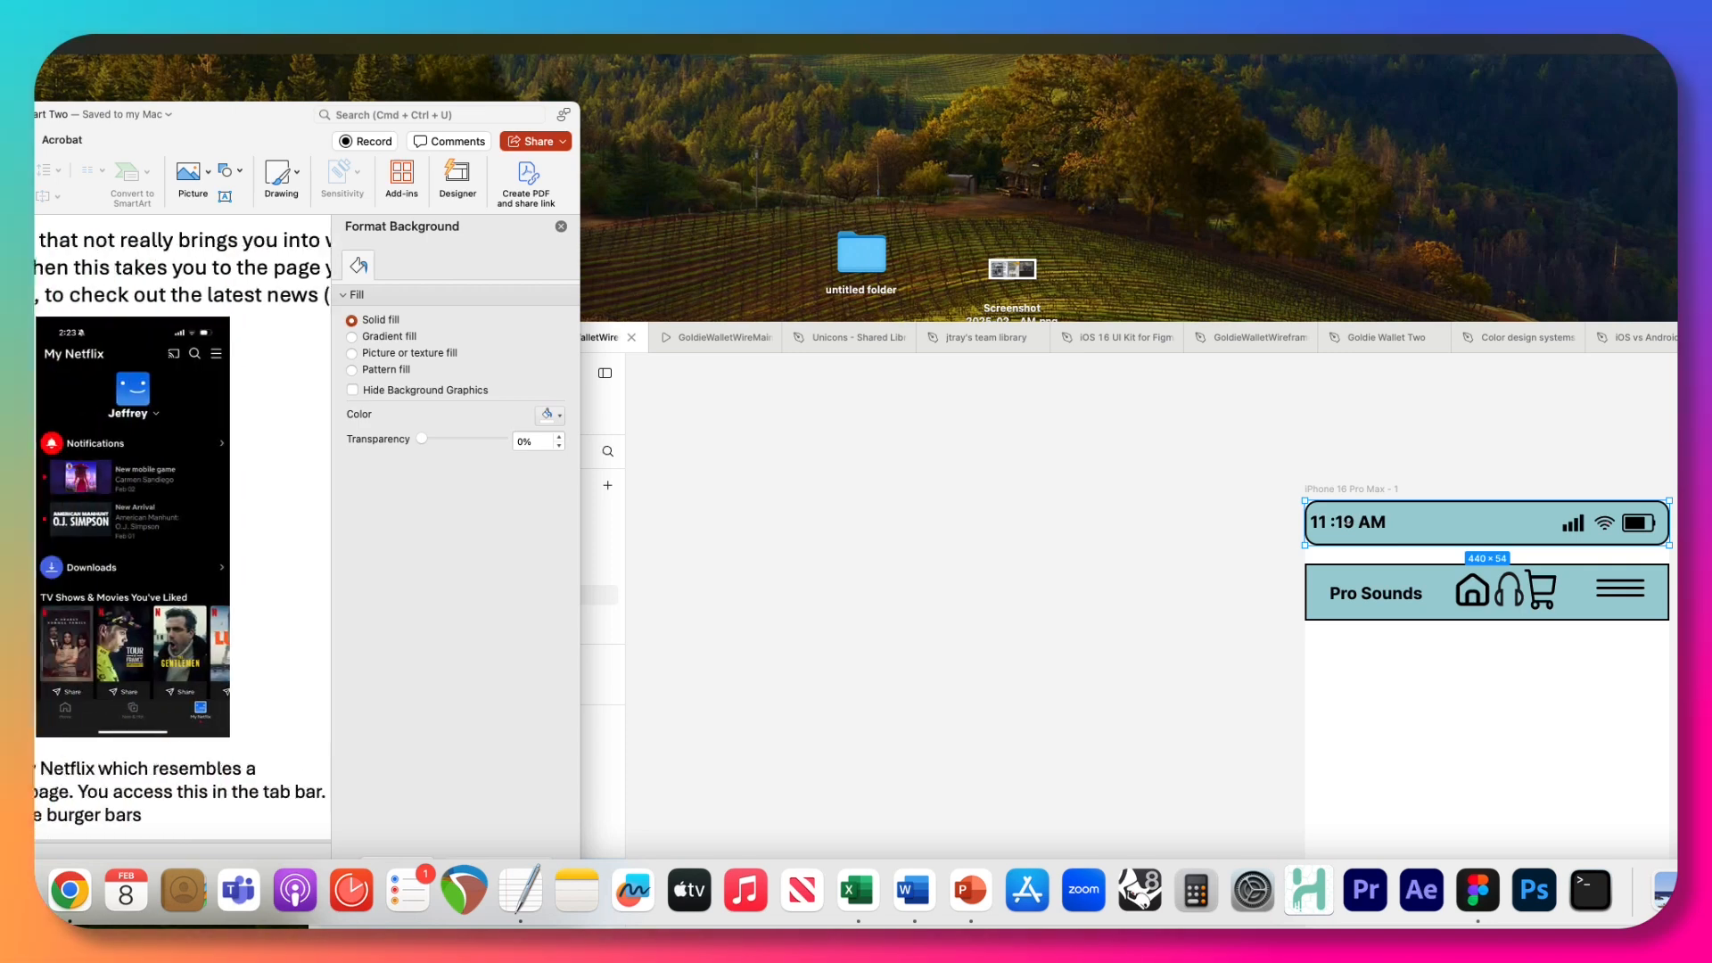
pyautogui.hscroll(-3, 179, 490)
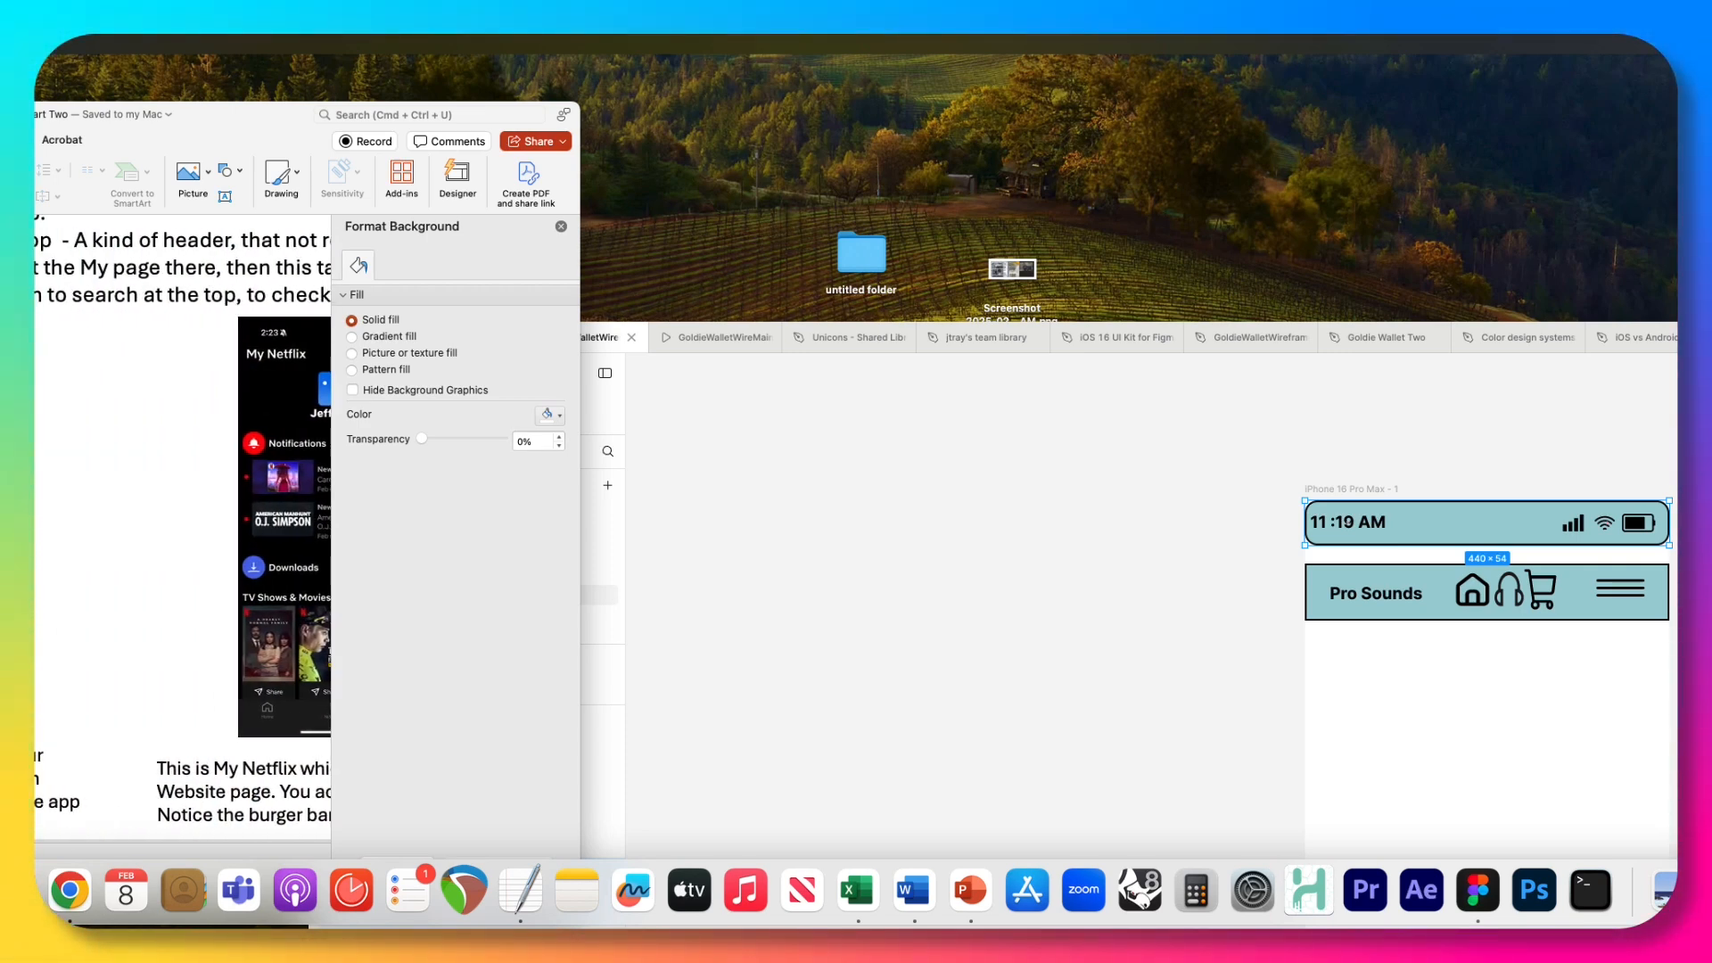
pyautogui.hscroll(5, 58, 726)
pyautogui.hscroll(10, 132, 713)
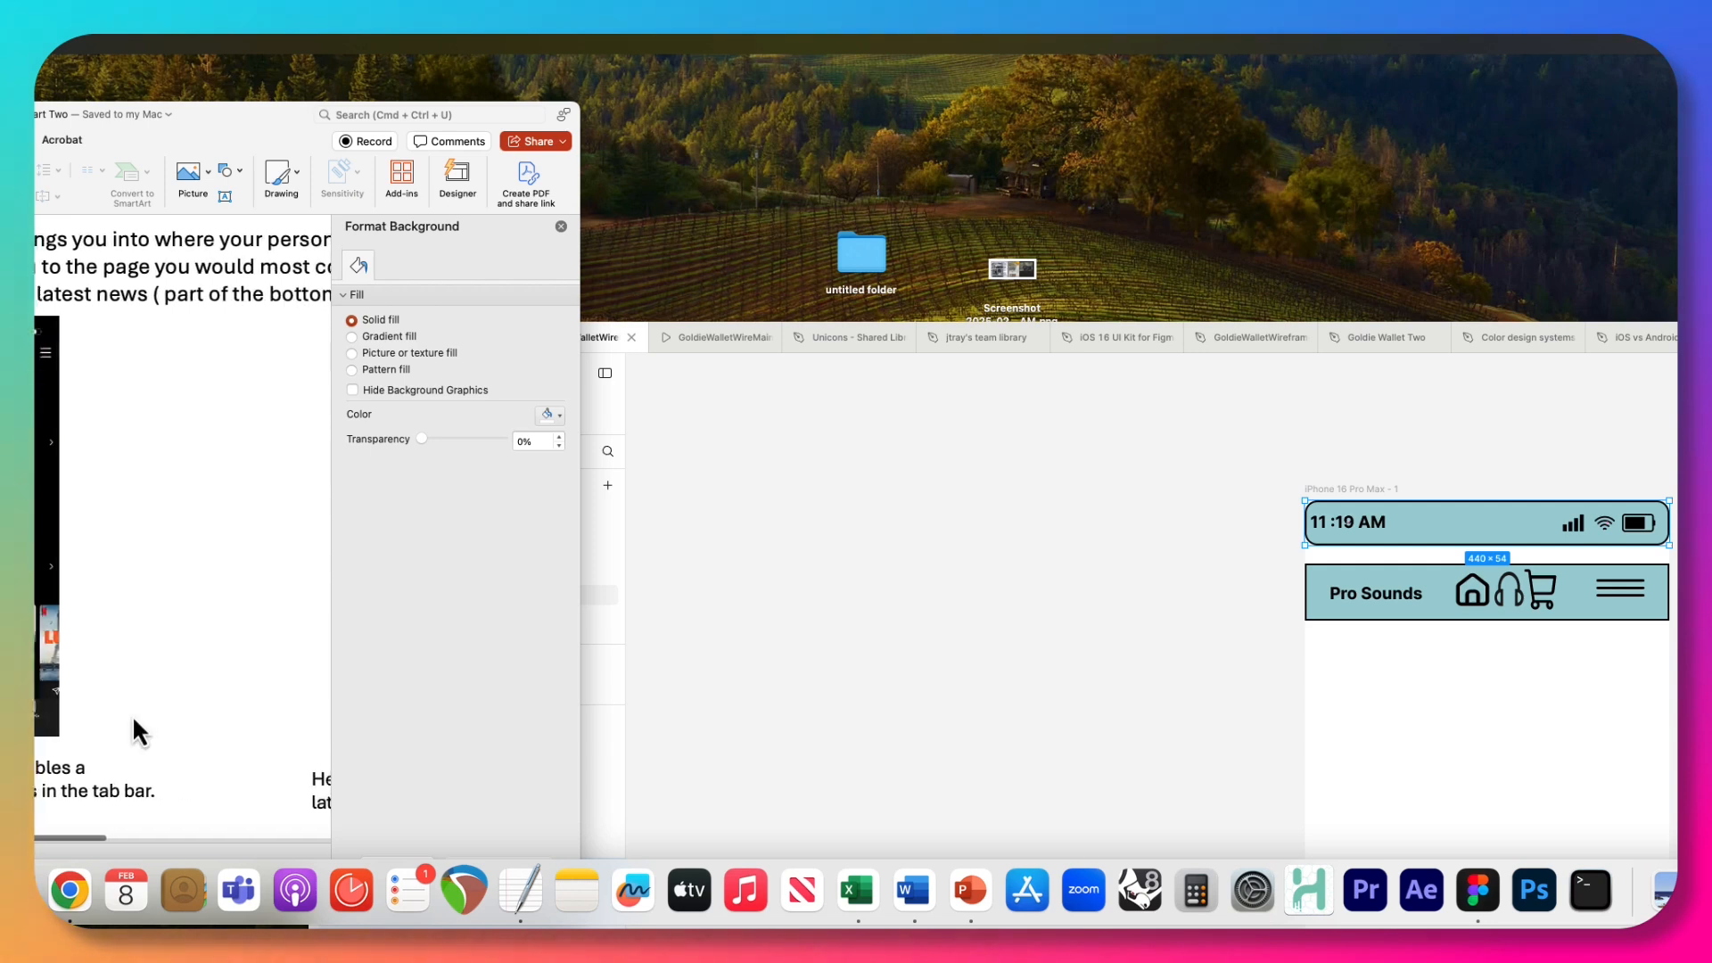
pyautogui.hscroll(10, 176, 724)
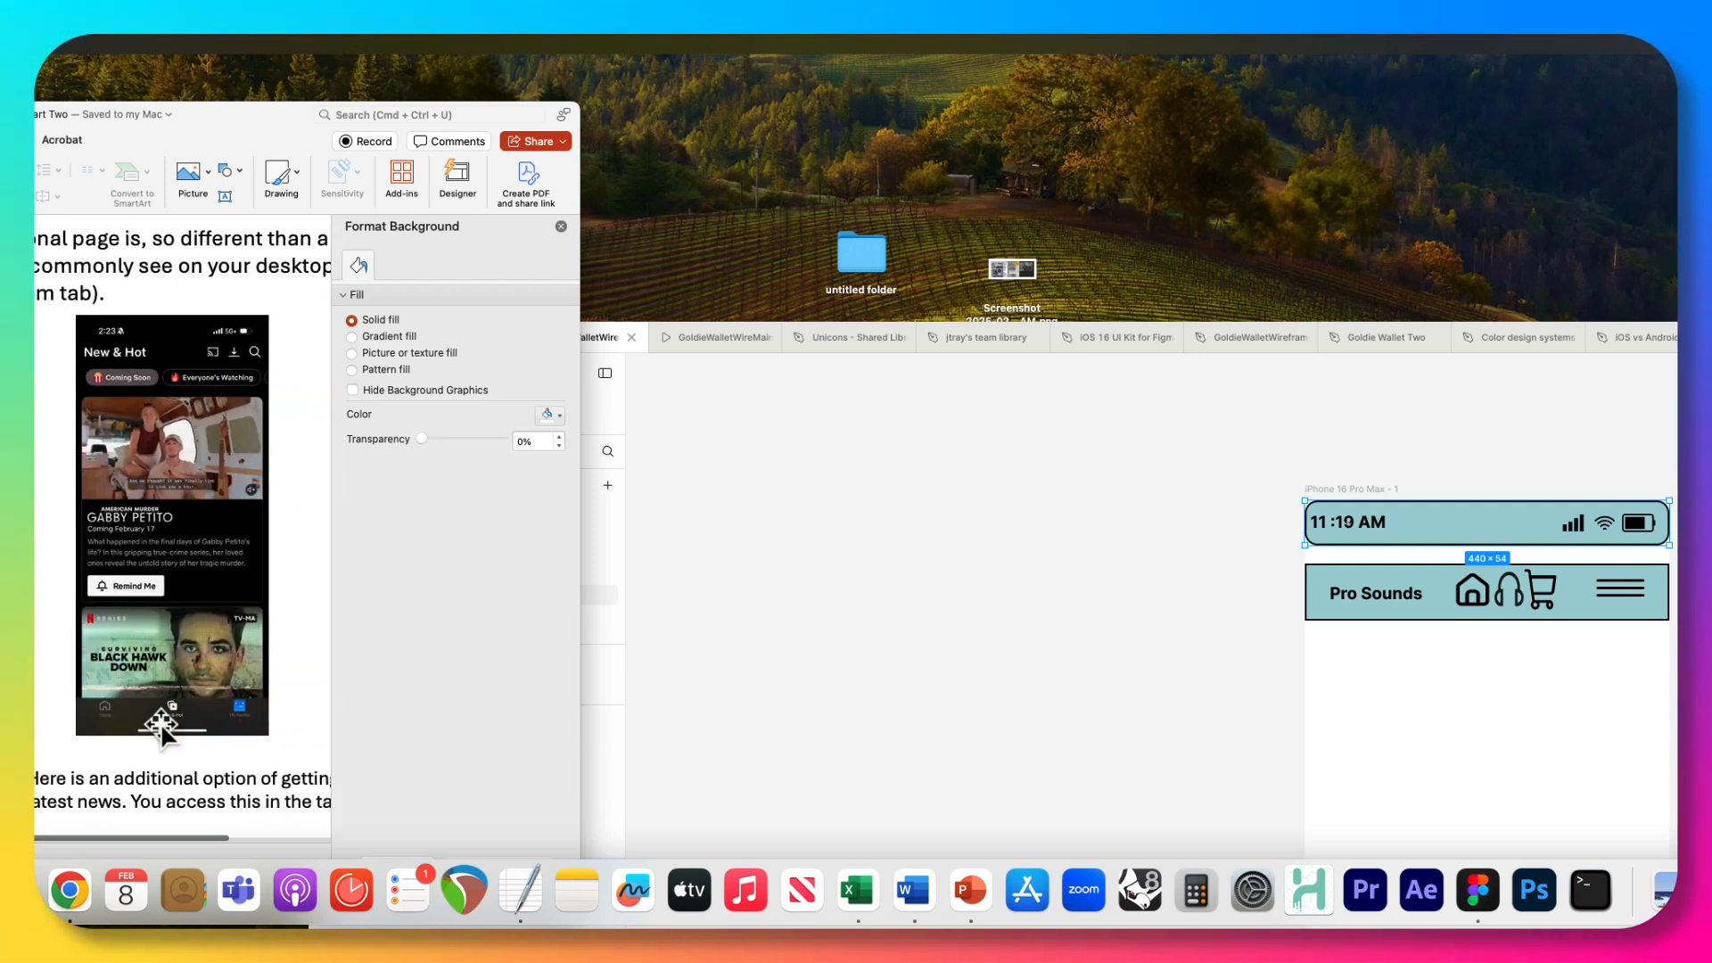
pyautogui.hscroll(-8, 138, 579)
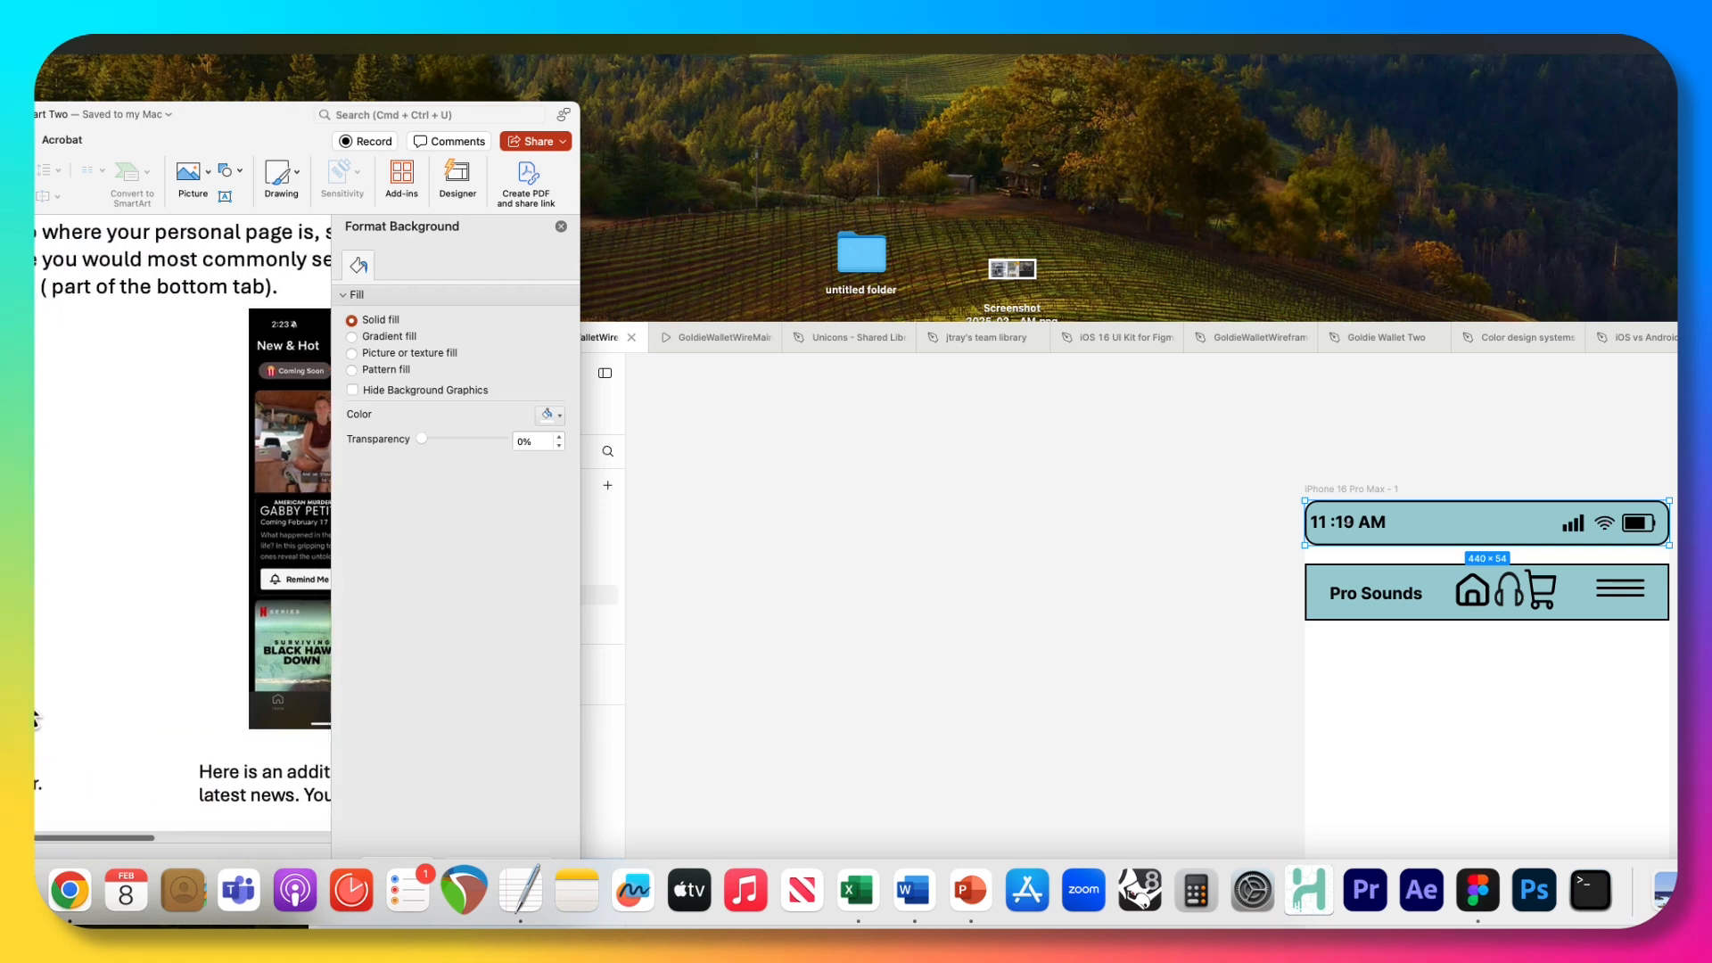
pyautogui.hscroll(-5, 38, 704)
pyautogui.scroll(10, 37, 705)
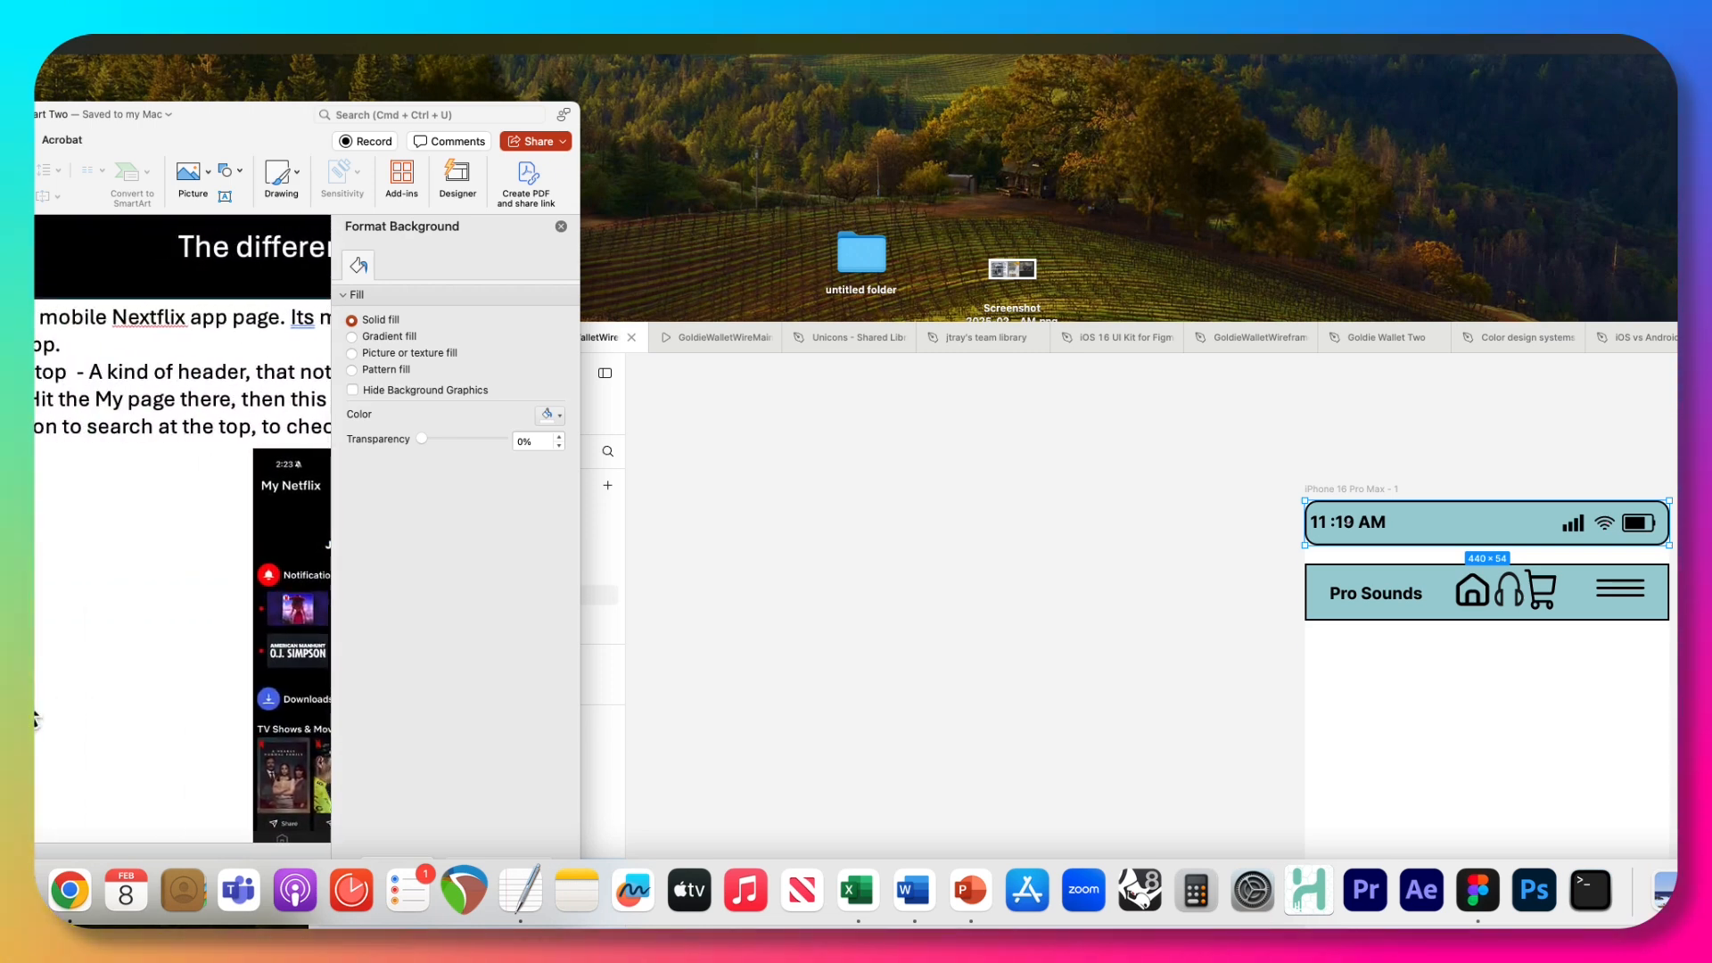
pyautogui.hscroll(2, 35, 718)
pyautogui.scroll(-2, 36, 718)
pyautogui.scroll(5, 36, 718)
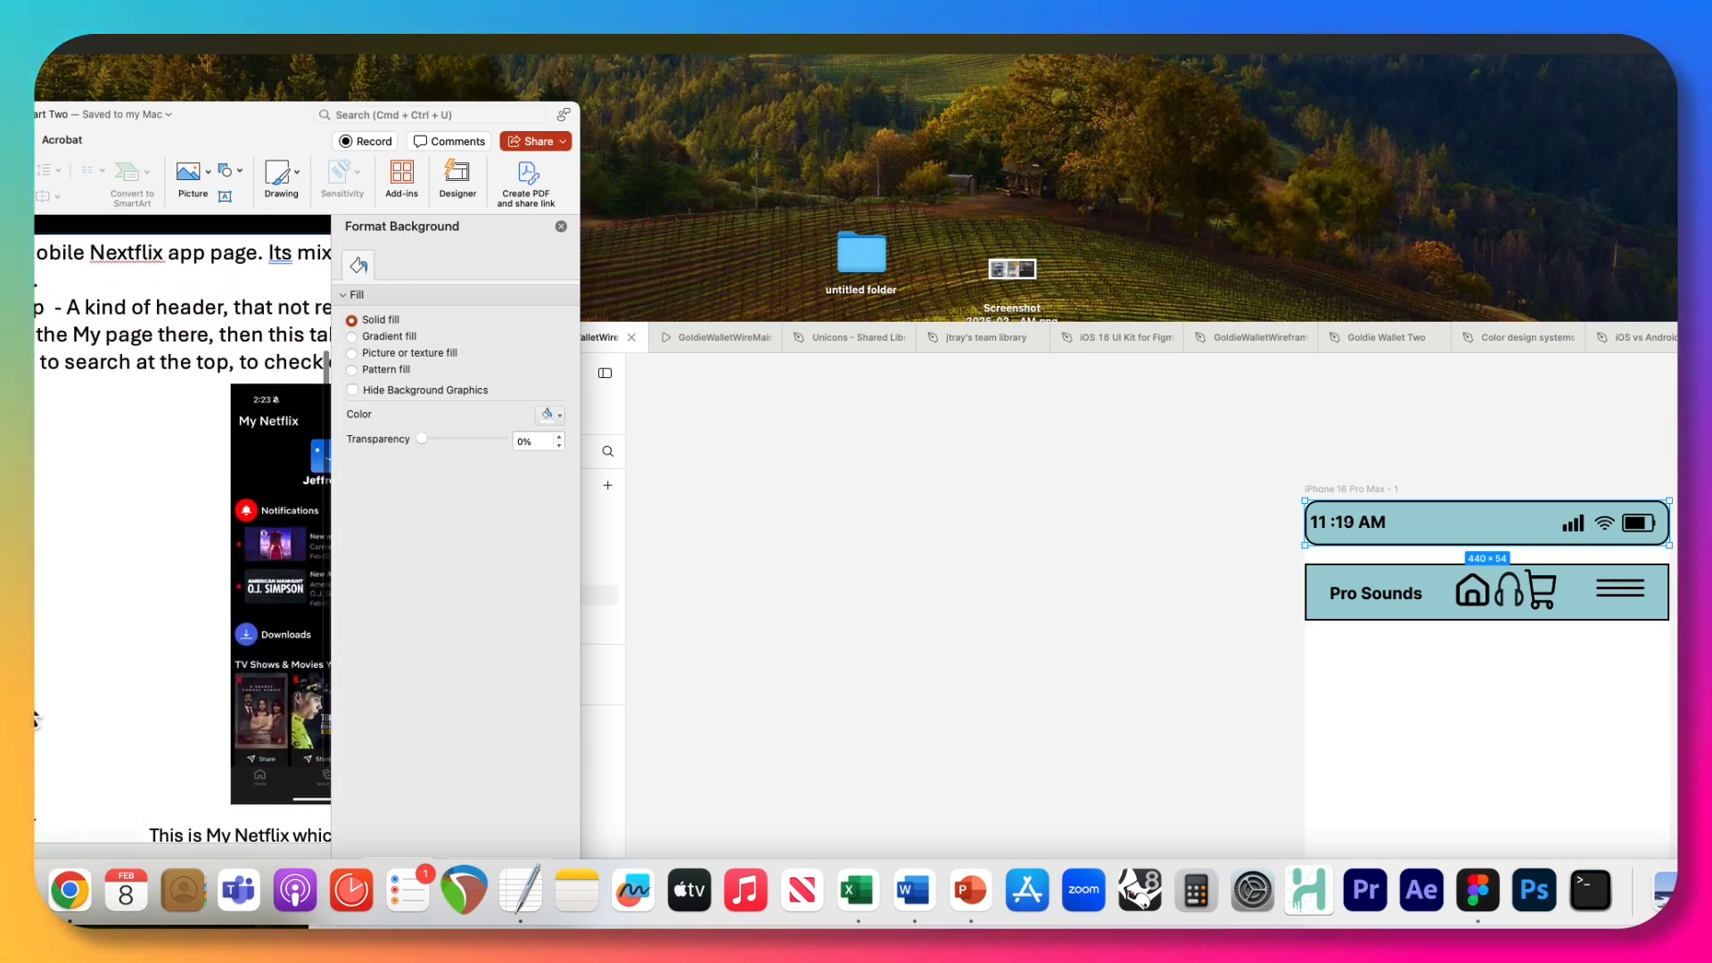
pyautogui.hscroll(8, 76, 659)
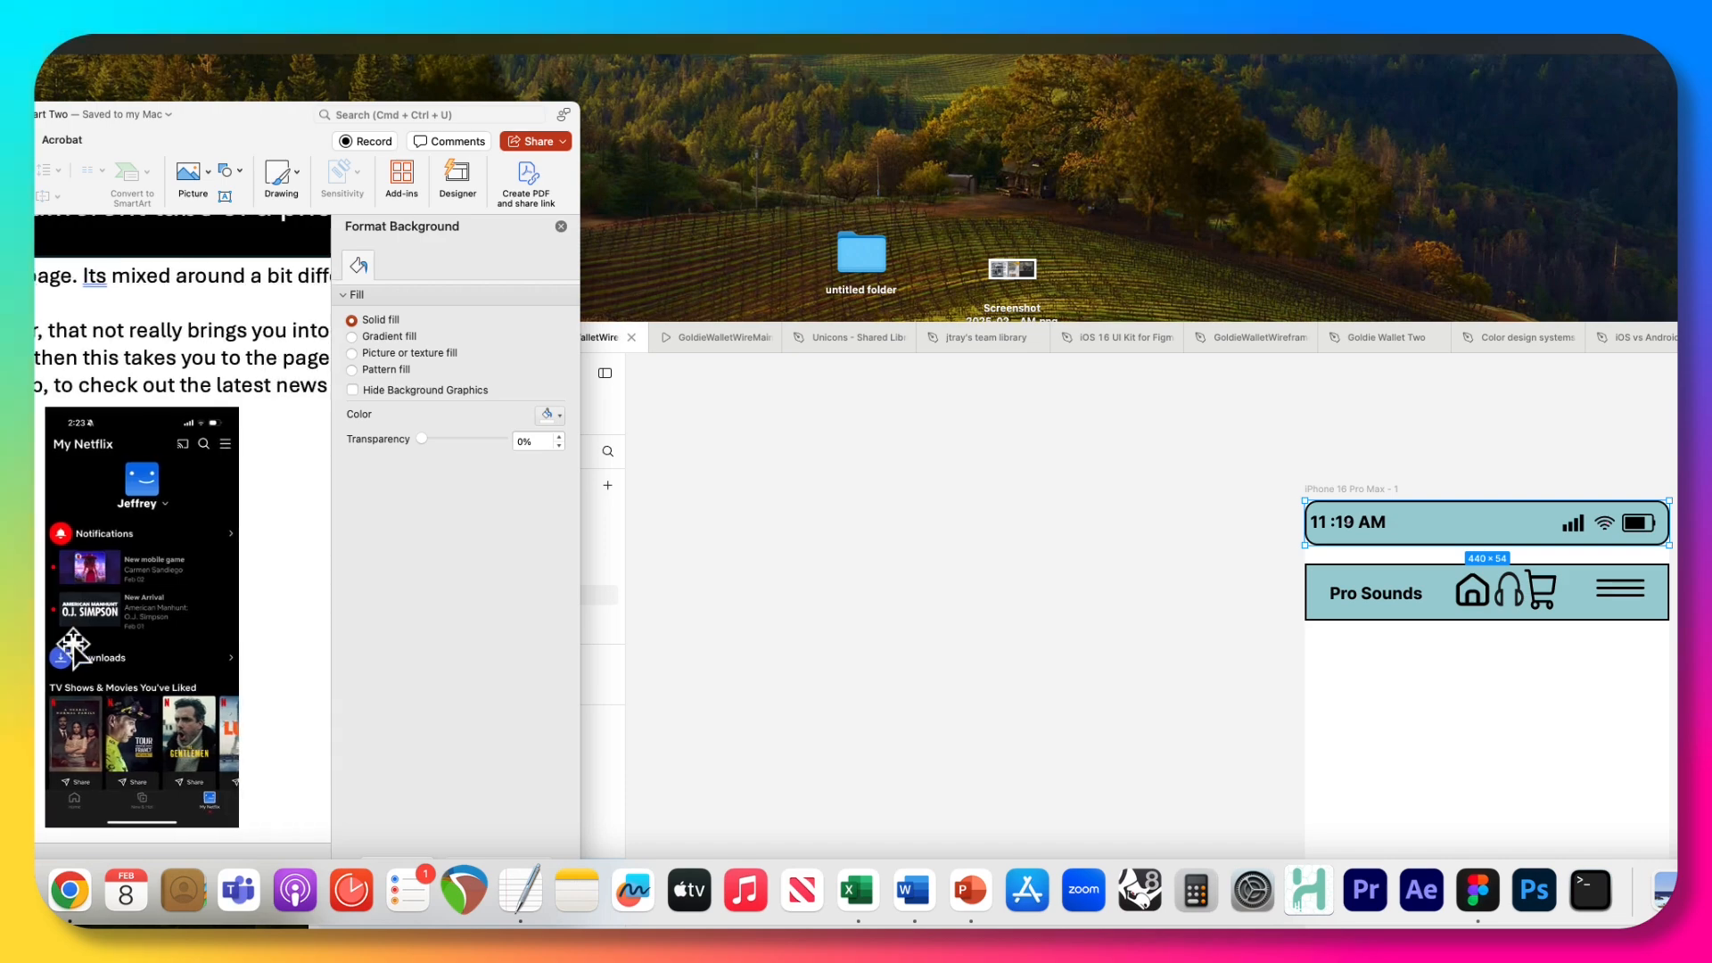
# Switch back to Figma and move its window so the canvas and the design properties are both in view.
pyautogui.click(917, 592)
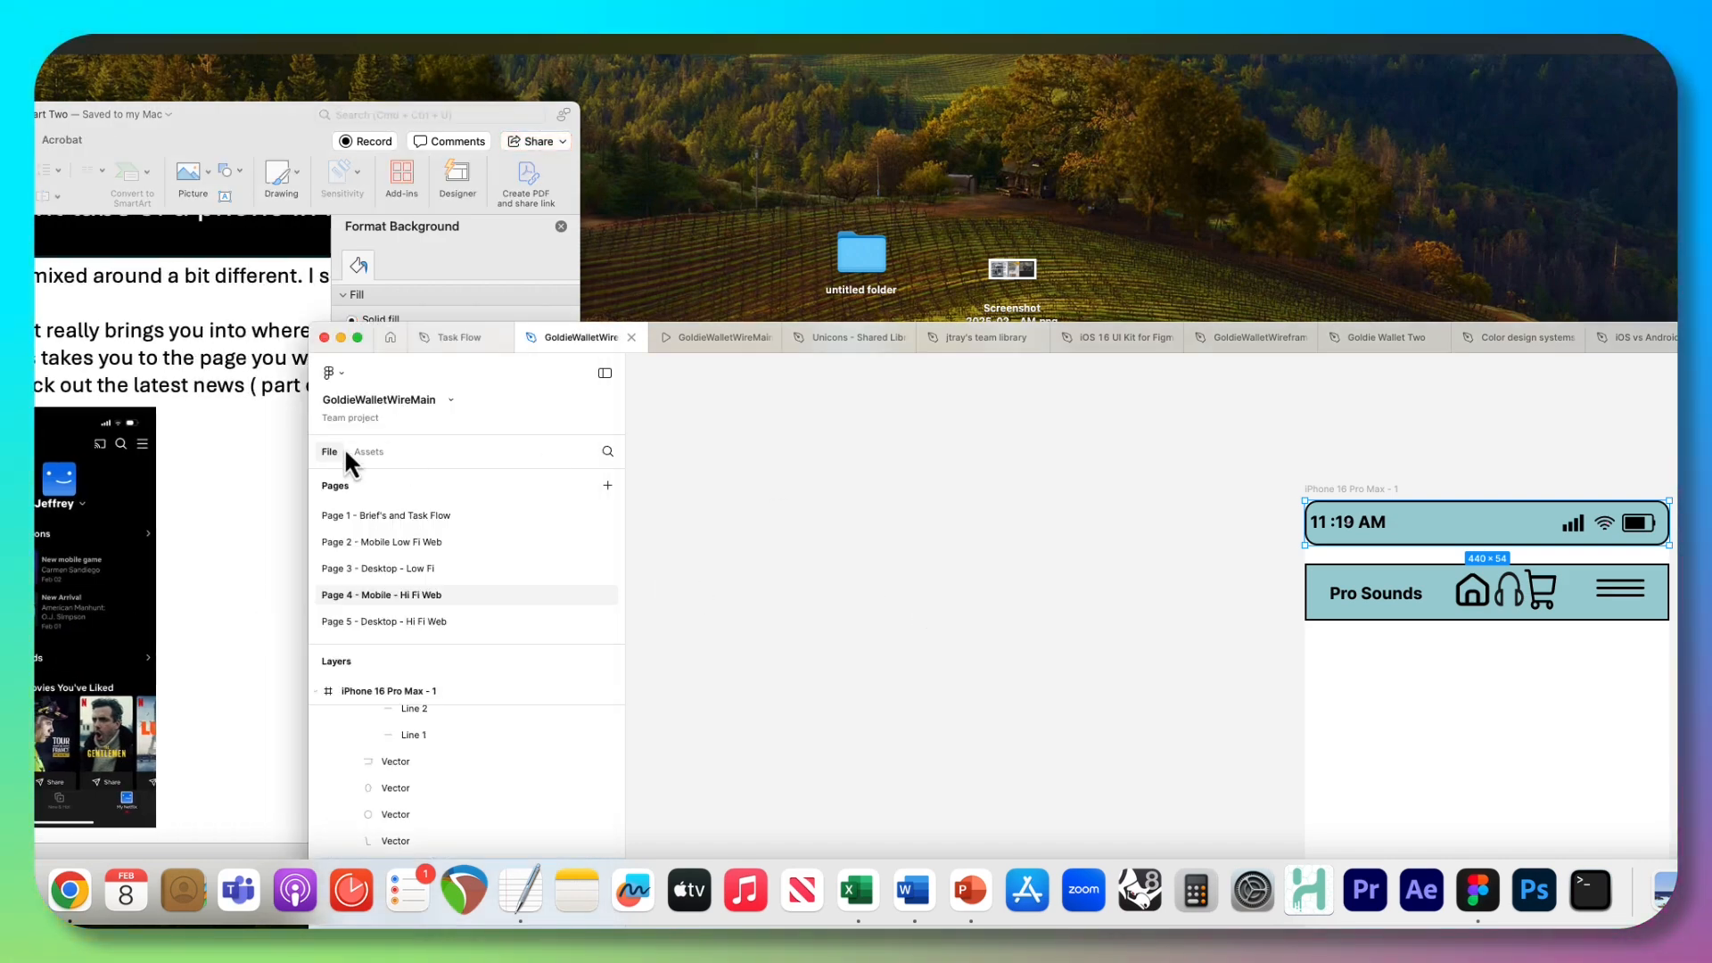
pyautogui.moveTo(371, 330); pyautogui.dragTo(0, 83)
pyautogui.hscroll(2, 622, 230)
pyautogui.scroll(-1, 623, 229)
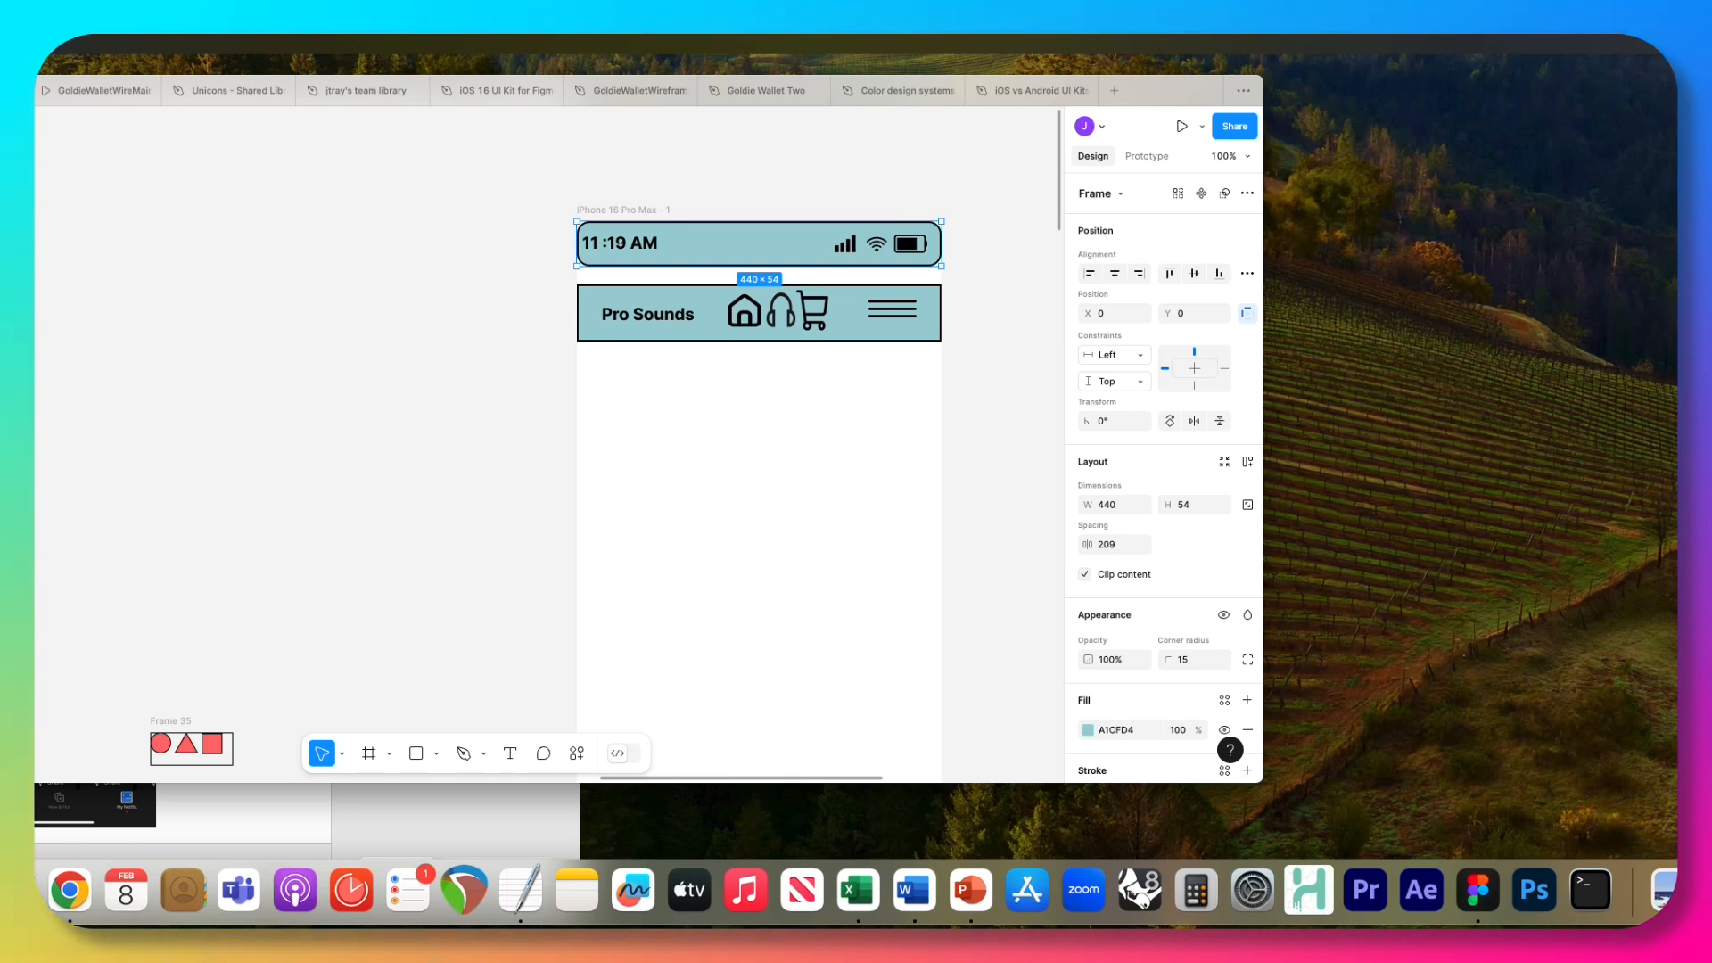
# Paste the System Bar into the header frame of the desktop Homepage and stretch it to 1708 × 100 to fill the frame.
pyautogui.click(263, 424)
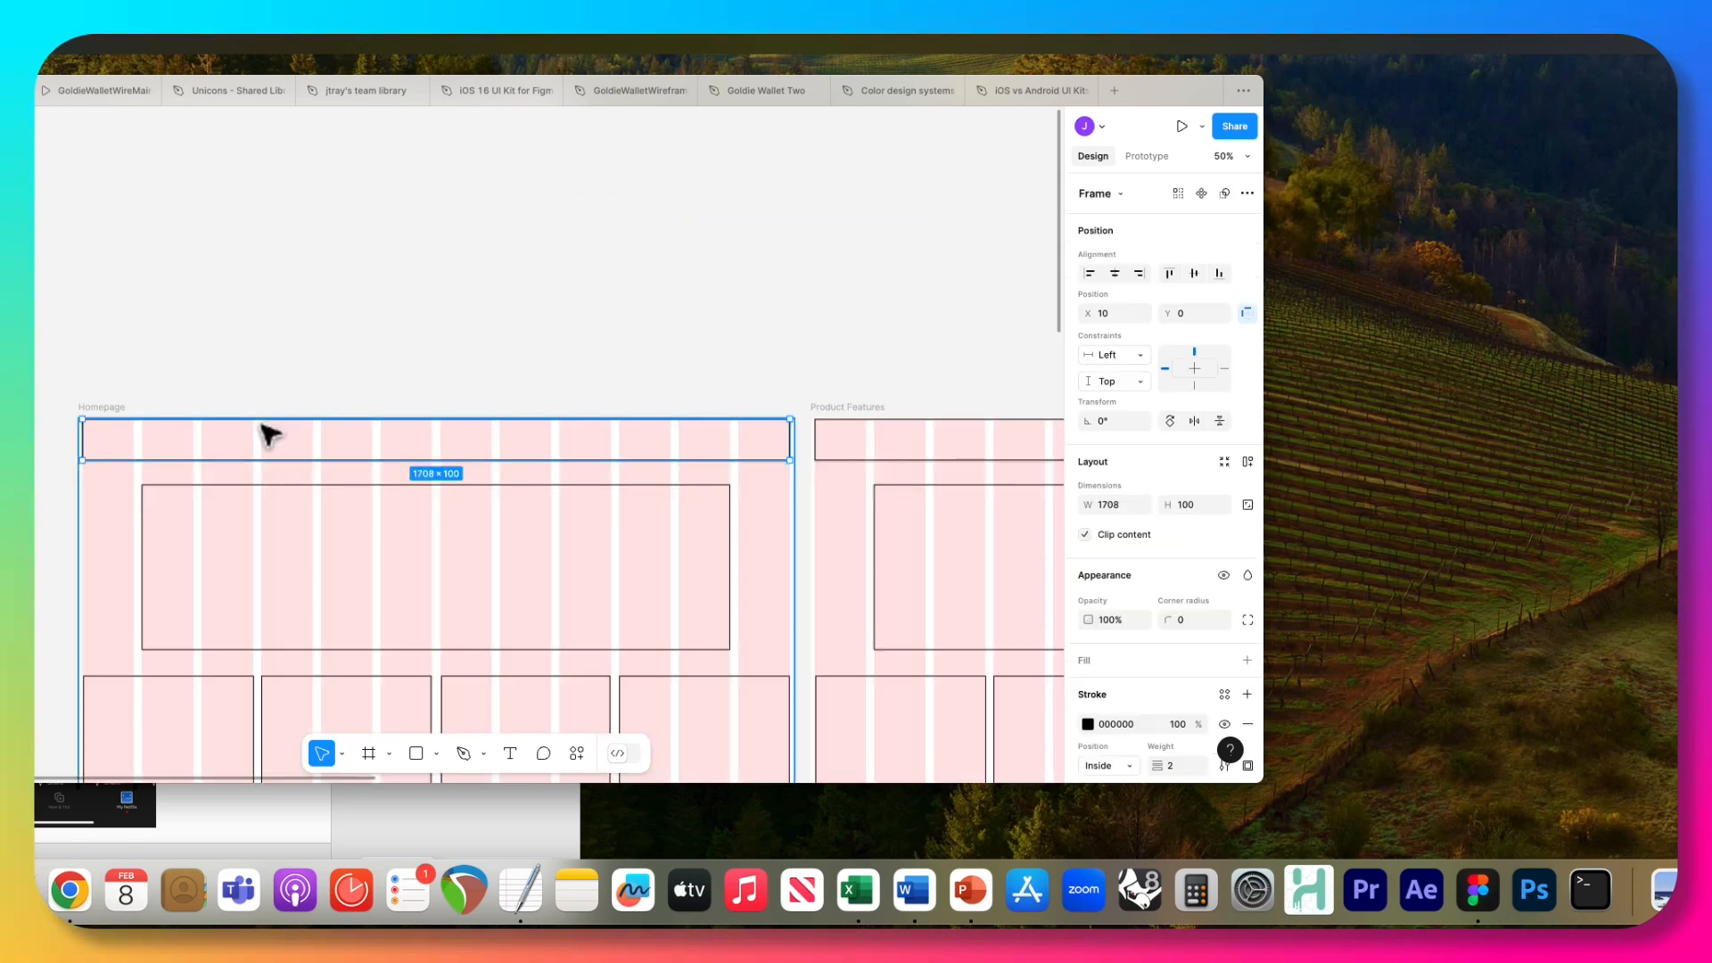
pyautogui.hotkey('ctrl', 'v')
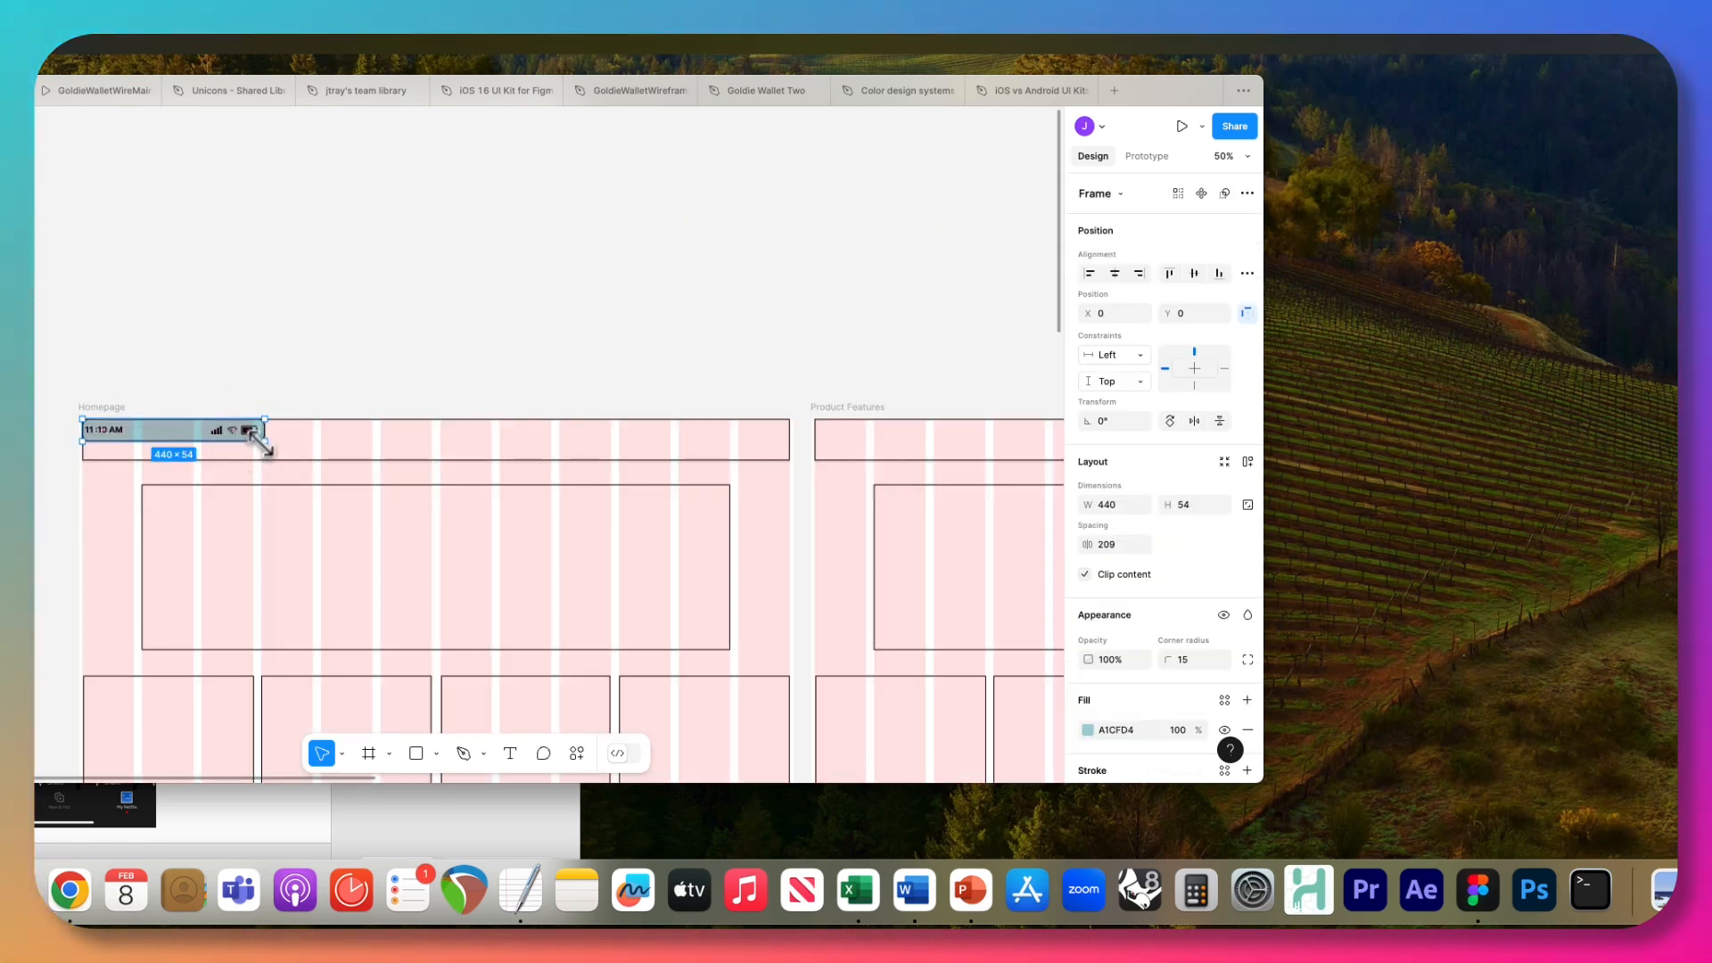
pyautogui.moveTo(259, 441); pyautogui.dragTo(789, 461)
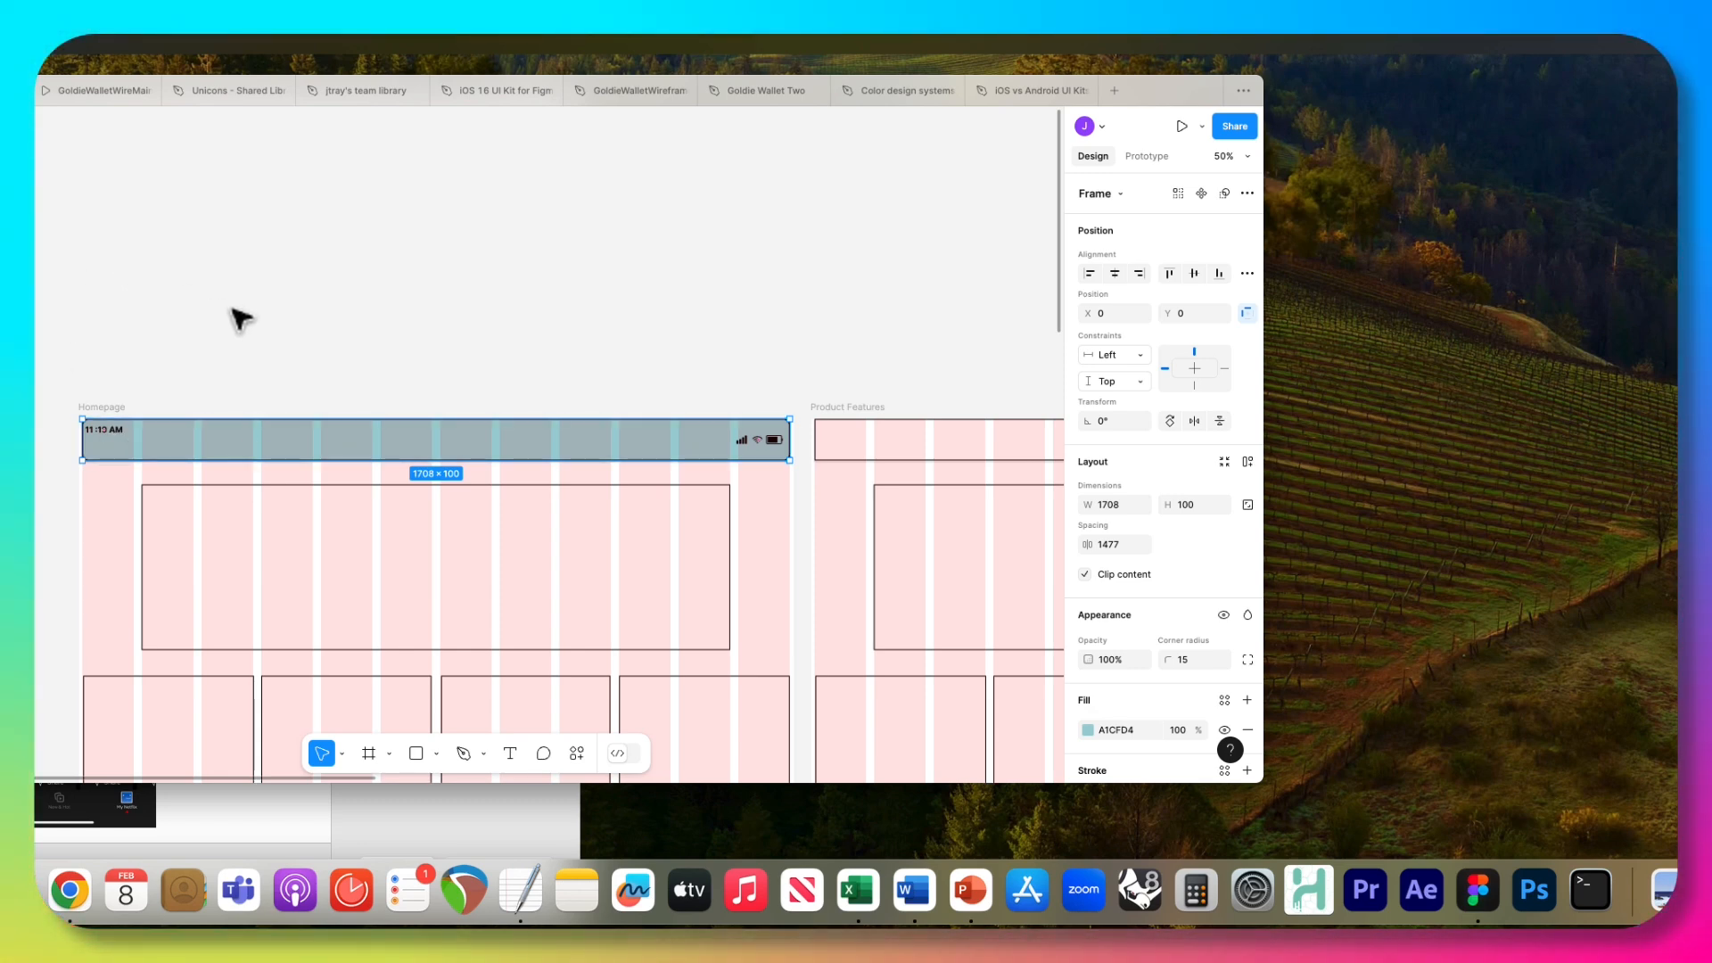
pyautogui.hscroll(3, 237, 321)
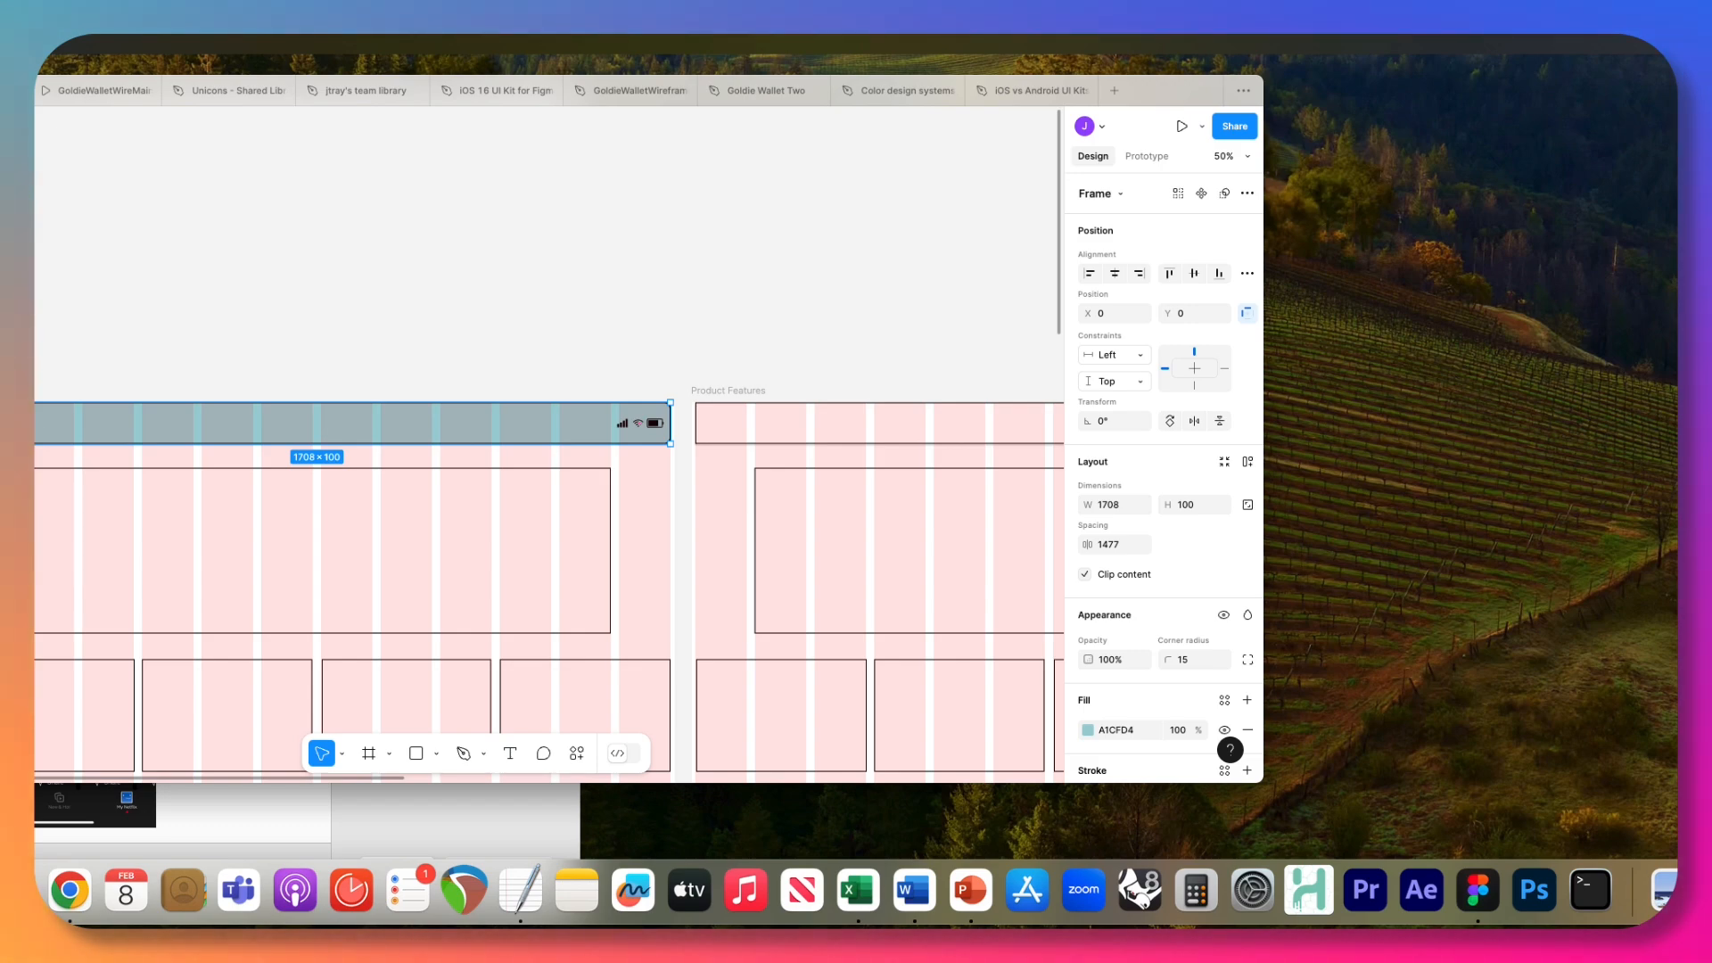
# Switch to PowerPoint and read the slide describing the system bar, app bar, tab bar and floating action button.
pyautogui.press('super+Tab')
pyautogui.hscroll(-3, 183, 535)
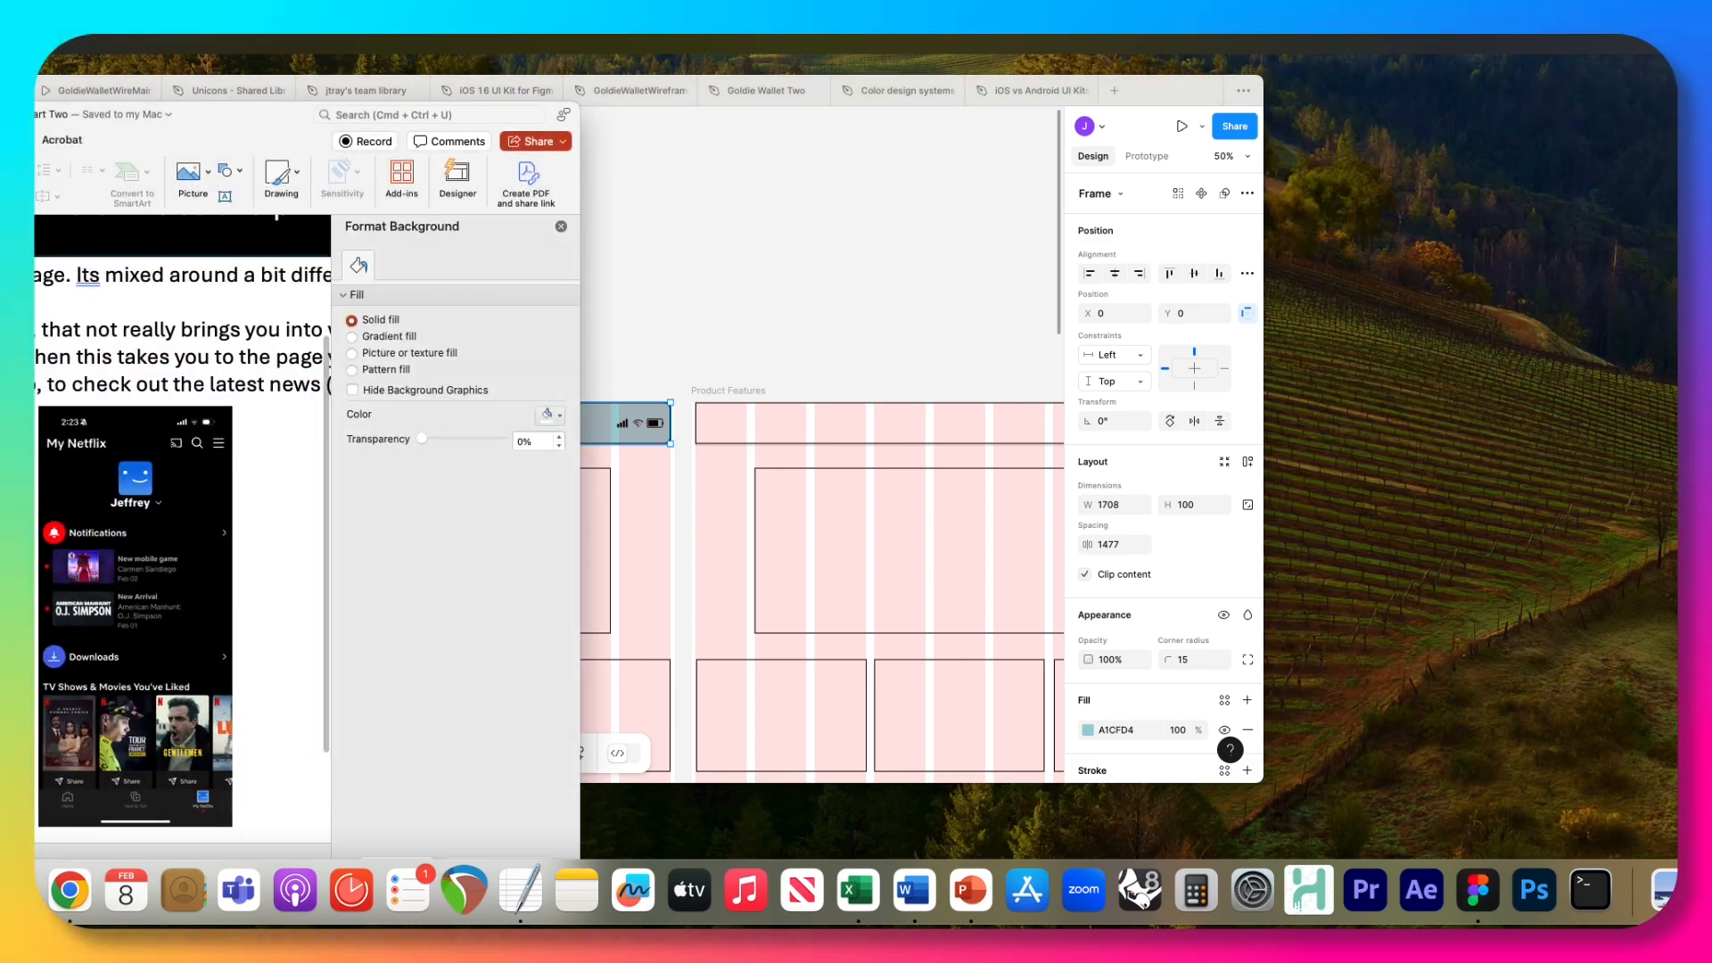
pyautogui.hscroll(-2, 183, 535)
pyautogui.press('Down')
pyautogui.press('Down')
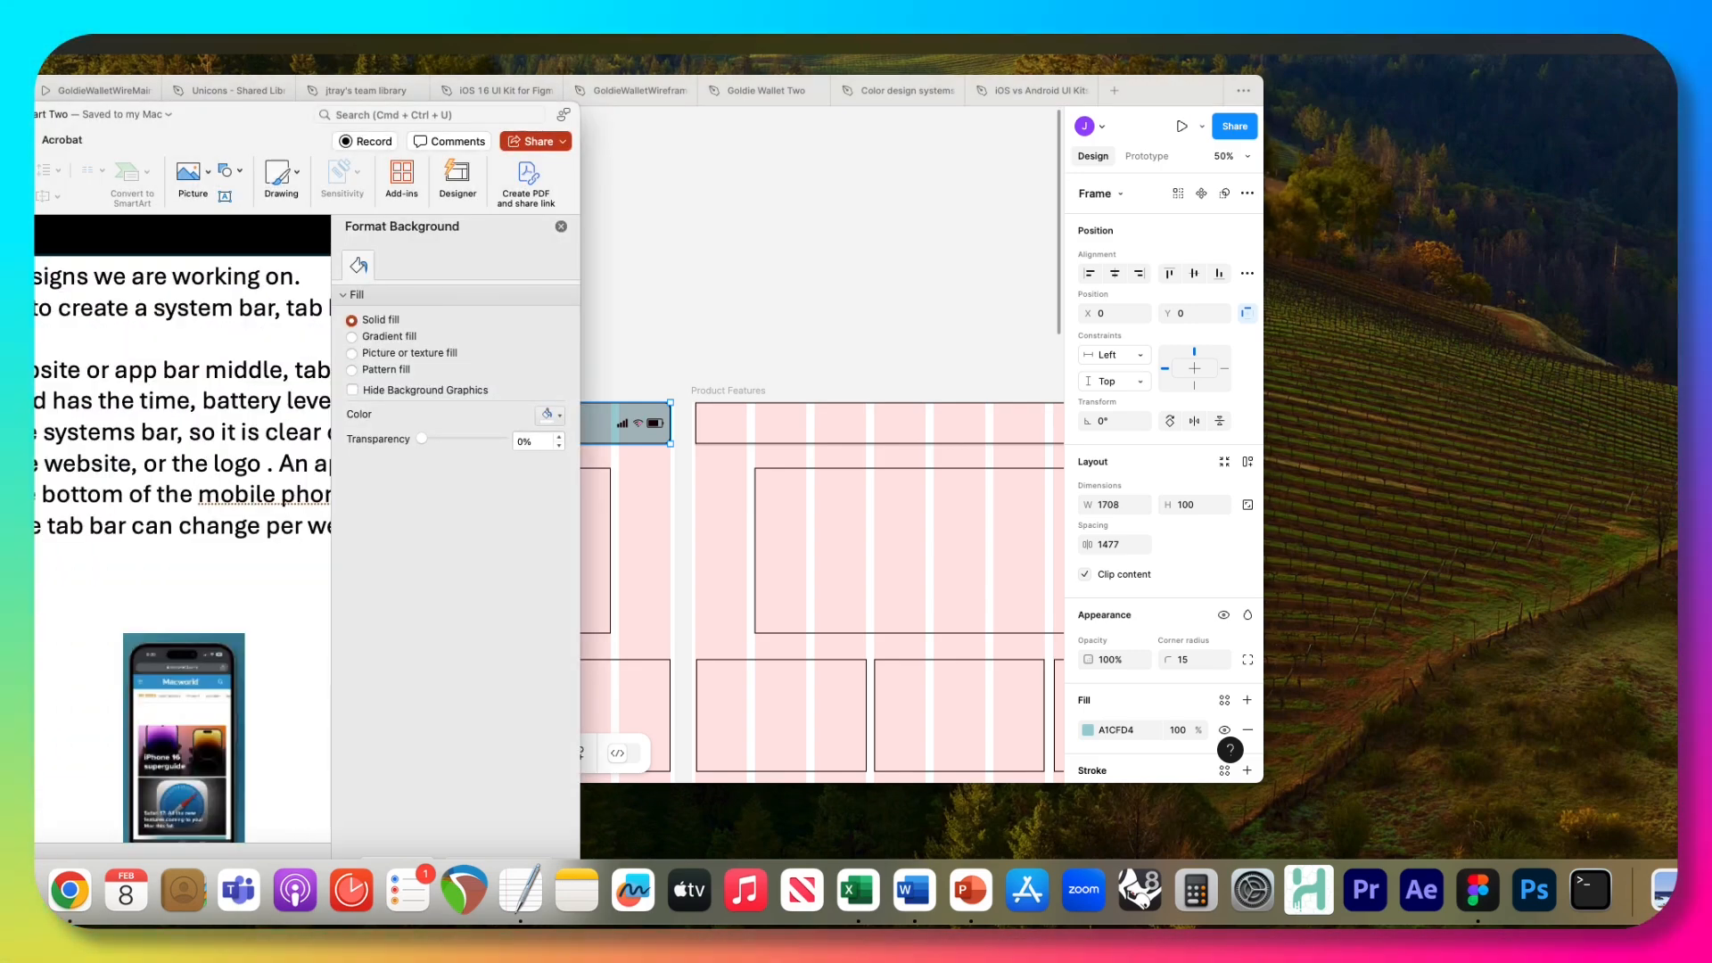
pyautogui.scroll(-5, 182, 535)
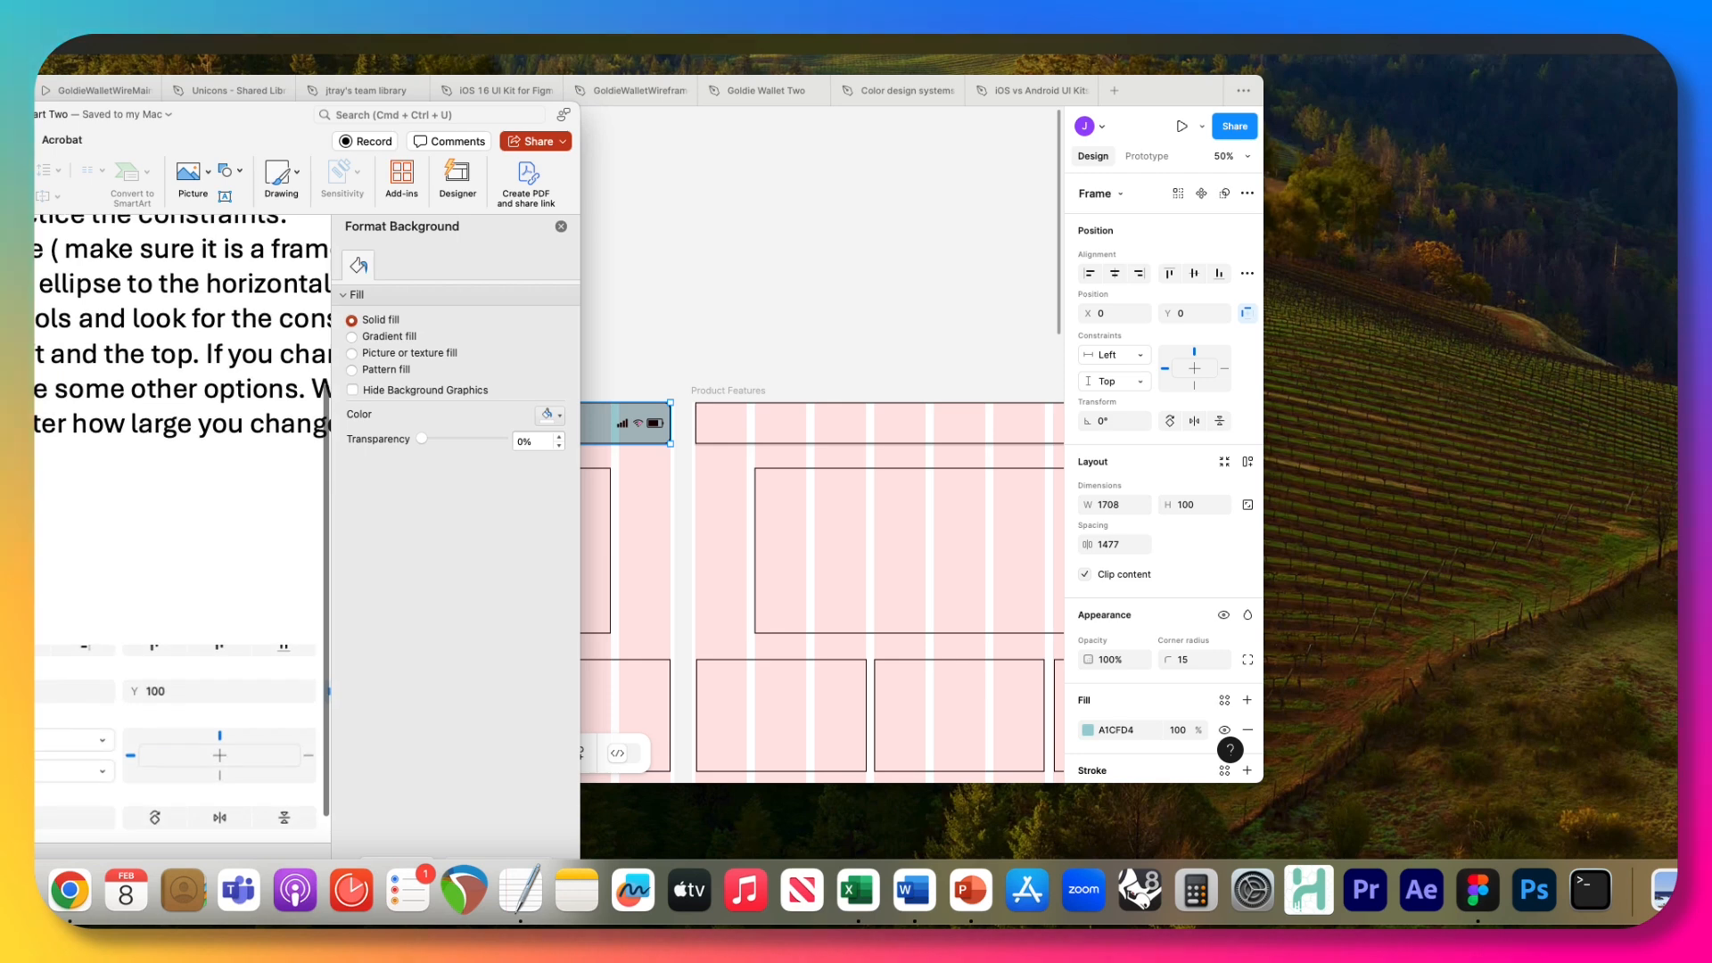
pyautogui.scroll(3, 183, 535)
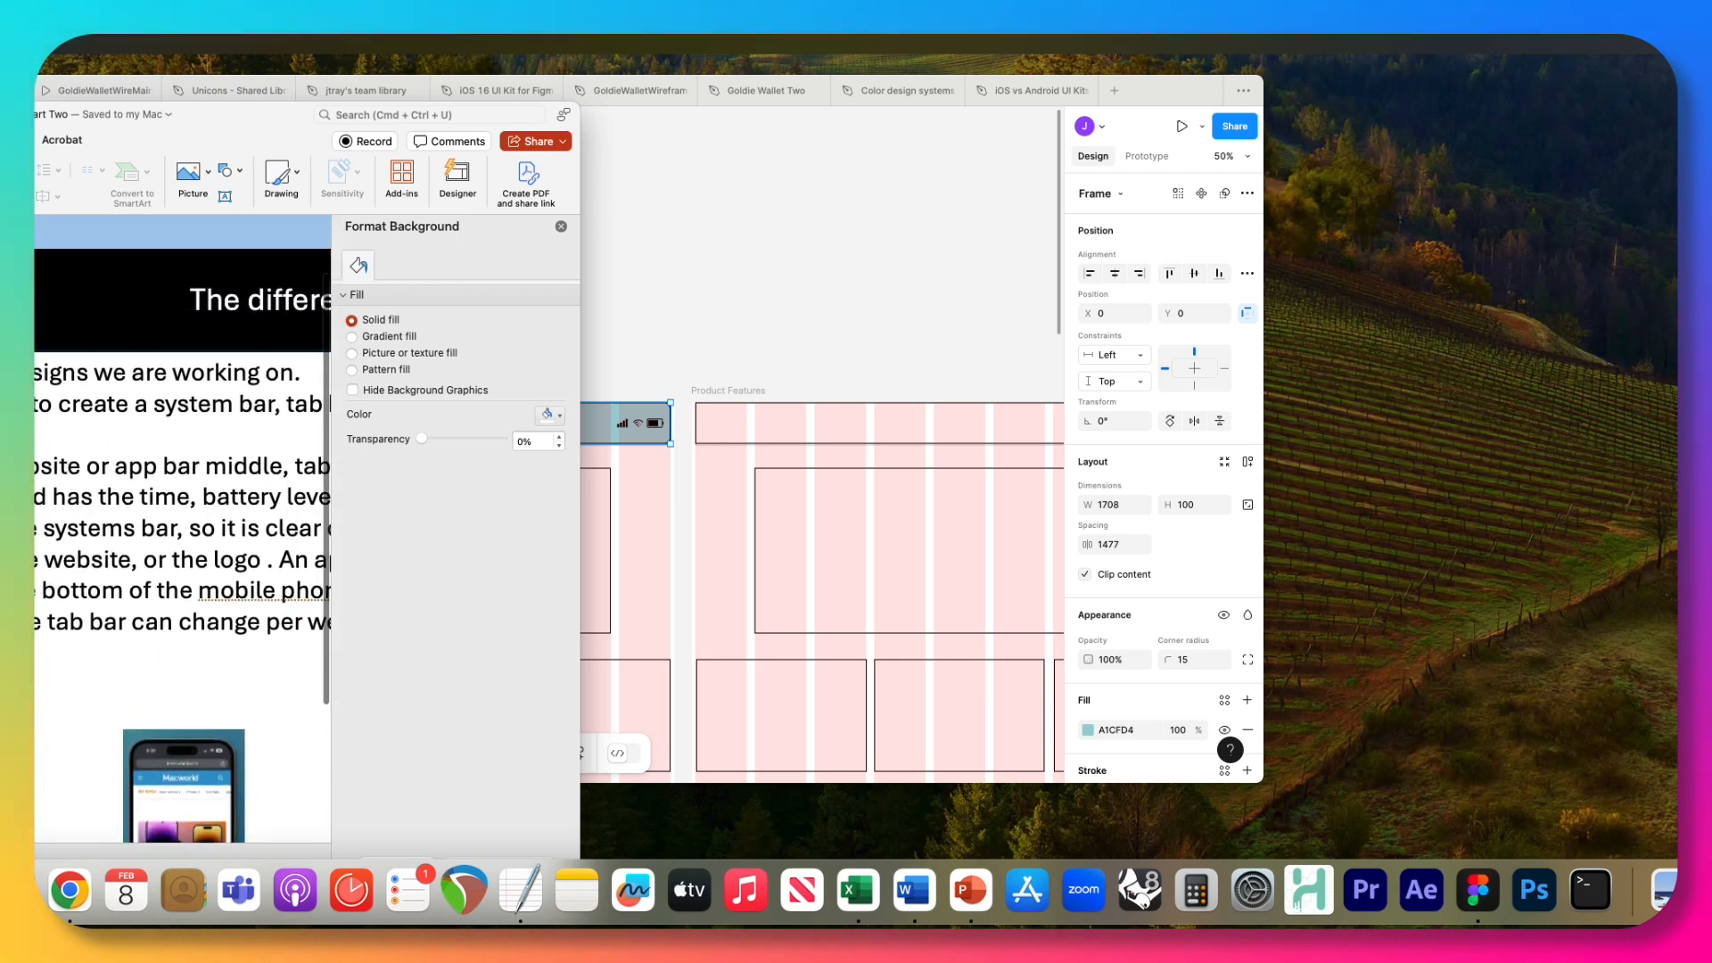
pyautogui.scroll(-4, 182, 535)
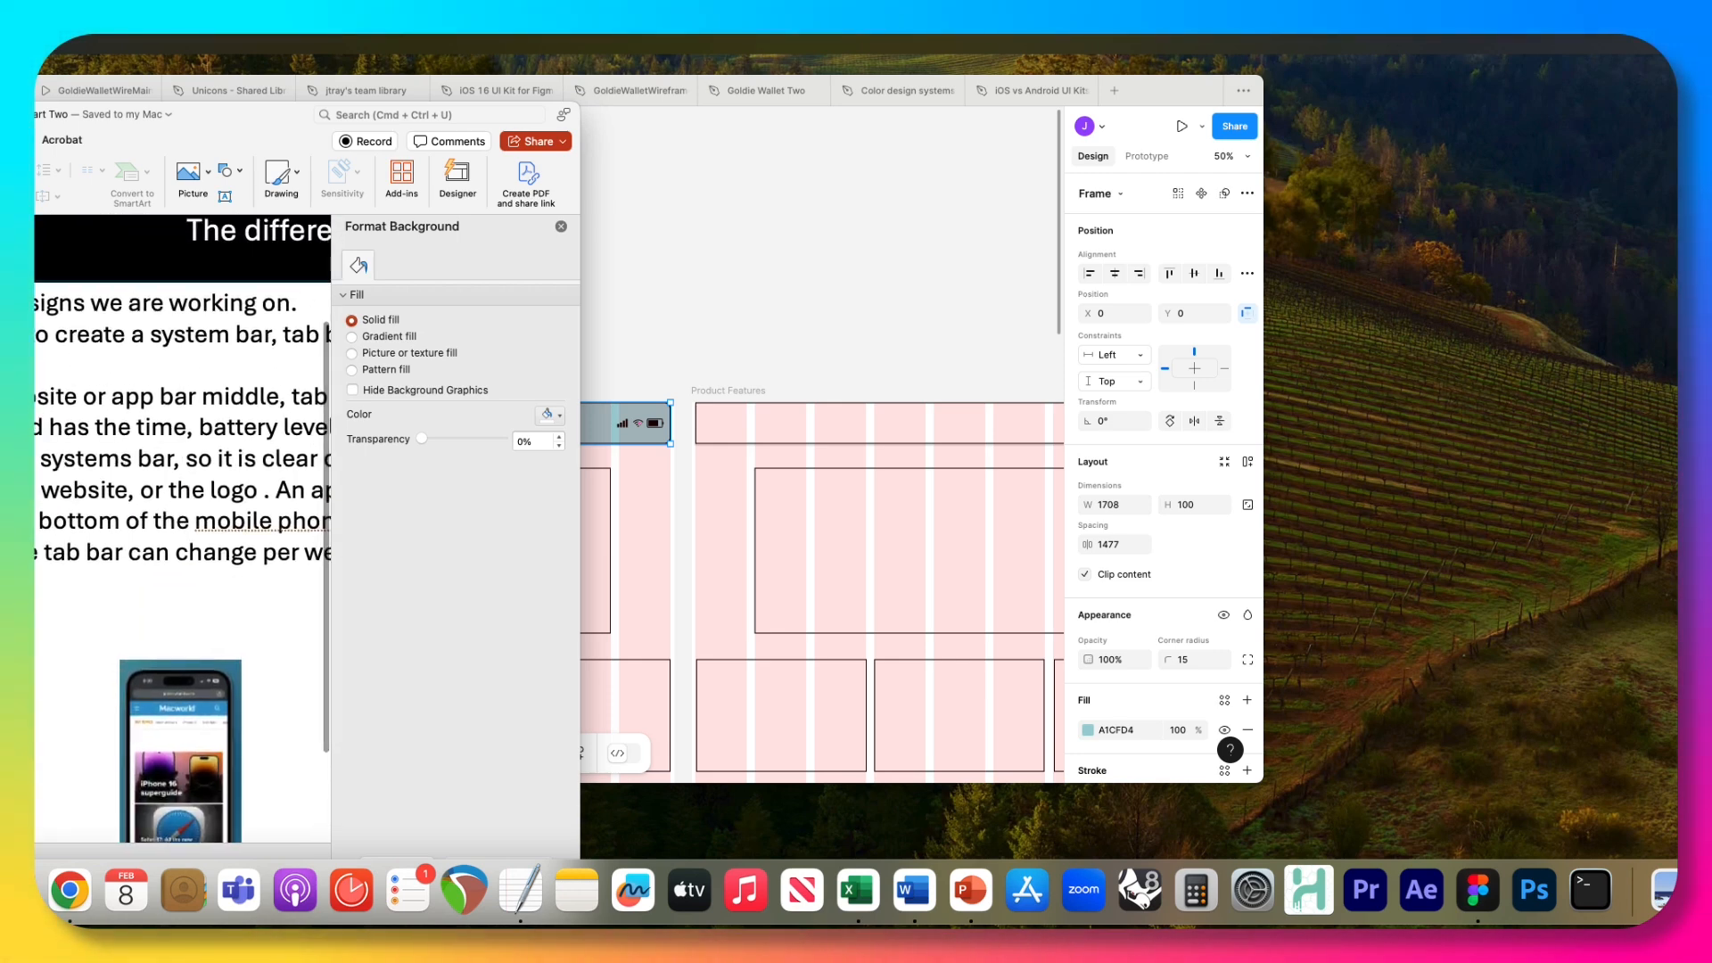
pyautogui.hscroll(3, 64, 683)
pyautogui.scroll(2, 64, 682)
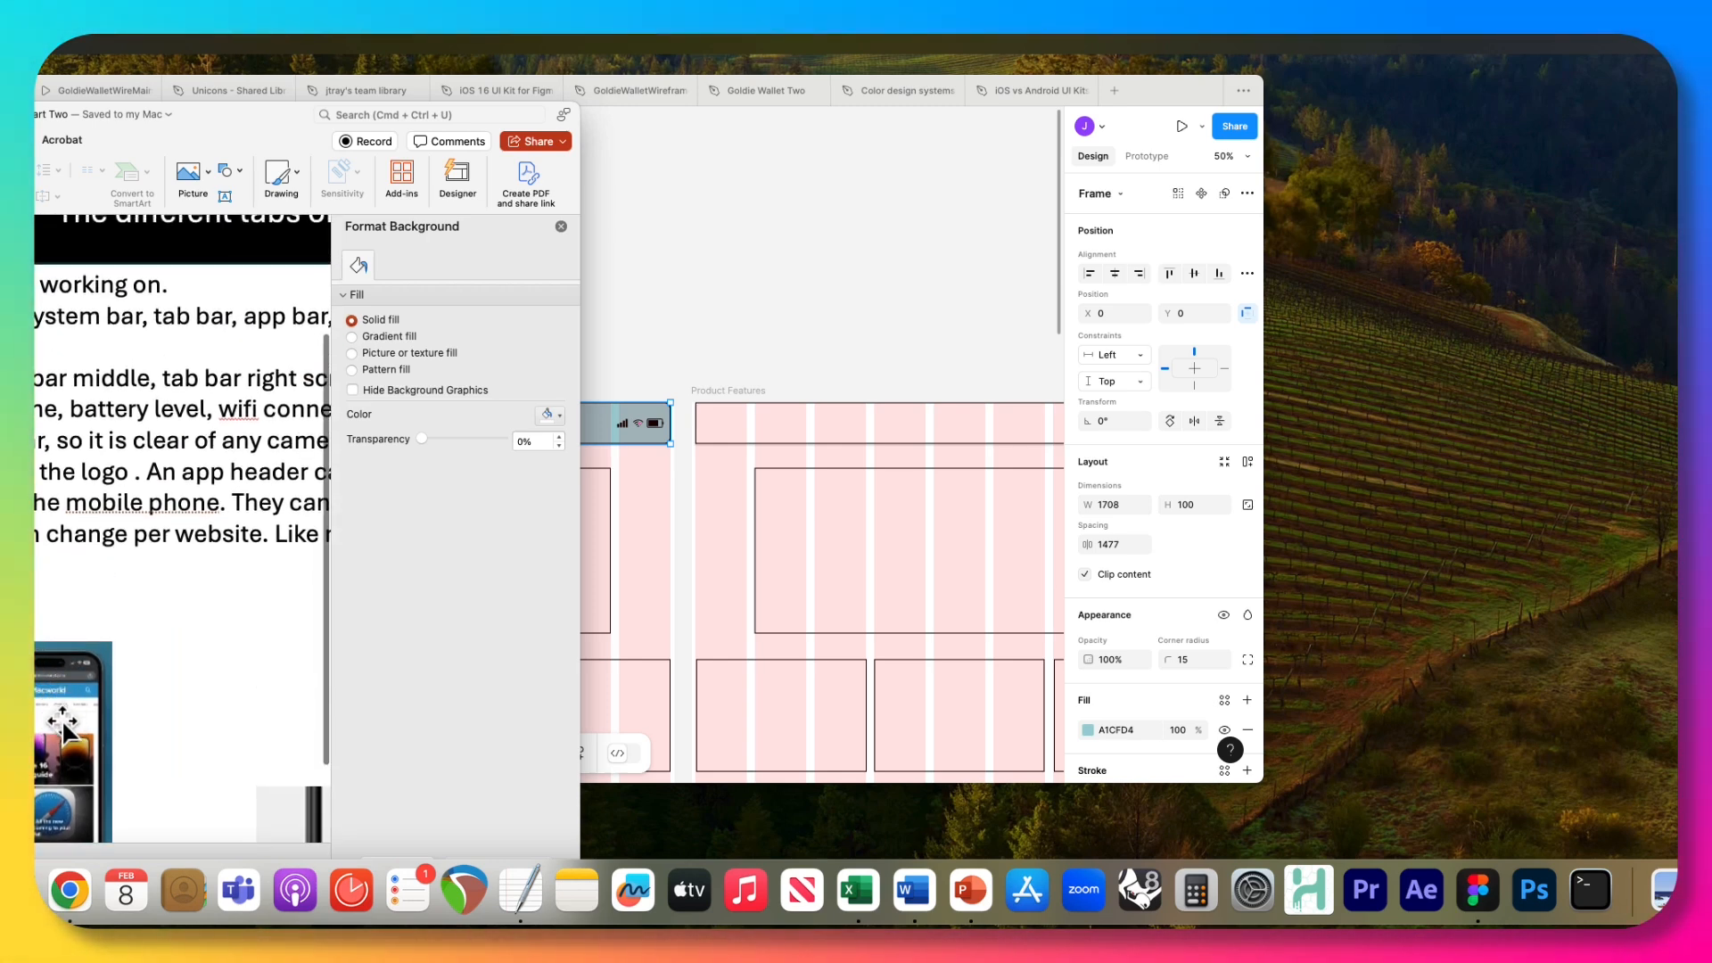
pyautogui.scroll(-3, 64, 730)
pyautogui.hscroll(4, 65, 729)
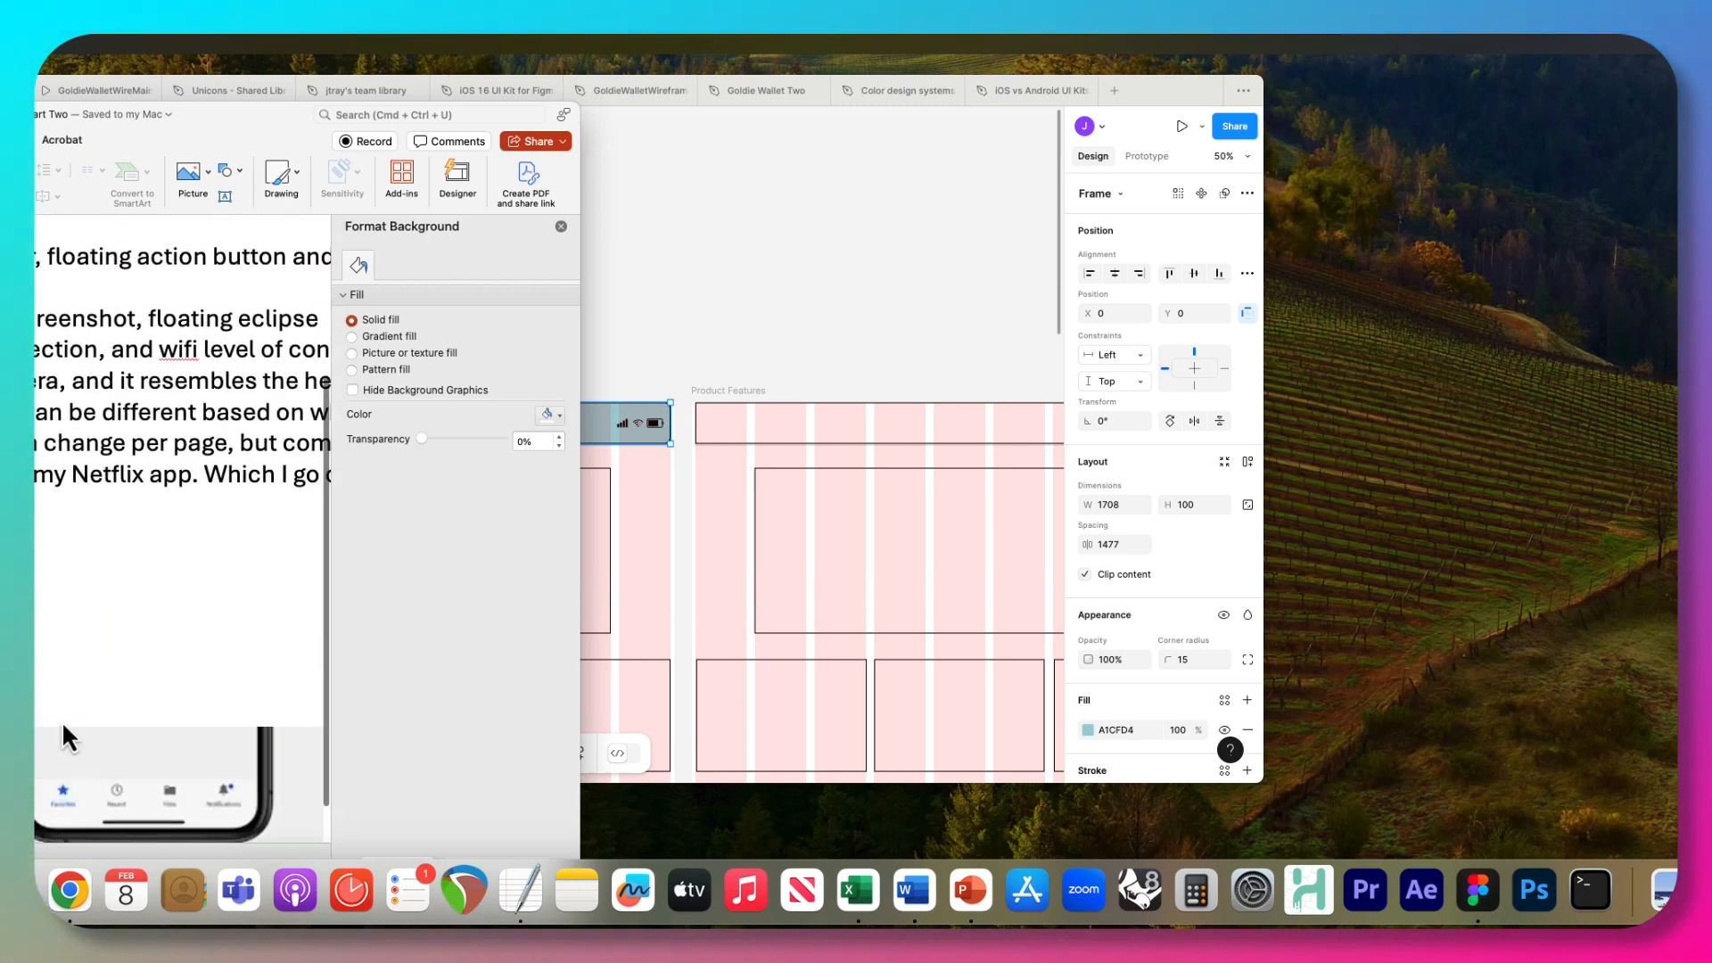
pyautogui.hscroll(-2, 64, 738)
pyautogui.scroll(1, 64, 738)
pyautogui.scroll(-5, 195, 575)
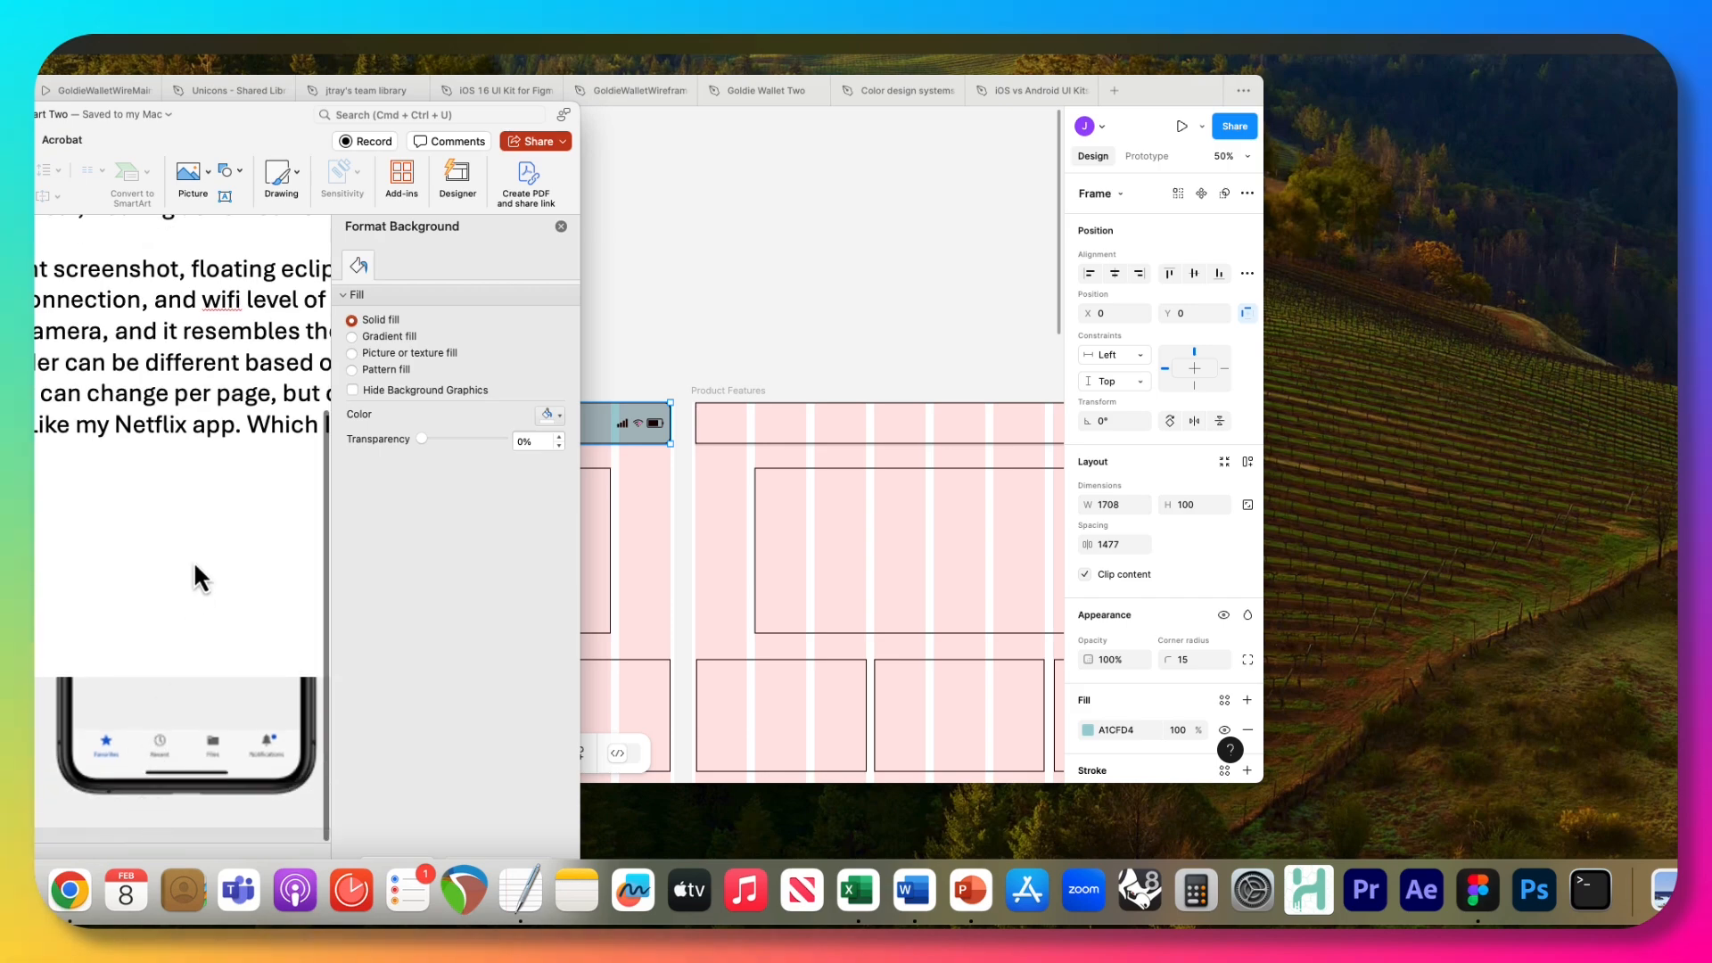
# Reposition the PowerPoint window and enlarge the slide to 388% to inspect the bars in the Macworld phone screenshot.
pyautogui.hscroll(-3, 50, 593)
pyautogui.hscroll(-2, 36, 609)
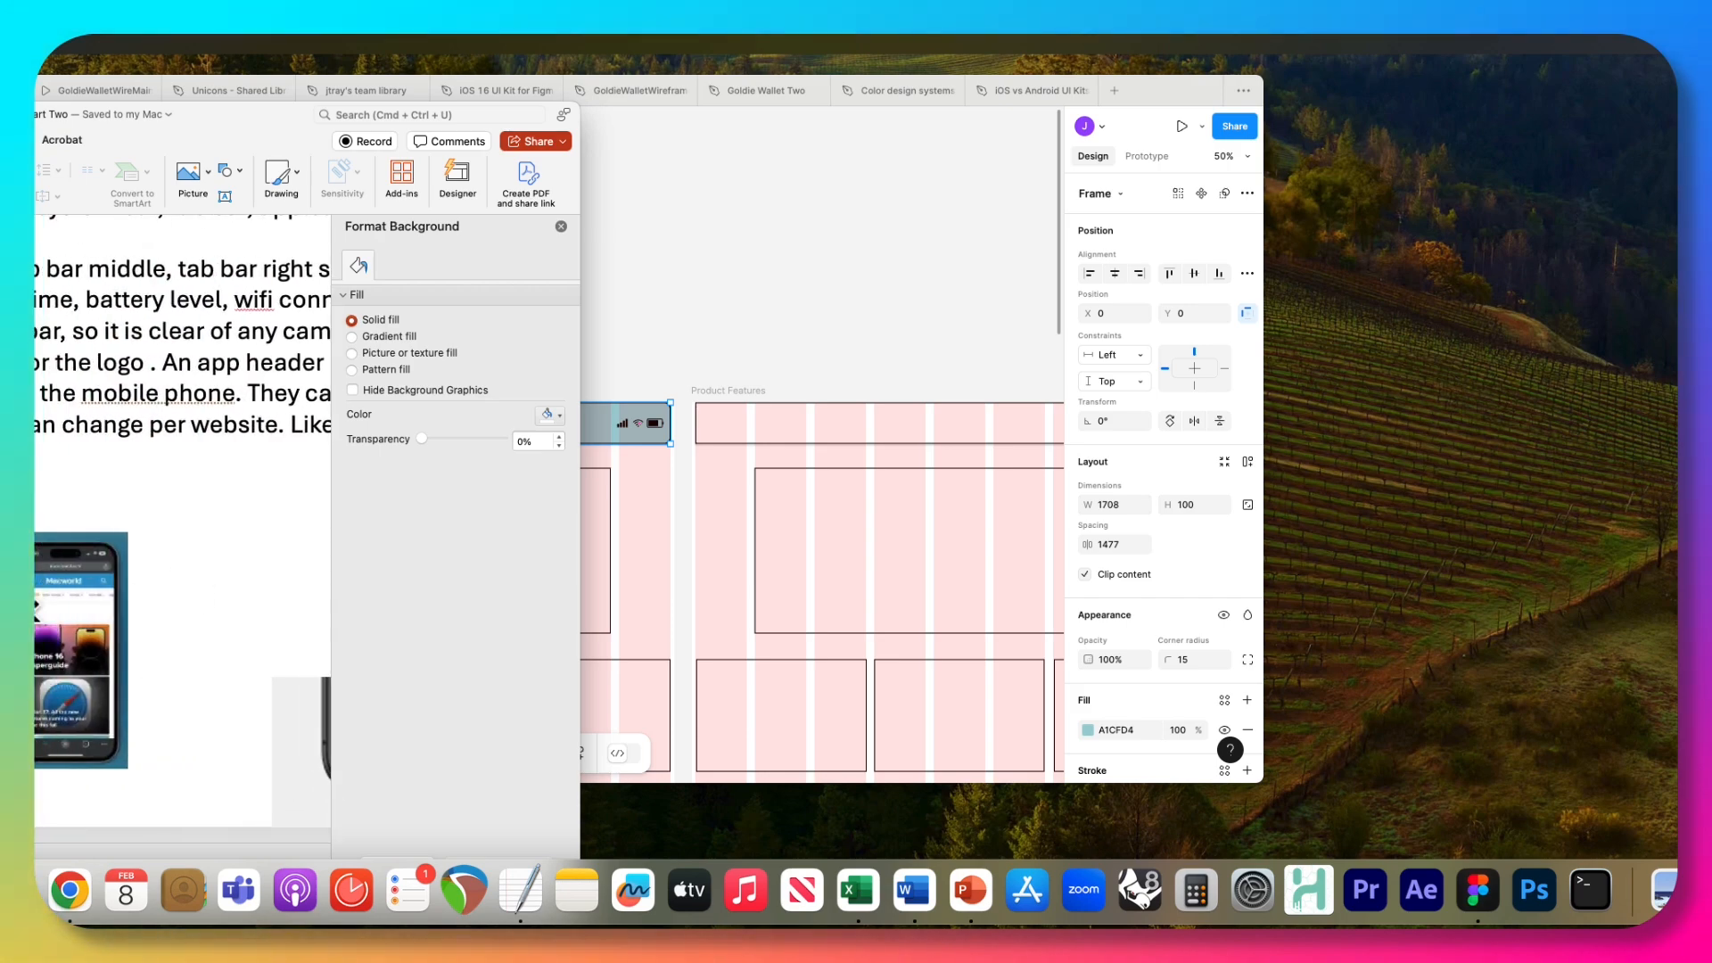
pyautogui.moveTo(250, 134); pyautogui.dragTo(317, 45)
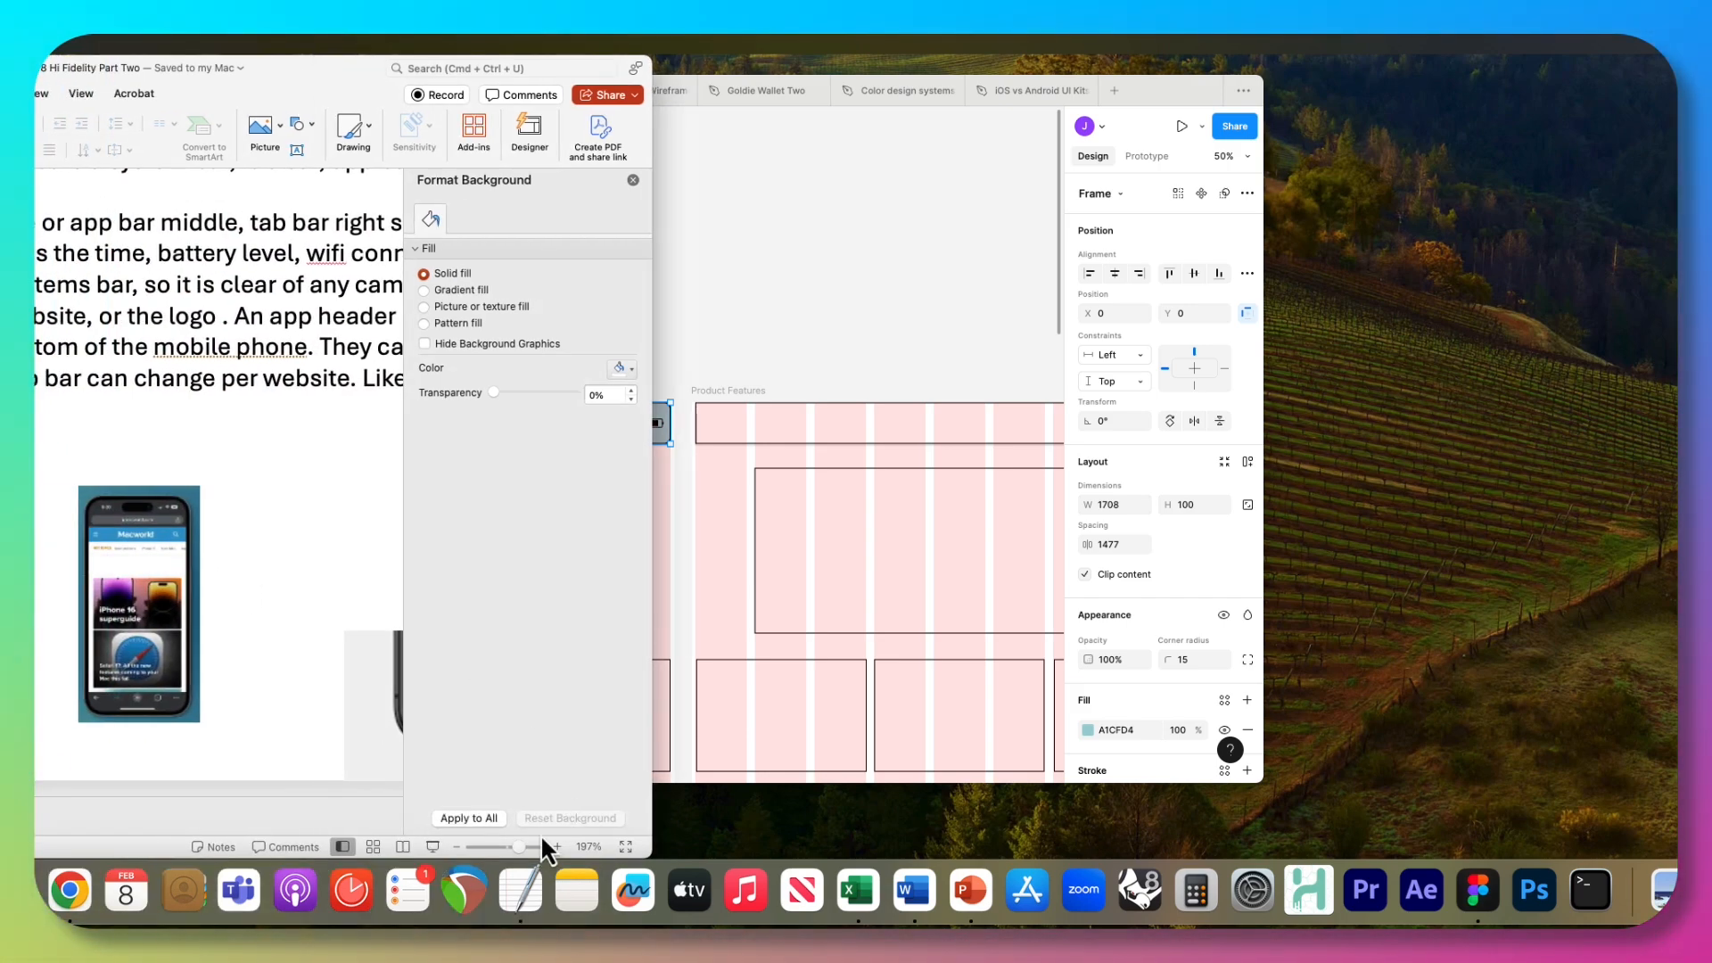
pyautogui.moveTo(521, 847); pyautogui.dragTo(538, 848)
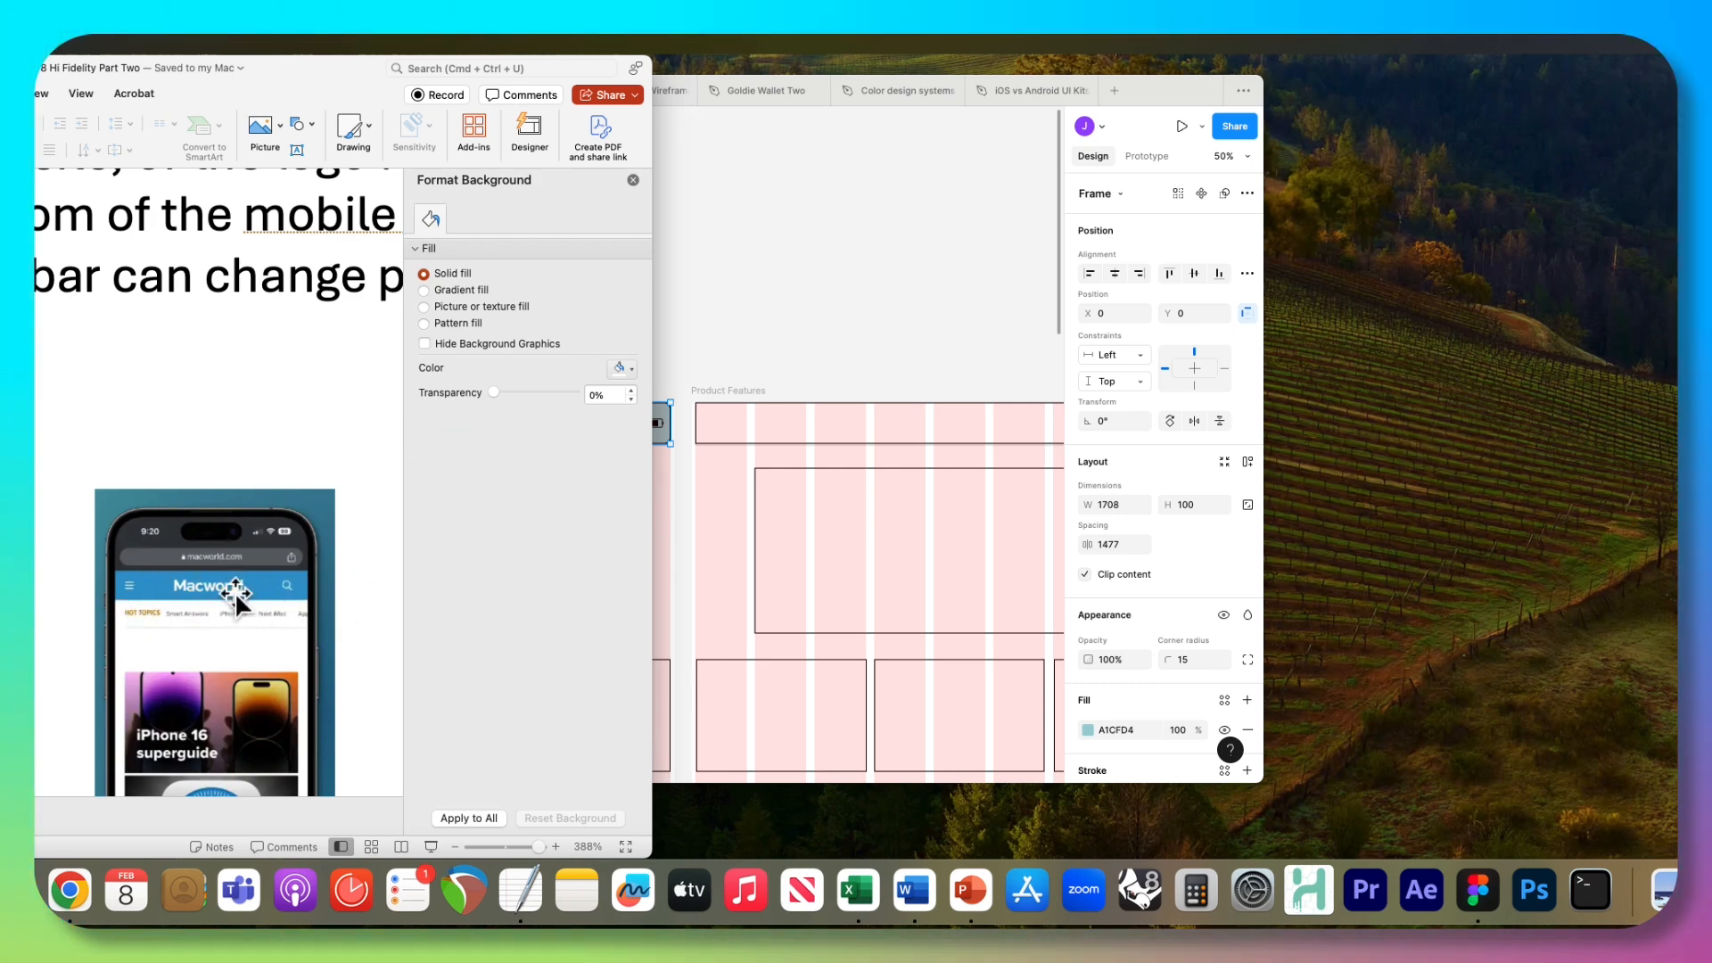
# Switch to Figma, move the phone frame's Tab Bar away from and back to its lower-left corner, and resize it to 328 × 41.
pyautogui.click(778, 254)
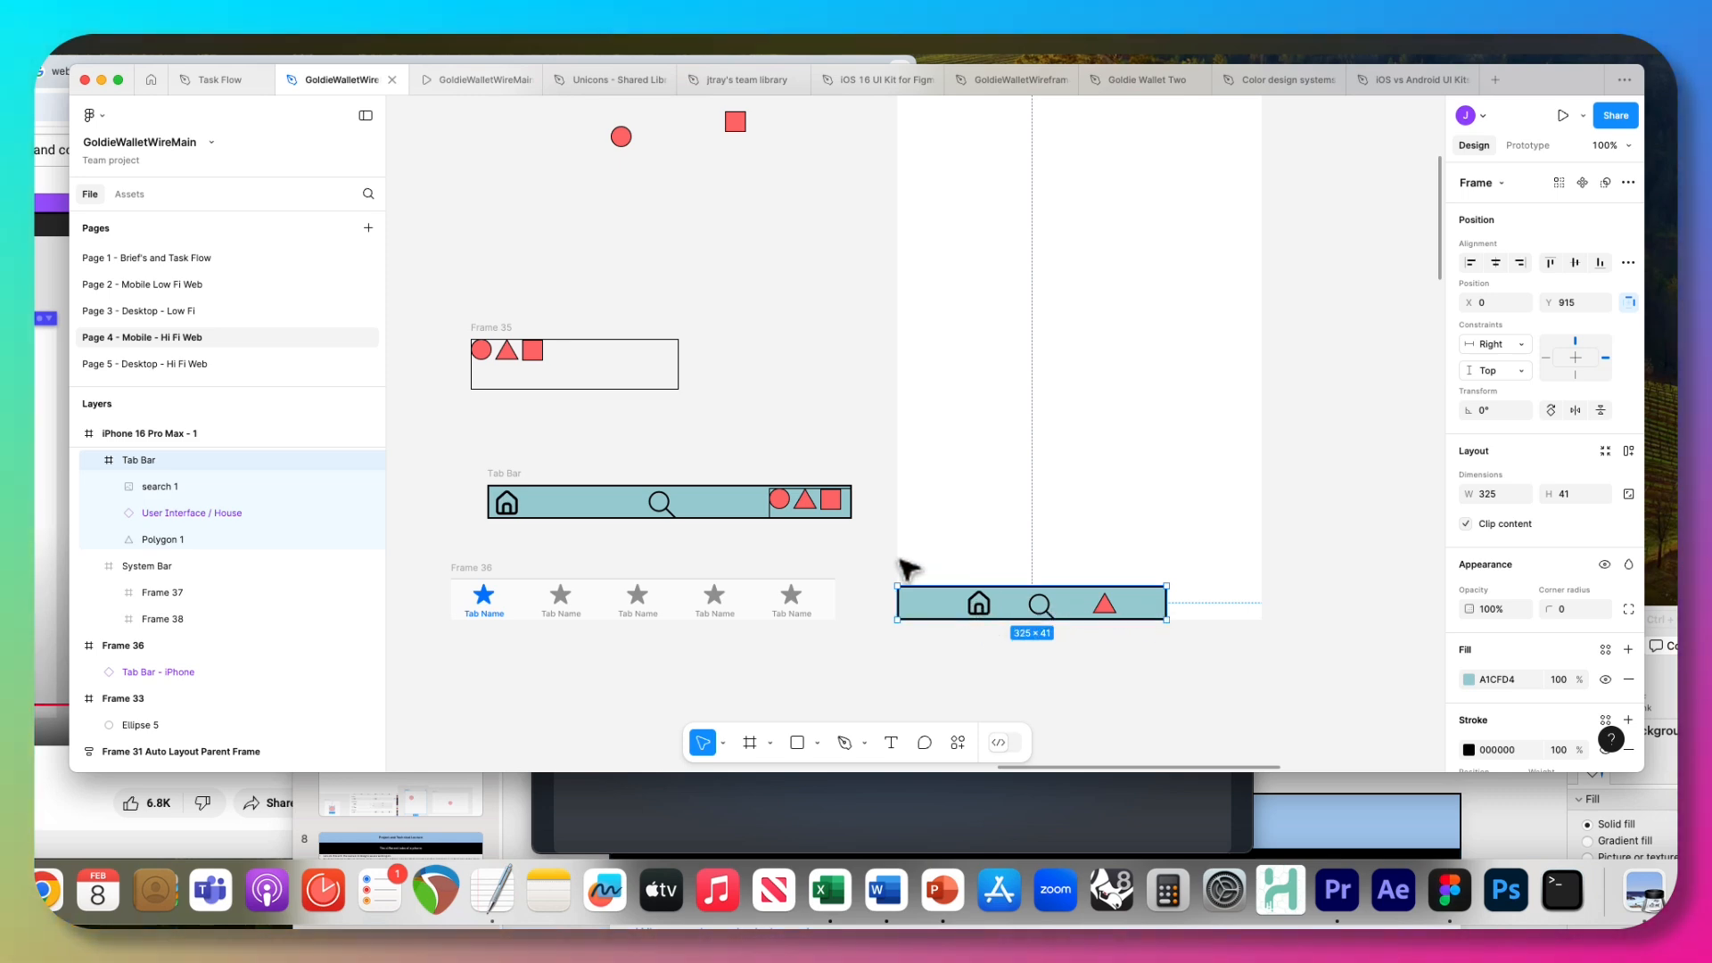
pyautogui.moveTo(943, 604)
pyautogui.mouseDown()
pyautogui.moveTo(921, 623)
pyautogui.moveTo(927, 593)
pyautogui.moveTo(971, 589)
pyautogui.mouseUp()
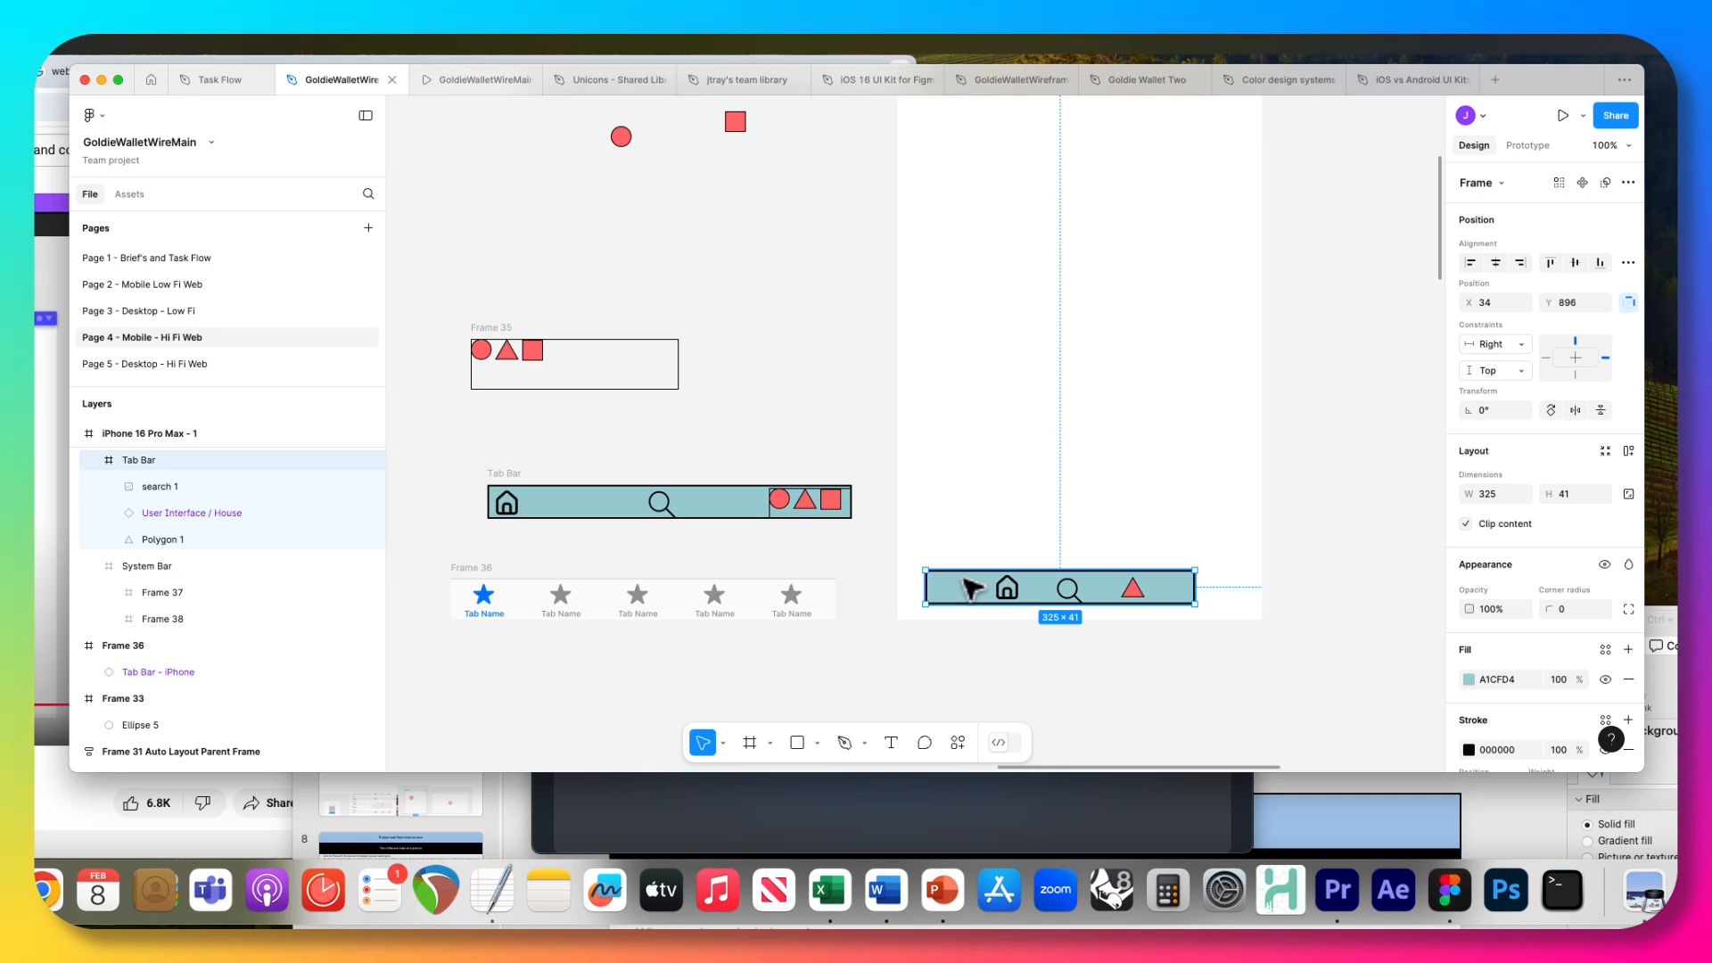
pyautogui.moveTo(980, 588); pyautogui.dragTo(952, 603)
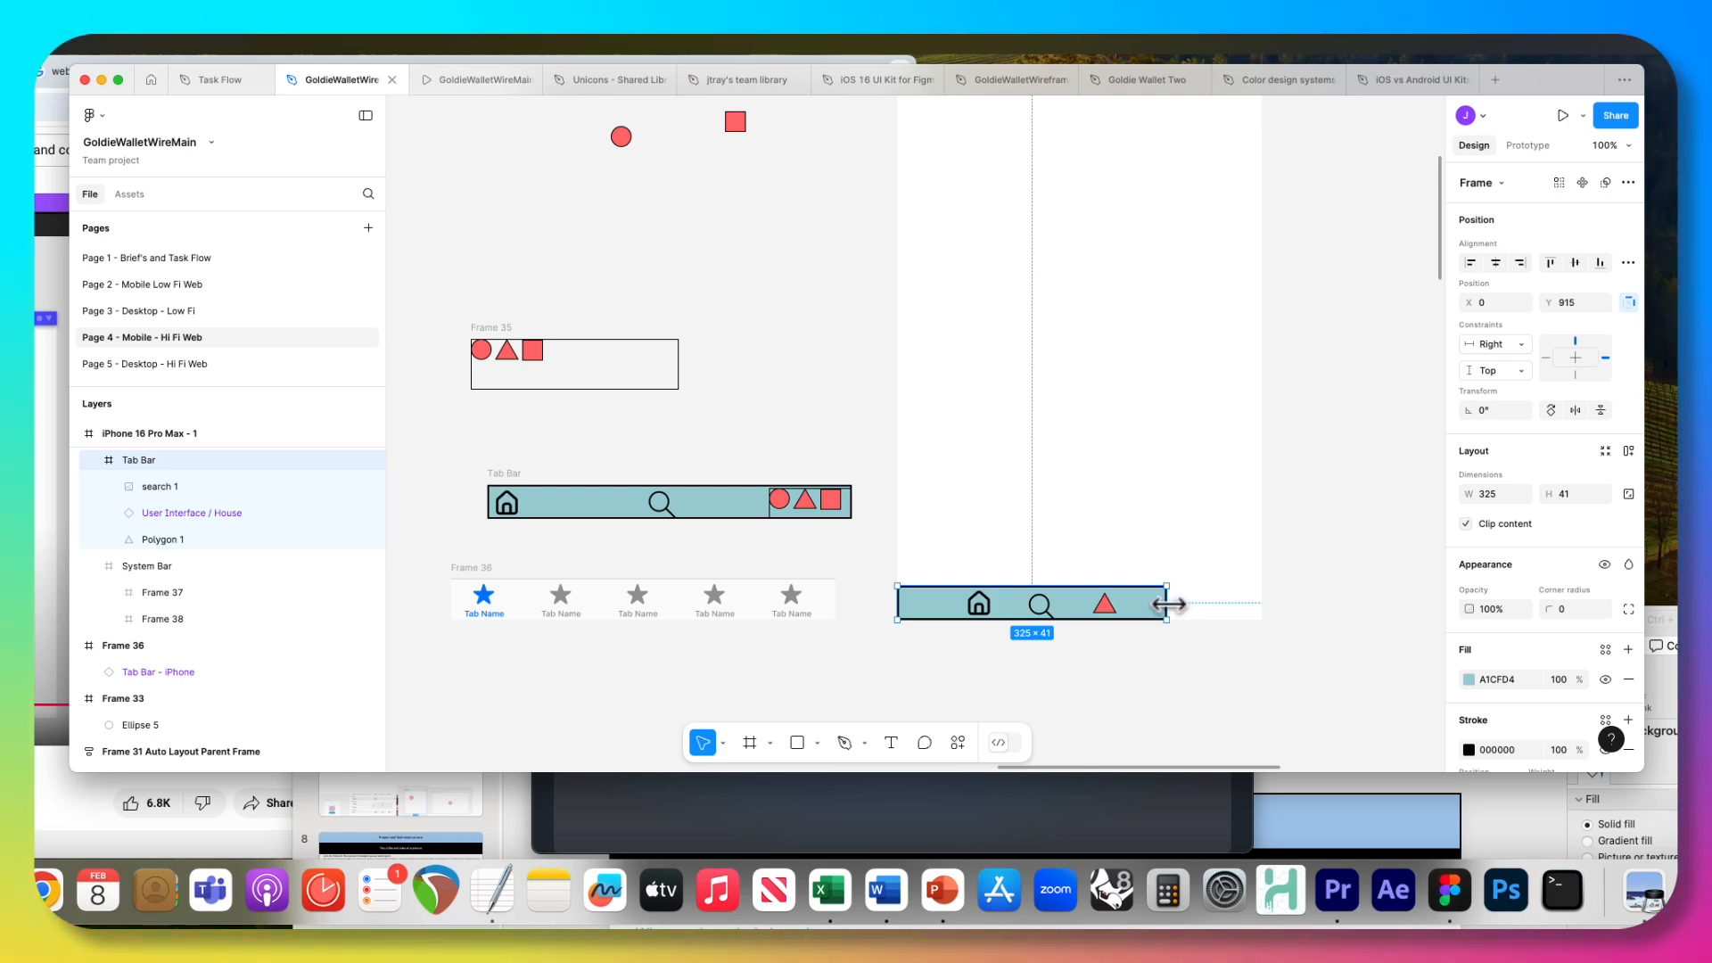
pyautogui.moveTo(1167, 605)
pyautogui.mouseDown()
pyautogui.moveTo(1243, 607)
pyautogui.moveTo(1157, 611)
pyautogui.mouseUp()
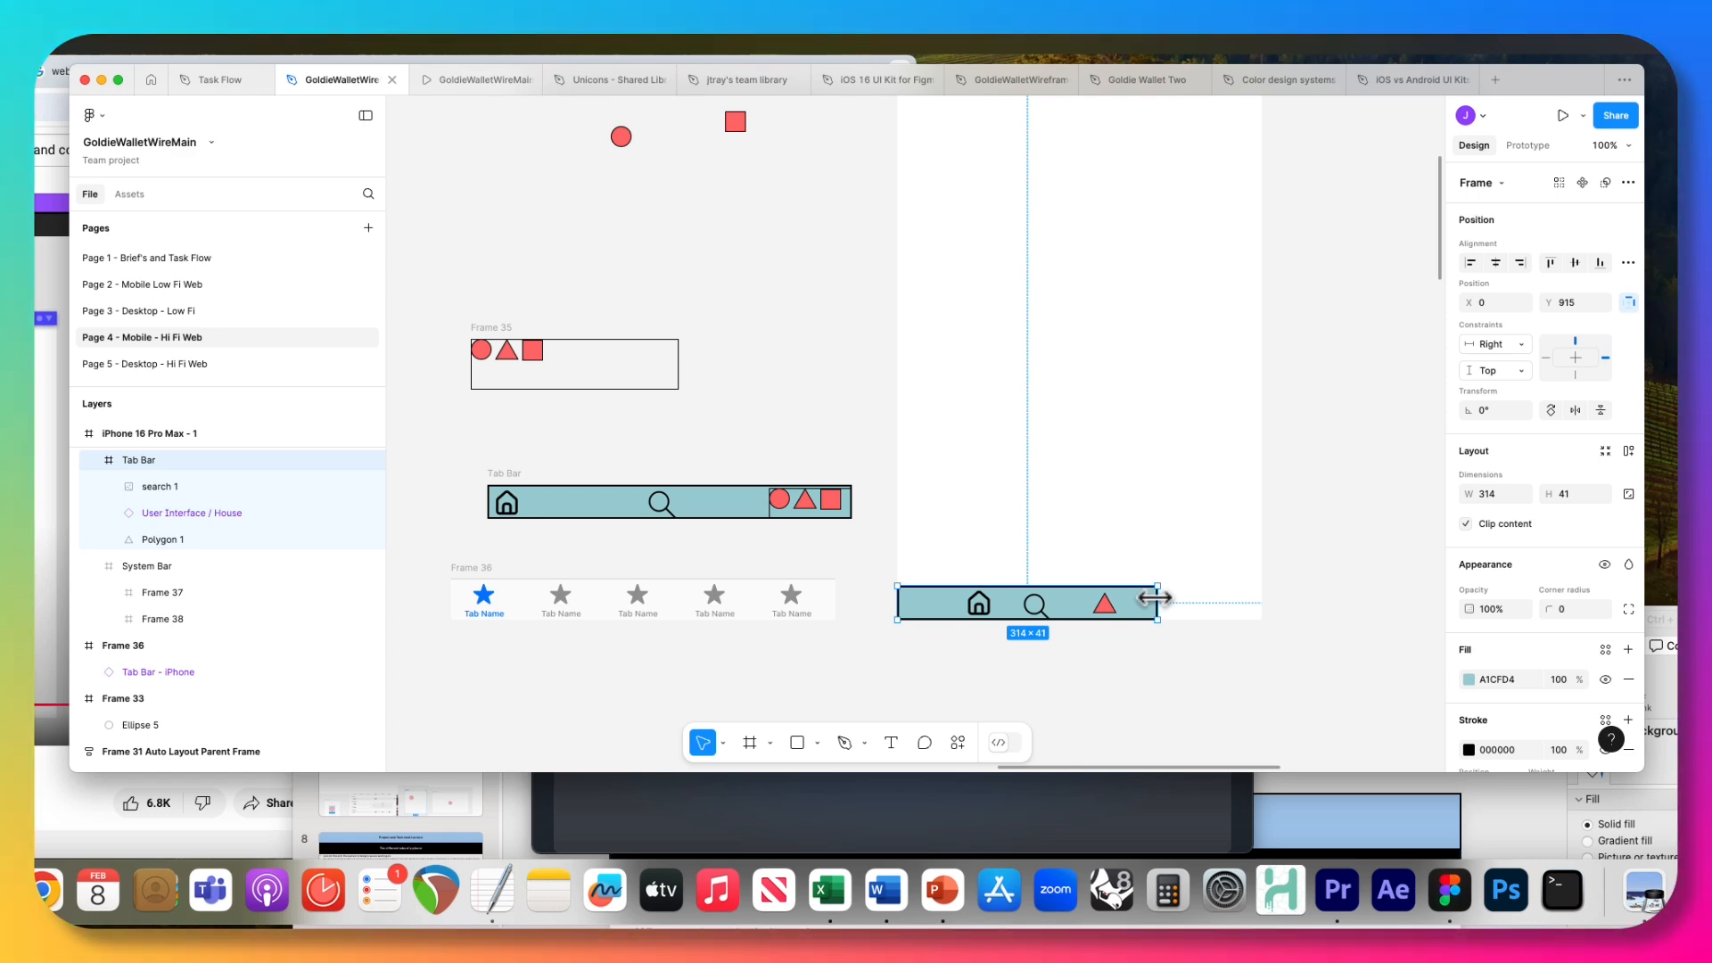
pyautogui.moveTo(1155, 599); pyautogui.dragTo(1169, 599)
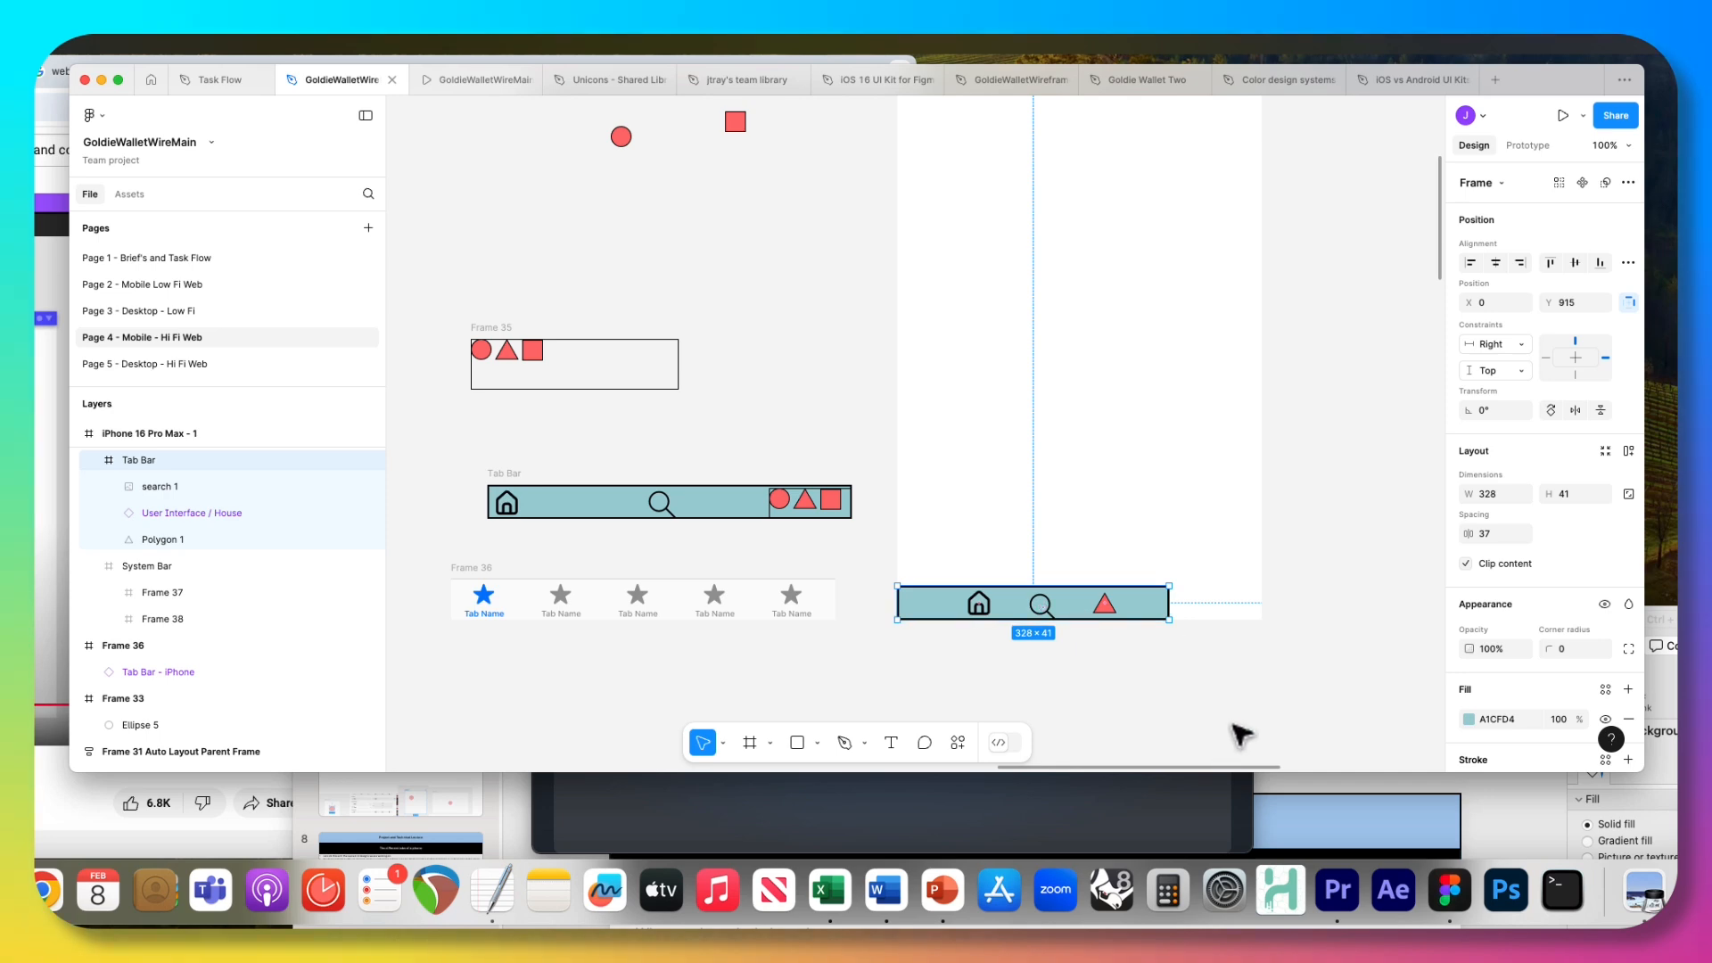
# Add a layout grid to the phone frame's Tab Bar and change it to columns.
pyautogui.scroll(-6, 1511, 636)
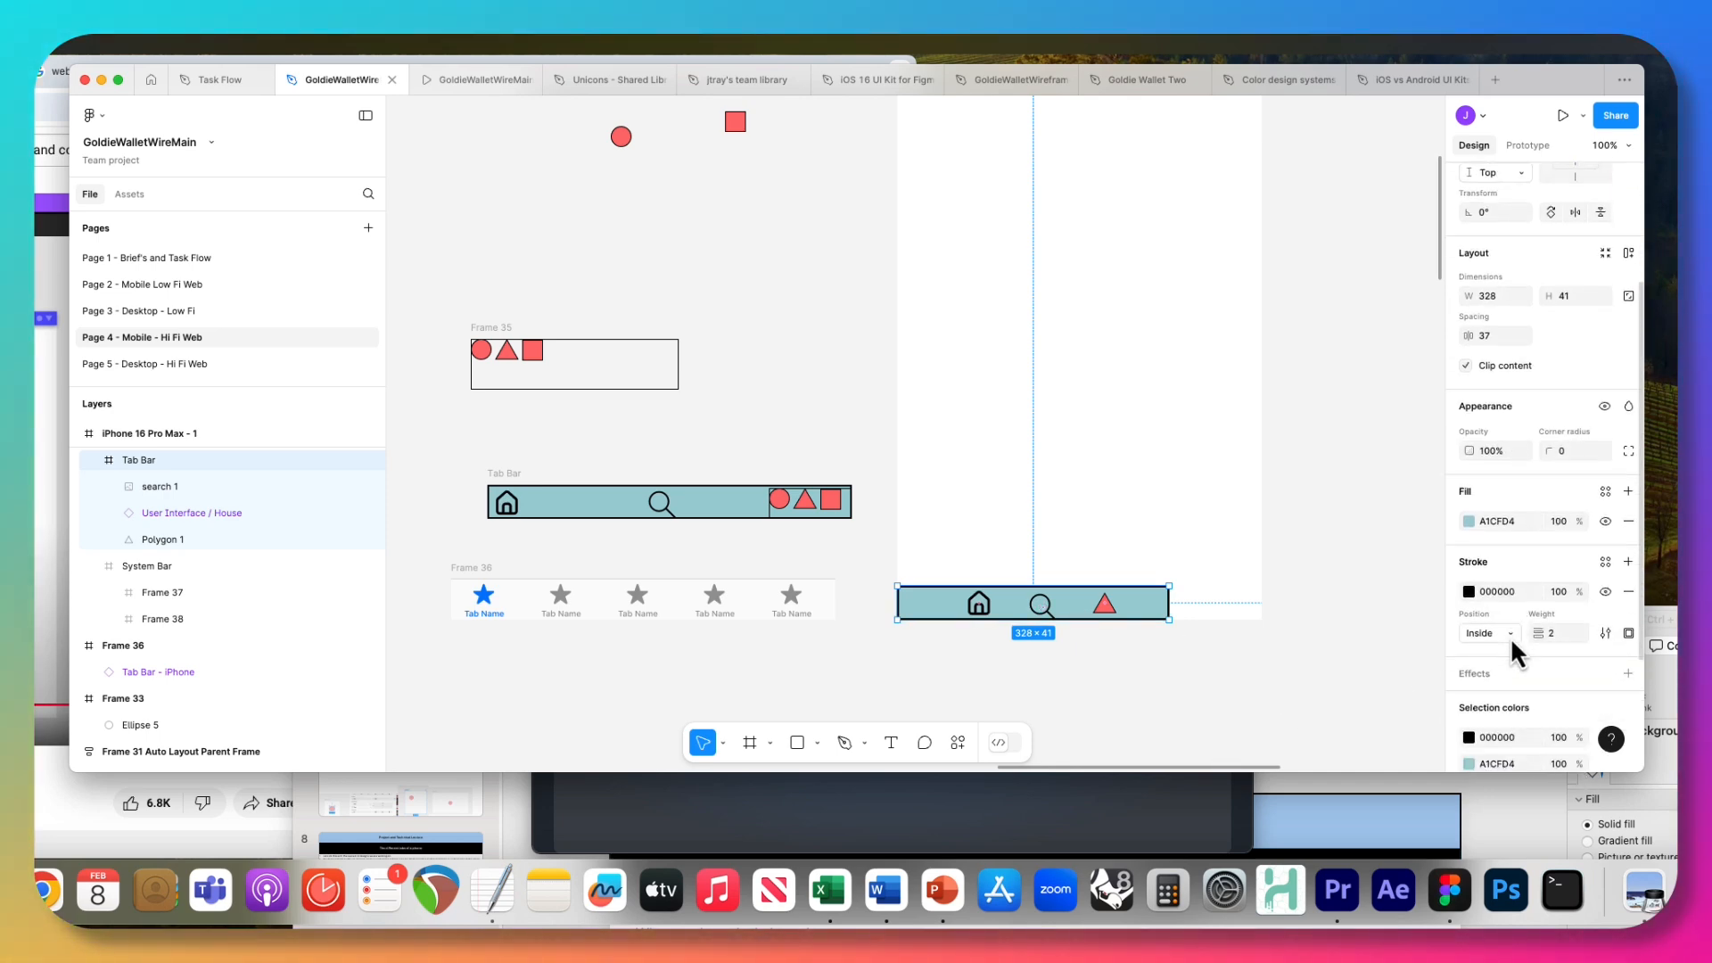
pyautogui.scroll(-2, 1512, 642)
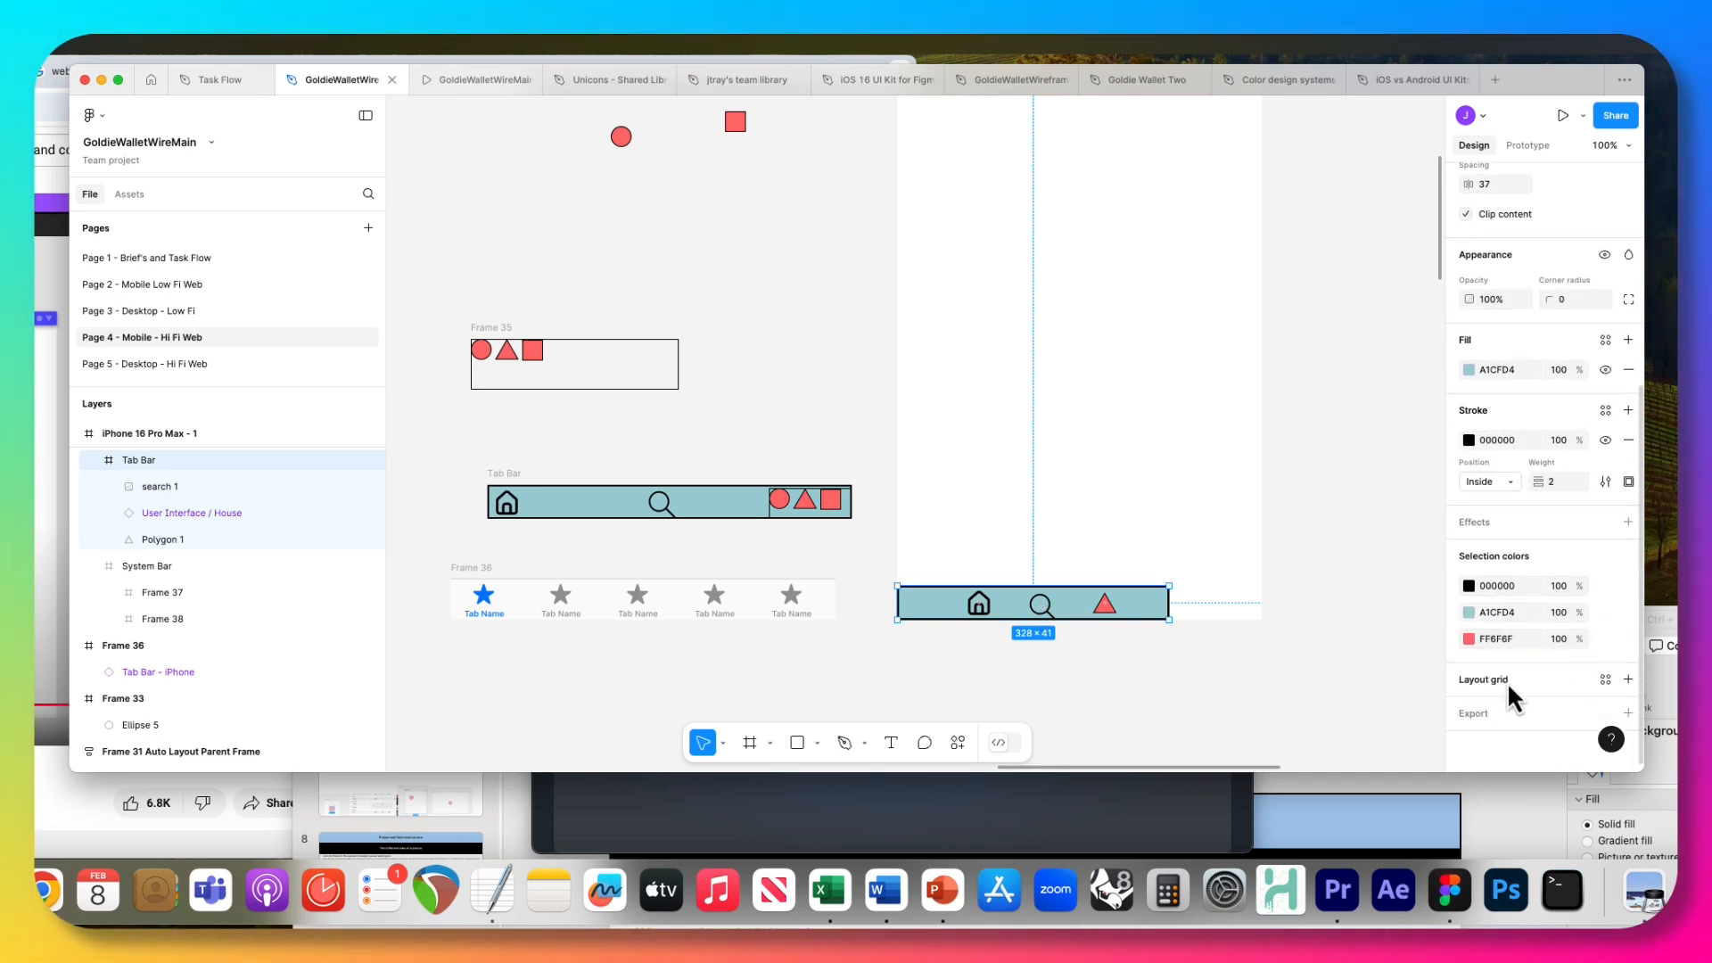
pyautogui.click(1590, 684)
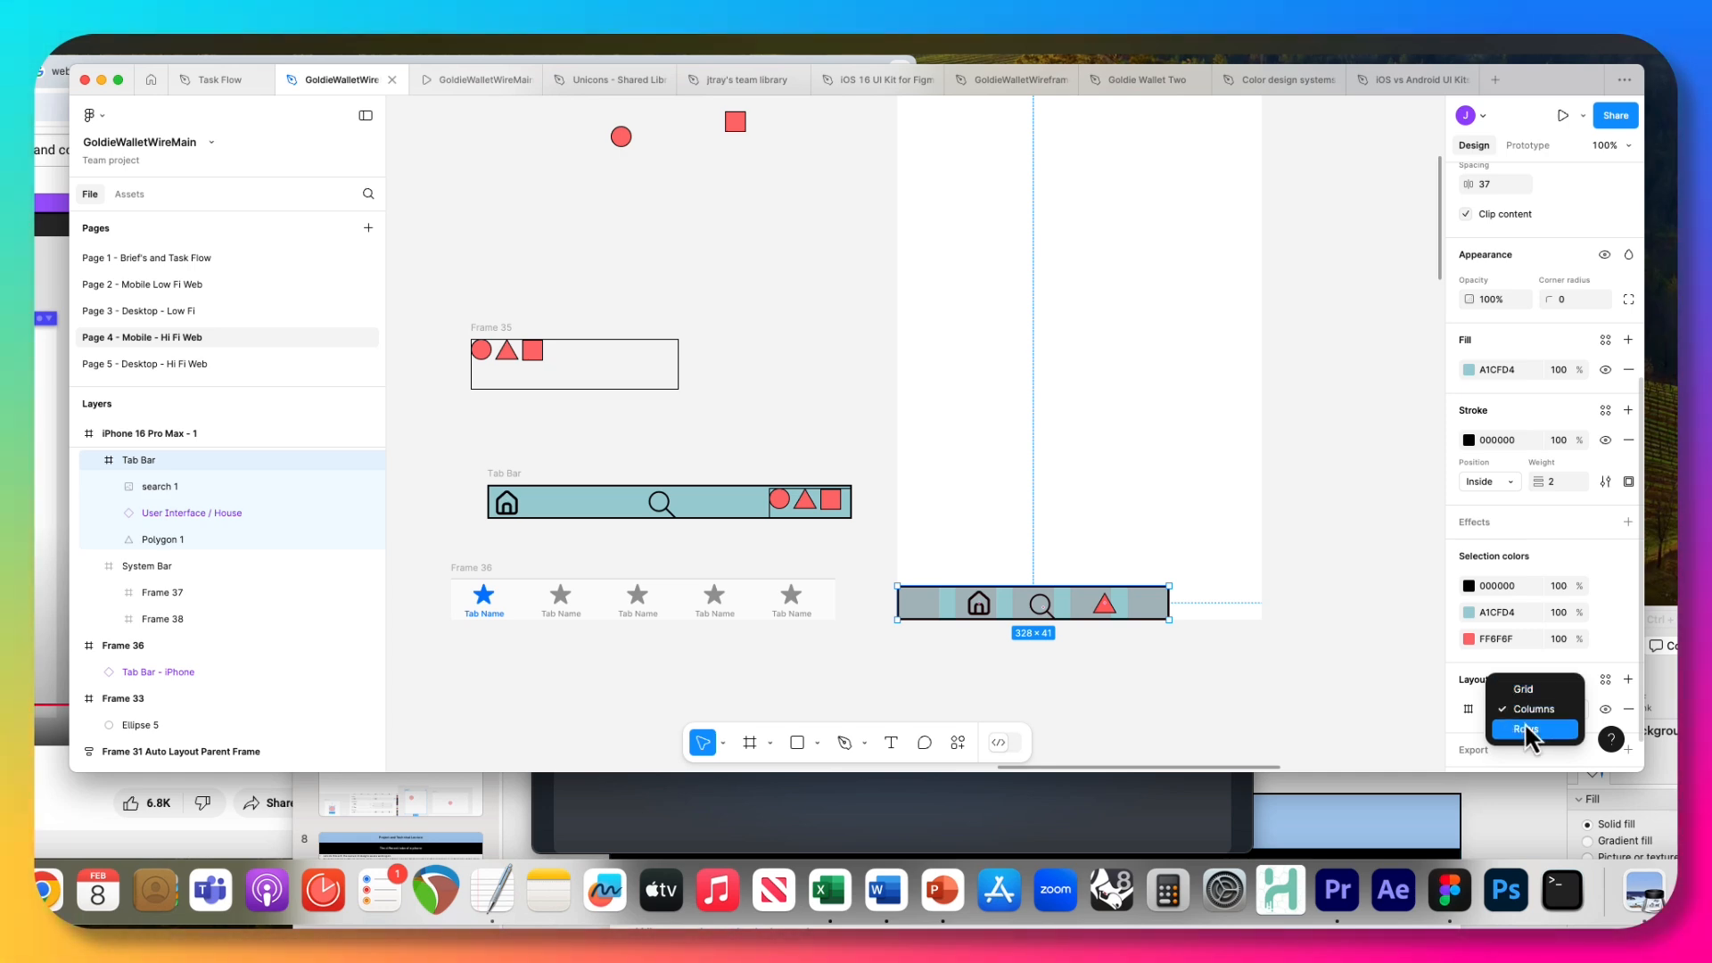
pyautogui.click(1526, 707)
pyautogui.click(1514, 712)
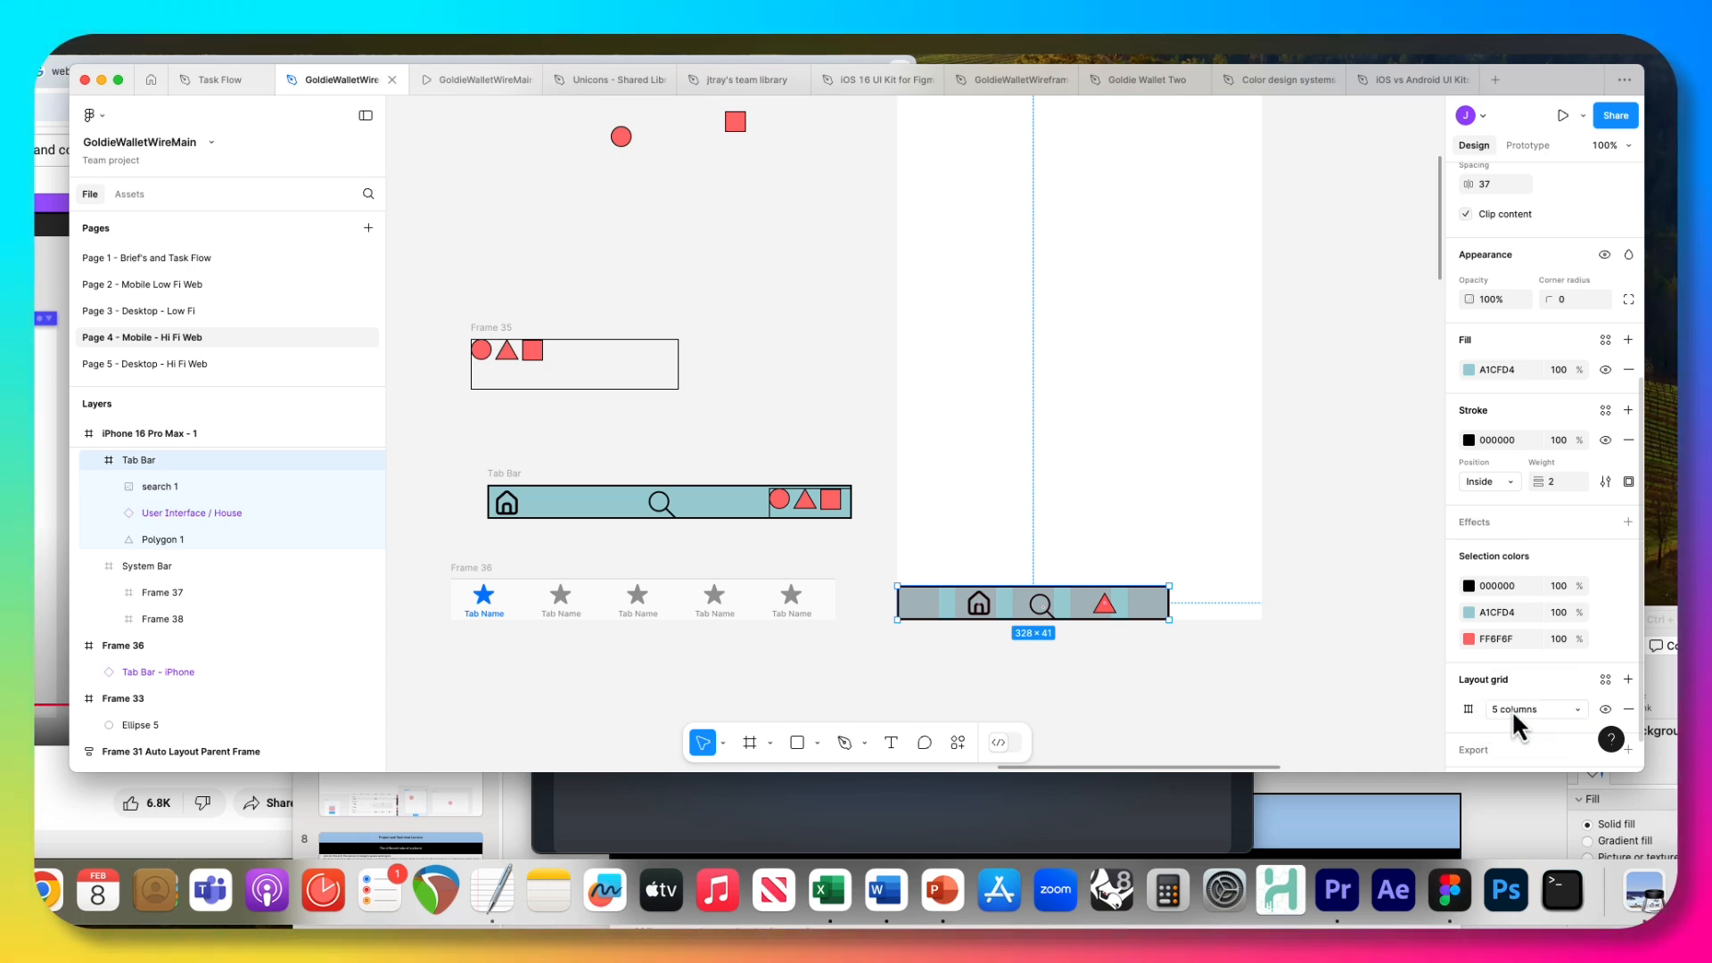
pyautogui.click(1468, 709)
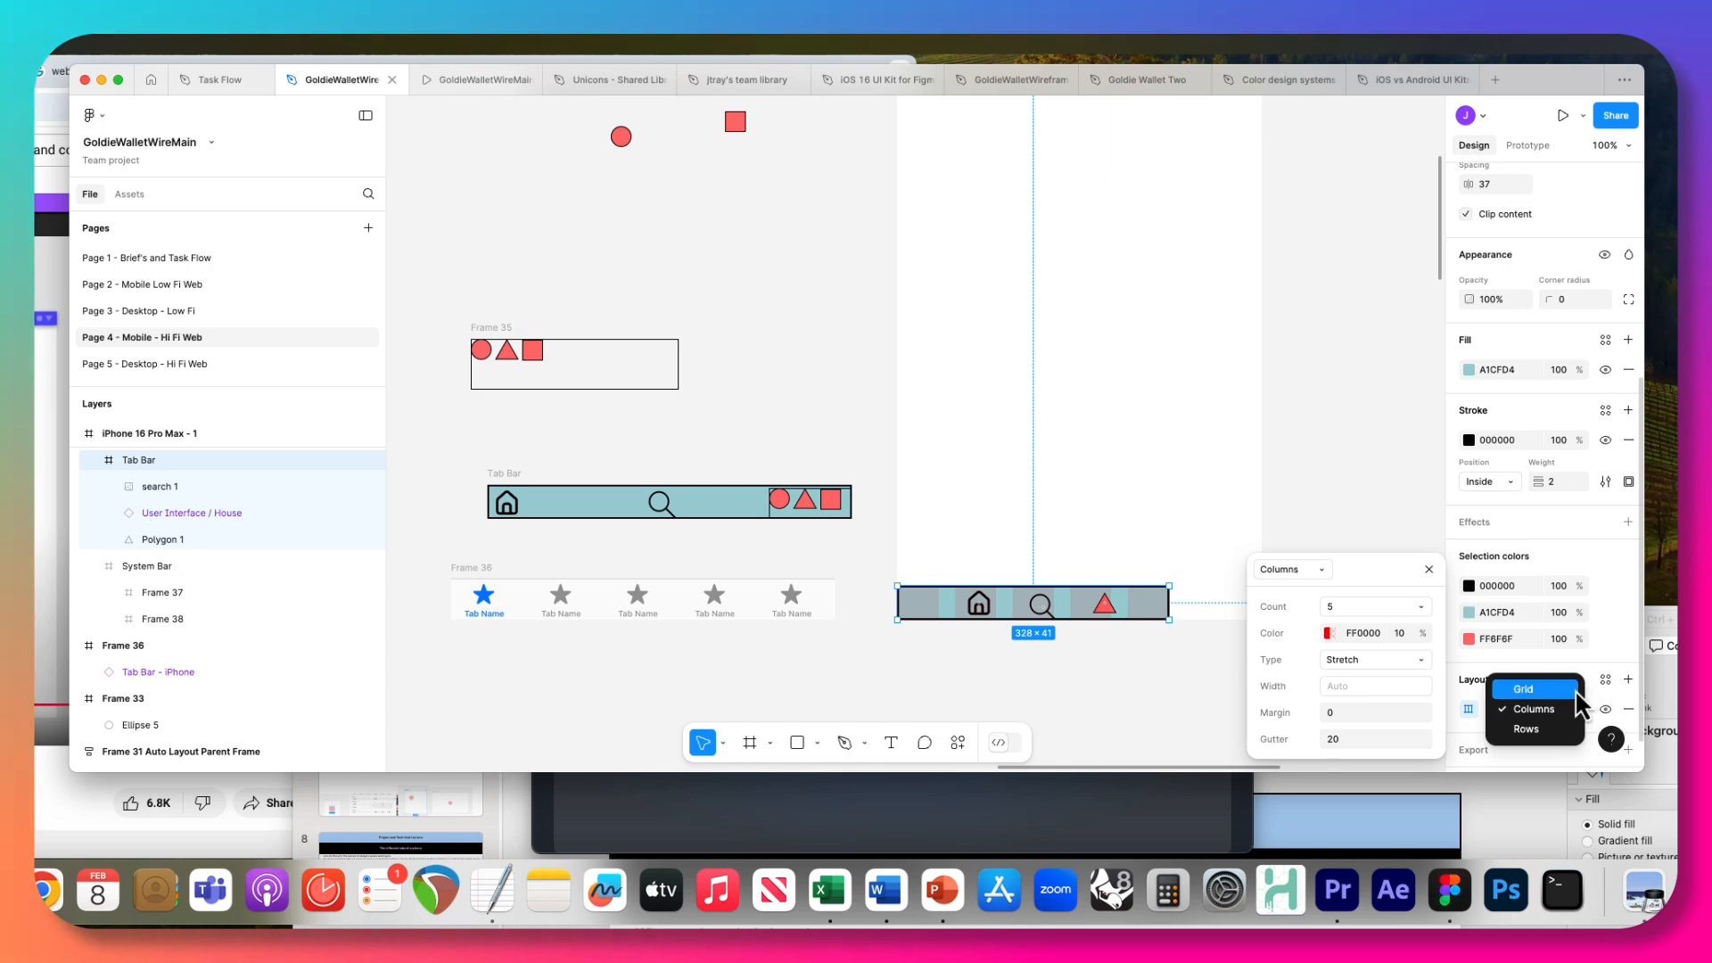
pyautogui.click(1576, 691)
pyautogui.click(1469, 709)
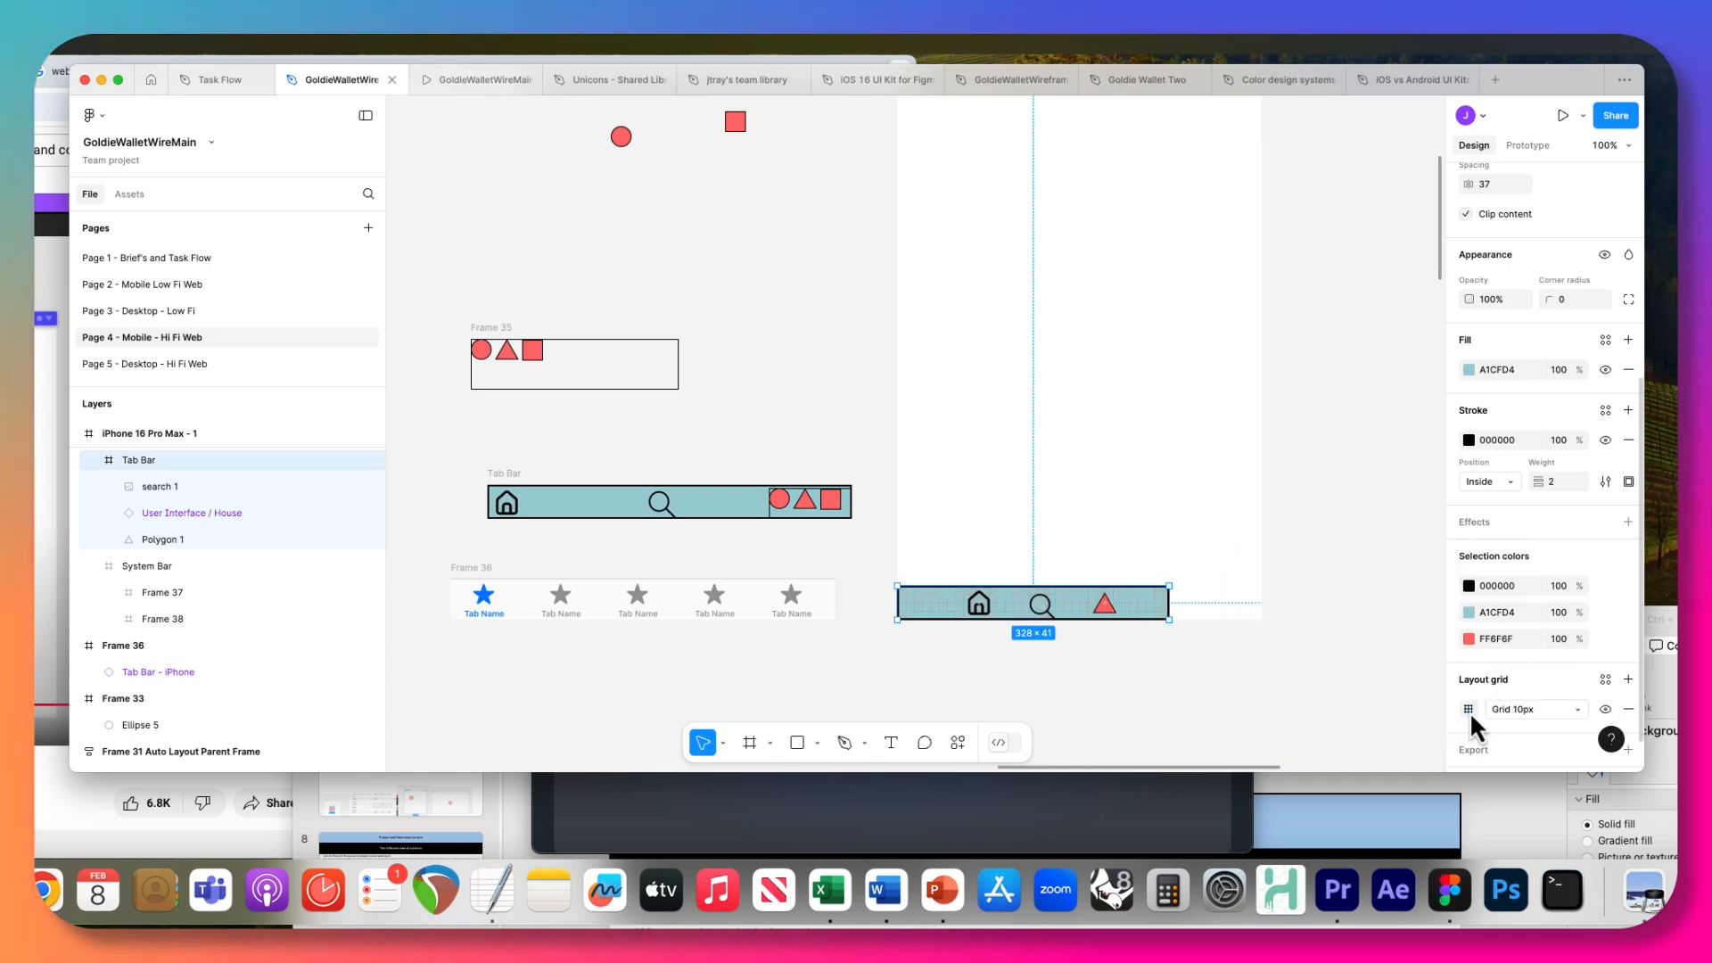
pyautogui.click(1506, 714)
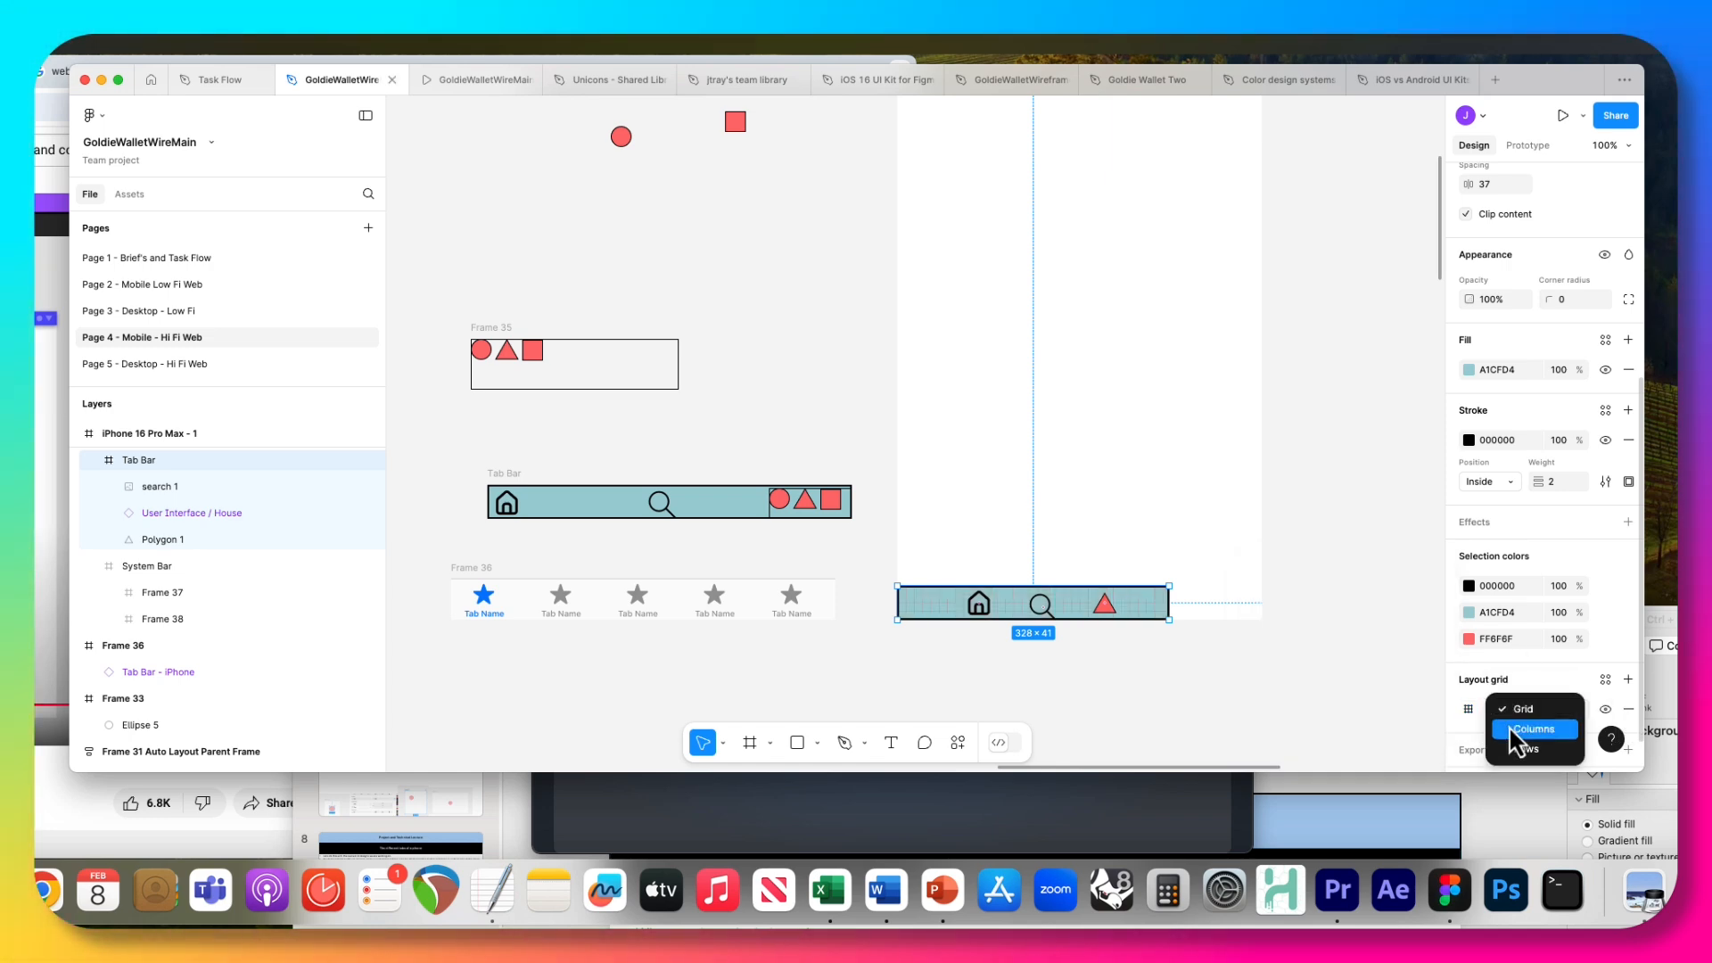
pyautogui.click(1507, 729)
# Set the Tab Bar's column grid to a count of 3, keeping the Stretch type.
pyautogui.click(1468, 709)
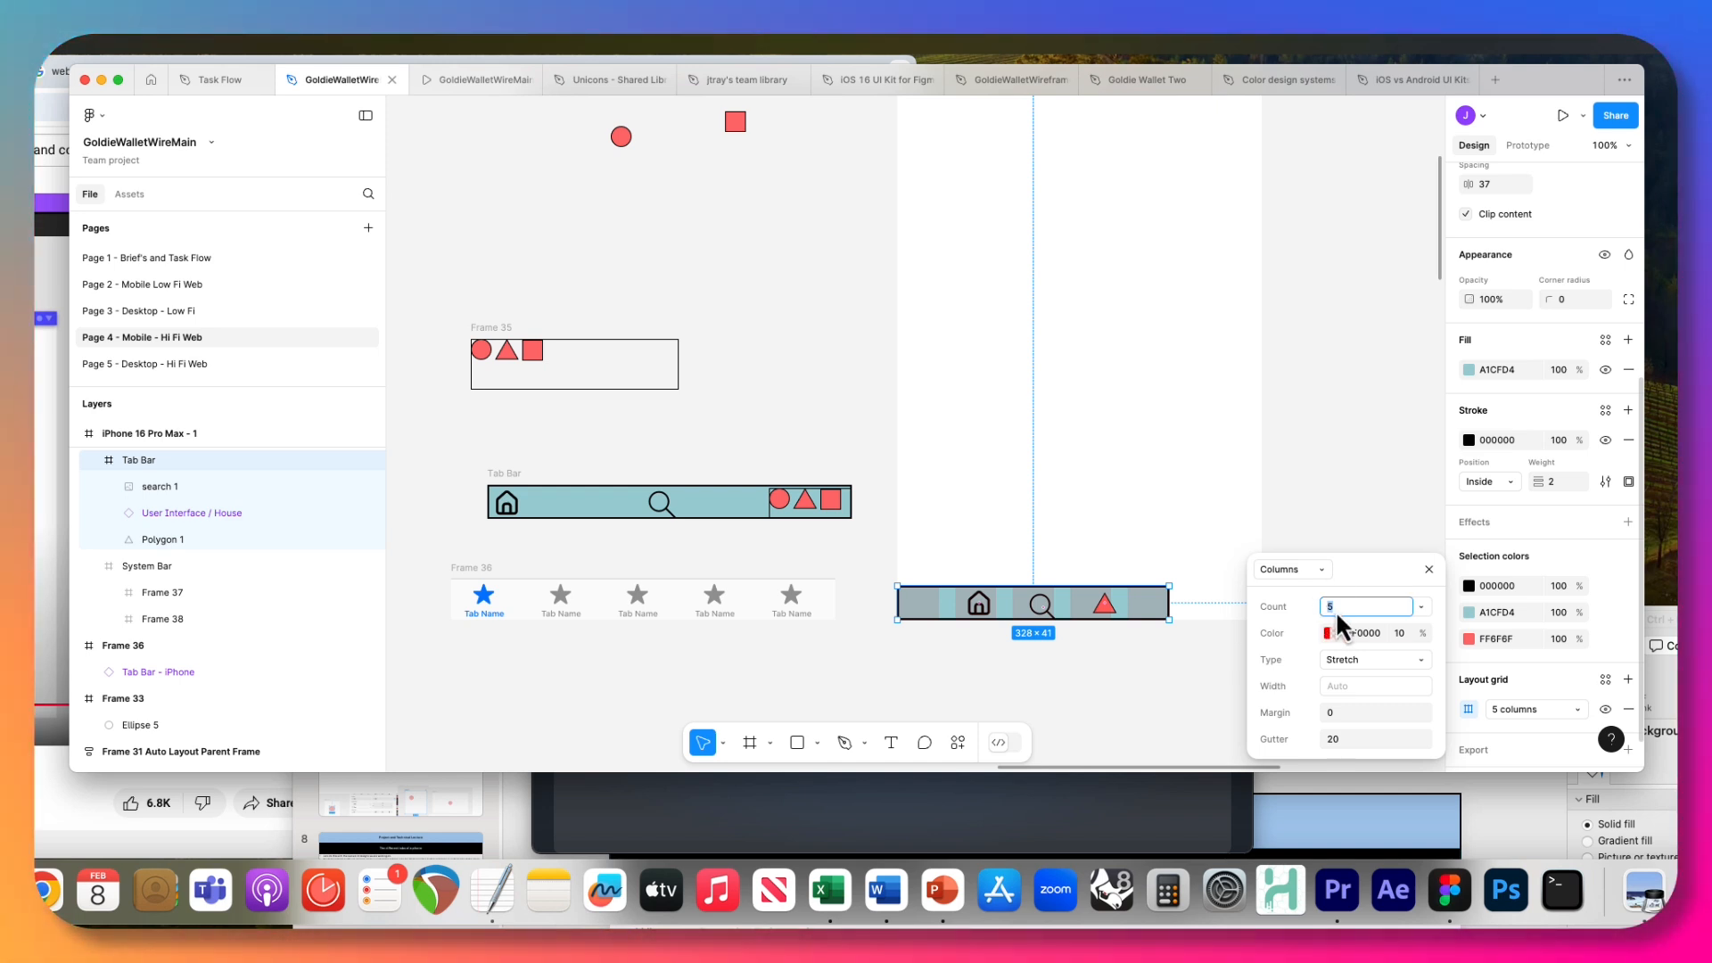
pyautogui.write('3')
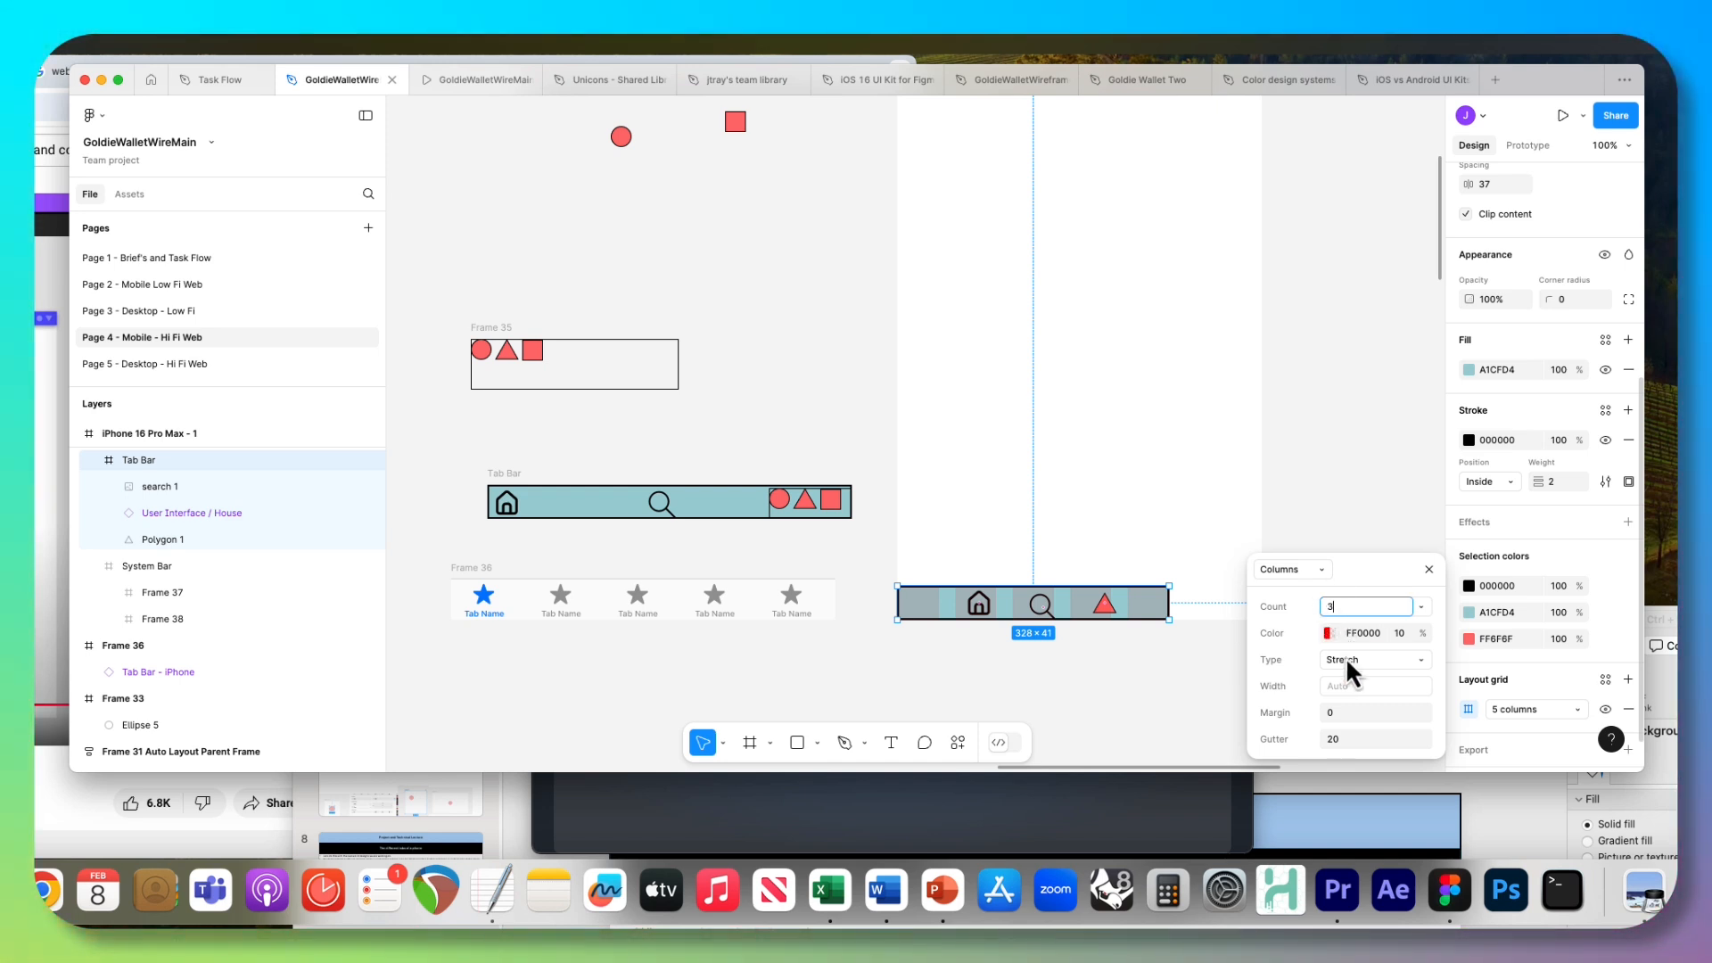
pyautogui.click(1346, 657)
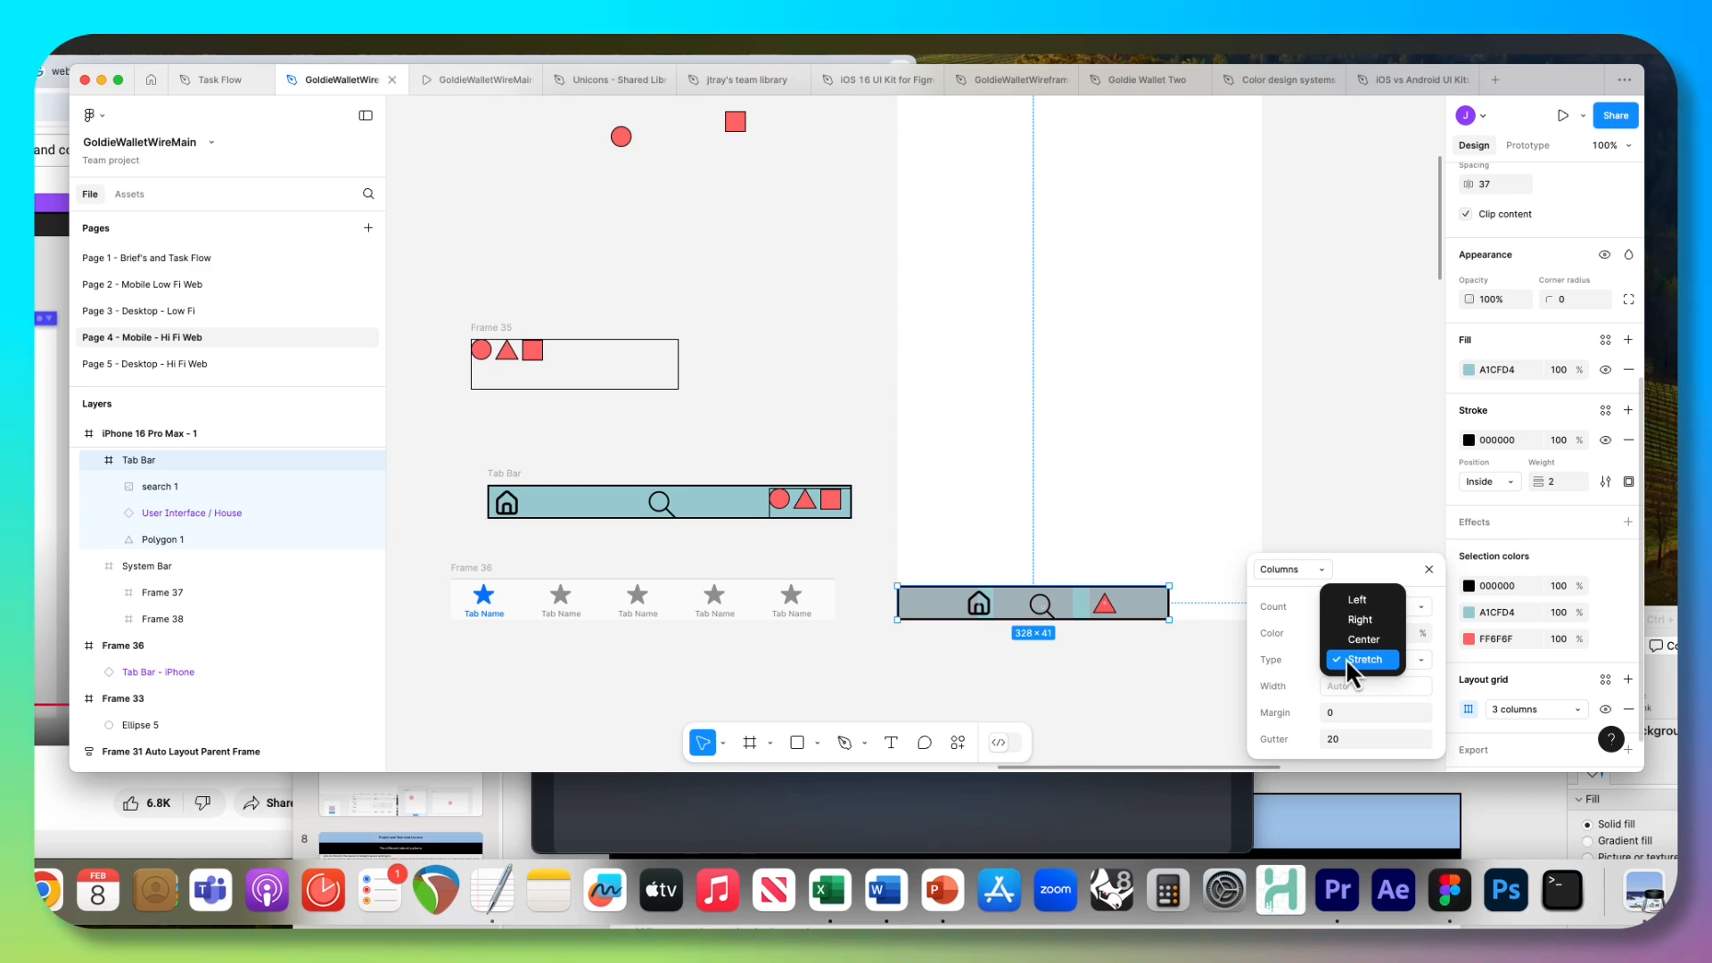
pyautogui.click(1345, 658)
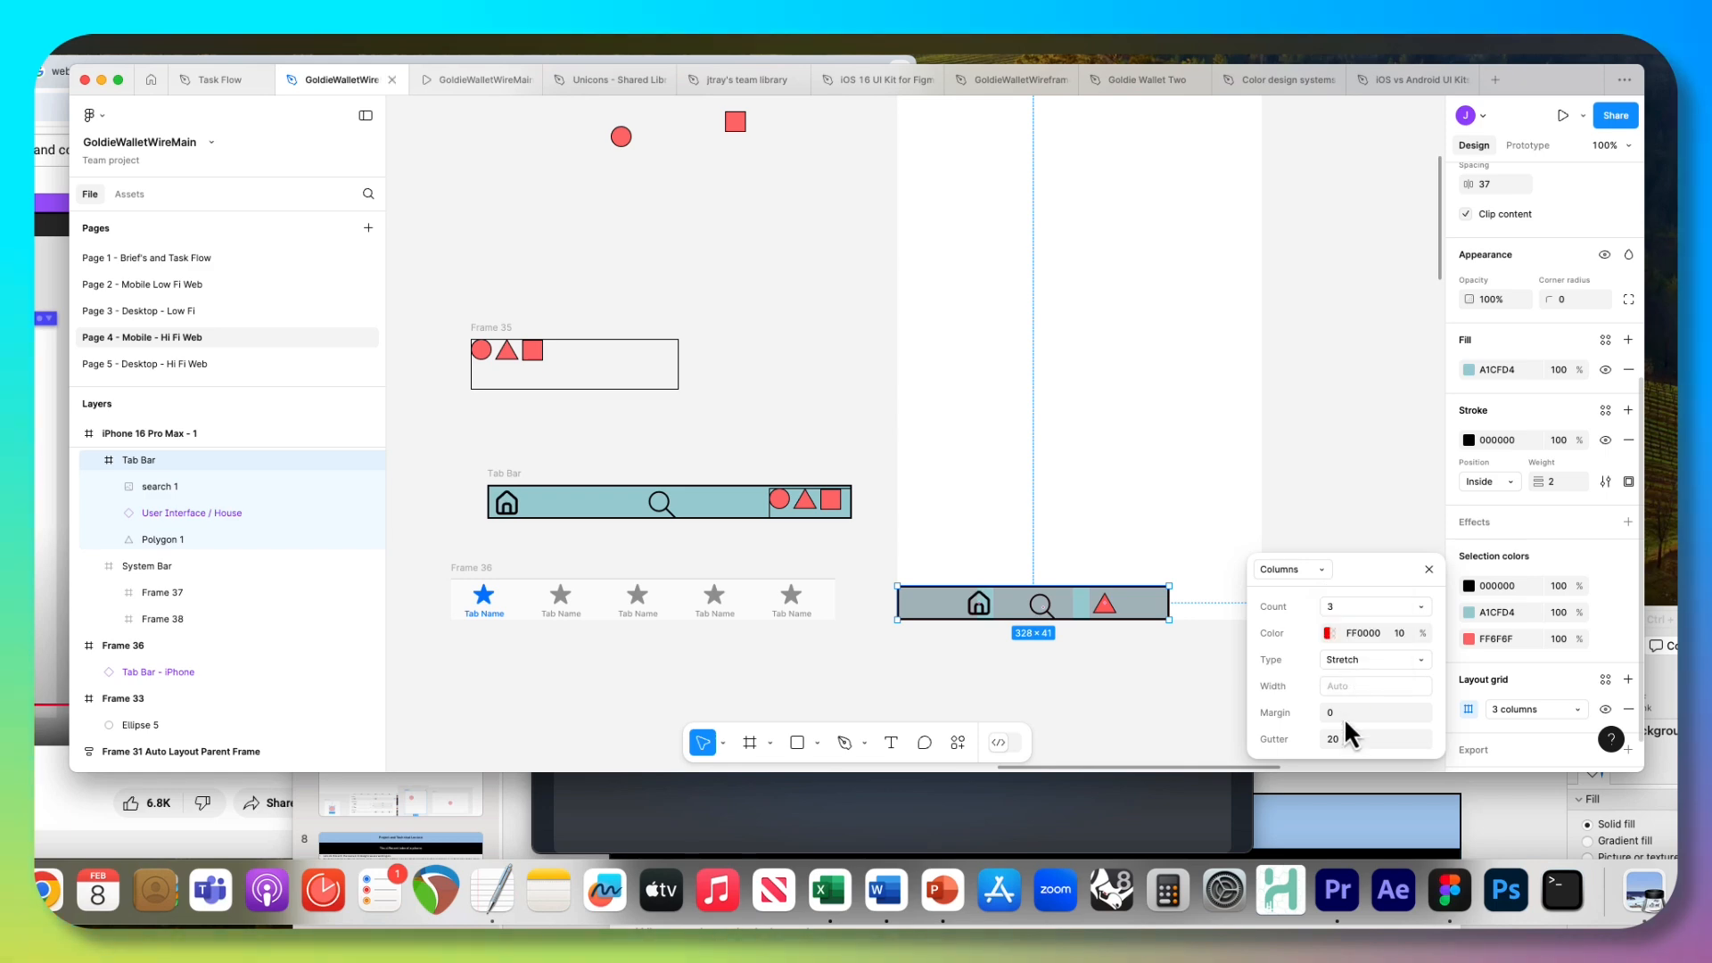
pyautogui.click(1429, 569)
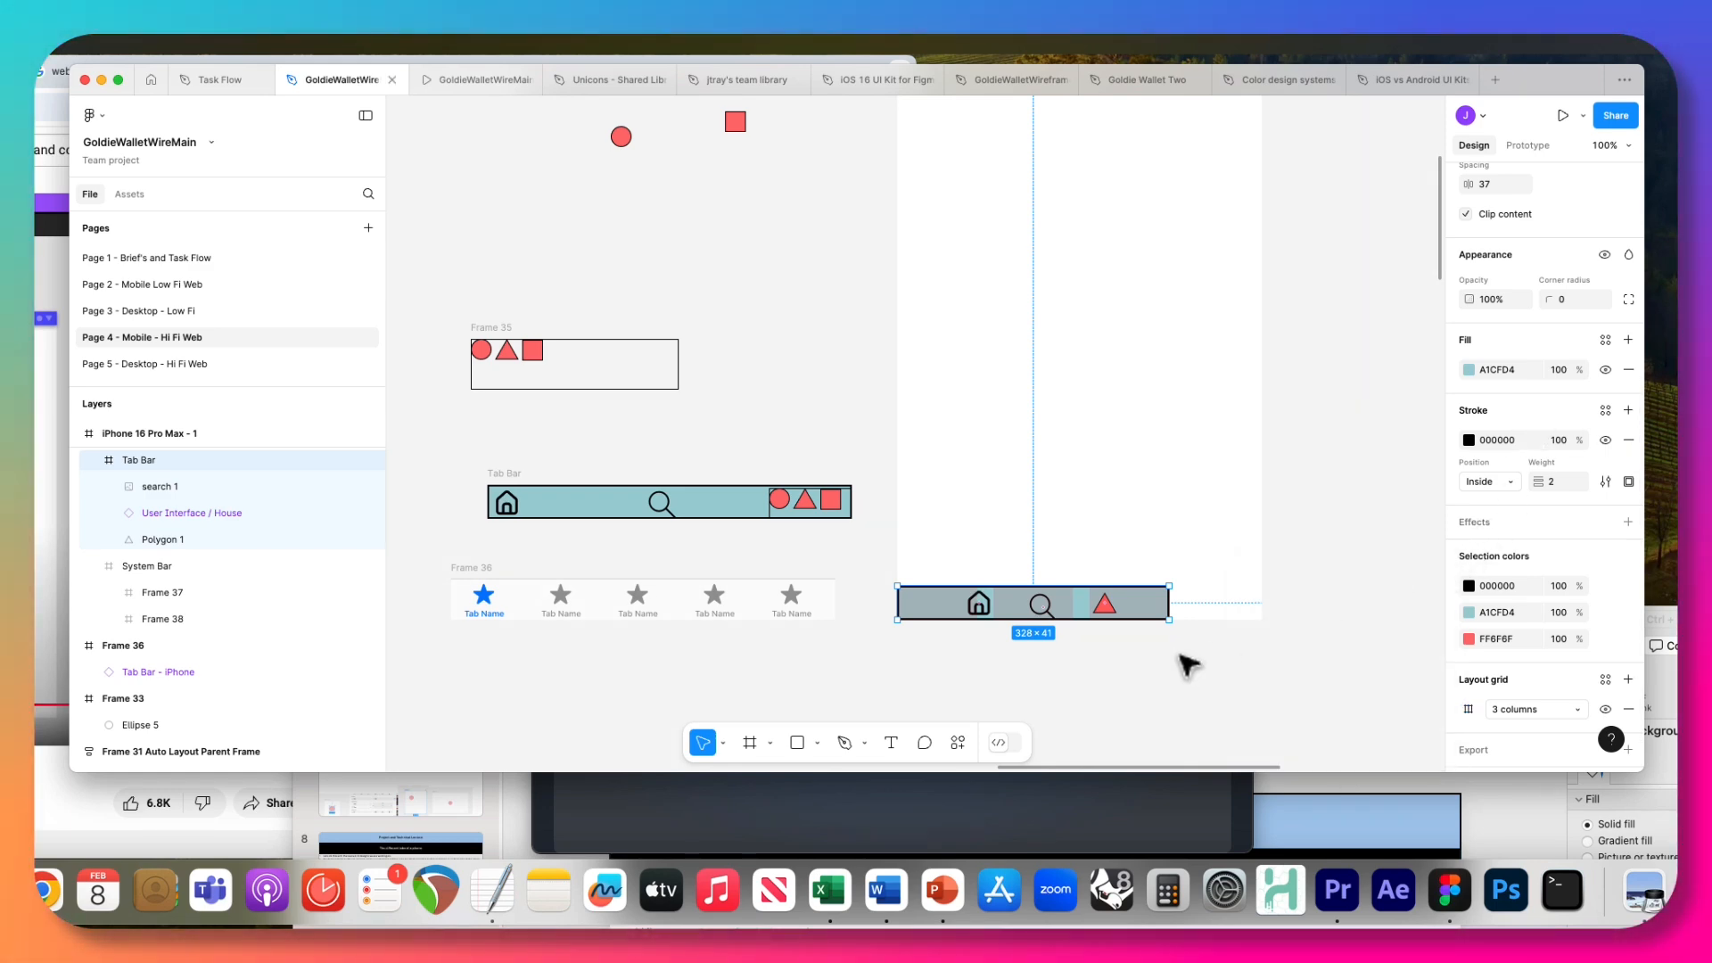
# Widen the Tab Bar to about 380 × 41 to test how its icons follow the column grid.
pyautogui.moveTo(1169, 604); pyautogui.dragTo(1209, 604)
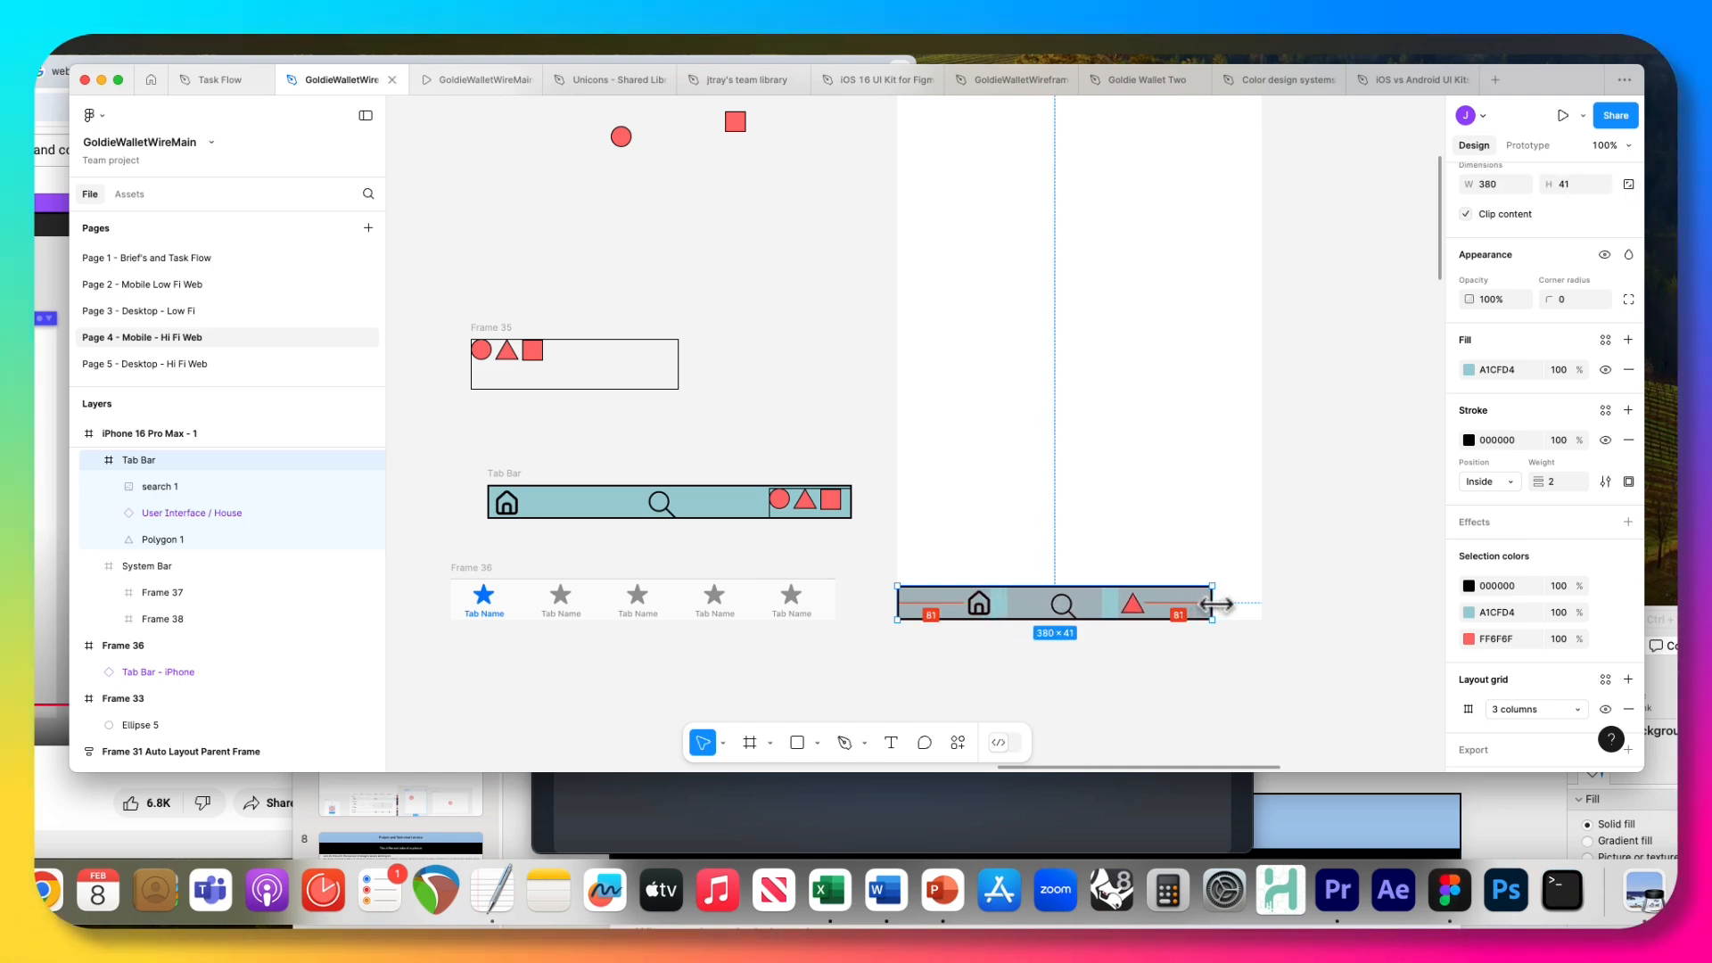